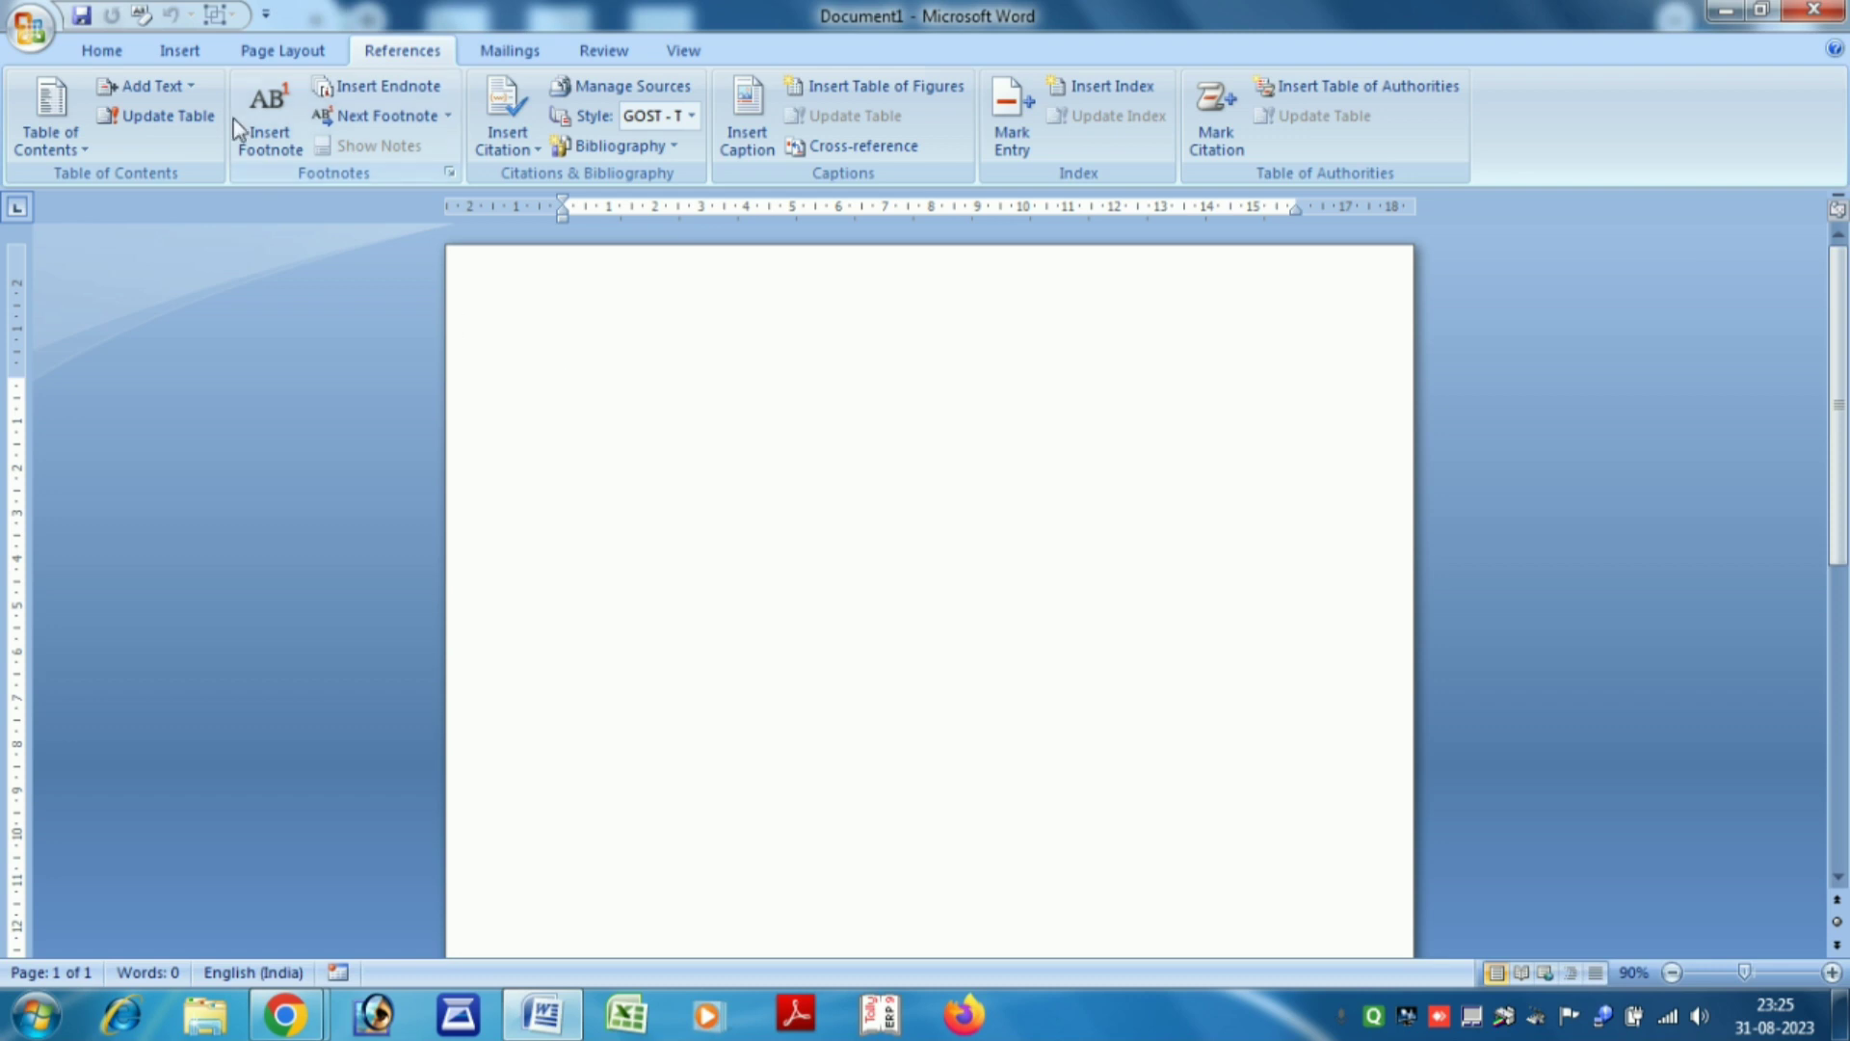
left_click(185, 85)
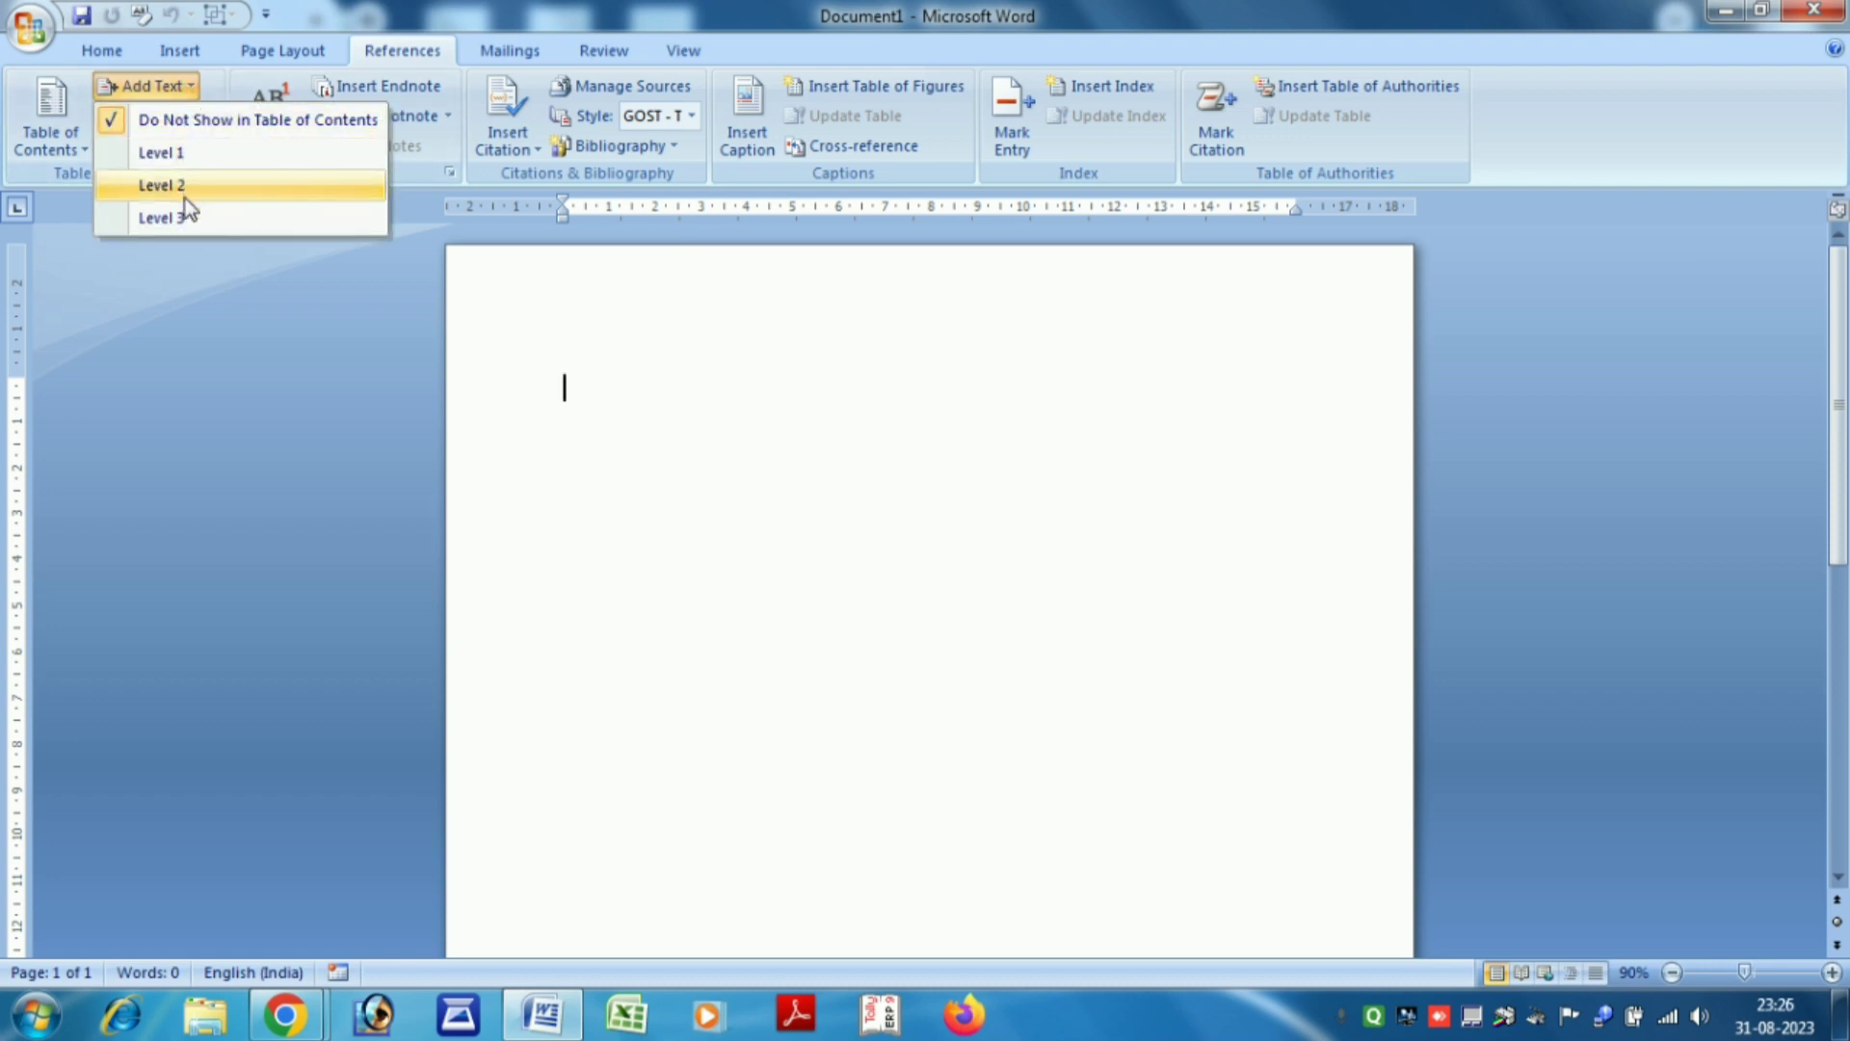
left_click(670, 409)
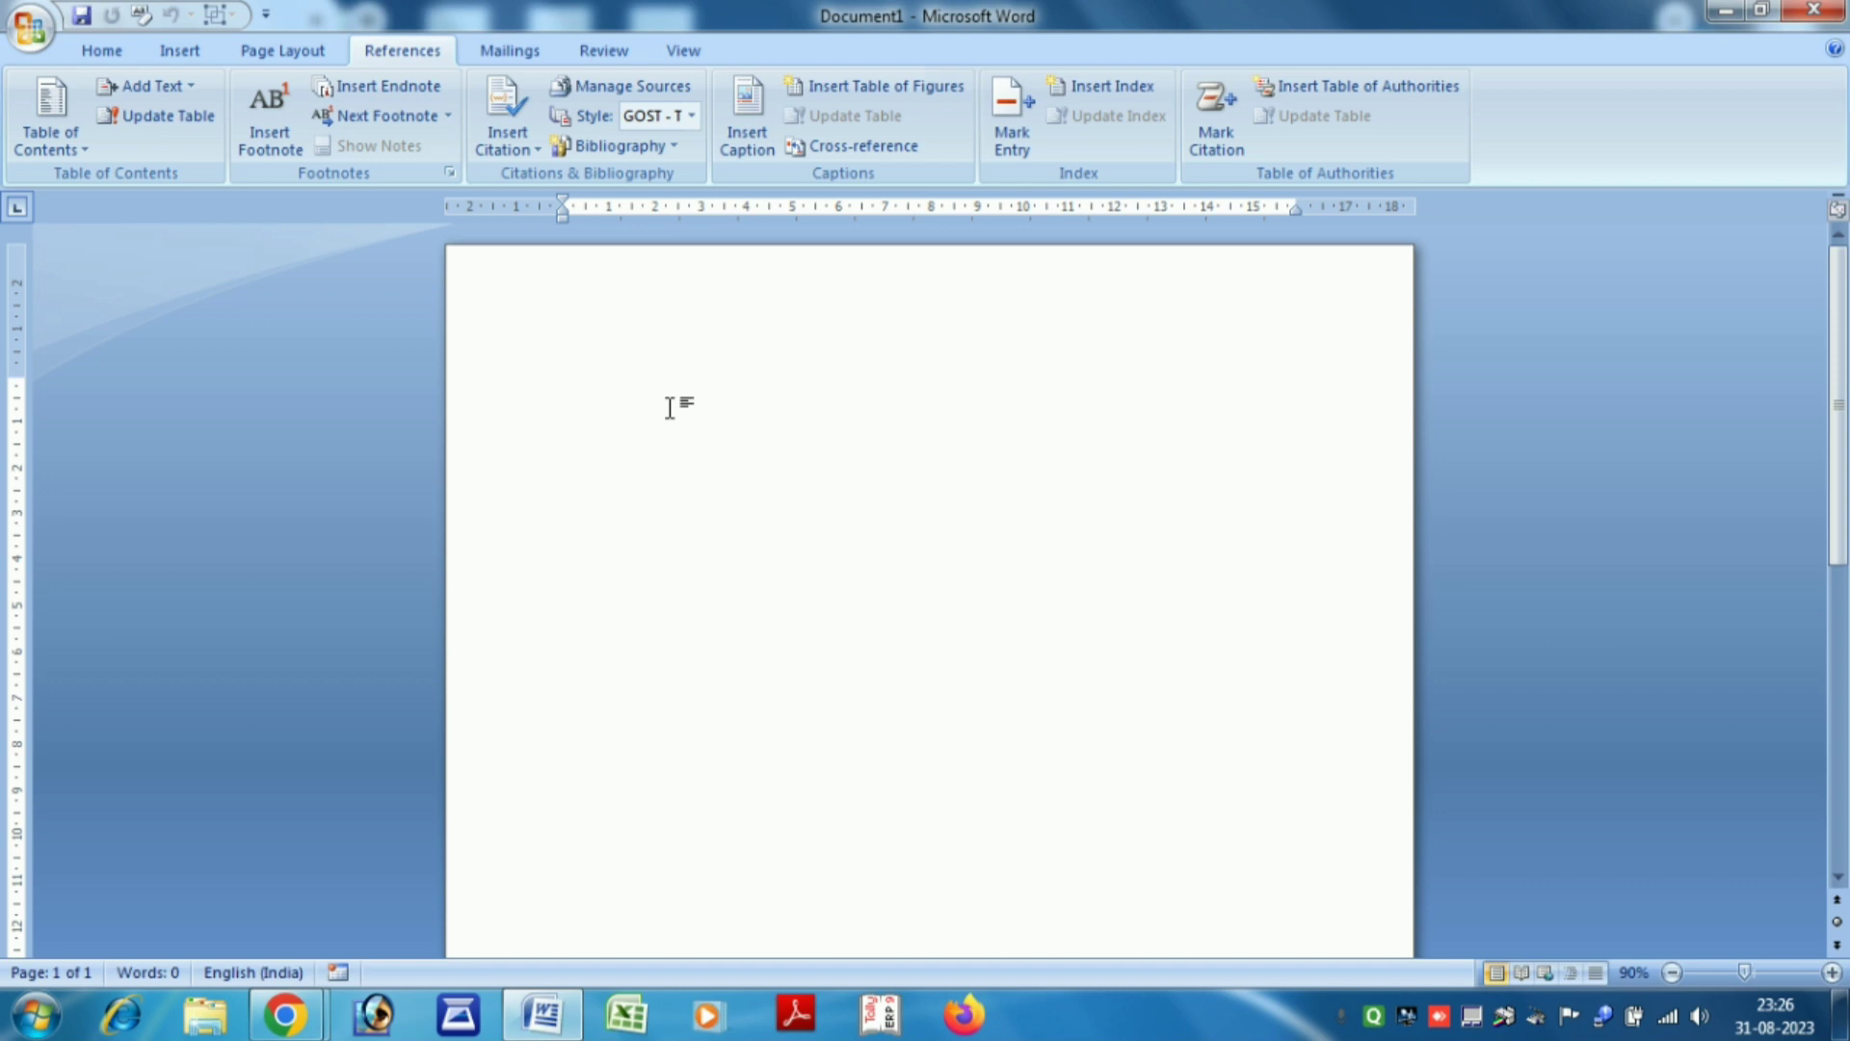
left_click(177, 85)
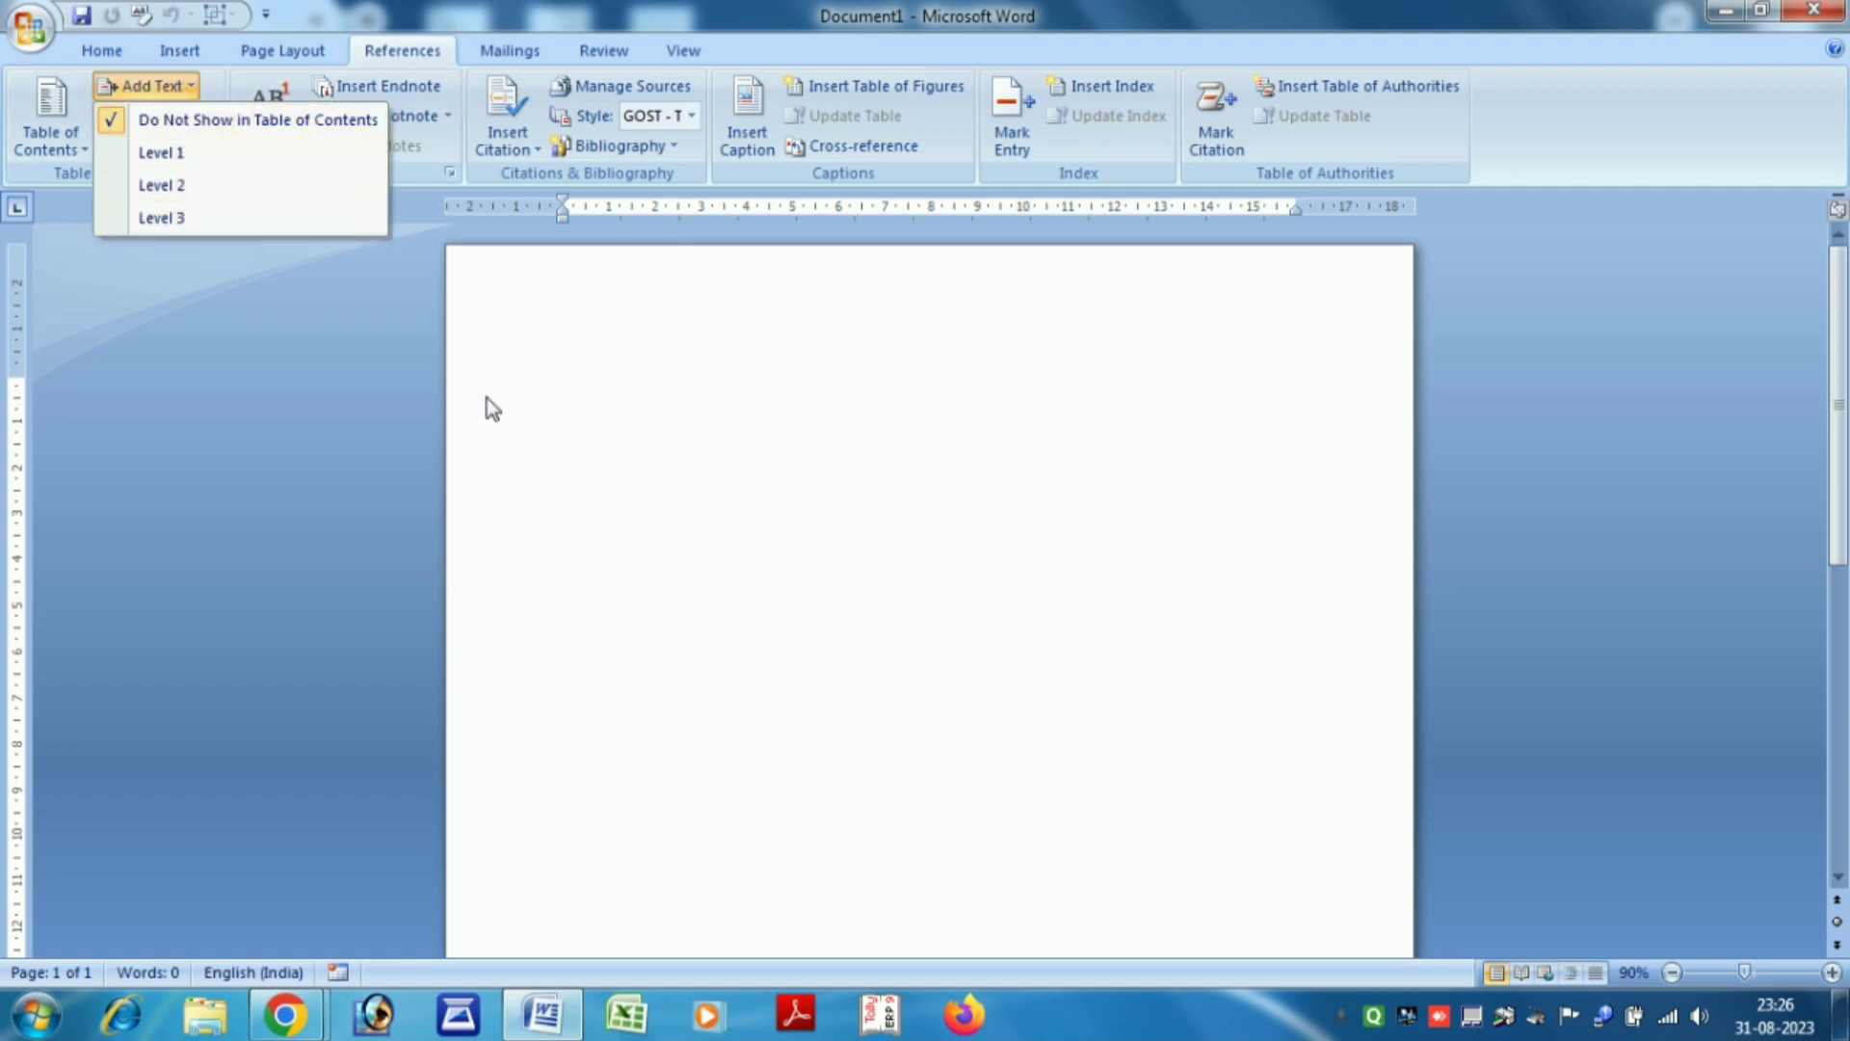
left_click(521, 401)
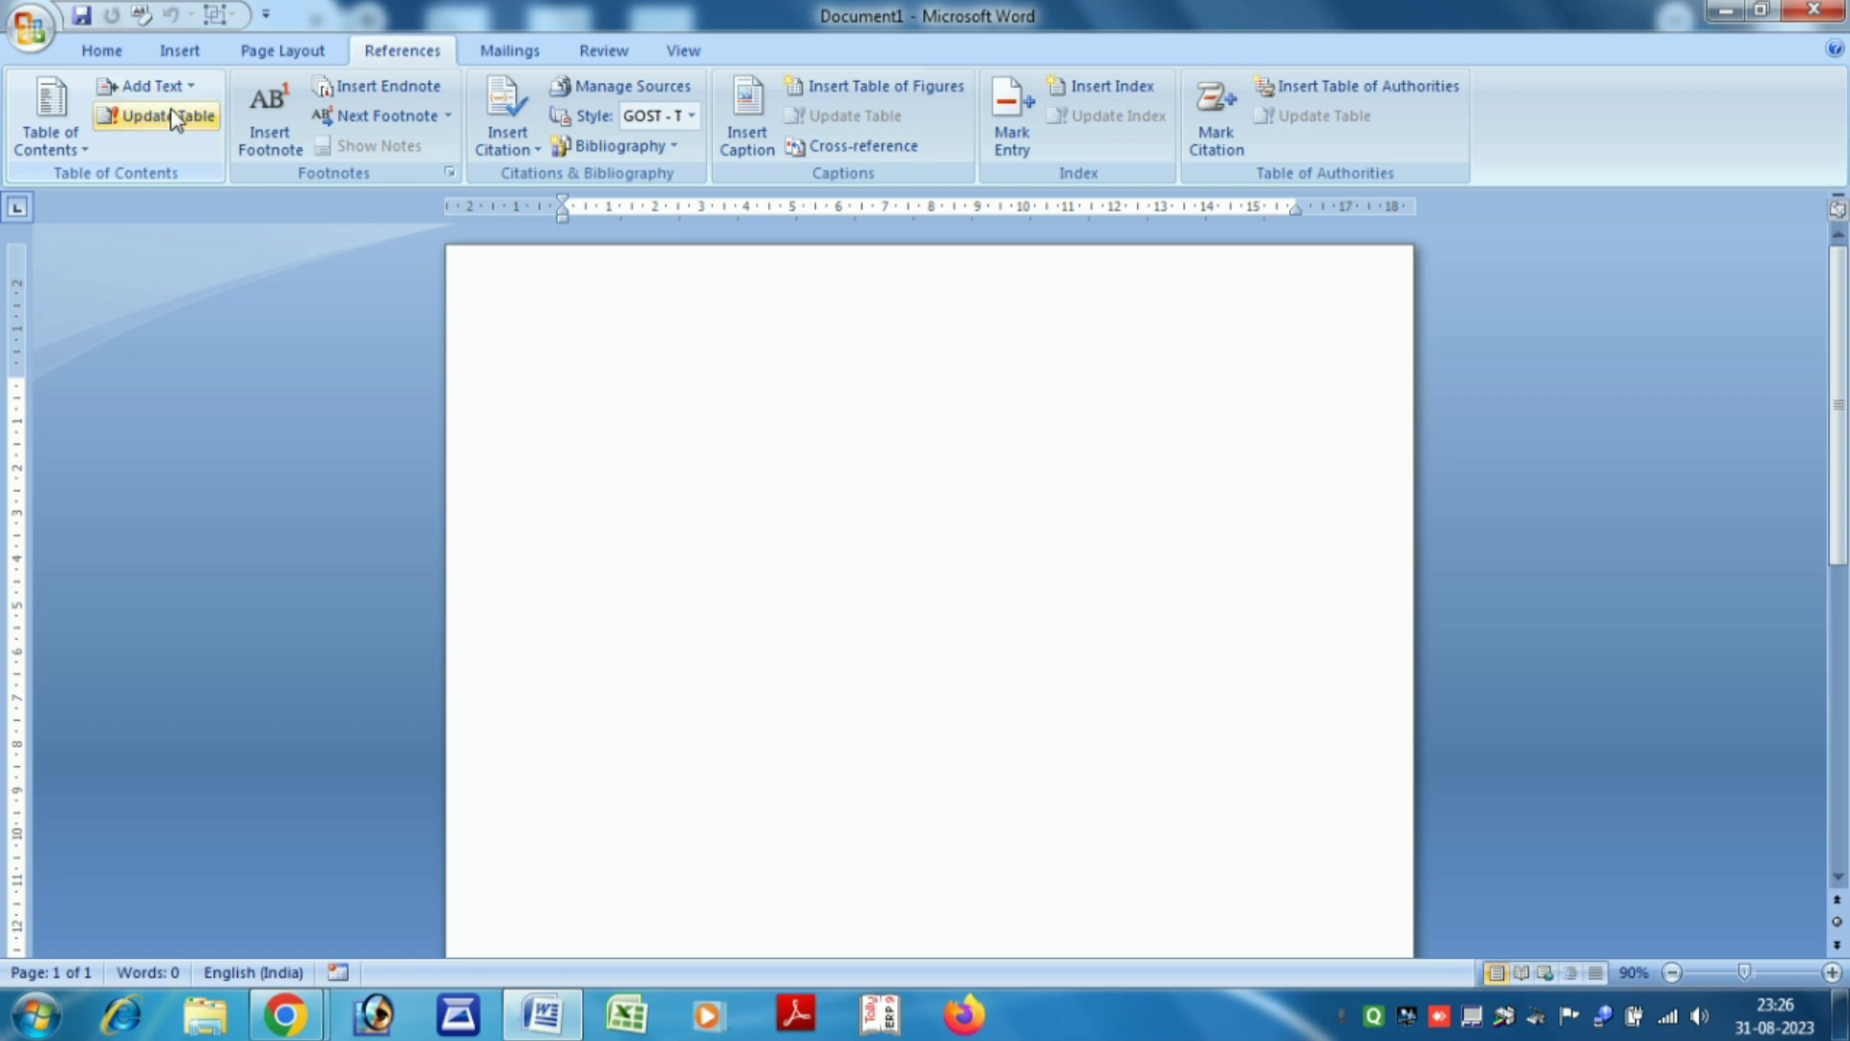
left_click(180, 86)
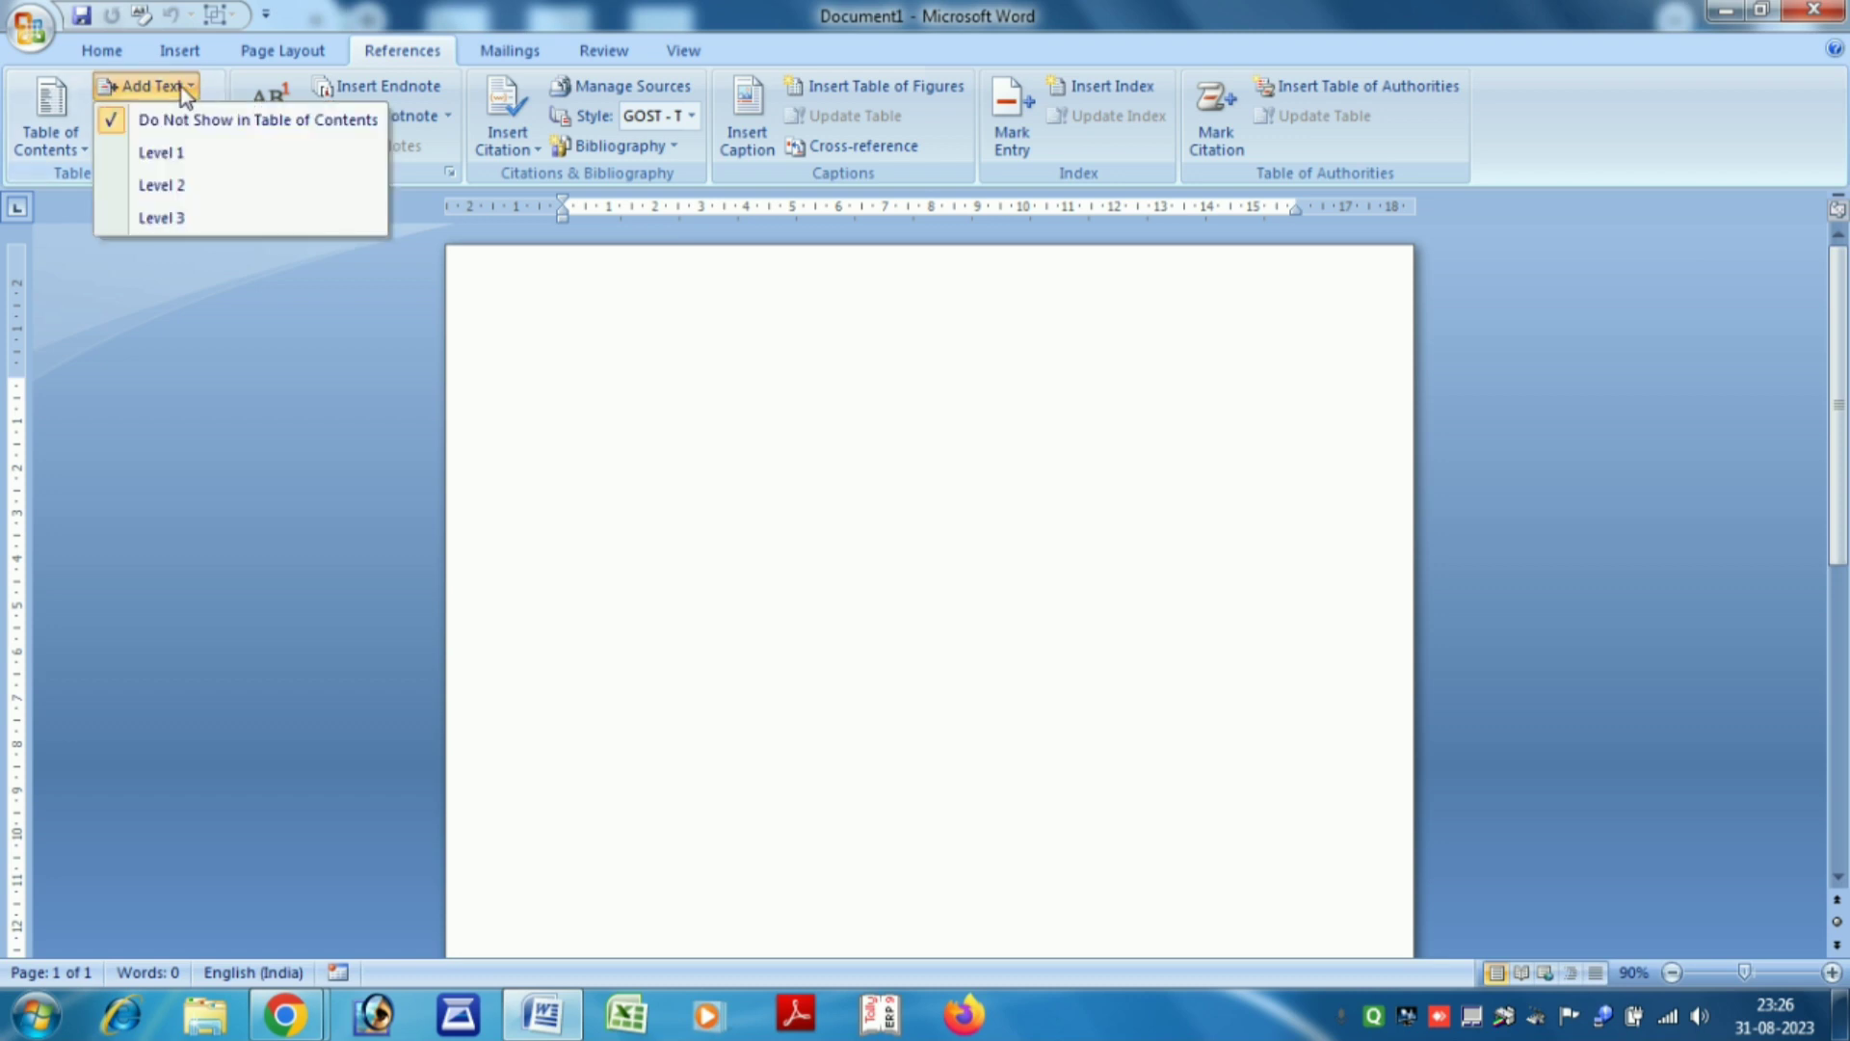
left_click(176, 287)
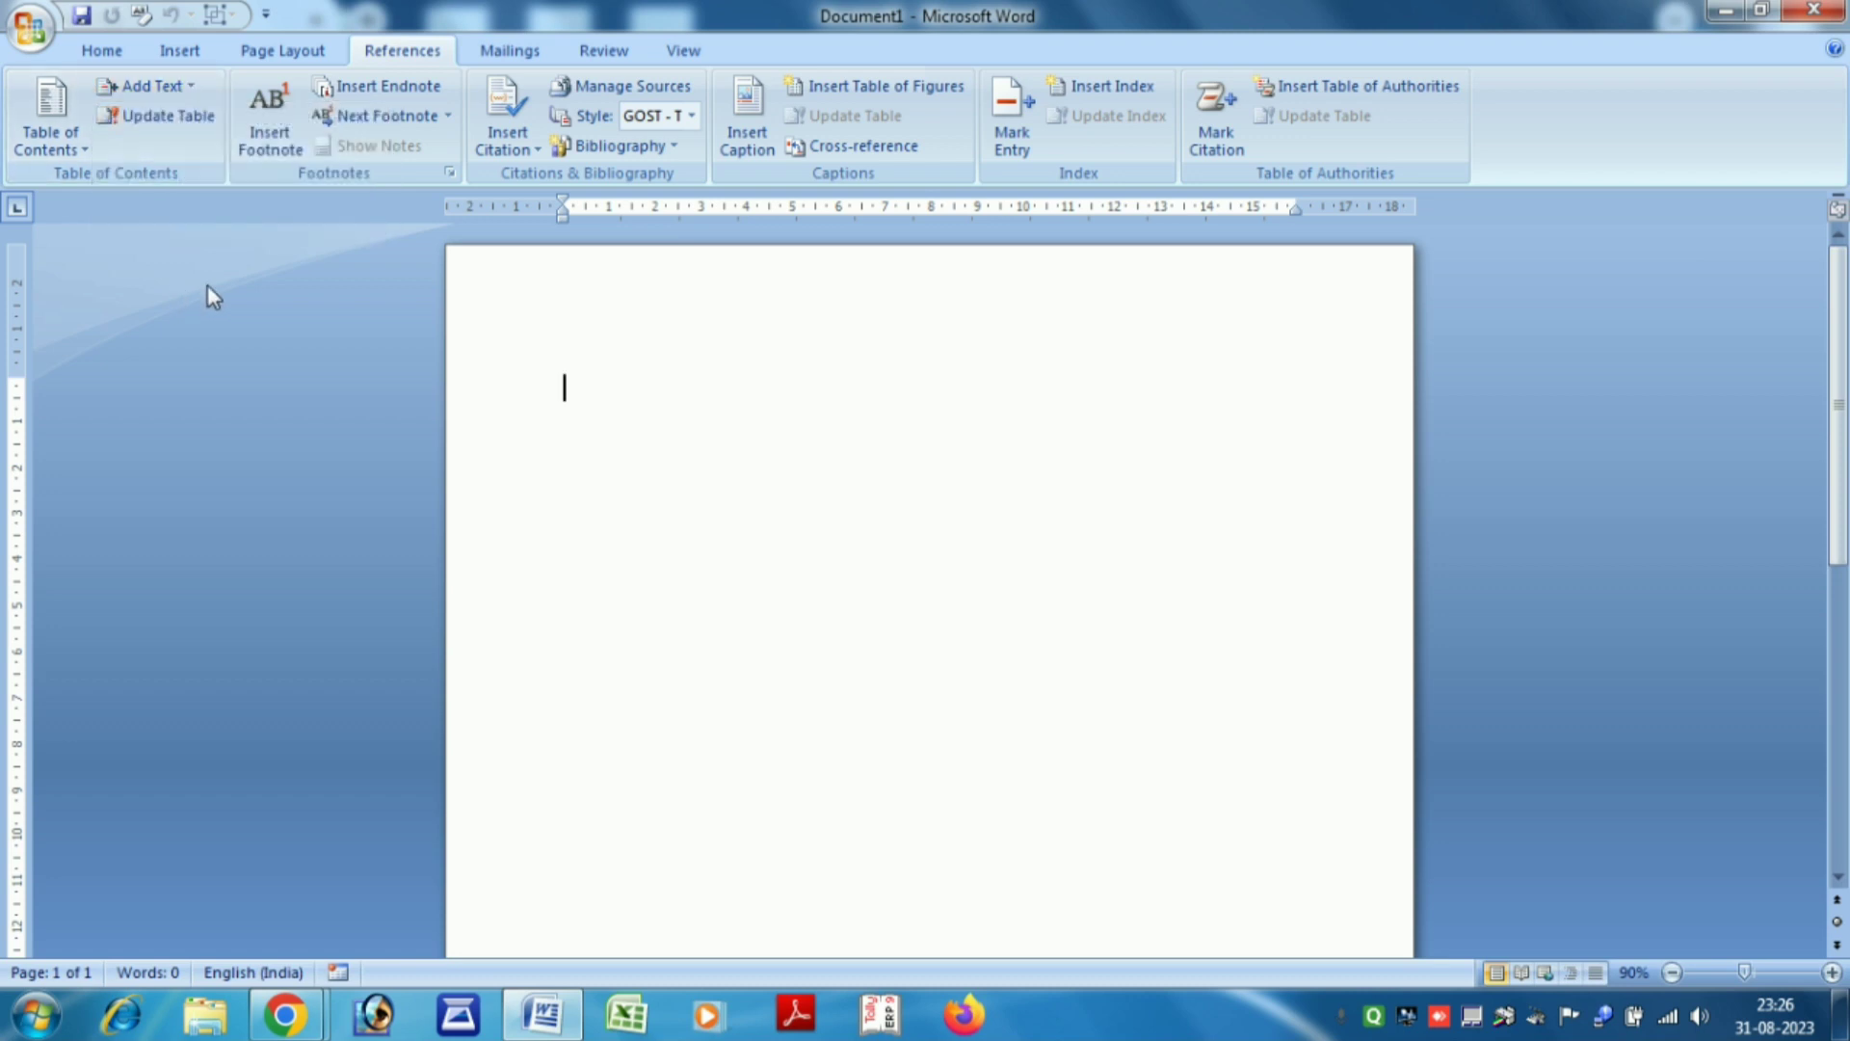
Insert a custom table of contents in the blank document with the number of shown levels set to 7
left_click(56, 149)
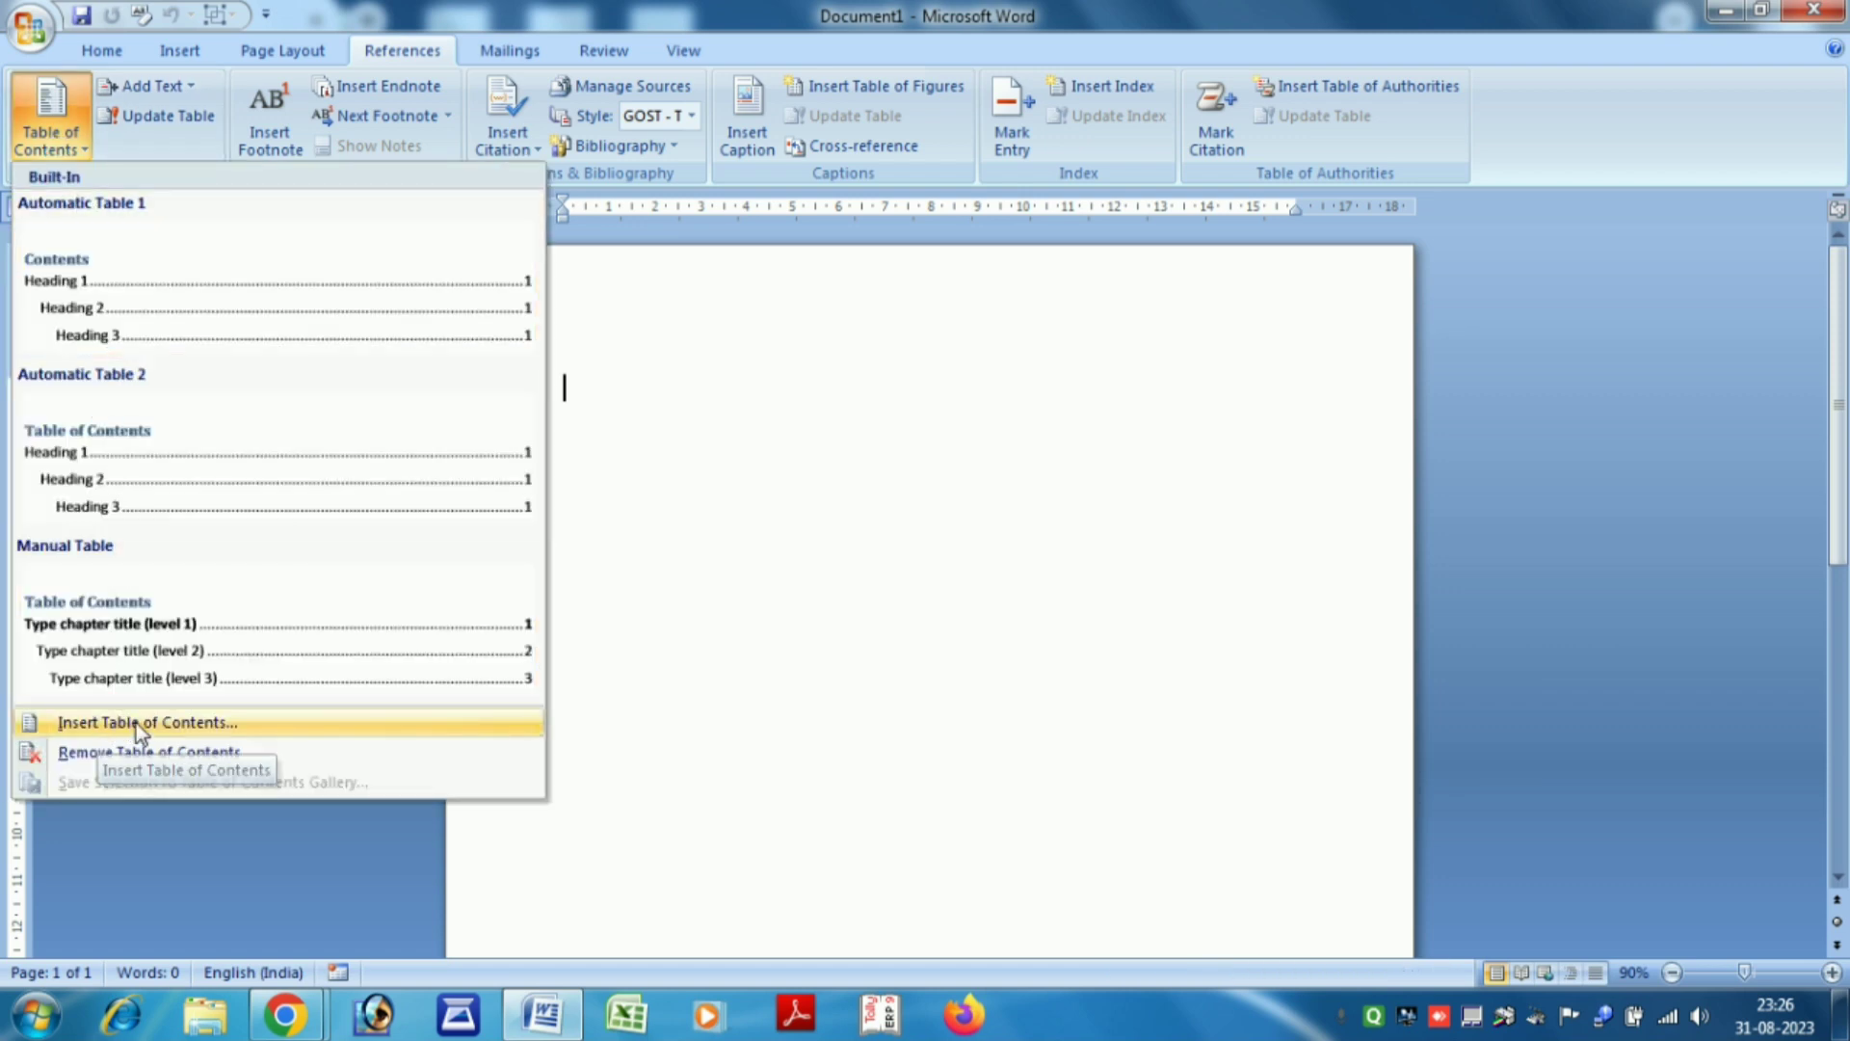
left_click(108, 725)
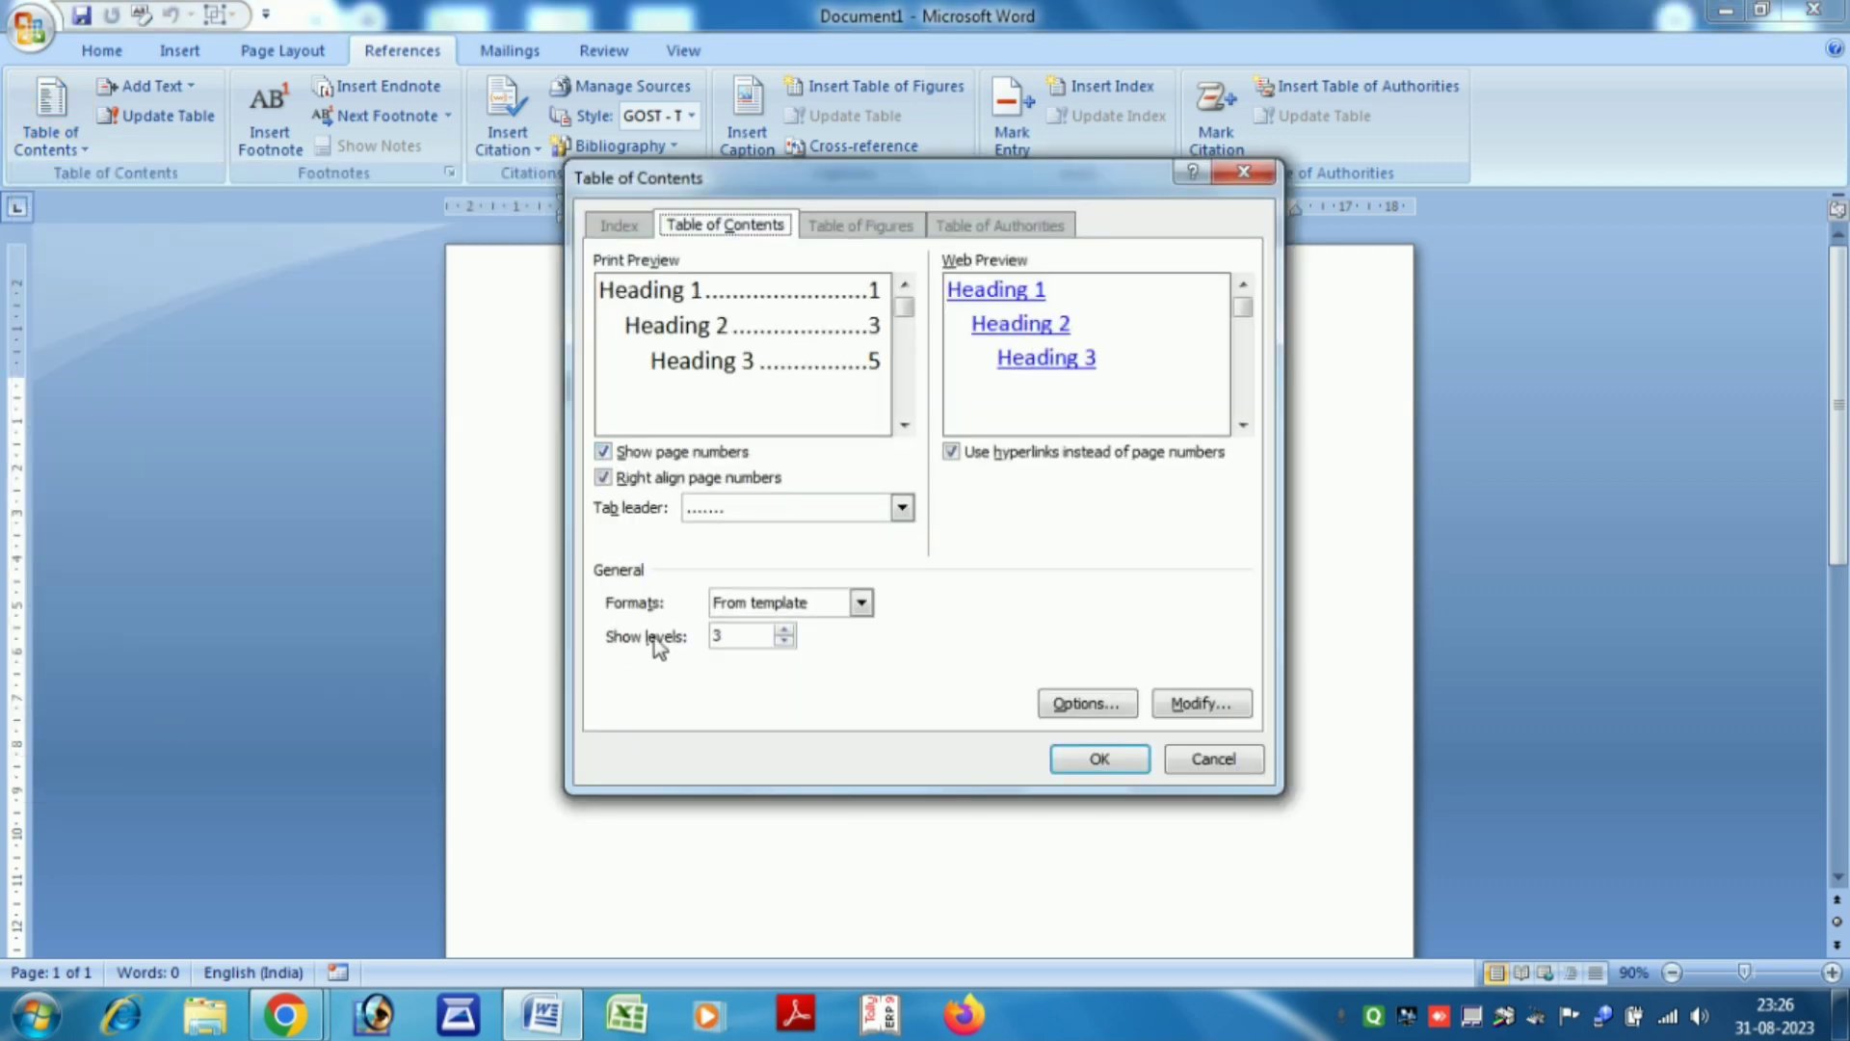
double_click(784, 627)
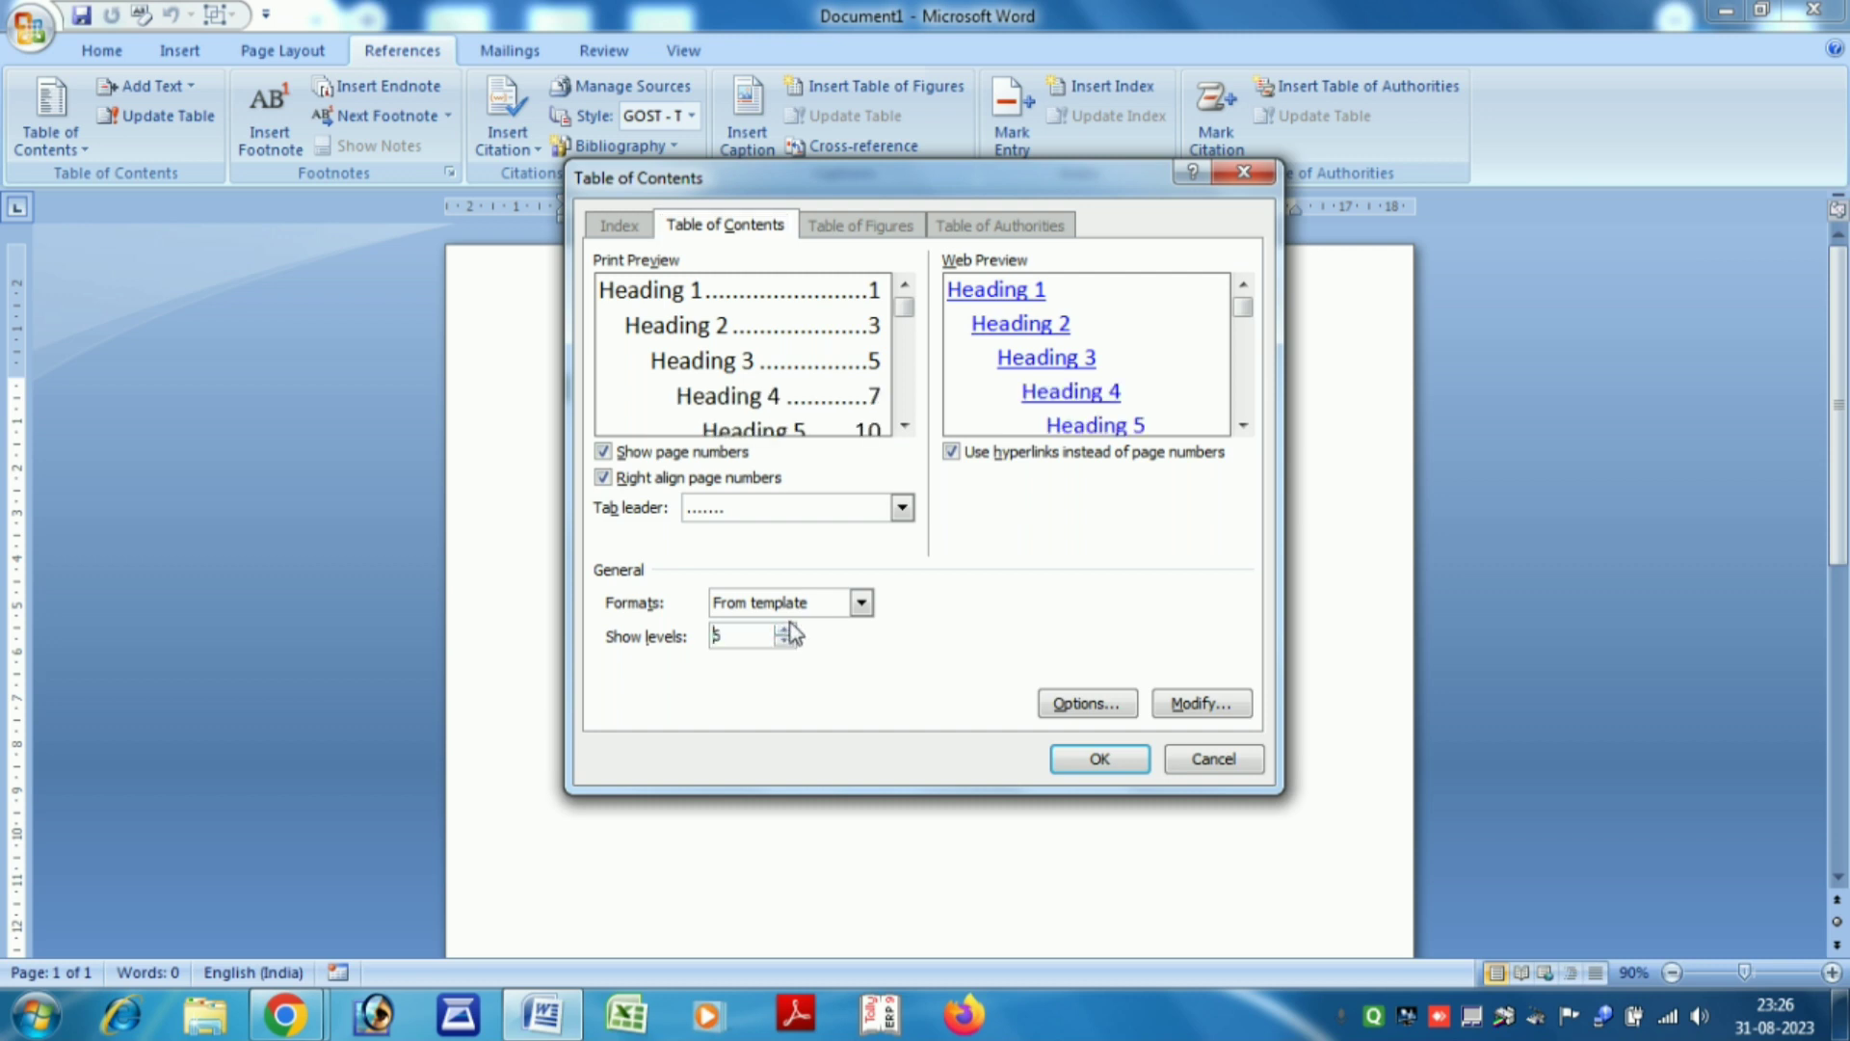
double_click(780, 627)
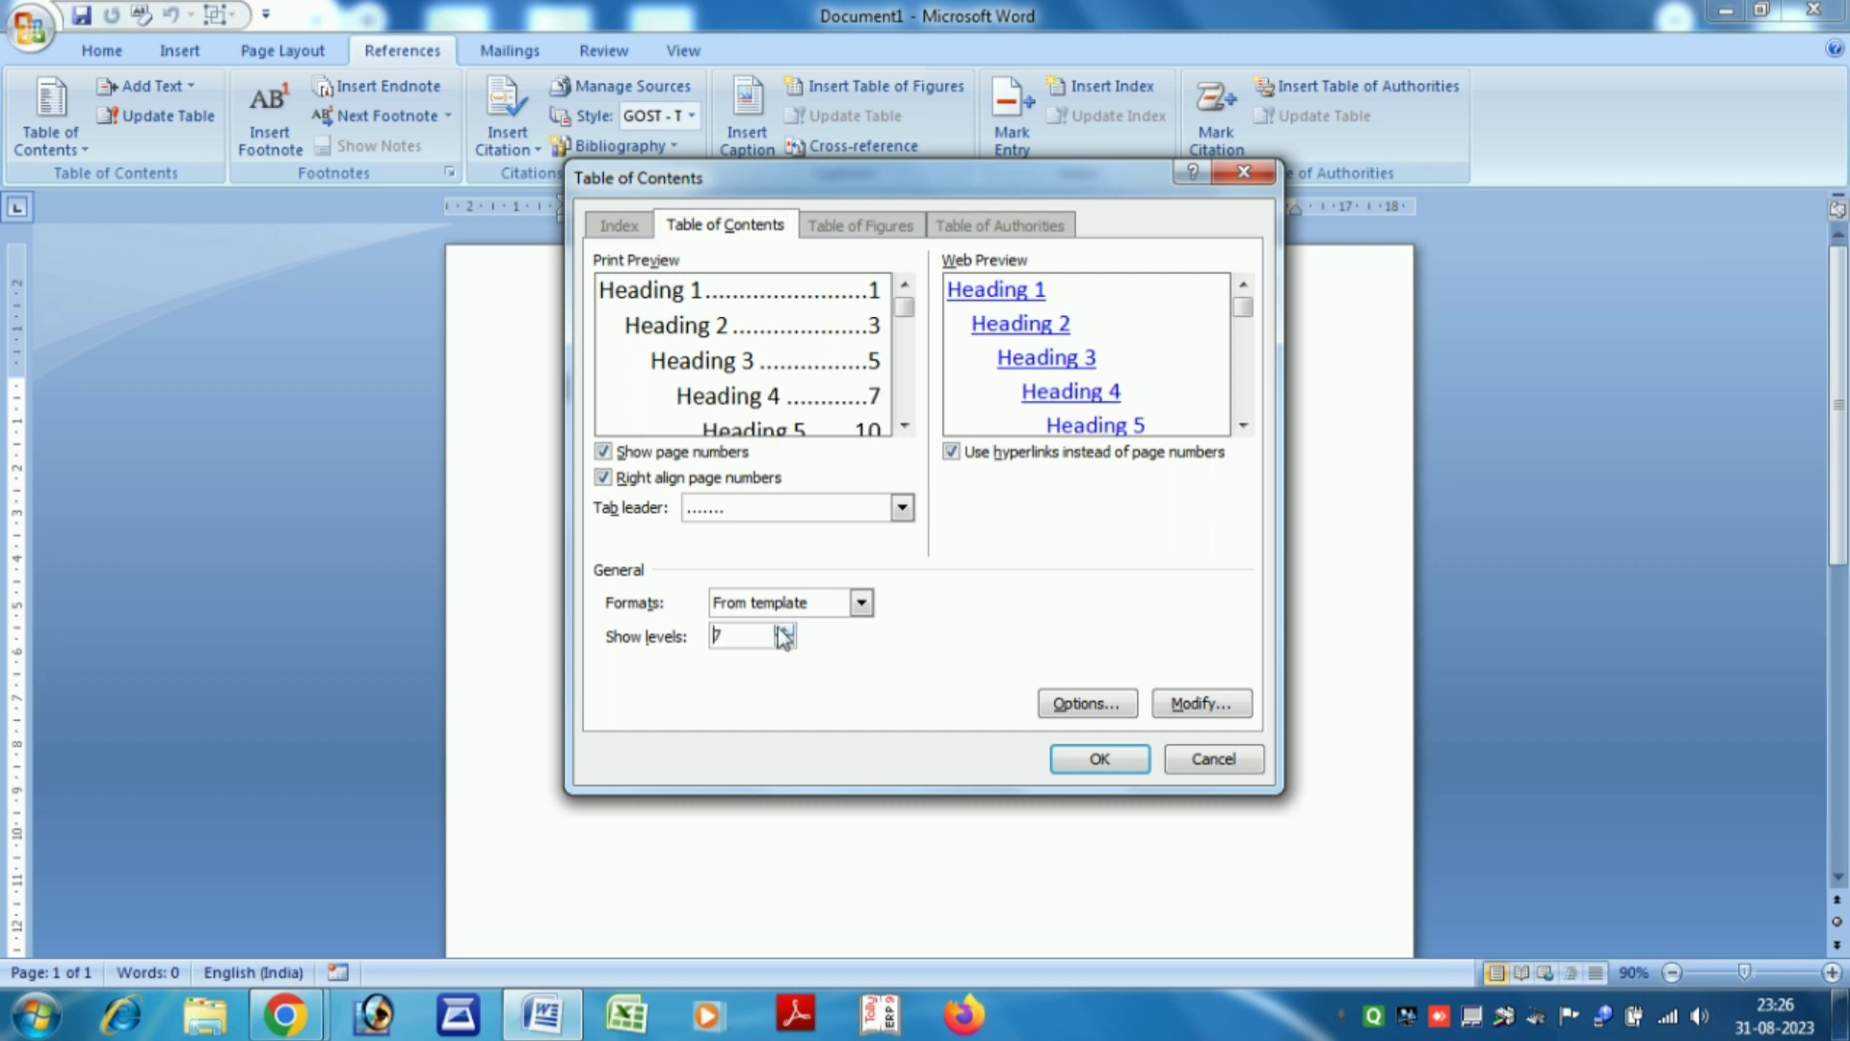
left_click(1074, 767)
left_click(935, 590)
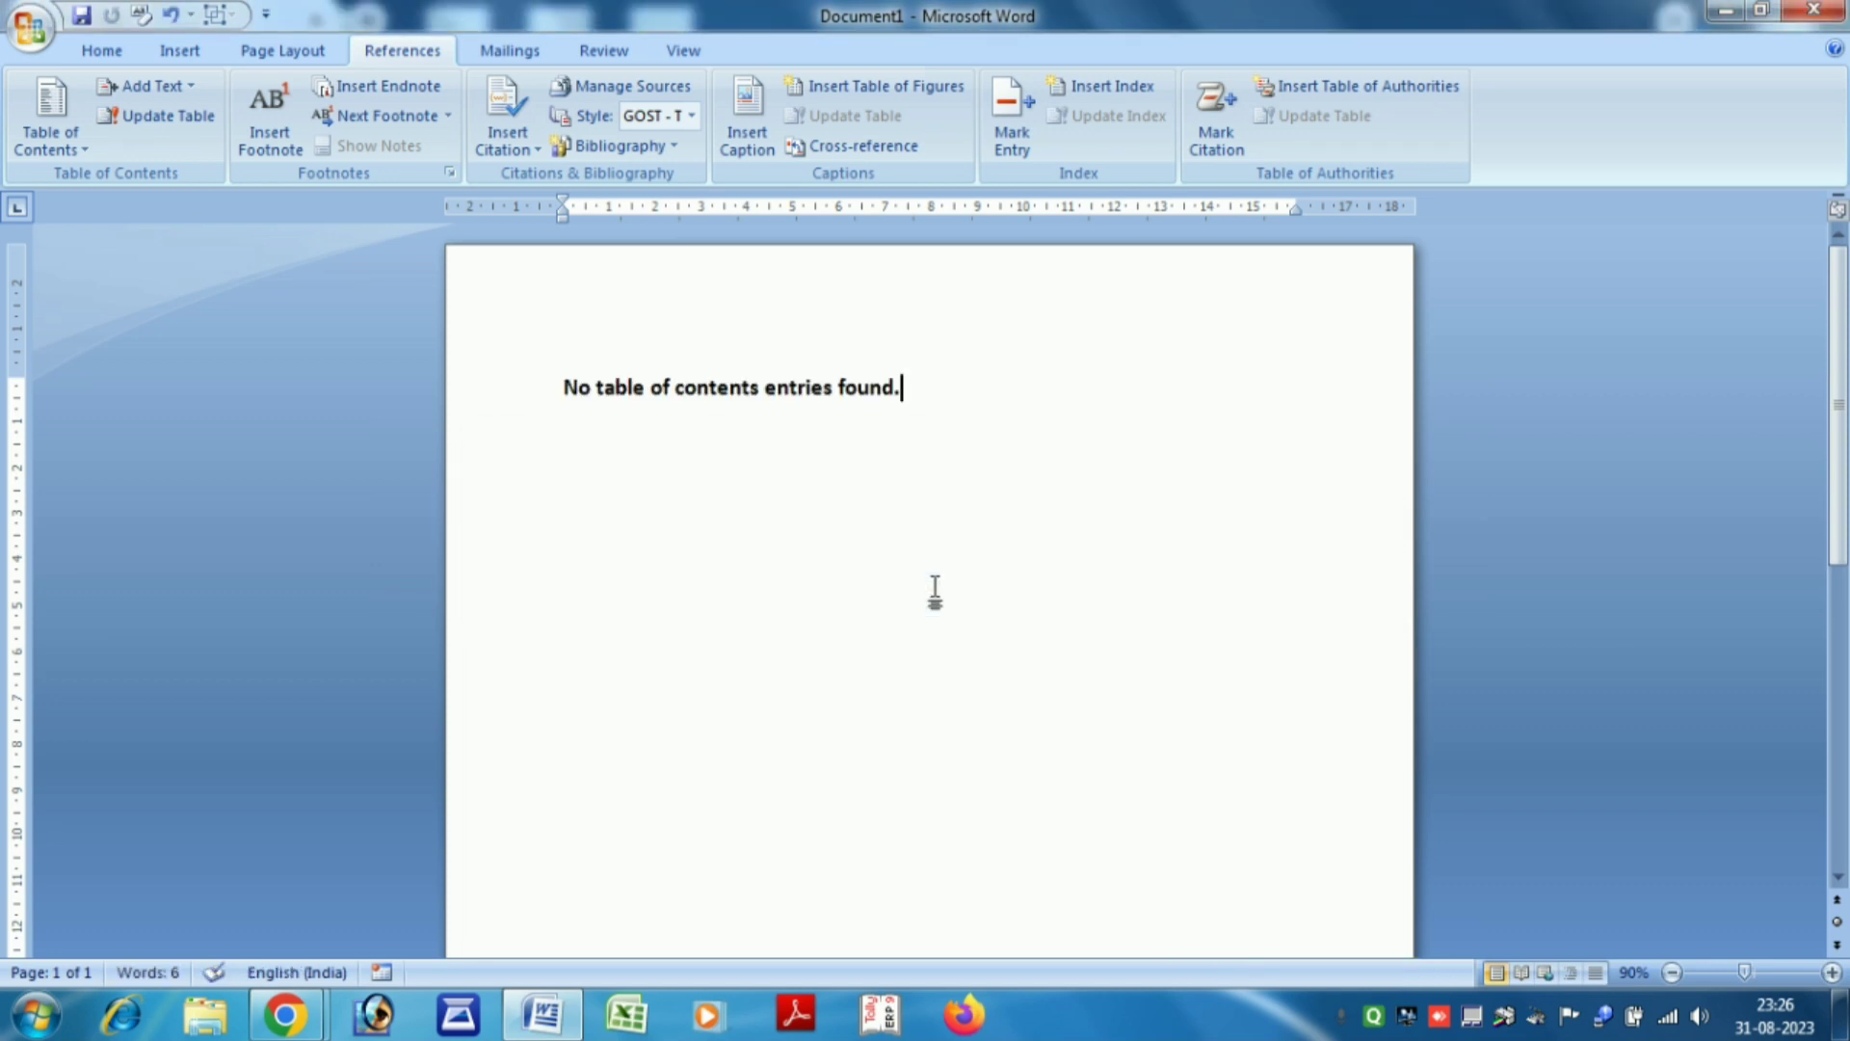
Undo the table of contents insertion and check which levels are offered for adding text
key("ctrl+z")
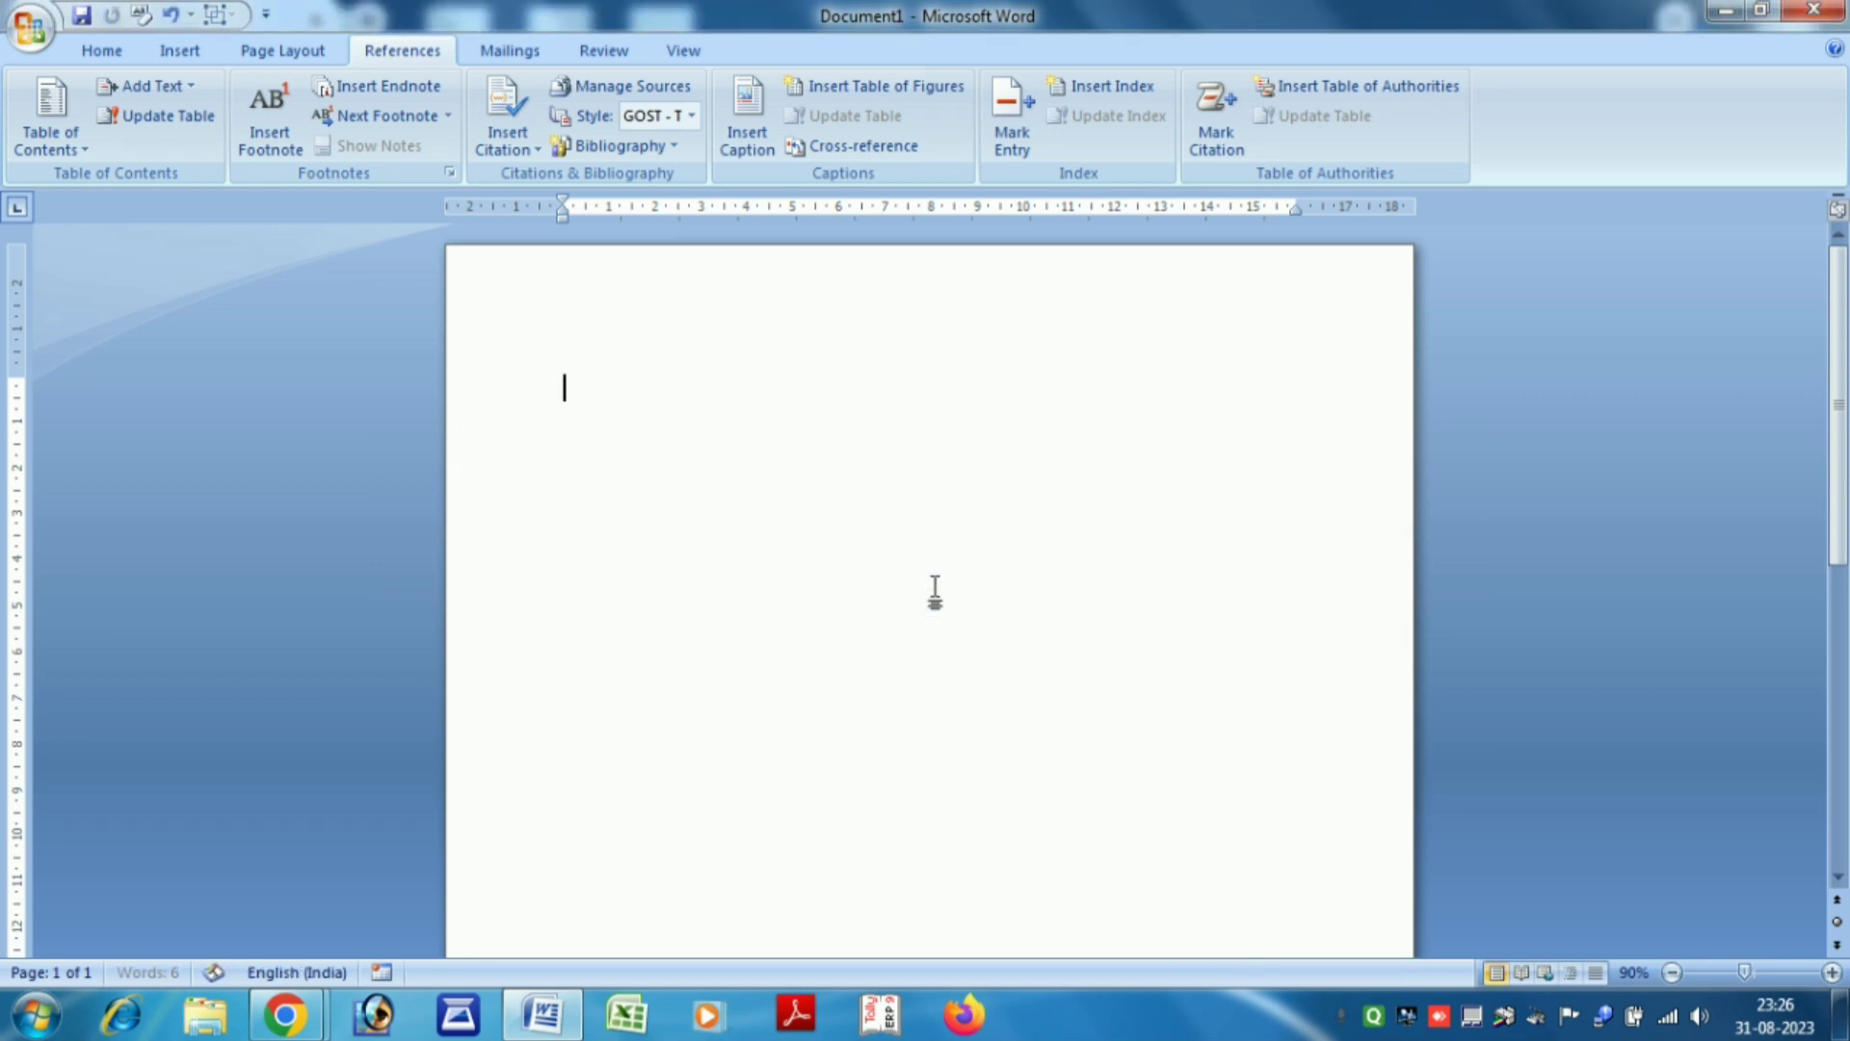
left_click(154, 86)
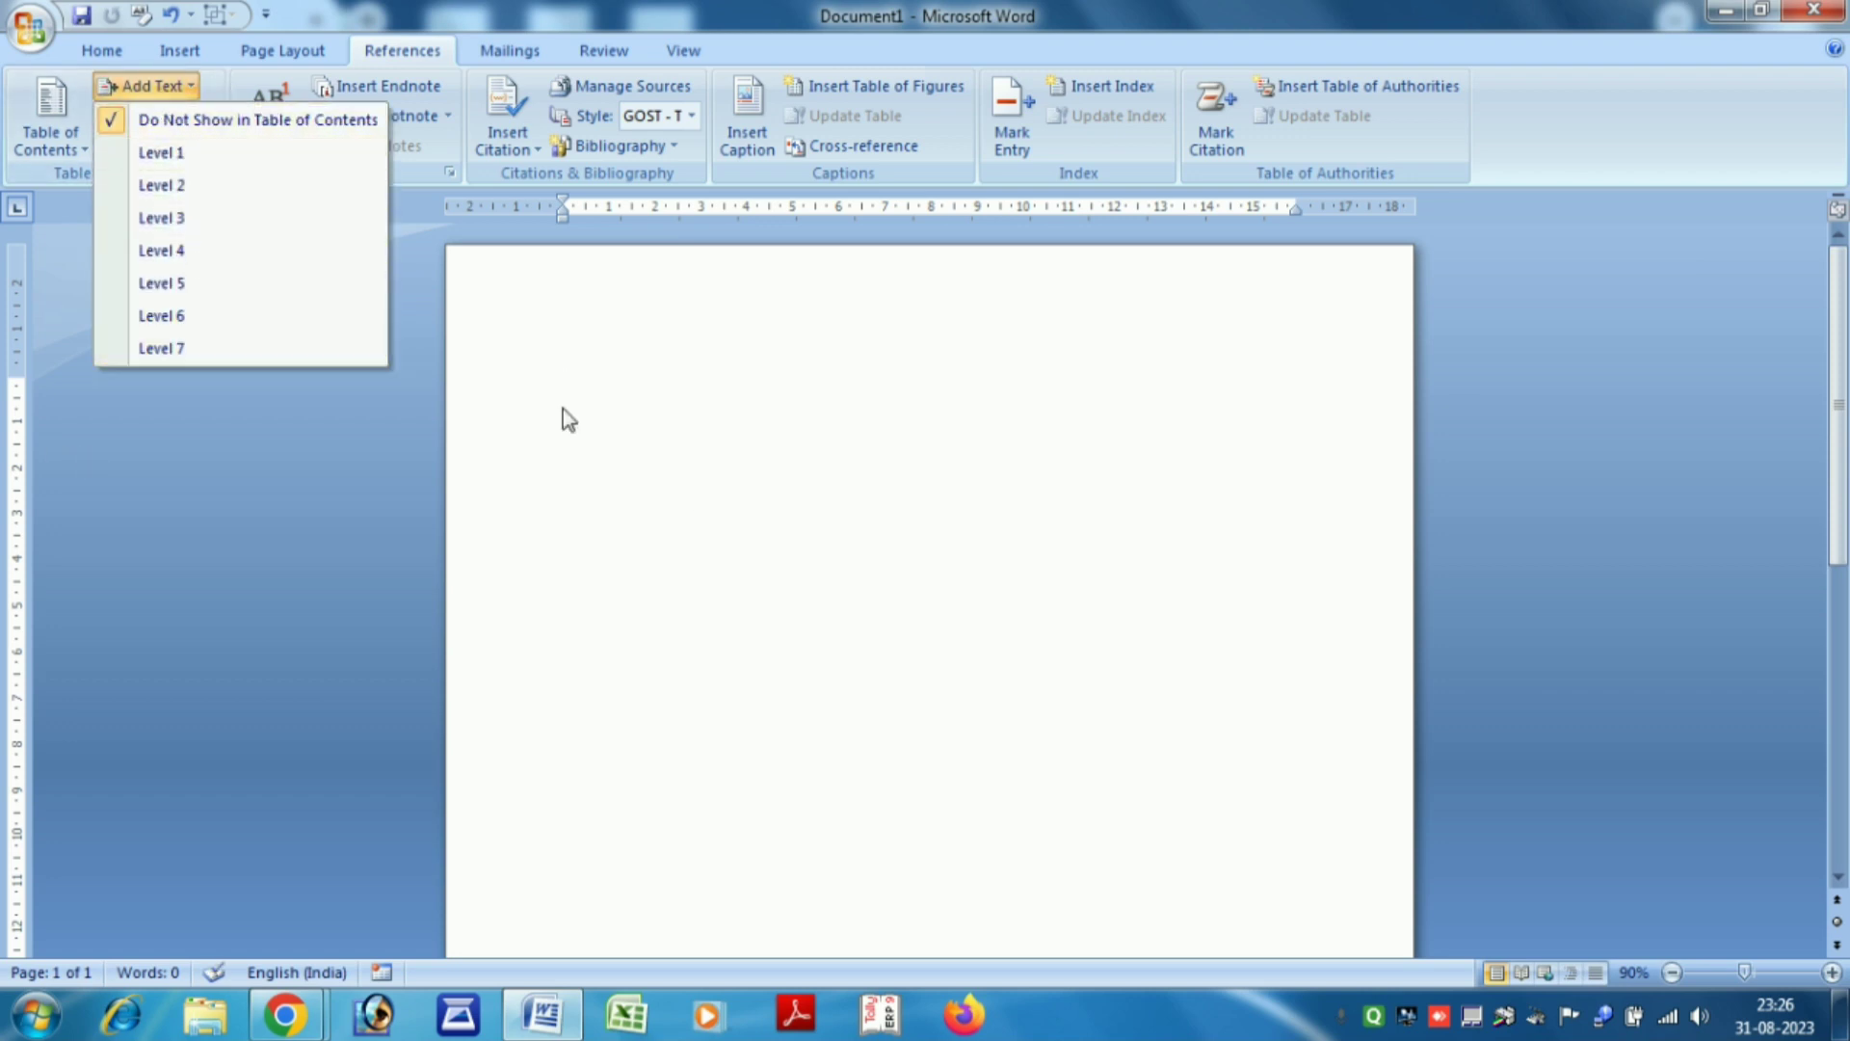
left_click(588, 413)
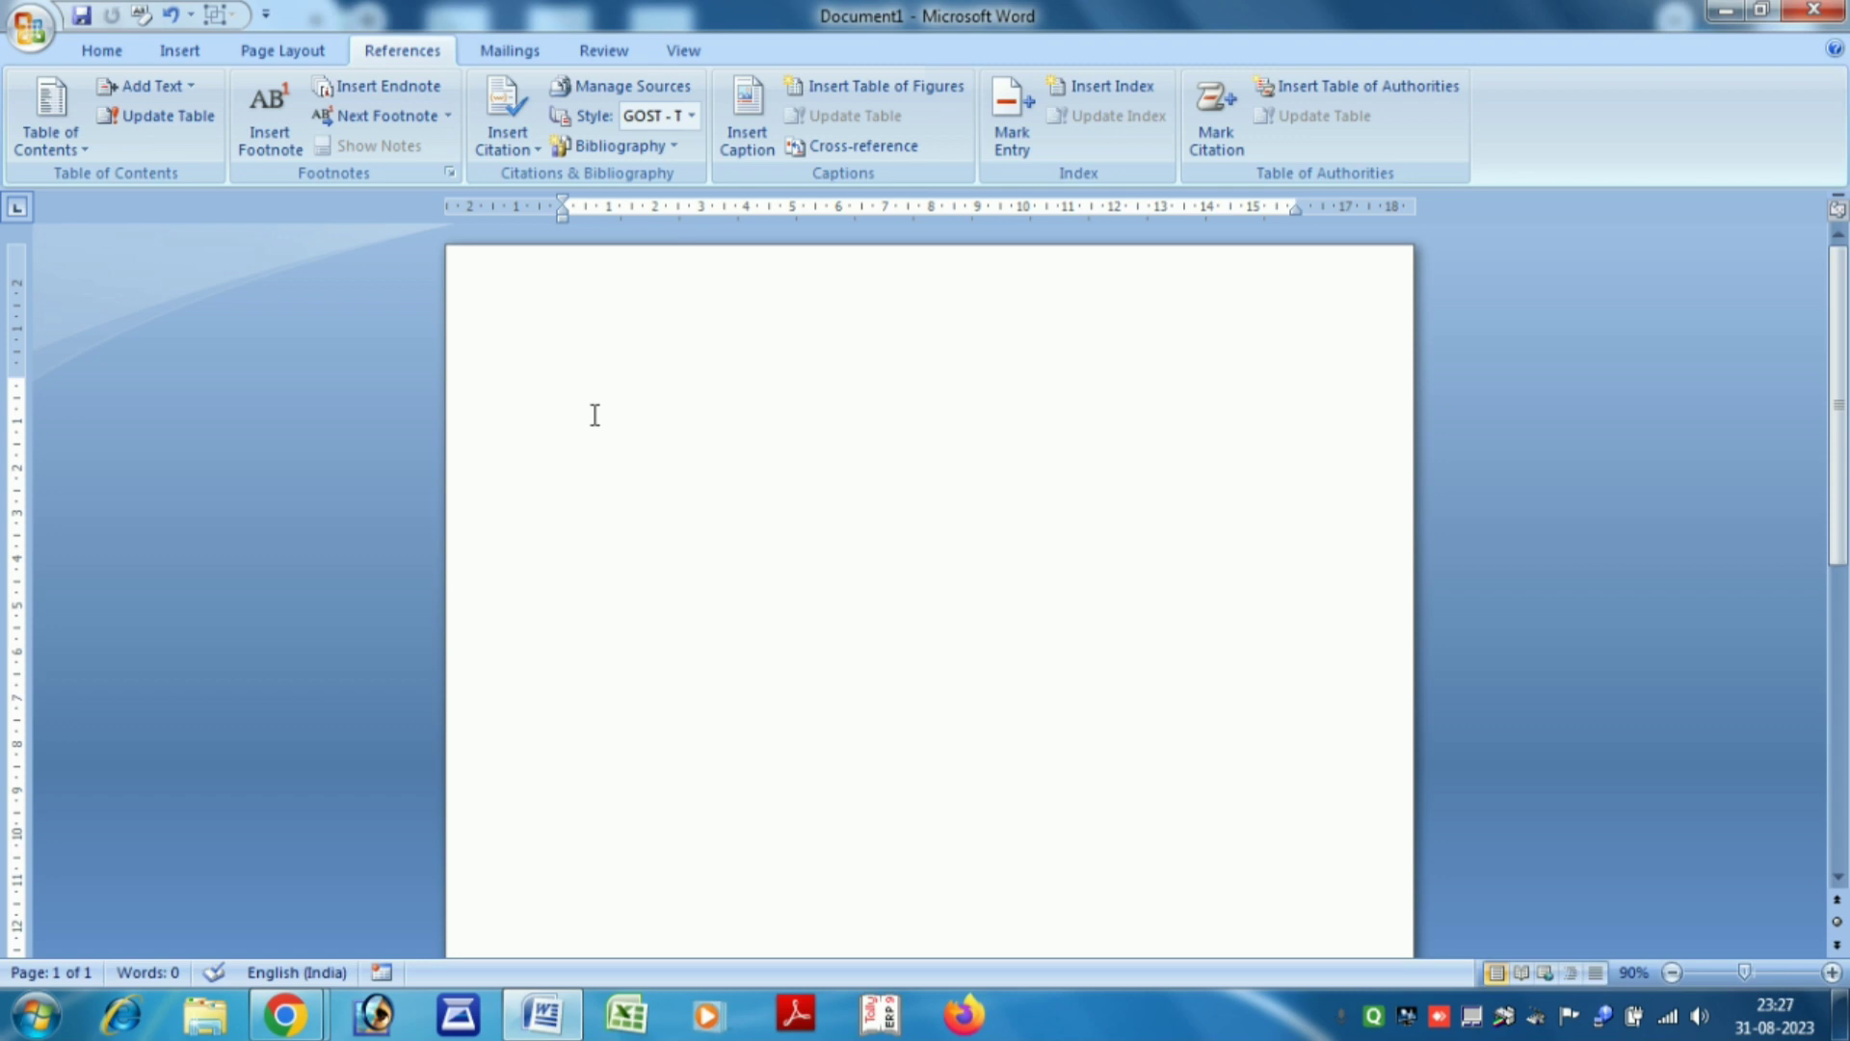
Enter the heading DCA and generate four paragraphs of sample text below it with =RAND(4)
type("DCA")
key("Return")
type("=RAND(4)")
key("Return")
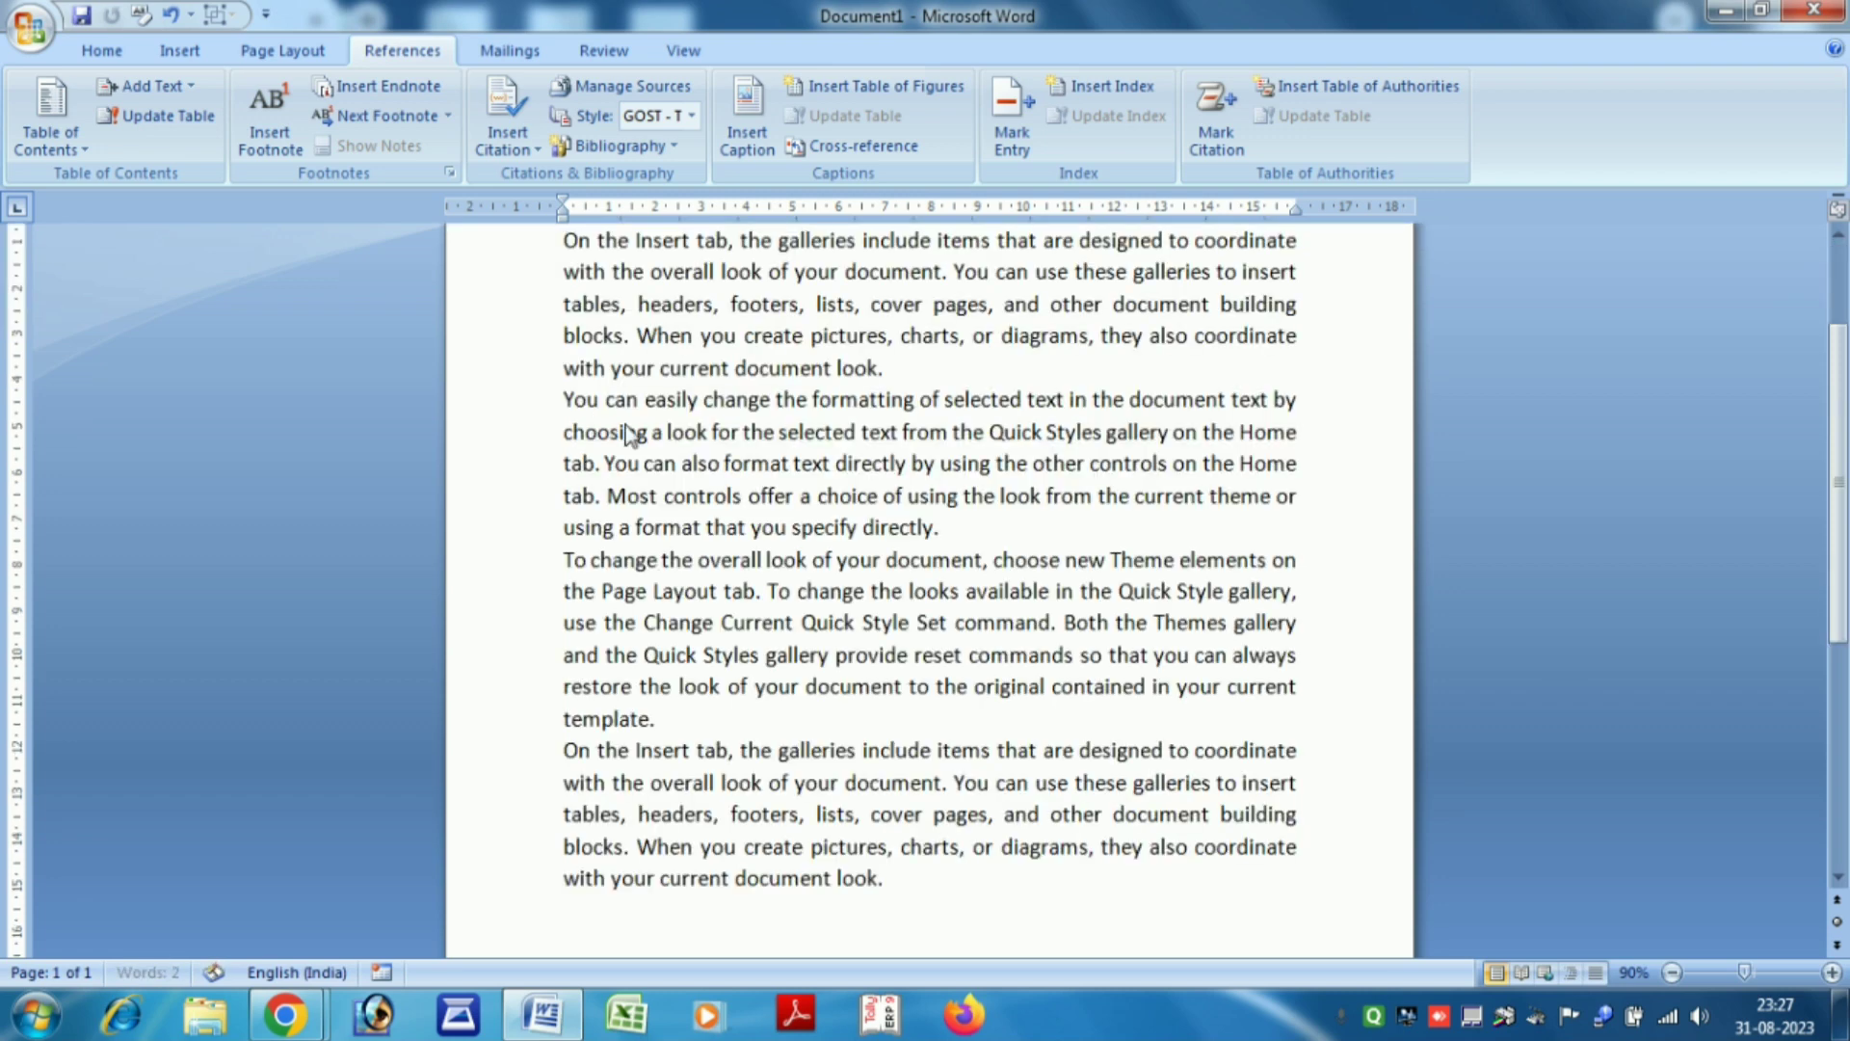
Copy the four sample paragraphs, add the heading MS WORD after them, and paste the copied text below it
scroll(785, 660, "up", 1)
left_click_drag(939, 939, 569, 299)
key("ctrl+c")
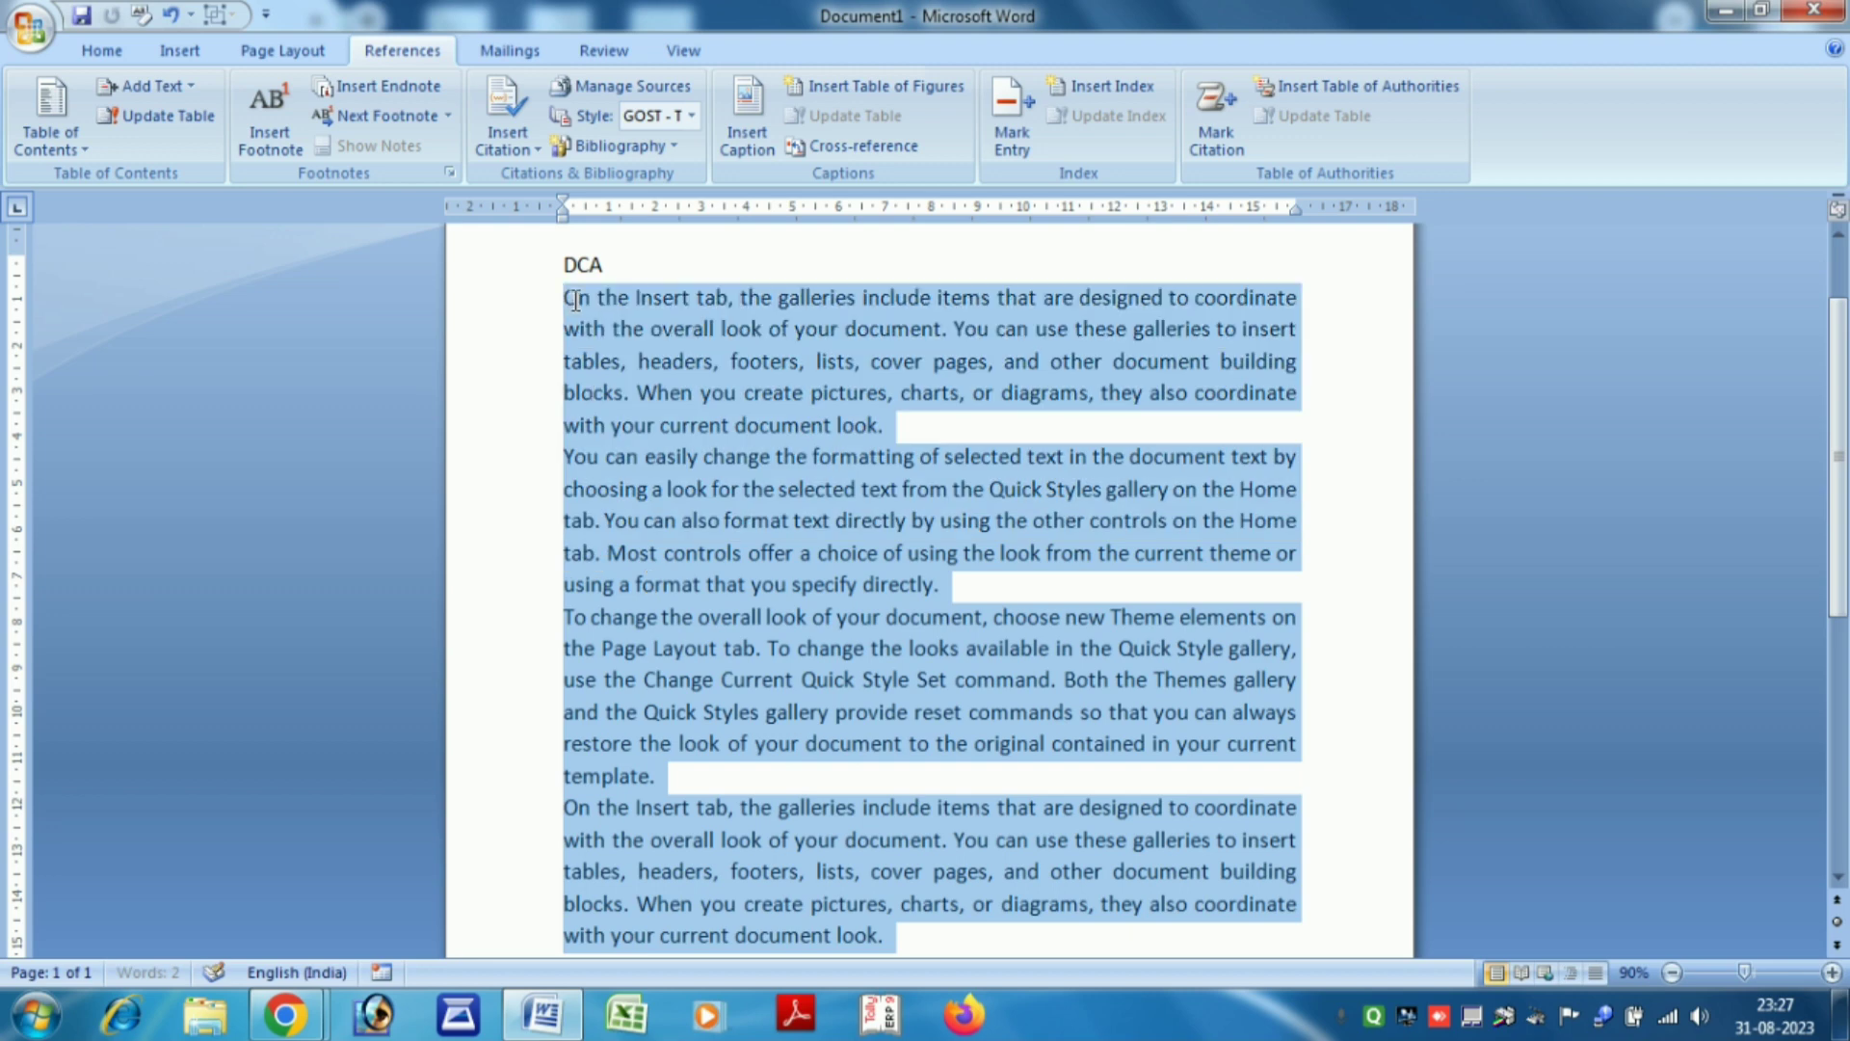
scroll(777, 703, "down", 2)
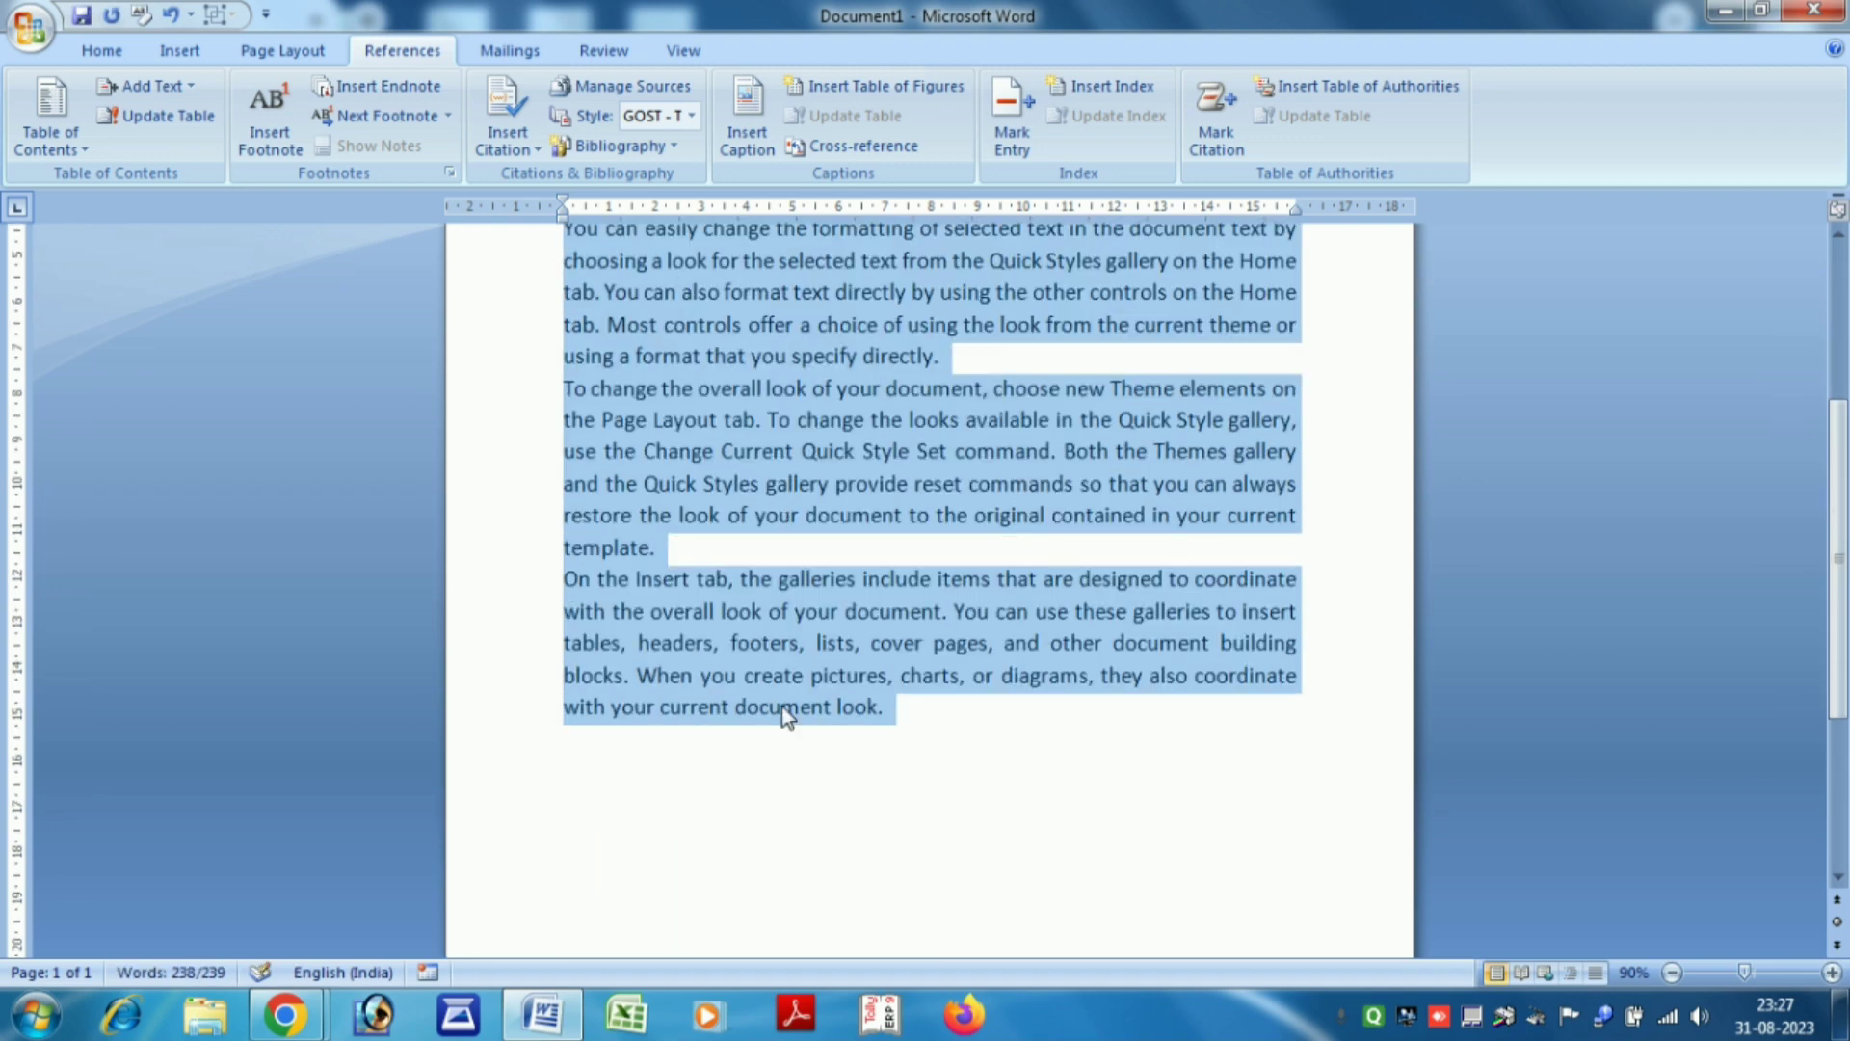
left_click(923, 702)
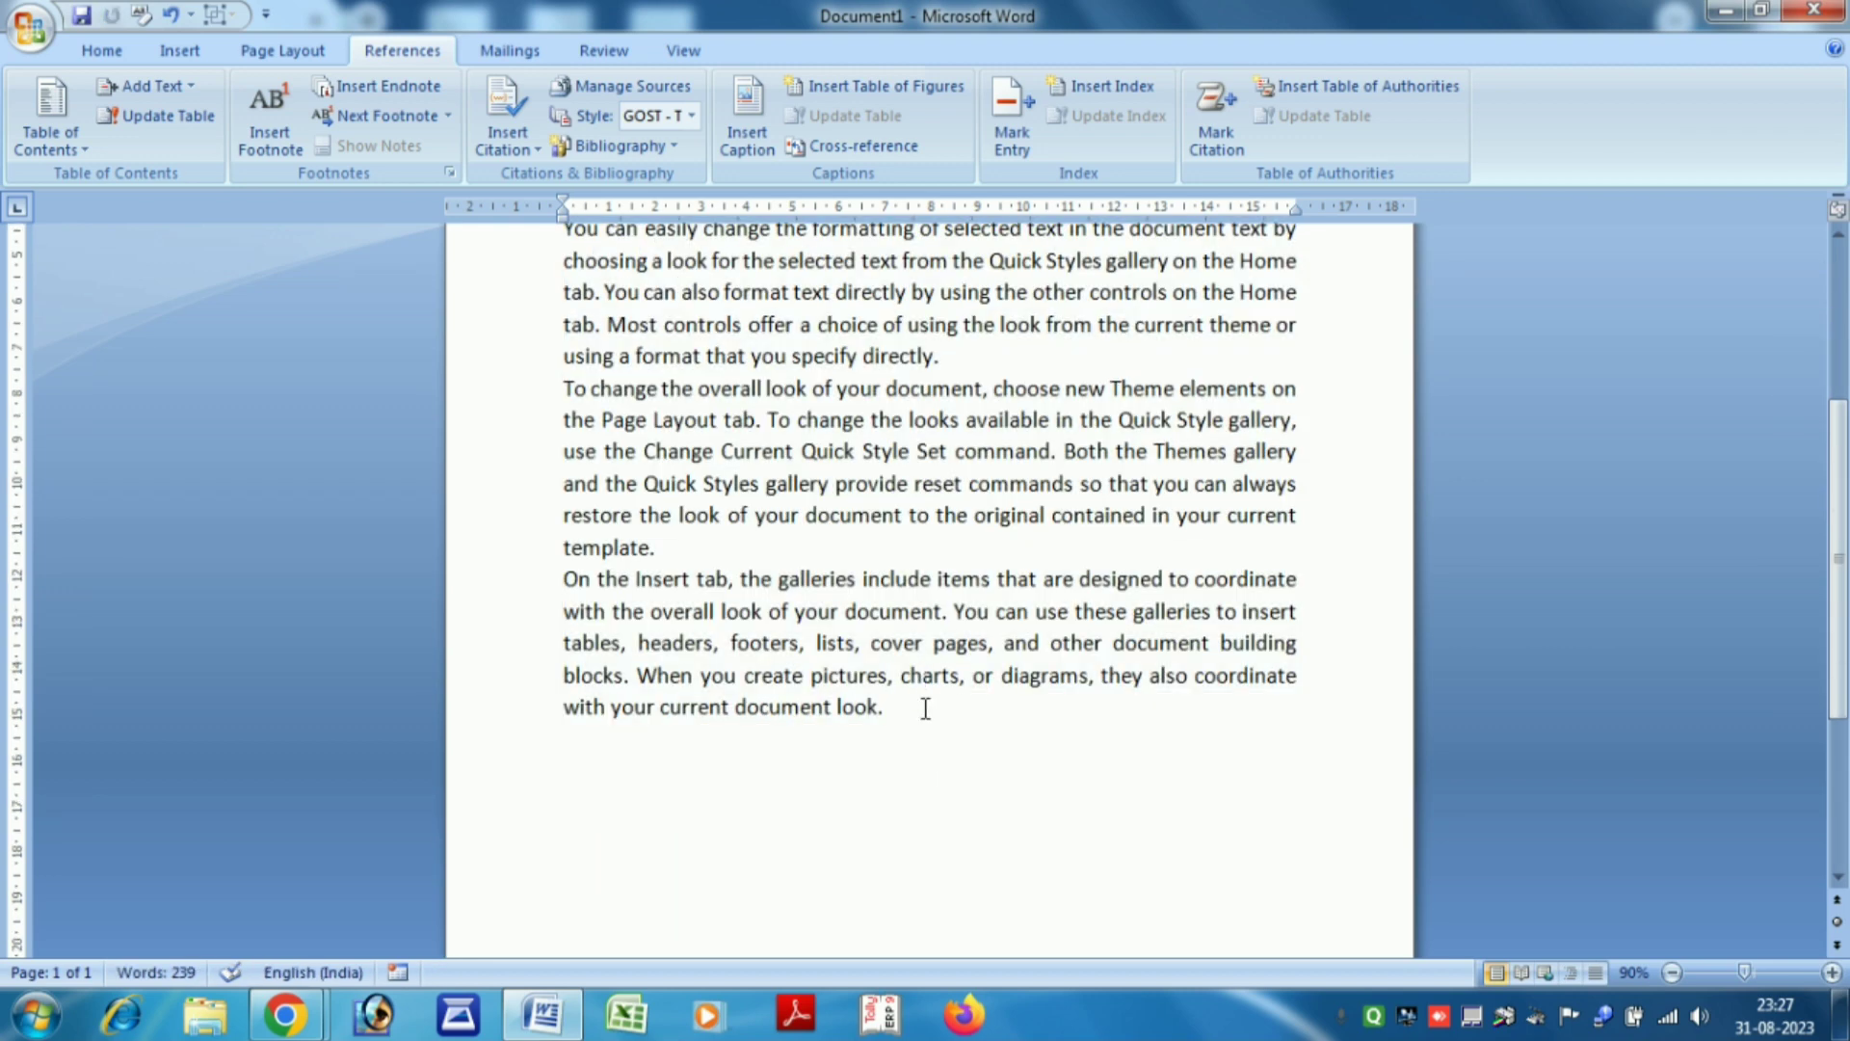
key("Return")
type("MS WORD")
key("Return")
key("ctrl+v")
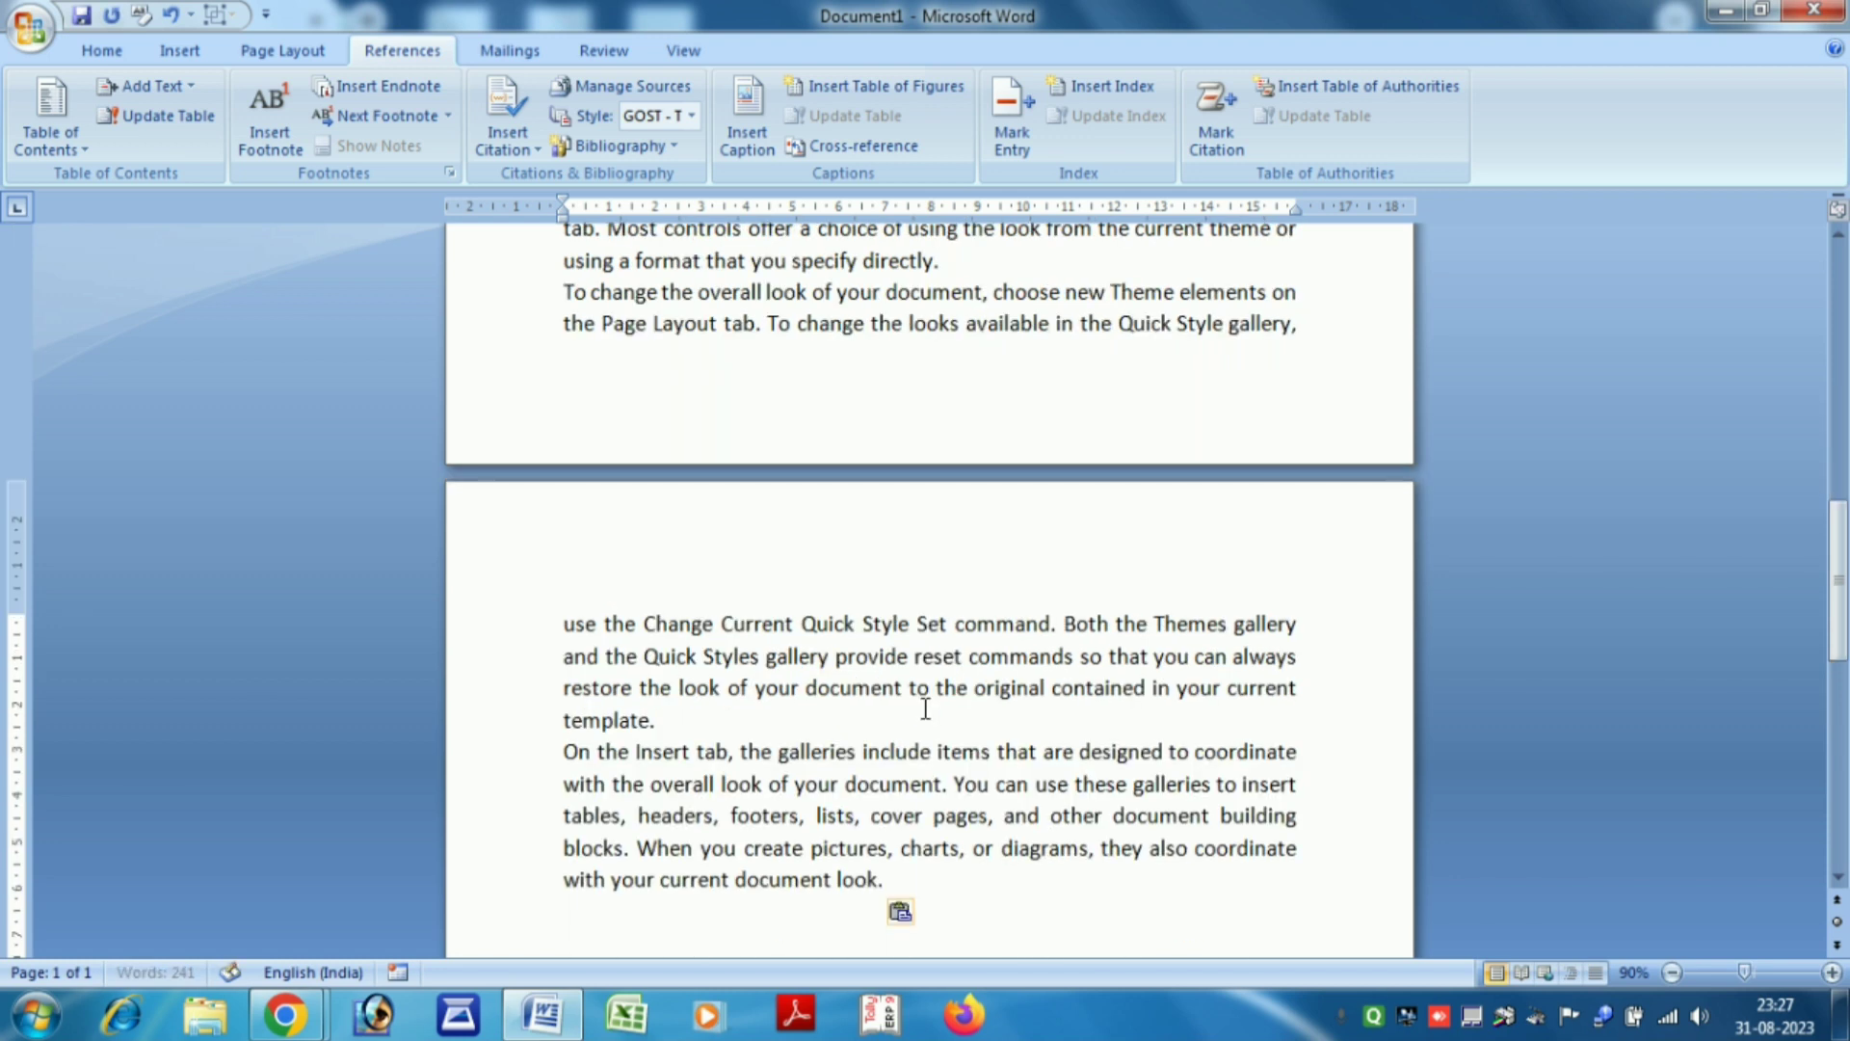
Add the heading MS EXCEL at the end of the document and paste the sample paragraphs under it
type("MS EXCEL")
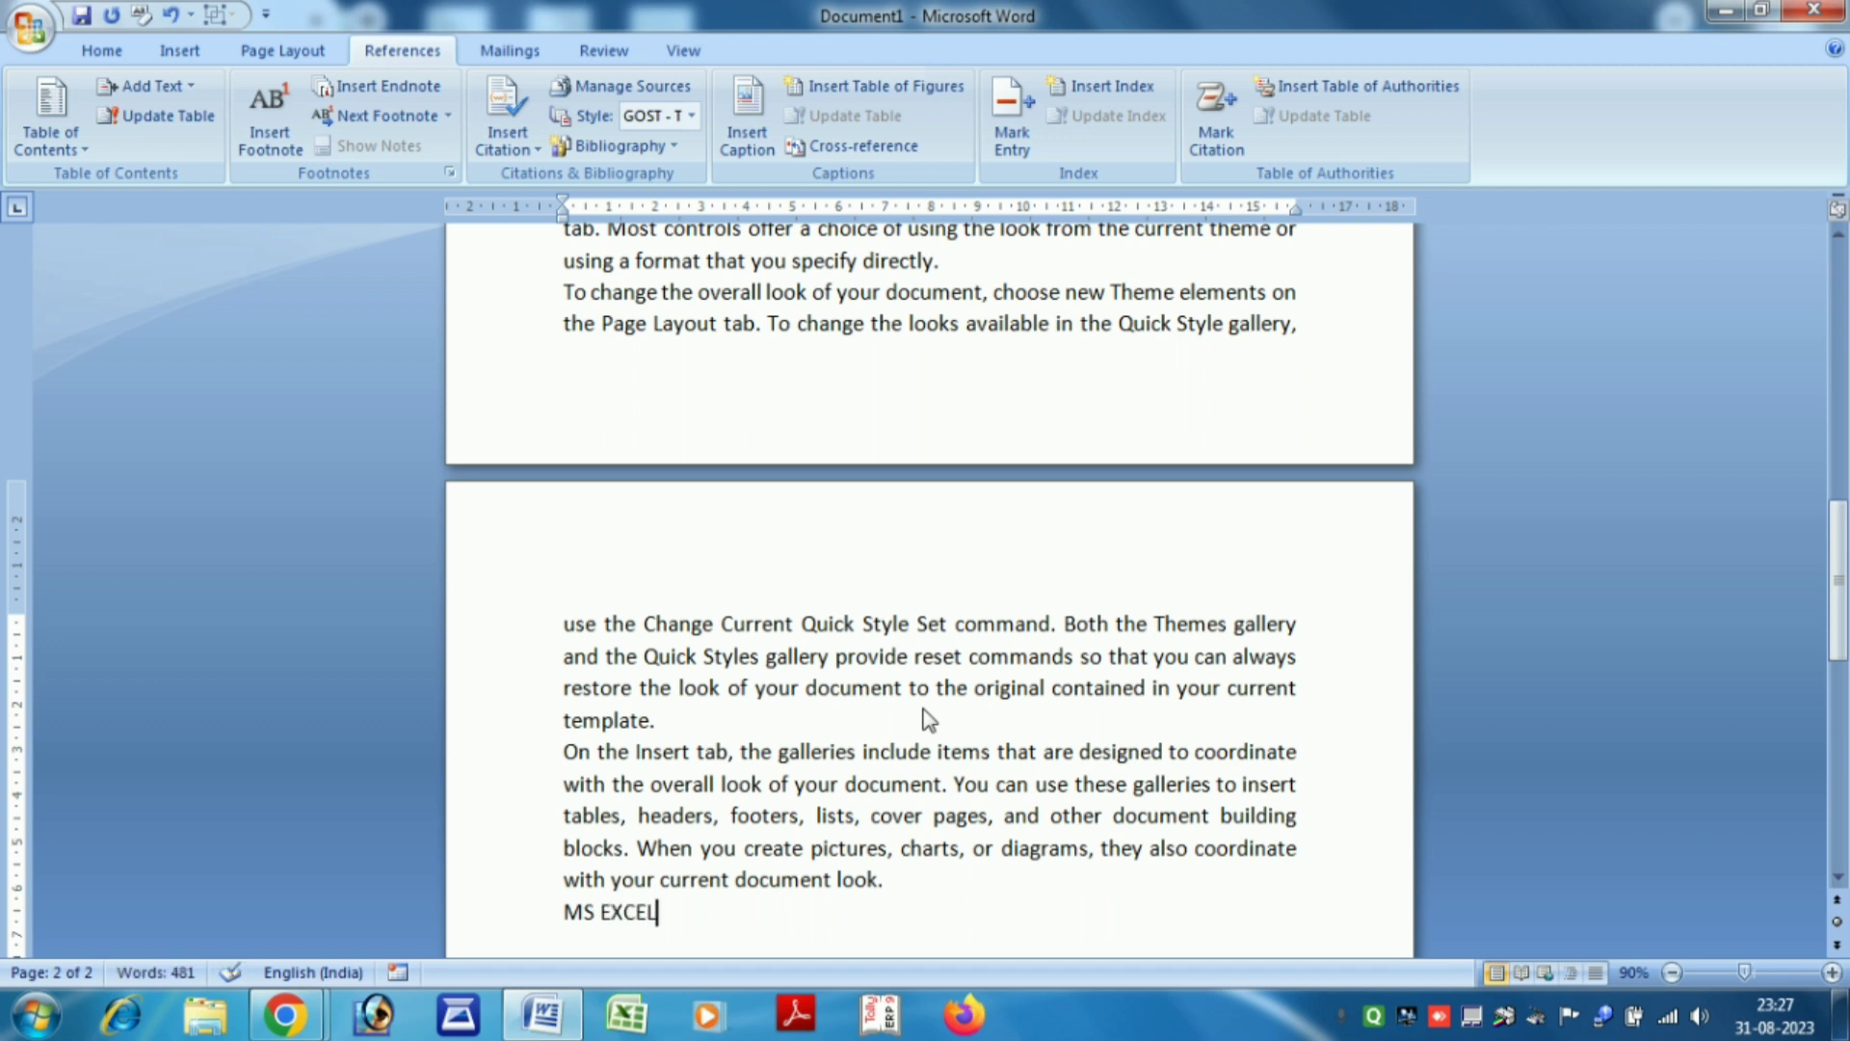
key("Return")
key("ctrl+v")
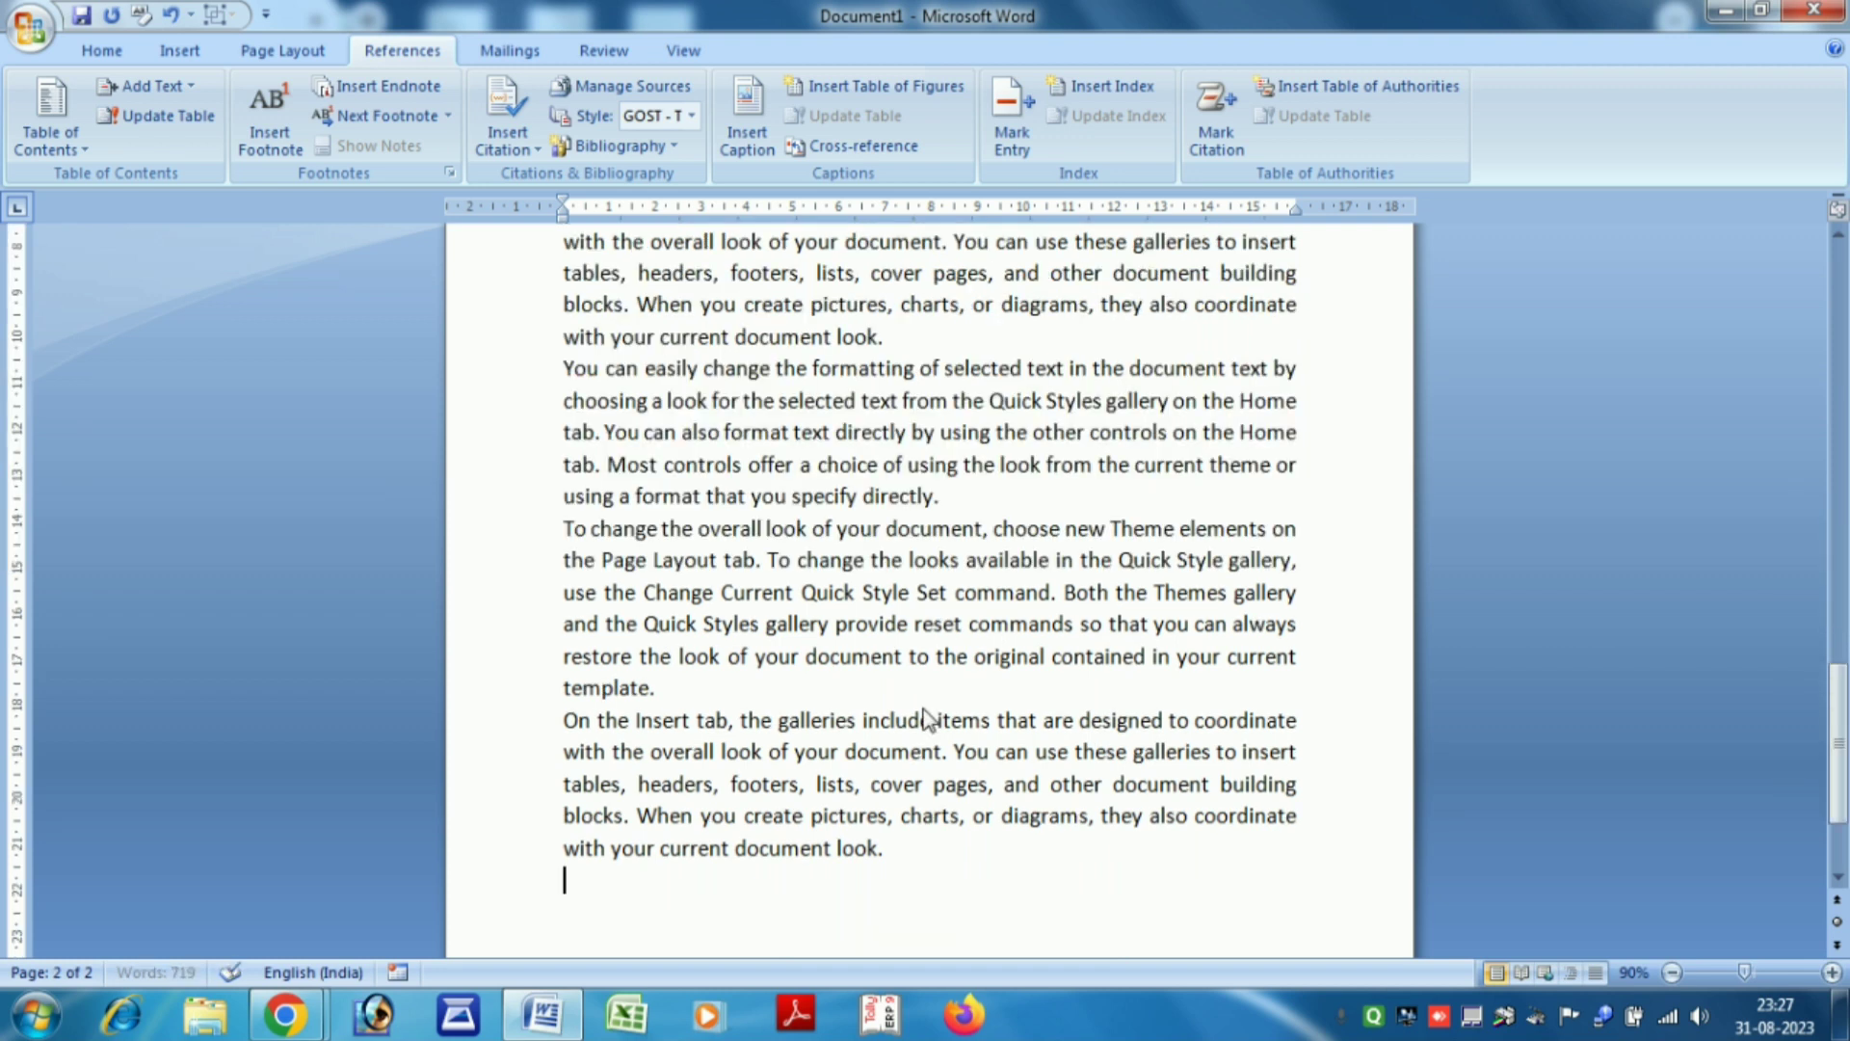
Add the heading MS POWER POINT at the end of the document and paste the sample paragraphs under it
type("MS POWER")
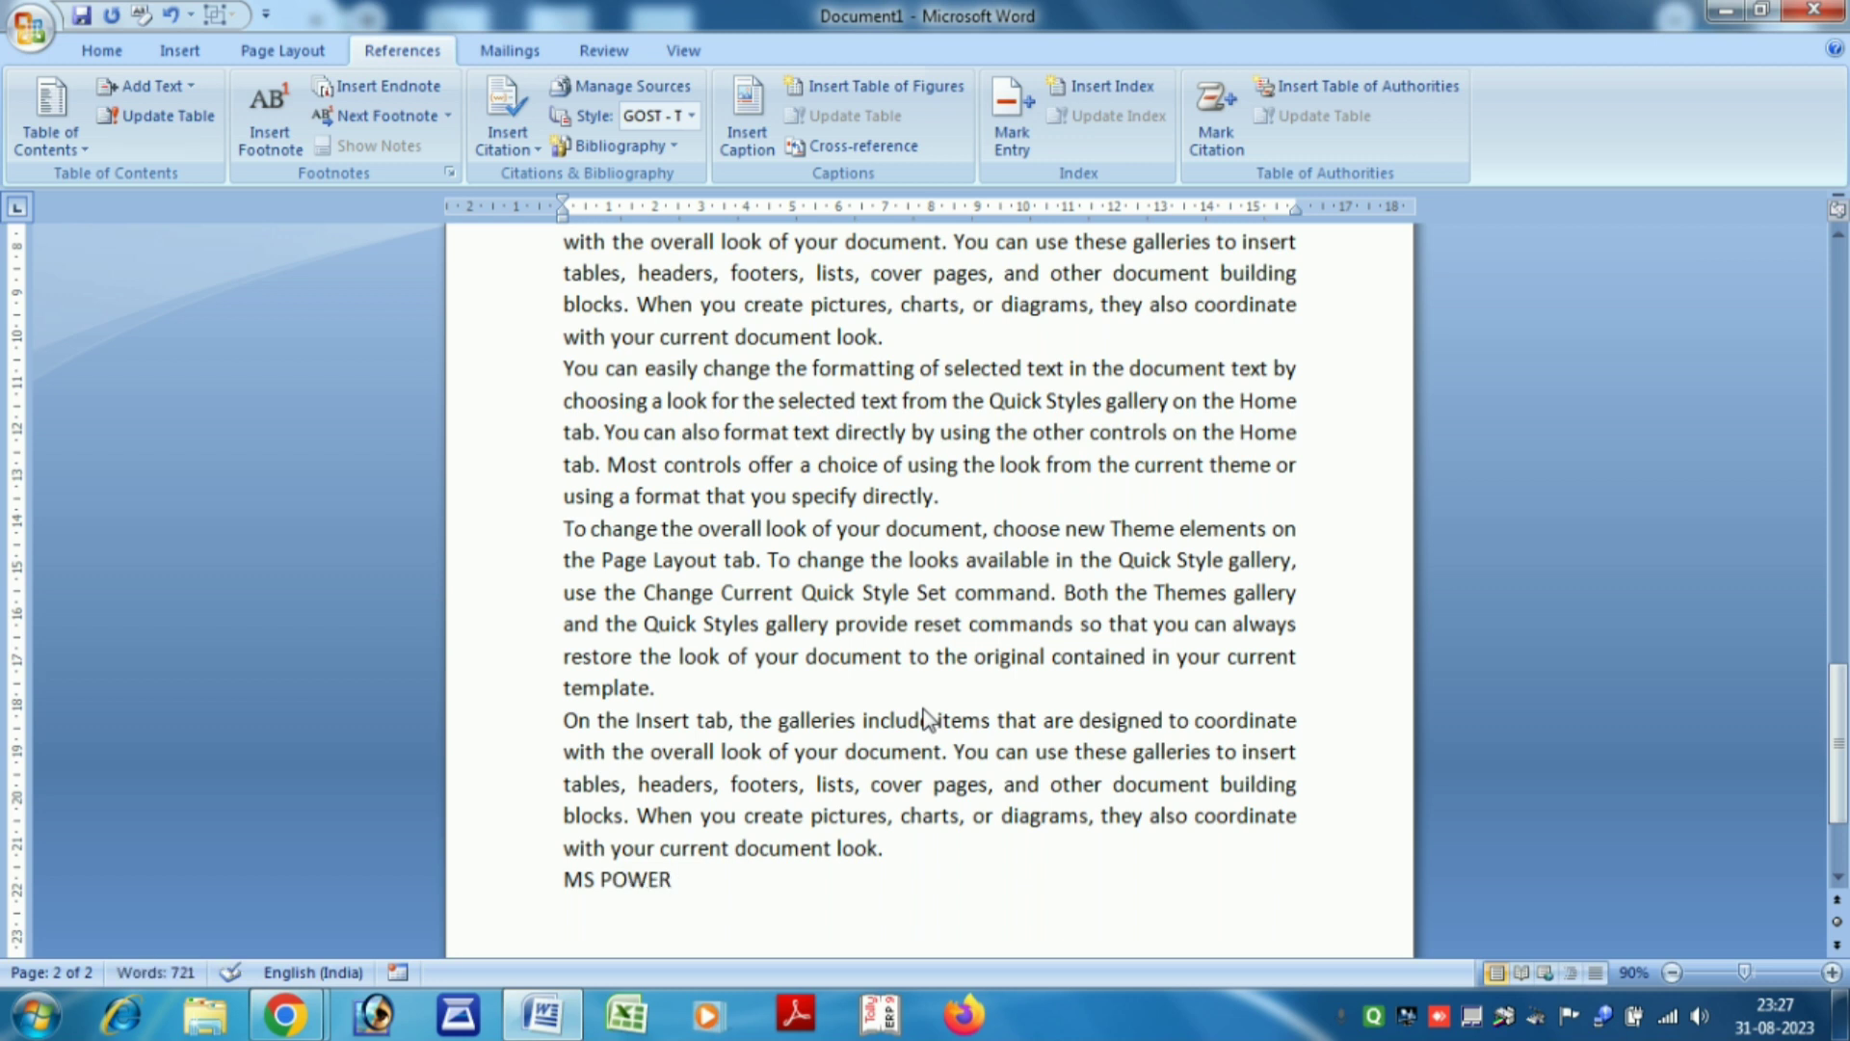
type(" POINT")
key("ctrl+z")
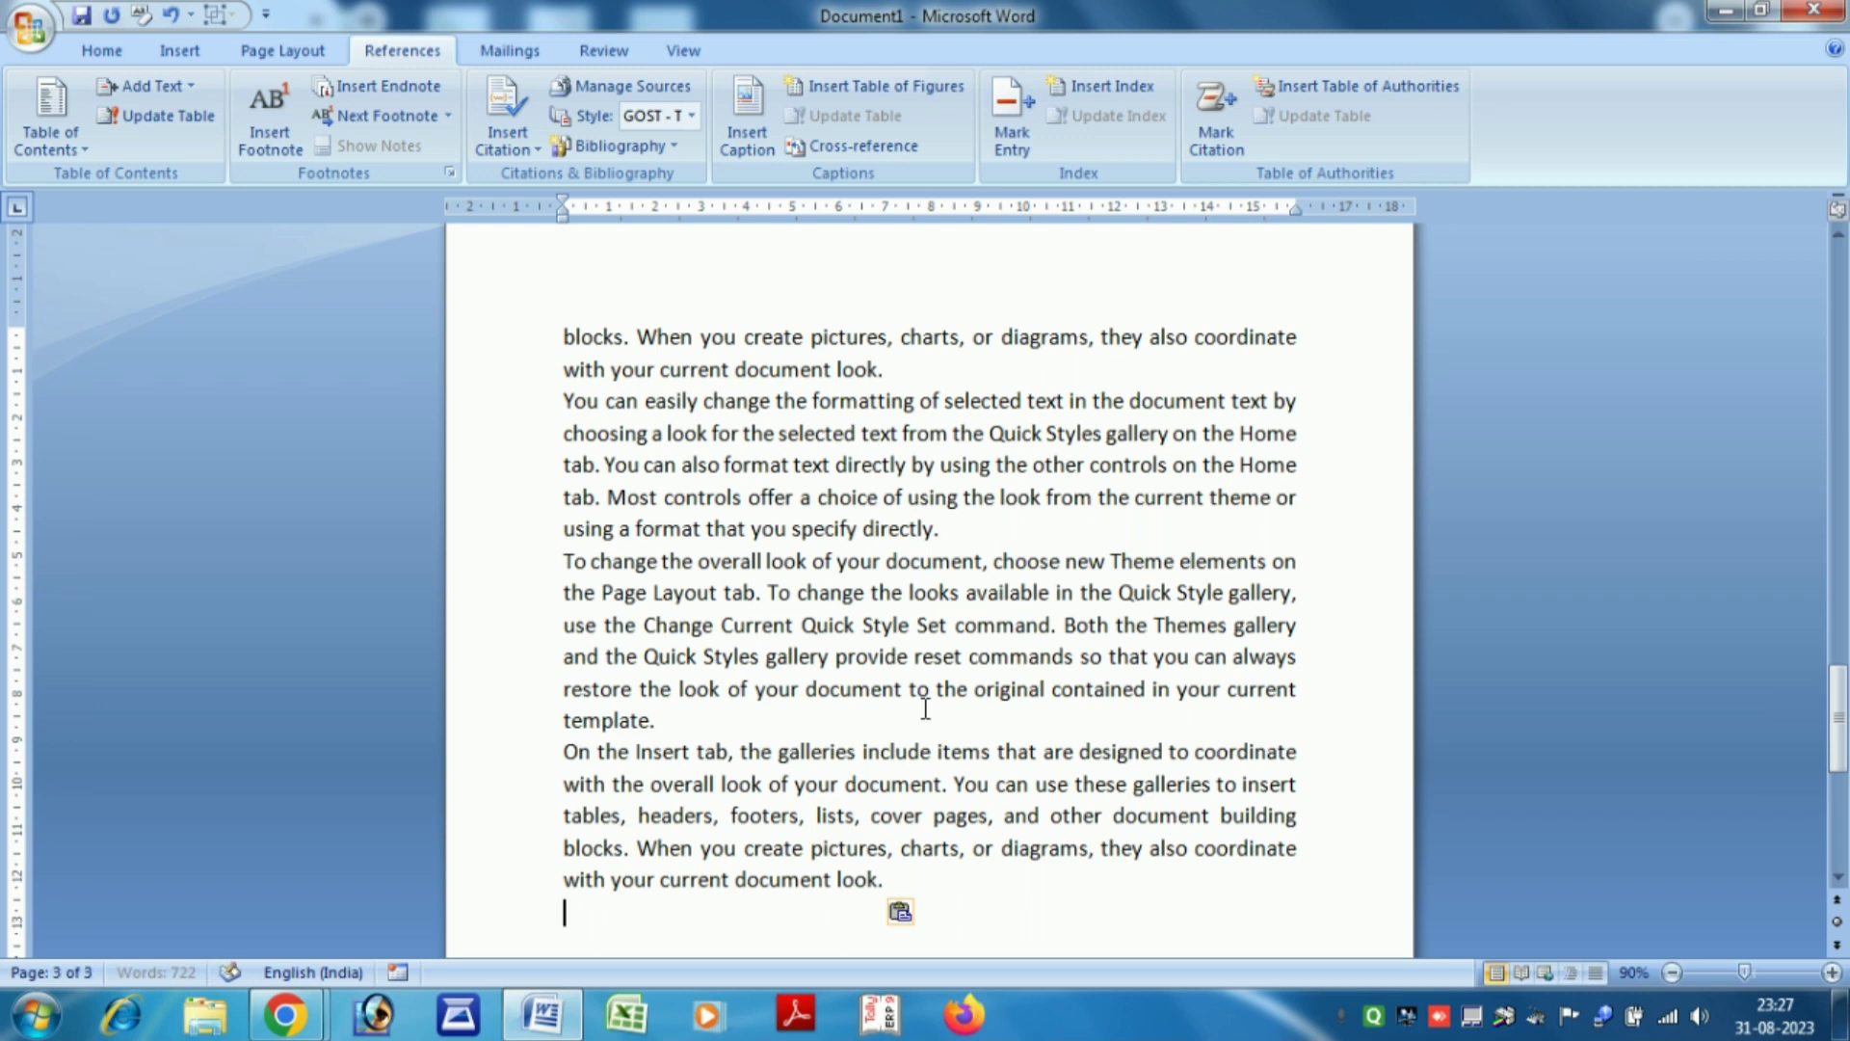
type("On the Insert tab, the galleries include items that are designed to coordinate with the overall look of your document. You can use these galleries to insert tables, headers, footers, lists, cover pages, and other document building blocks. When you create pictures, charts, or diagrams, they also coordinate with your current document look. You can easily change the formatting of selected text in the document text by choosing a look for the selected text from the Quick Styles gallery on the Home tab. You can also format text directly by using the other controls on the Home tab. Most controls offer a choice of using the look from the current theme or using a format that you specify directly. To change the overall look of your document, choose new Theme elements on the Page Layout tab. To change the looks available in the Quick Style gallery, use the Change Current Quick Style Set command. Both the Themes gallery and the Quick Styles gallery provide reset commands so that you can always restore the look of your document to the original contained in your current template. On the Insert tab, the galleries include items that are designed to coordinate with the overall look of your document. You can use these galleries to insert tables, headers, footers, lists, cover pages, and other document building blocks. When you create pictures, charts, or diagrams, they also coordinate with your current document look.")
Insert an empty line above the DCA heading at the start of the document
scroll(1065, 718, "up", 15)
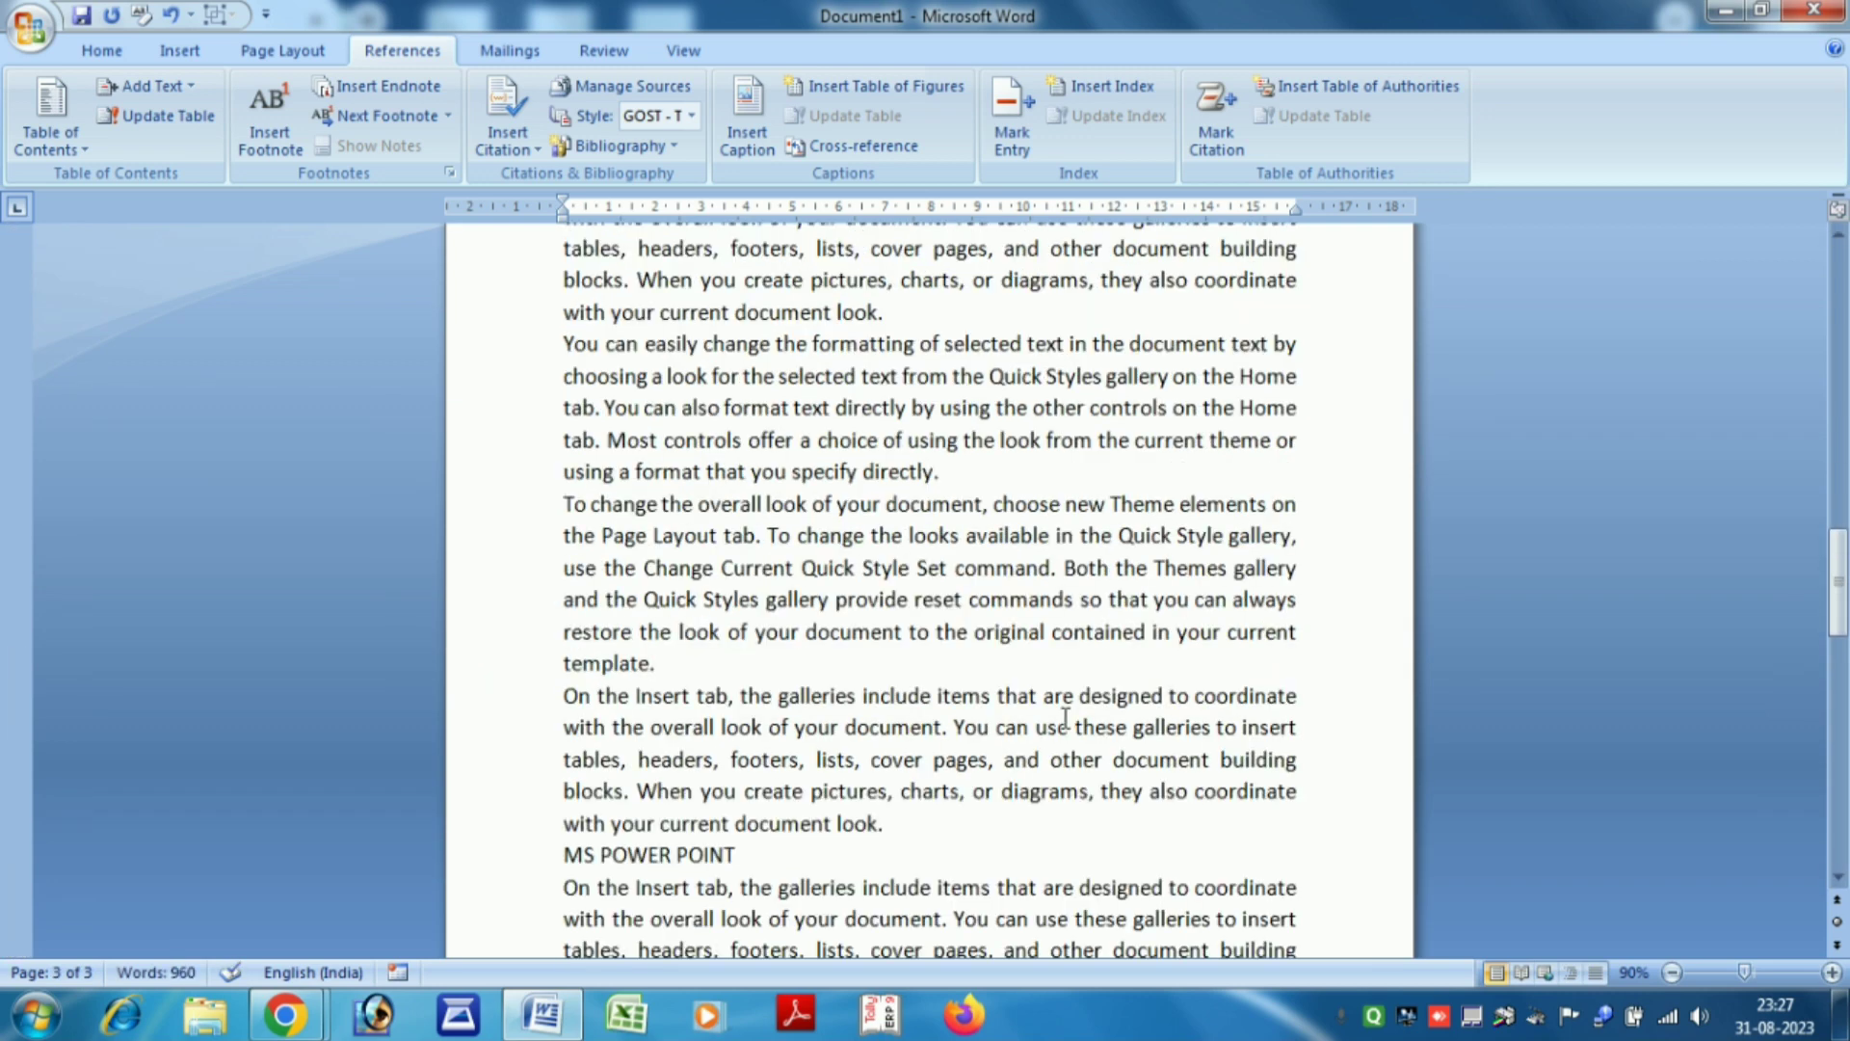
scroll(1066, 718, "up", 7)
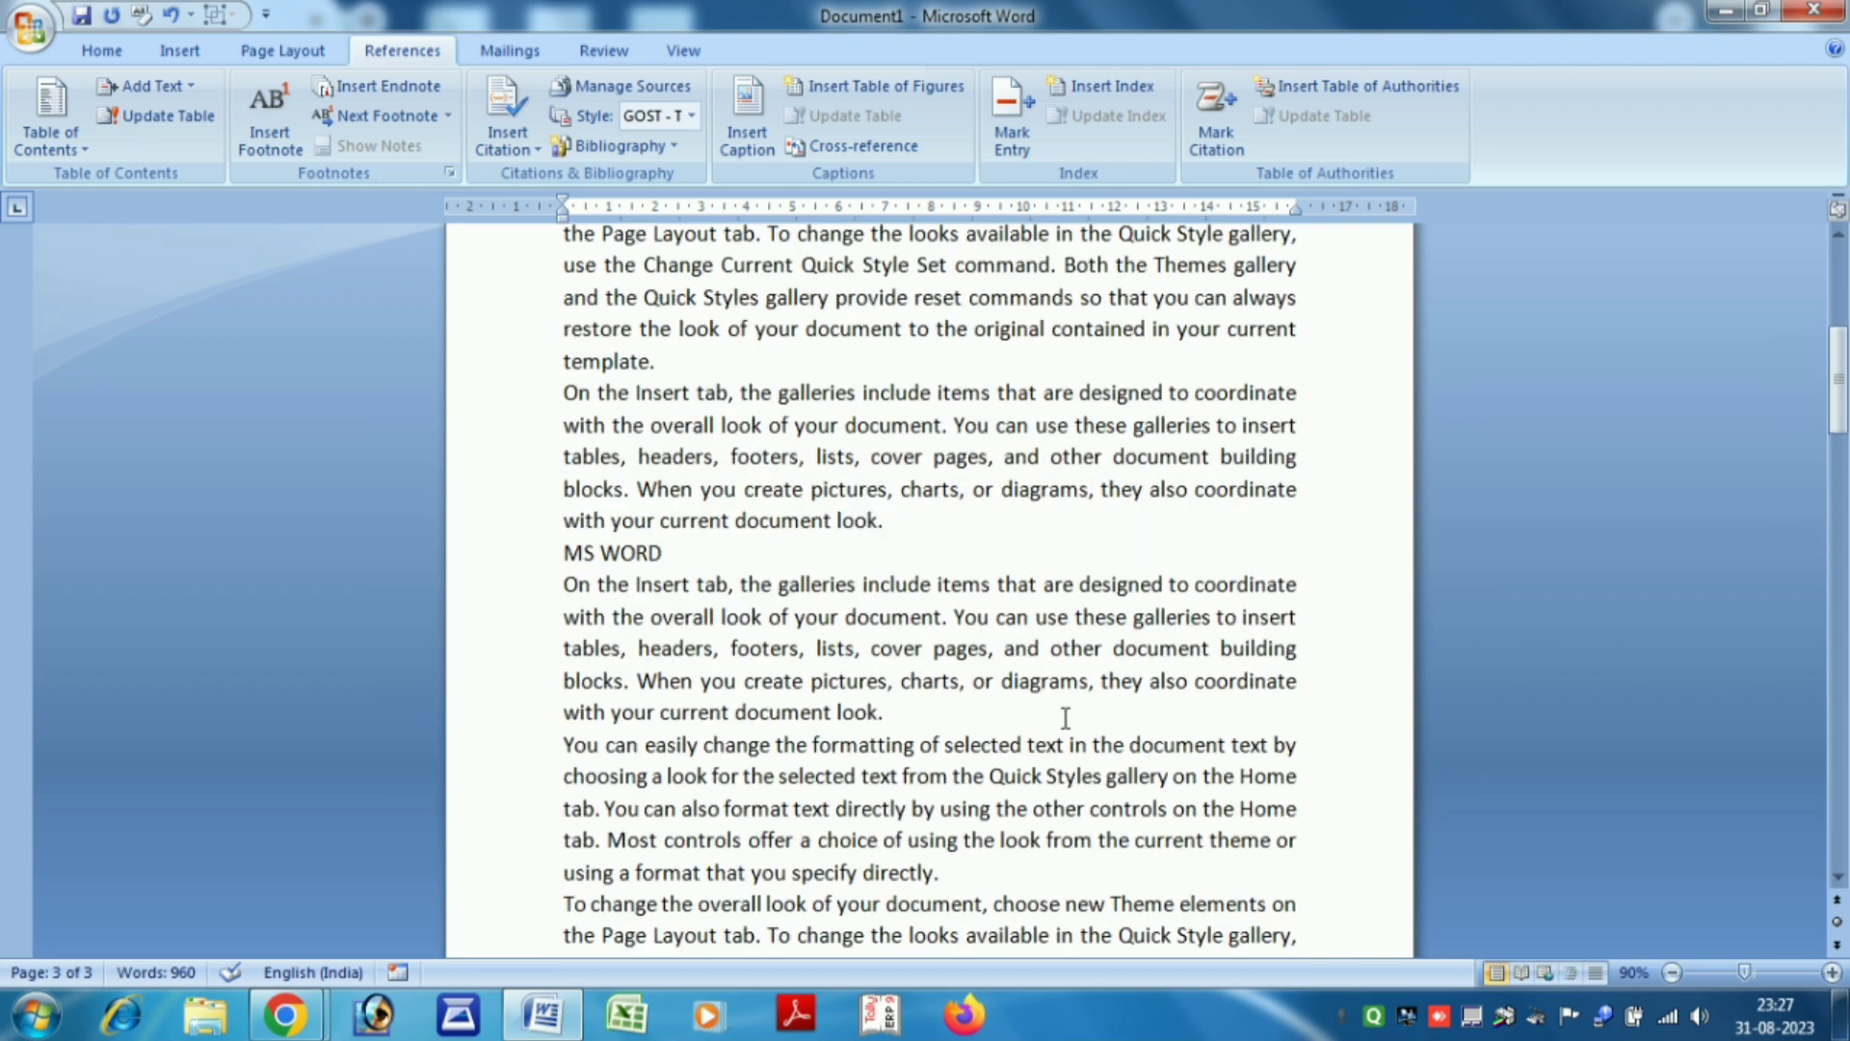
scroll(1066, 718, "up", 5)
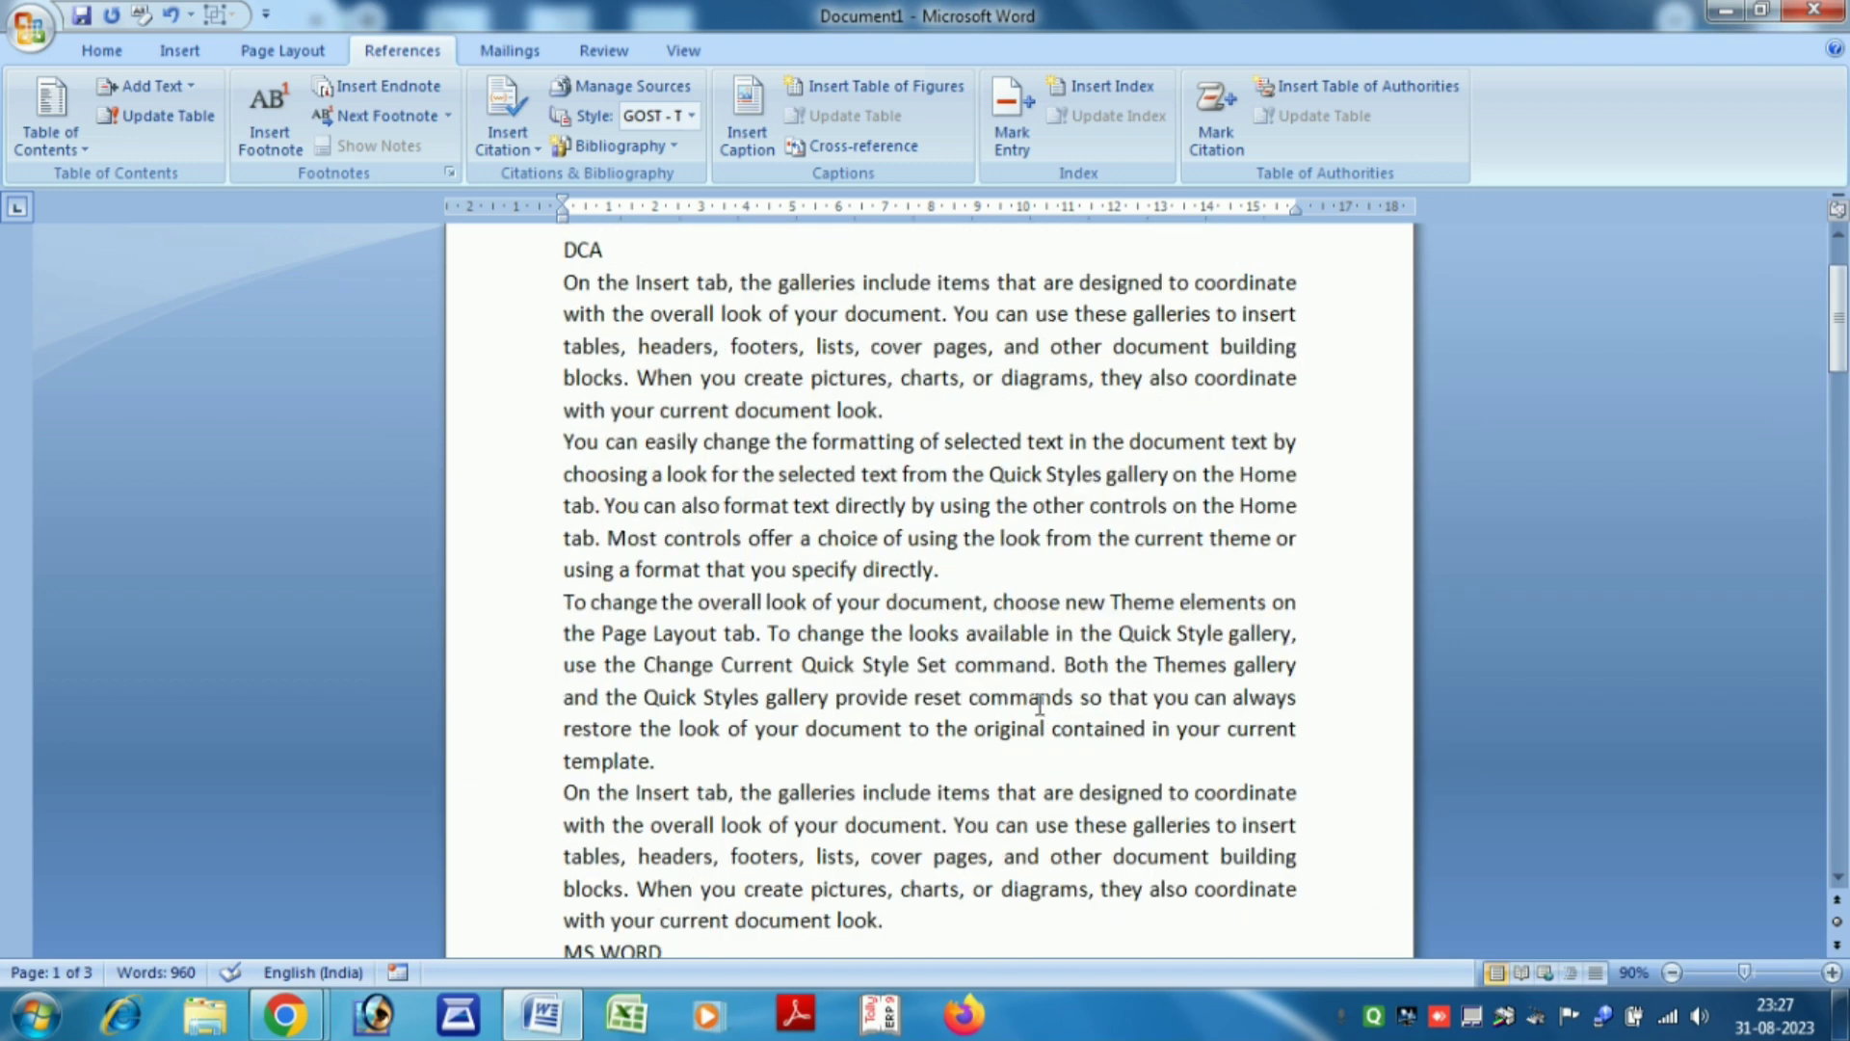
scroll(819, 656, "up", 2)
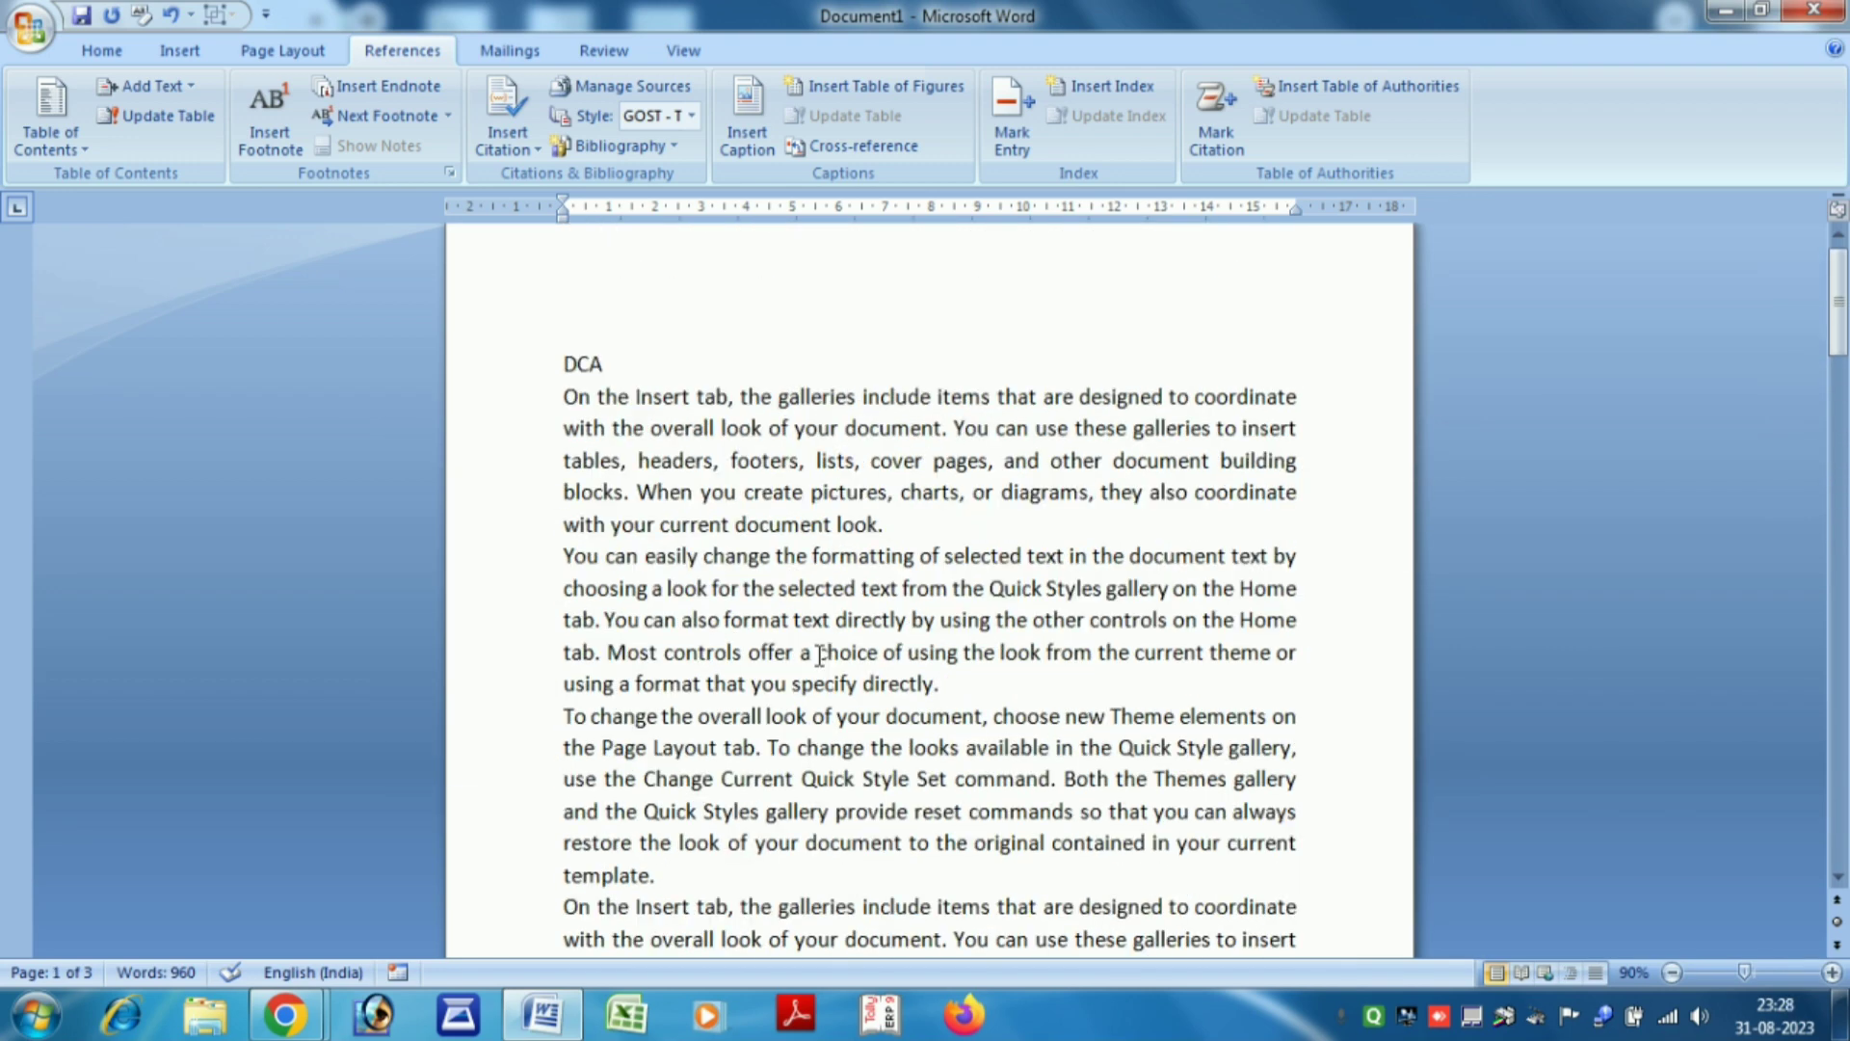
scroll(819, 655, "up", 1)
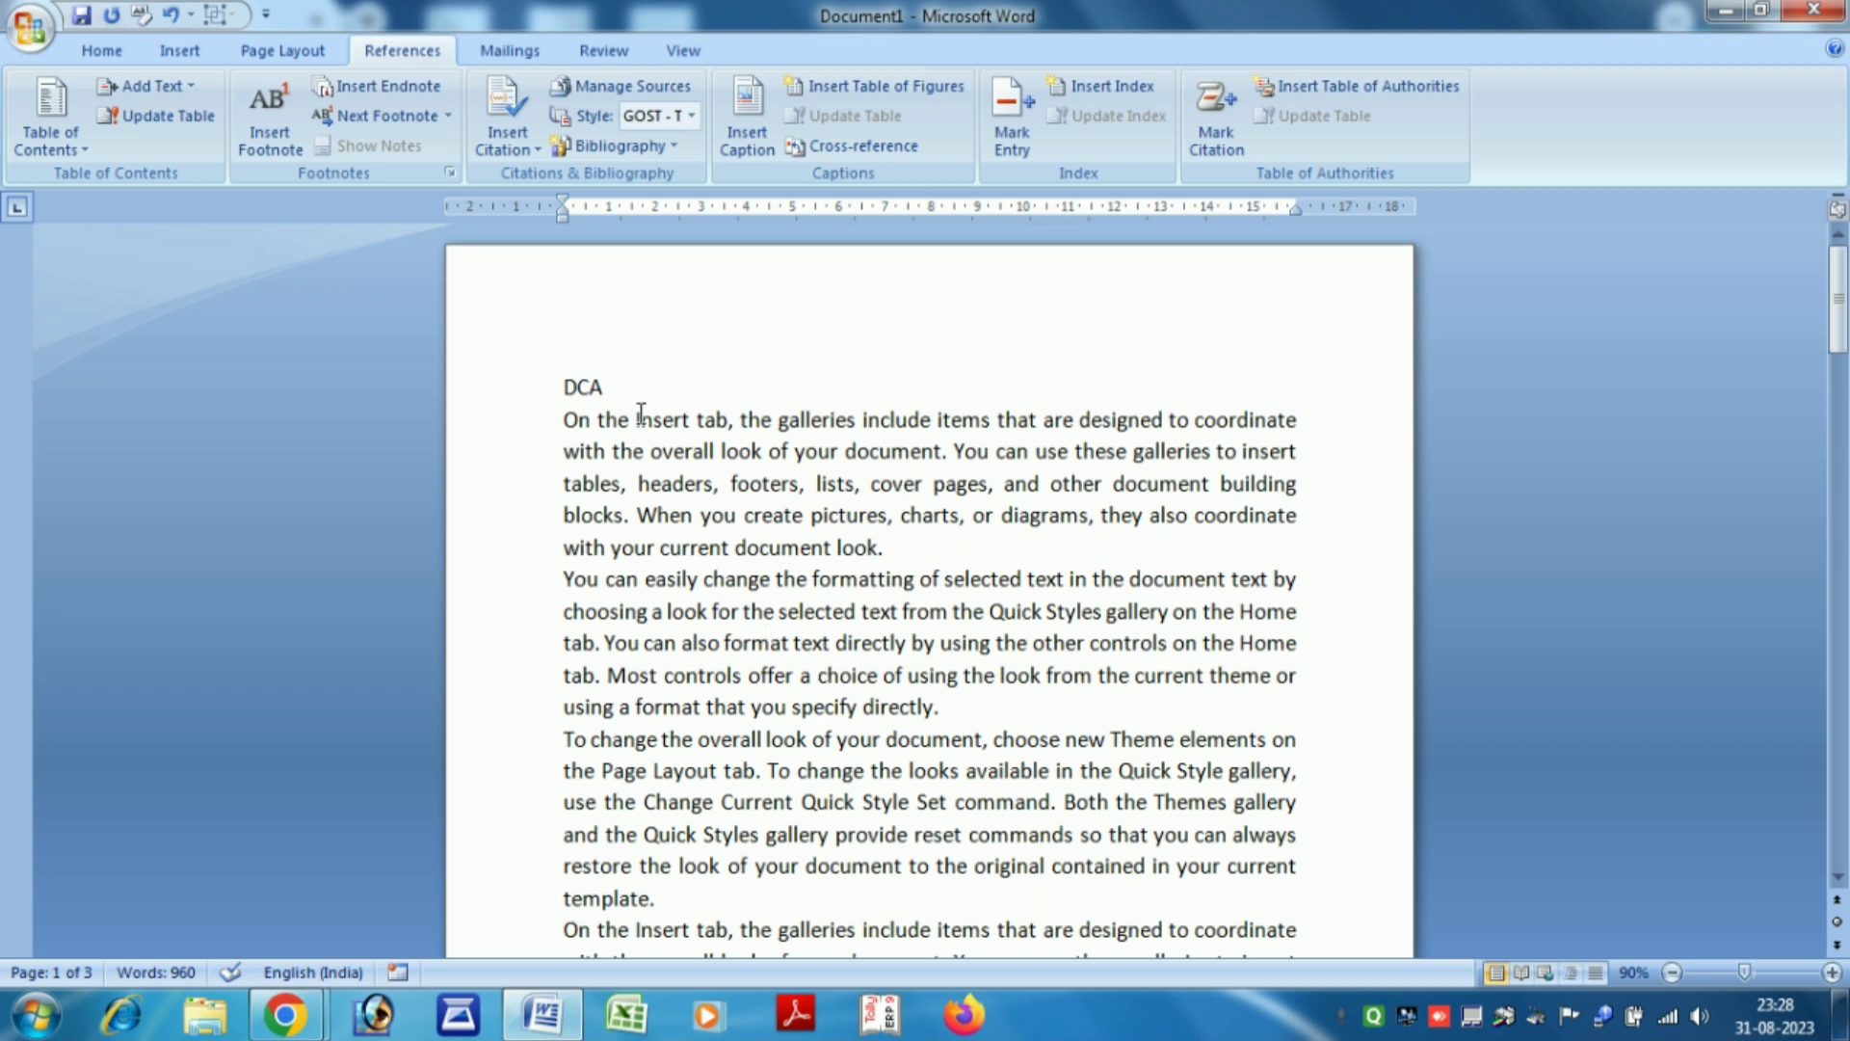
left_click(564, 390)
key("Return")
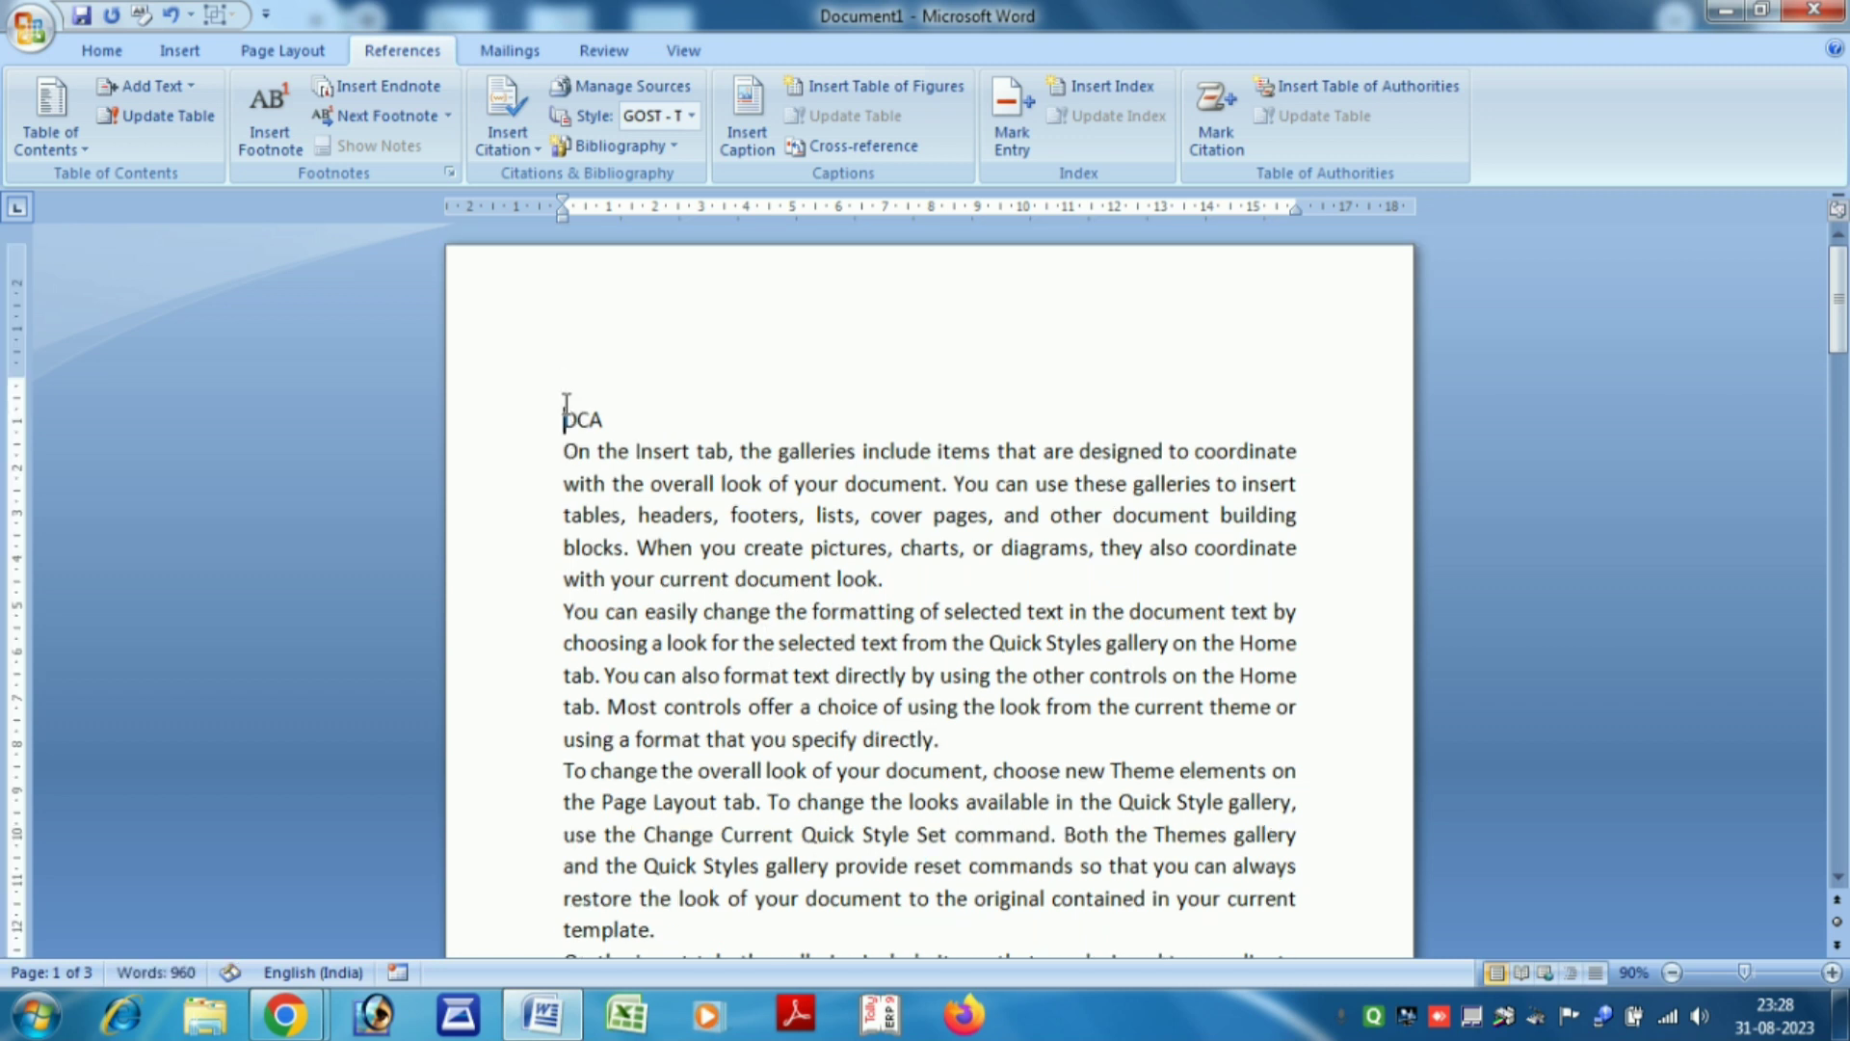
Assign the DCA heading at the start of the document to table of contents Level 1
scroll(724, 805, "down", 3)
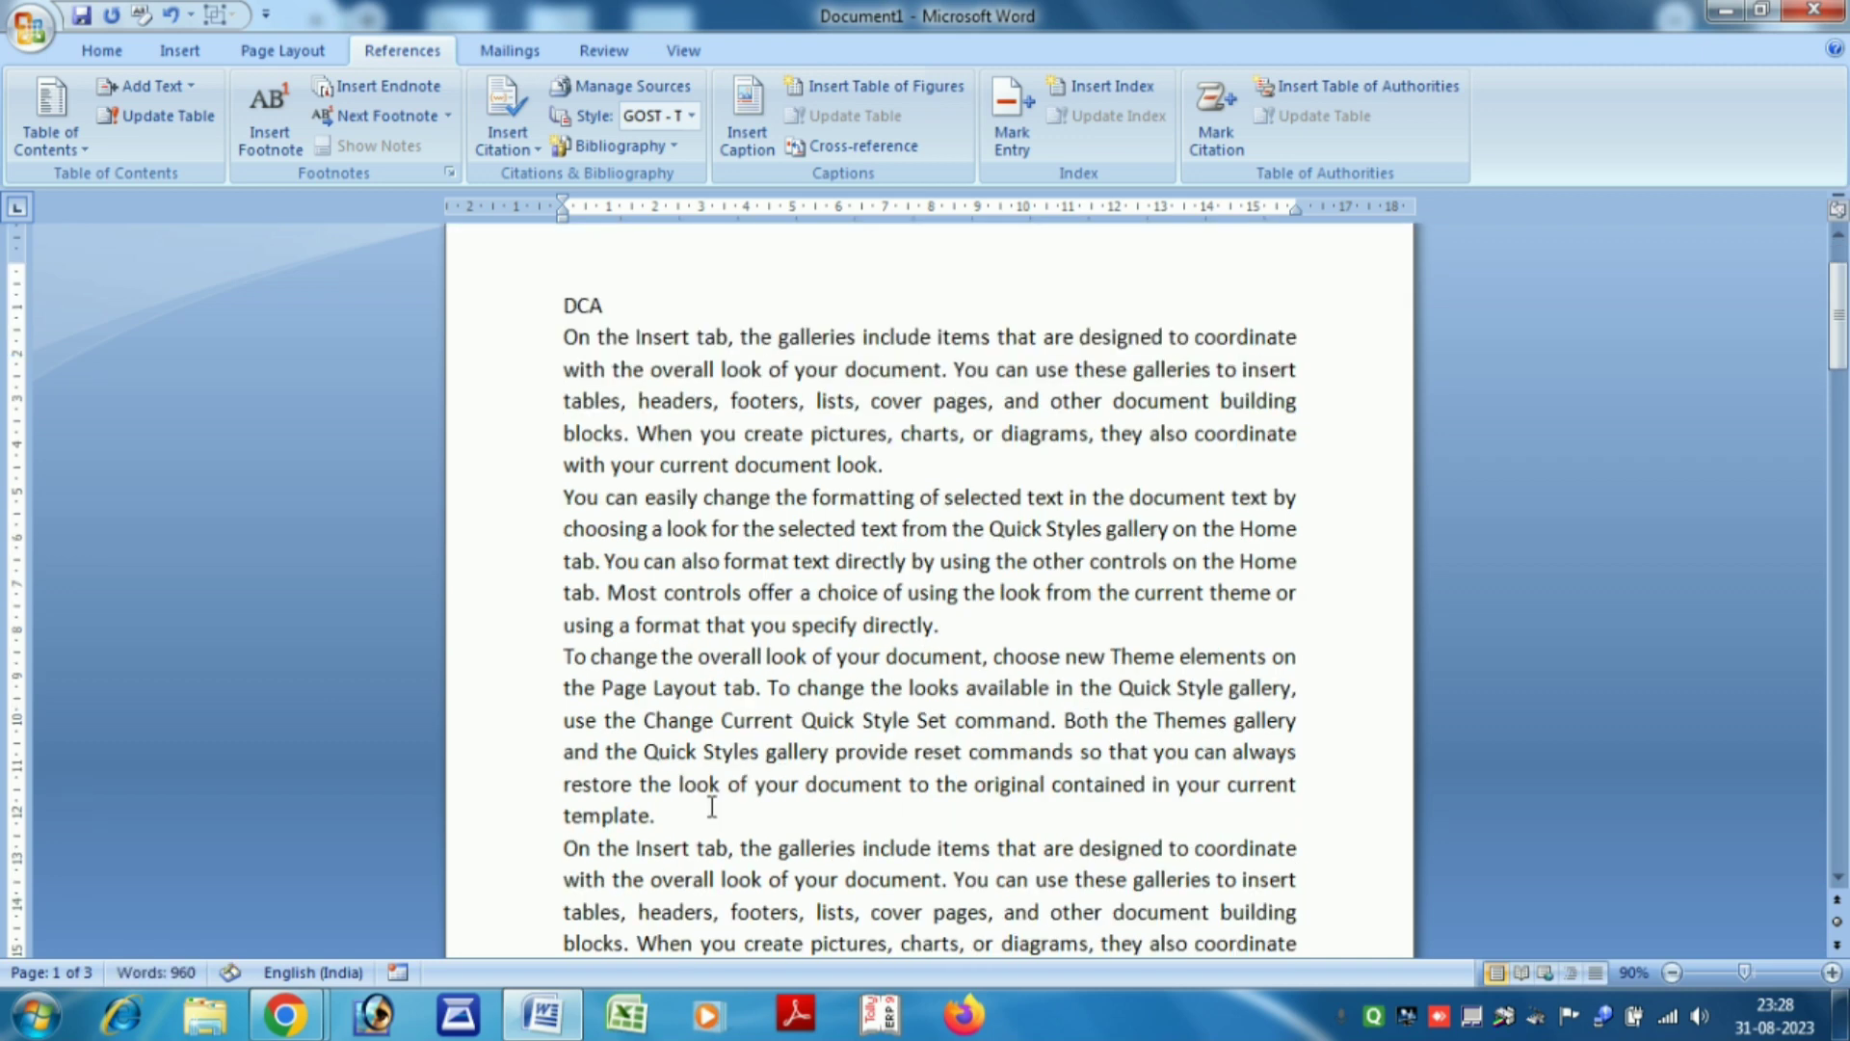
scroll(647, 742, "down", 8)
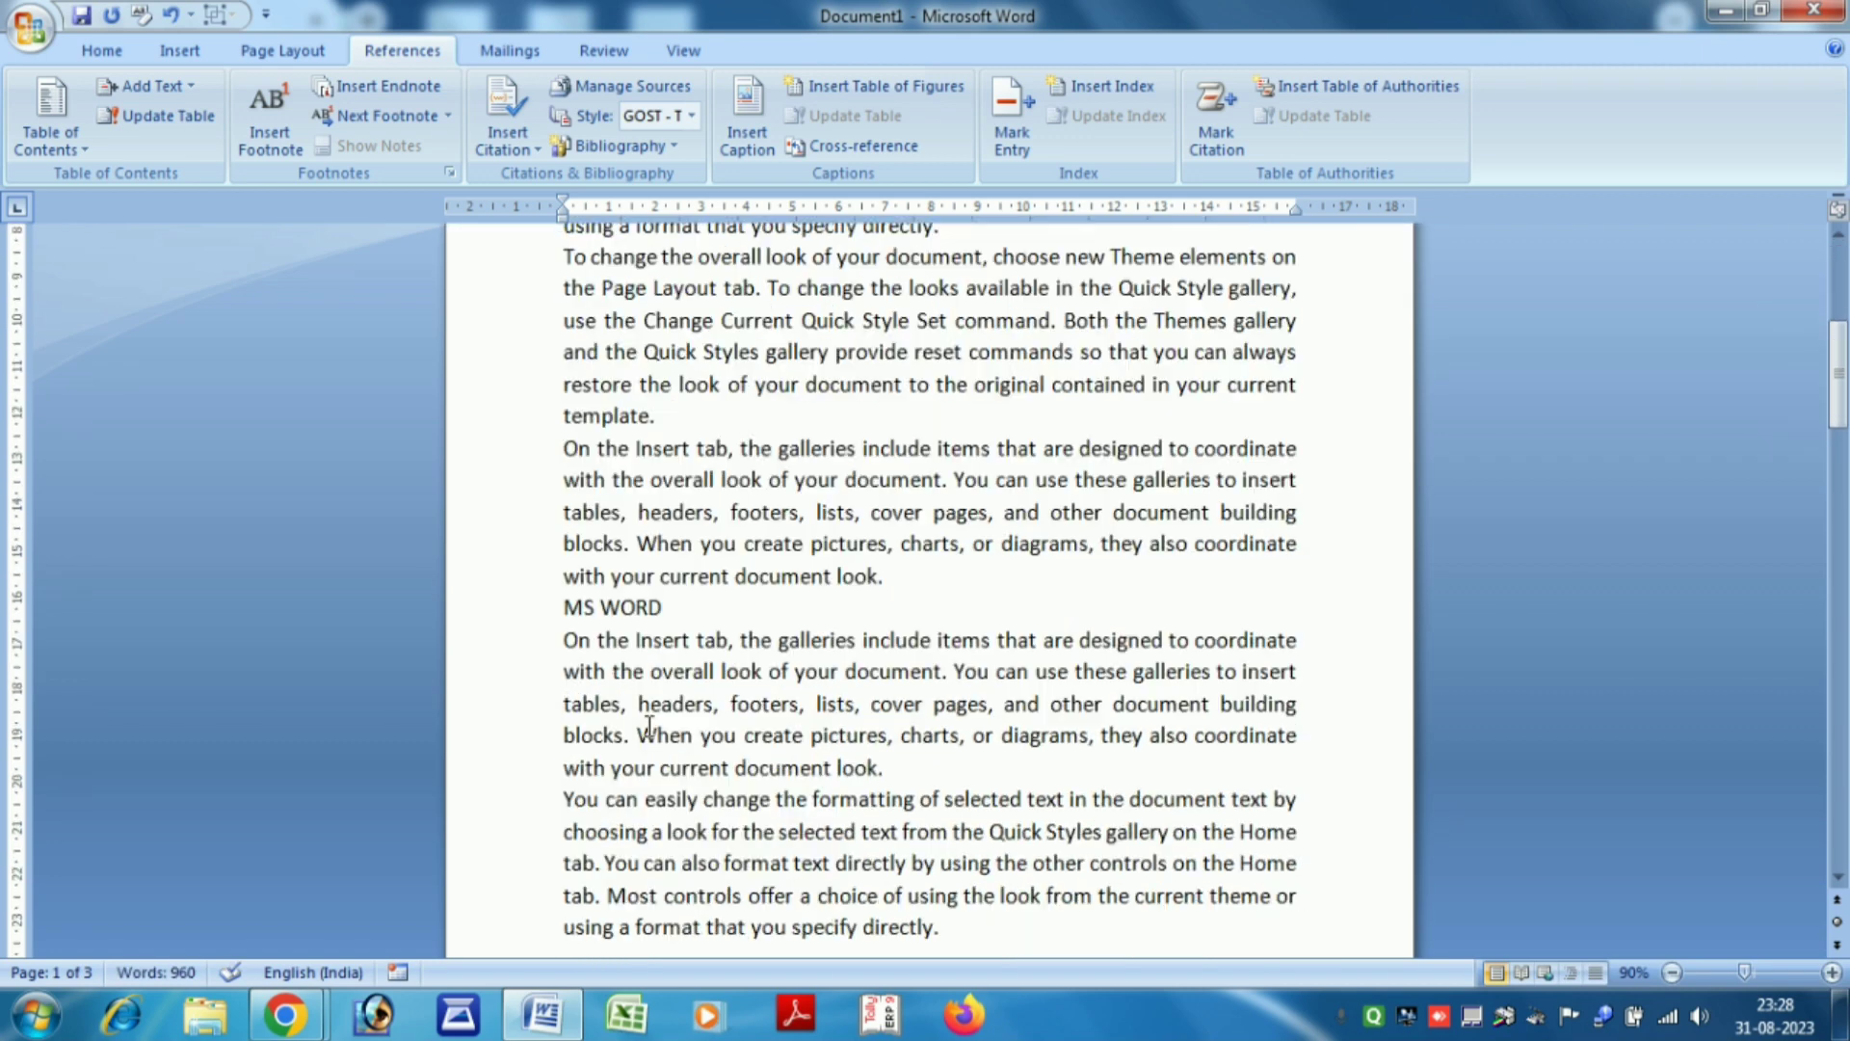
scroll(648, 725, "down", 11)
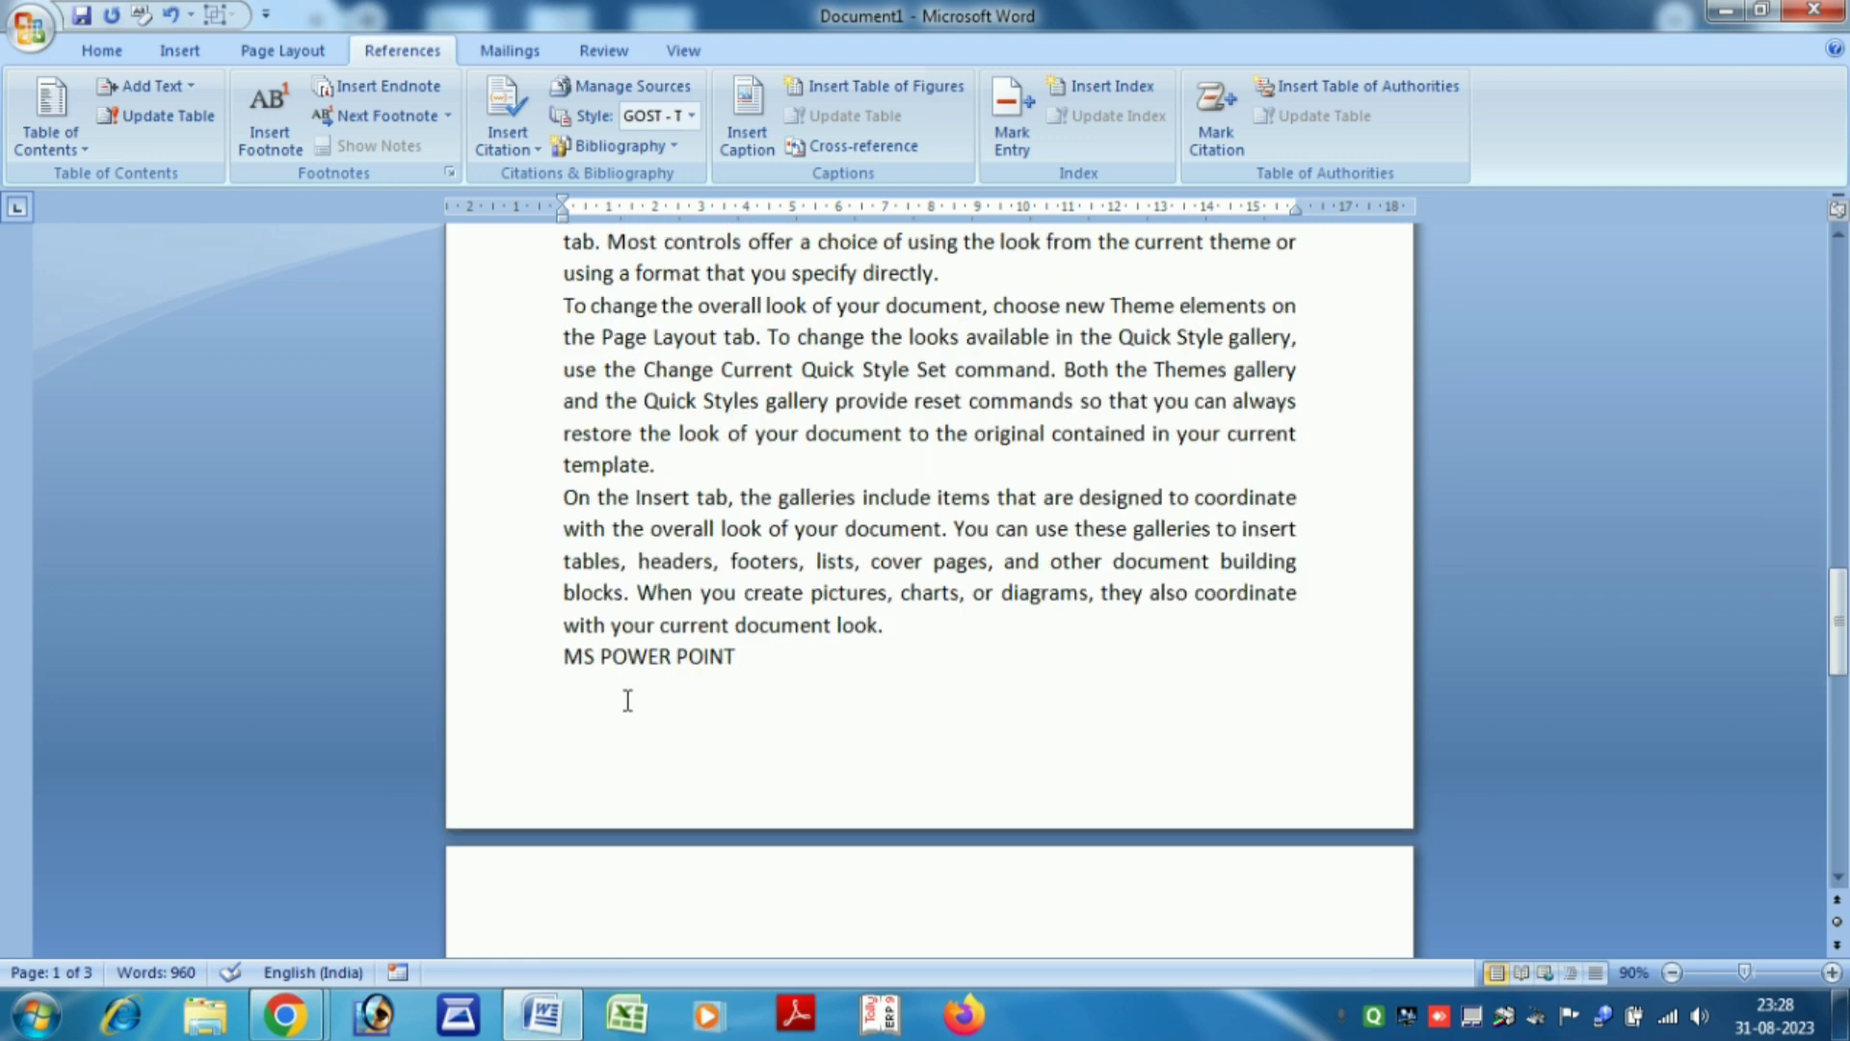
scroll(626, 700, "up", 15)
scroll(627, 701, "up", 5)
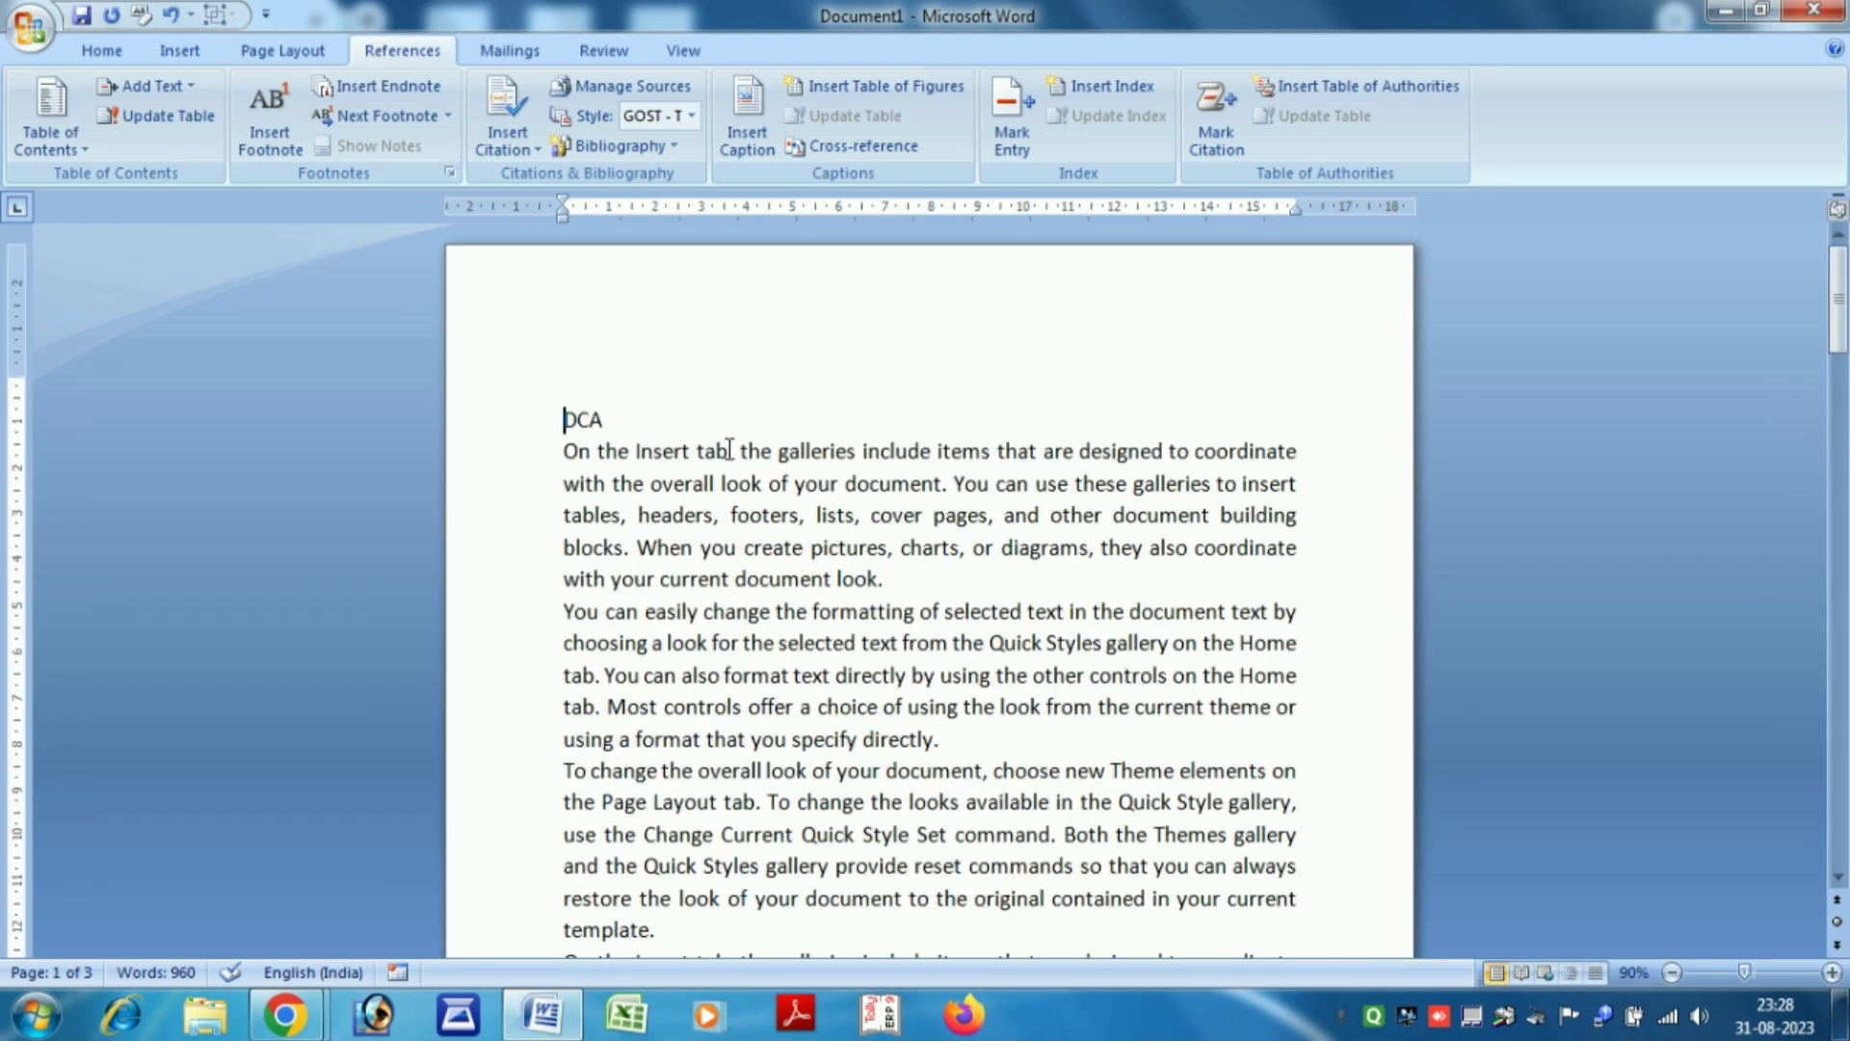
left_click_drag(627, 411, 563, 412)
left_click(629, 417)
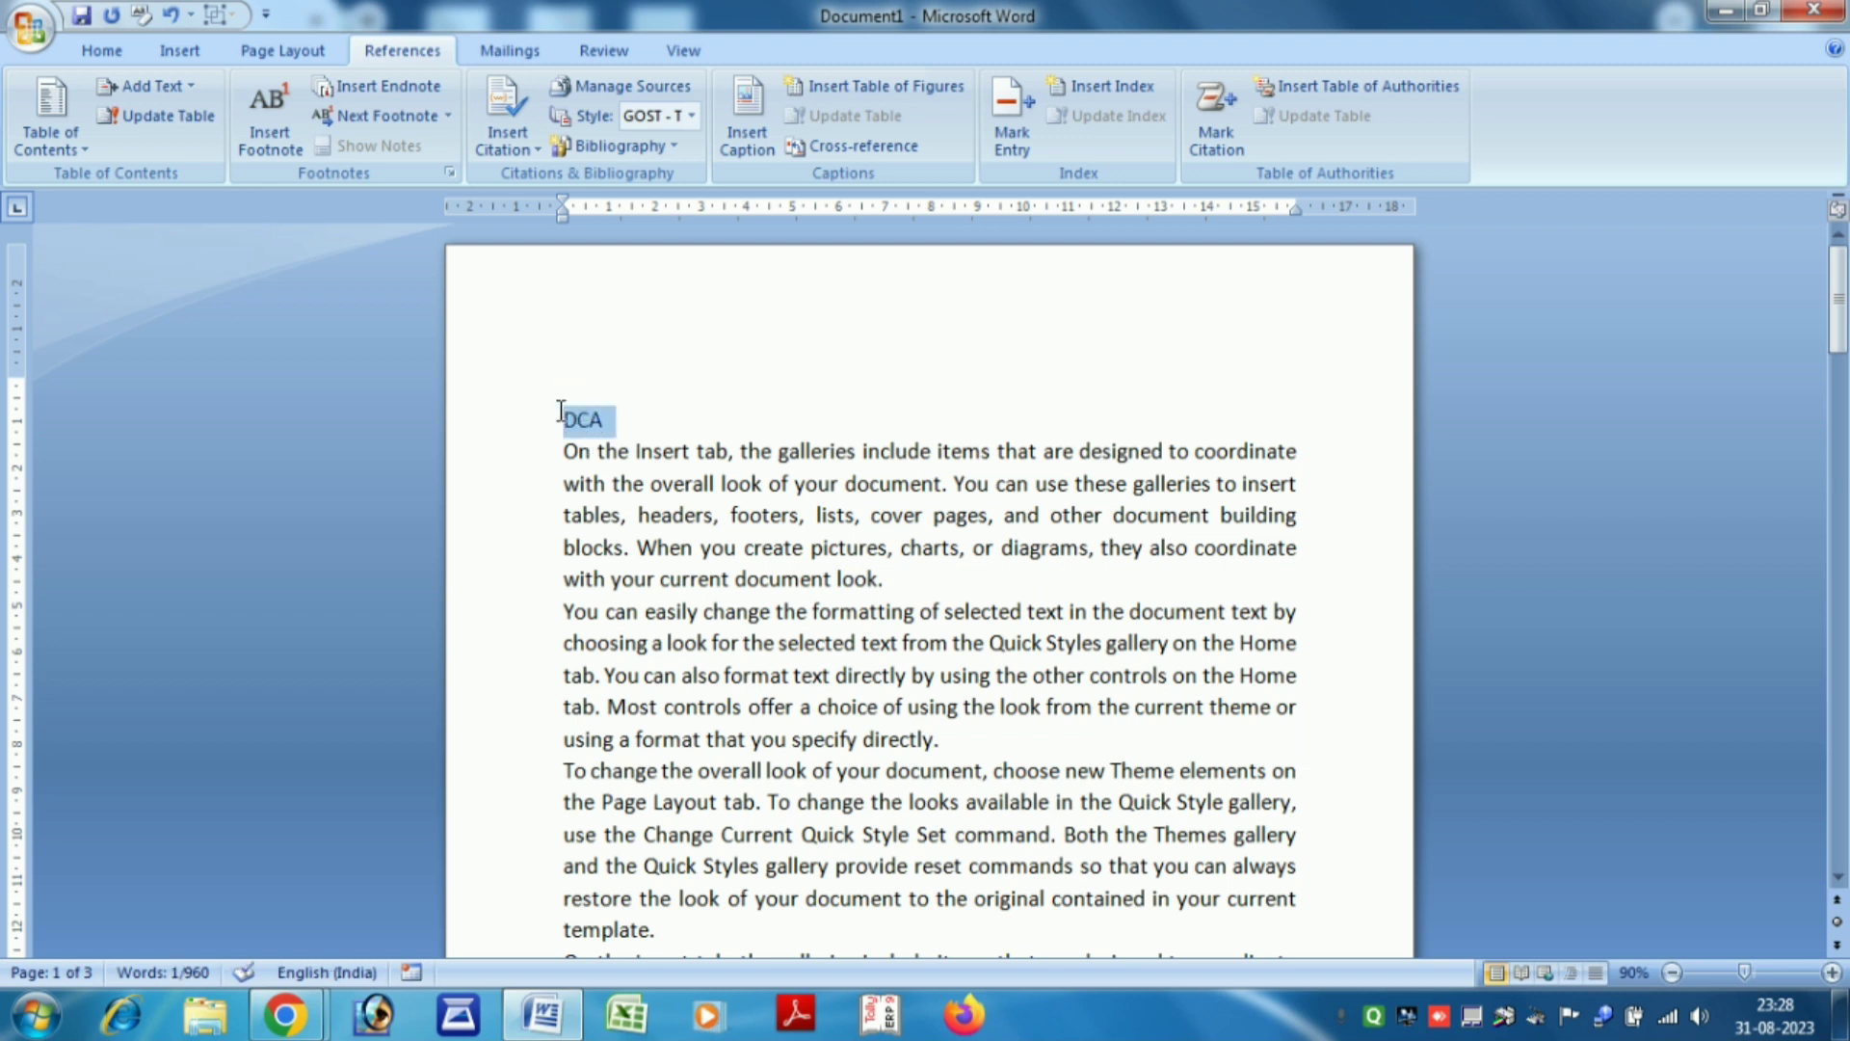
left_click(170, 85)
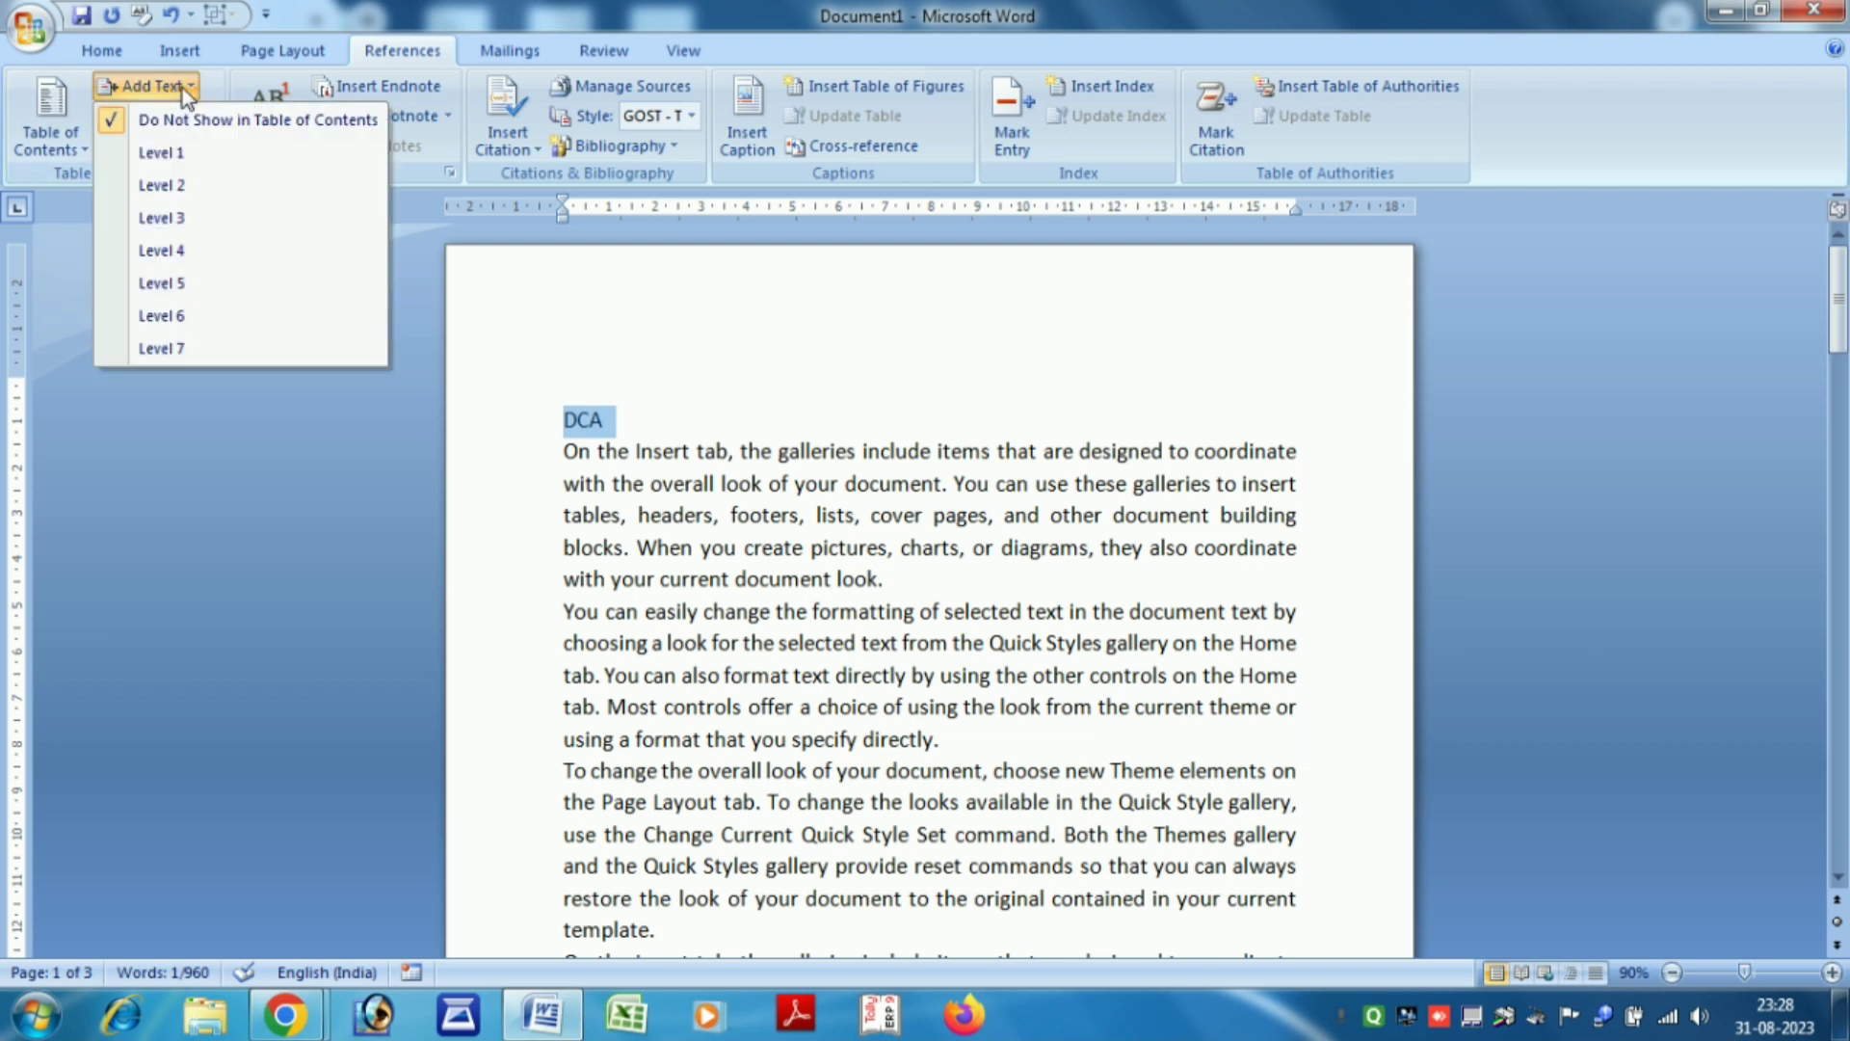
left_click(202, 152)
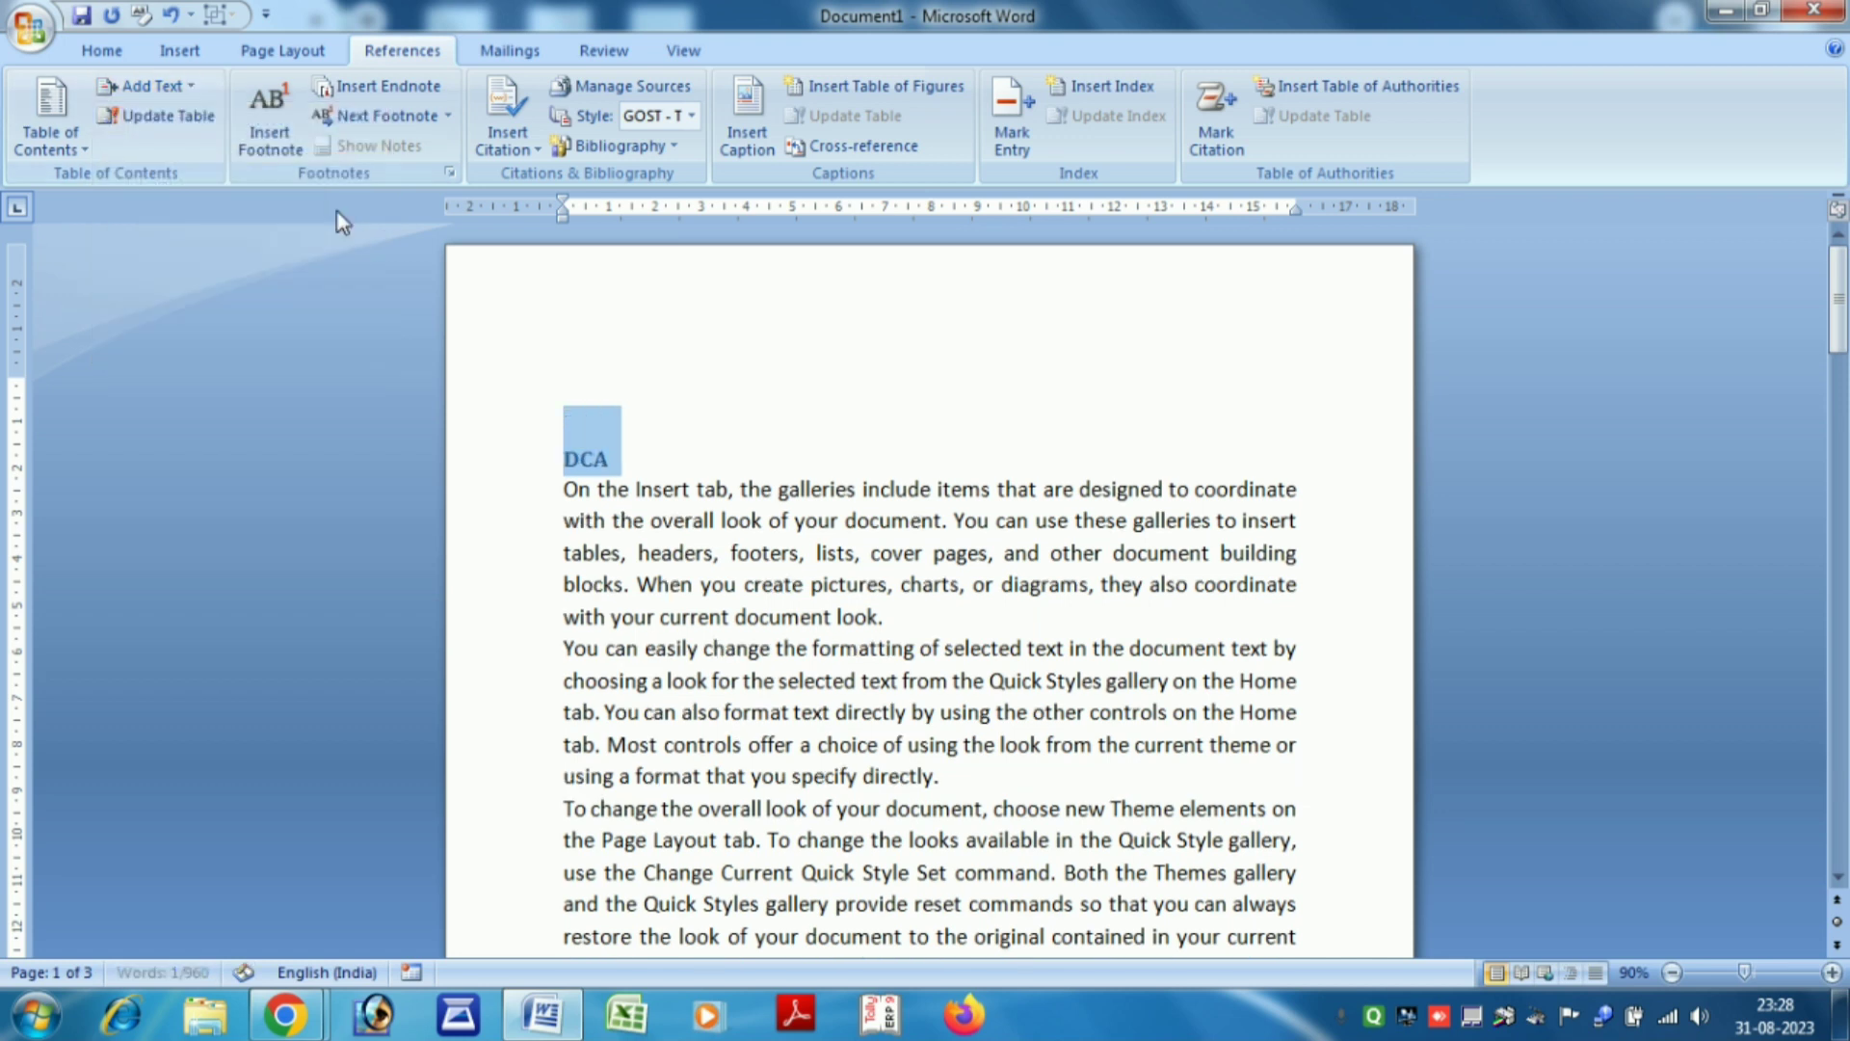
left_click(626, 457)
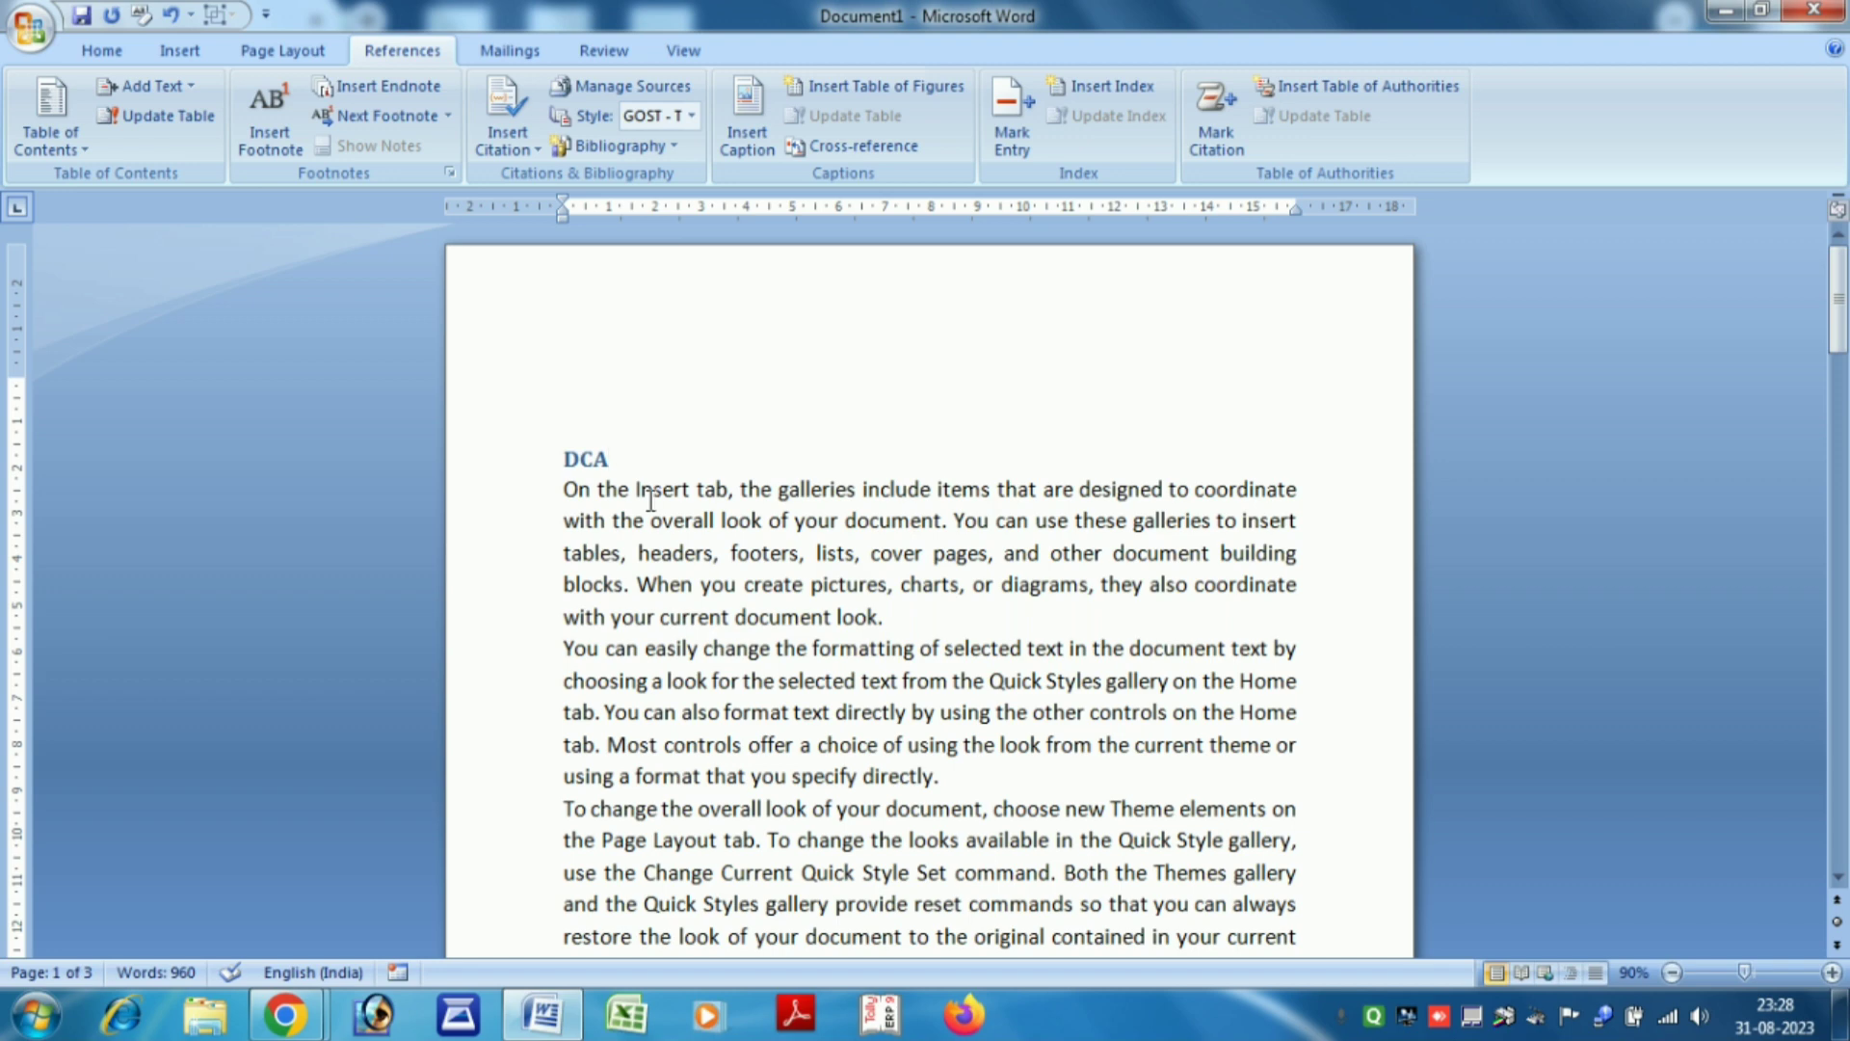
Assign the MS WORD heading to table of contents Level 2
scroll(651, 500, "down", 5)
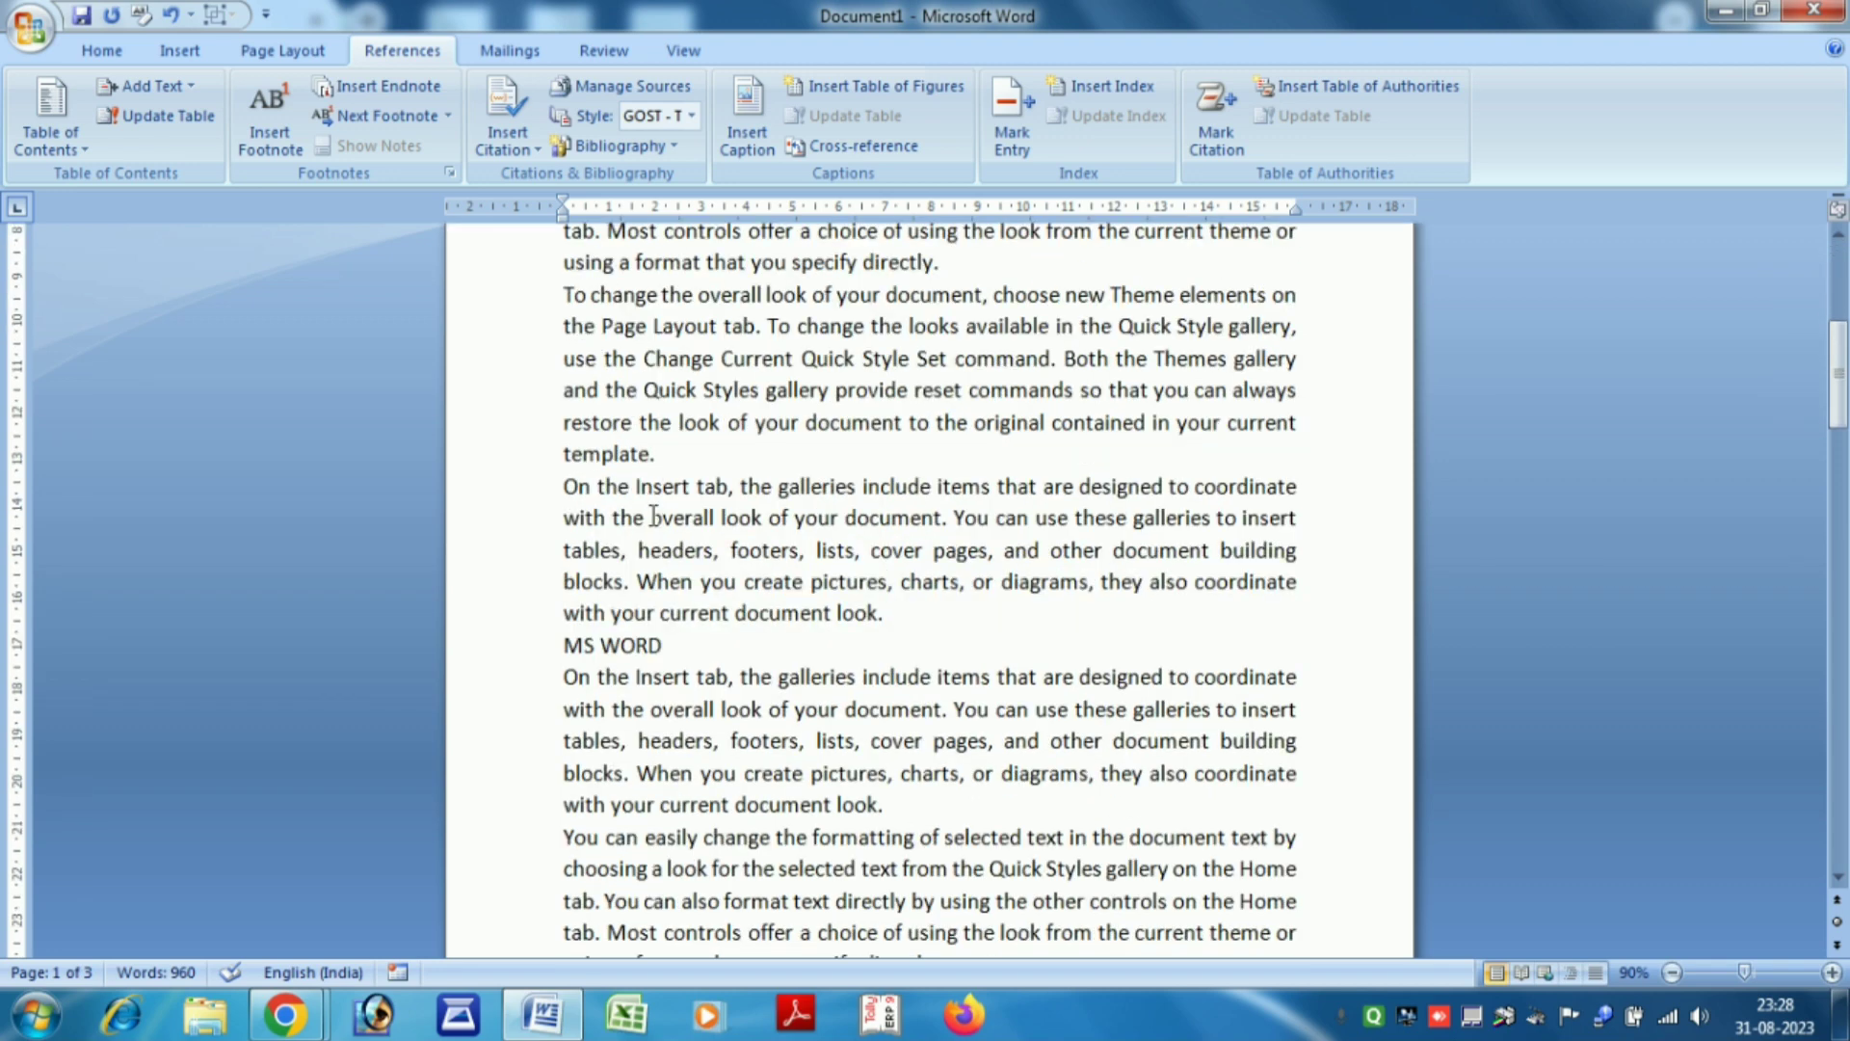
scroll(653, 518, "down", 1)
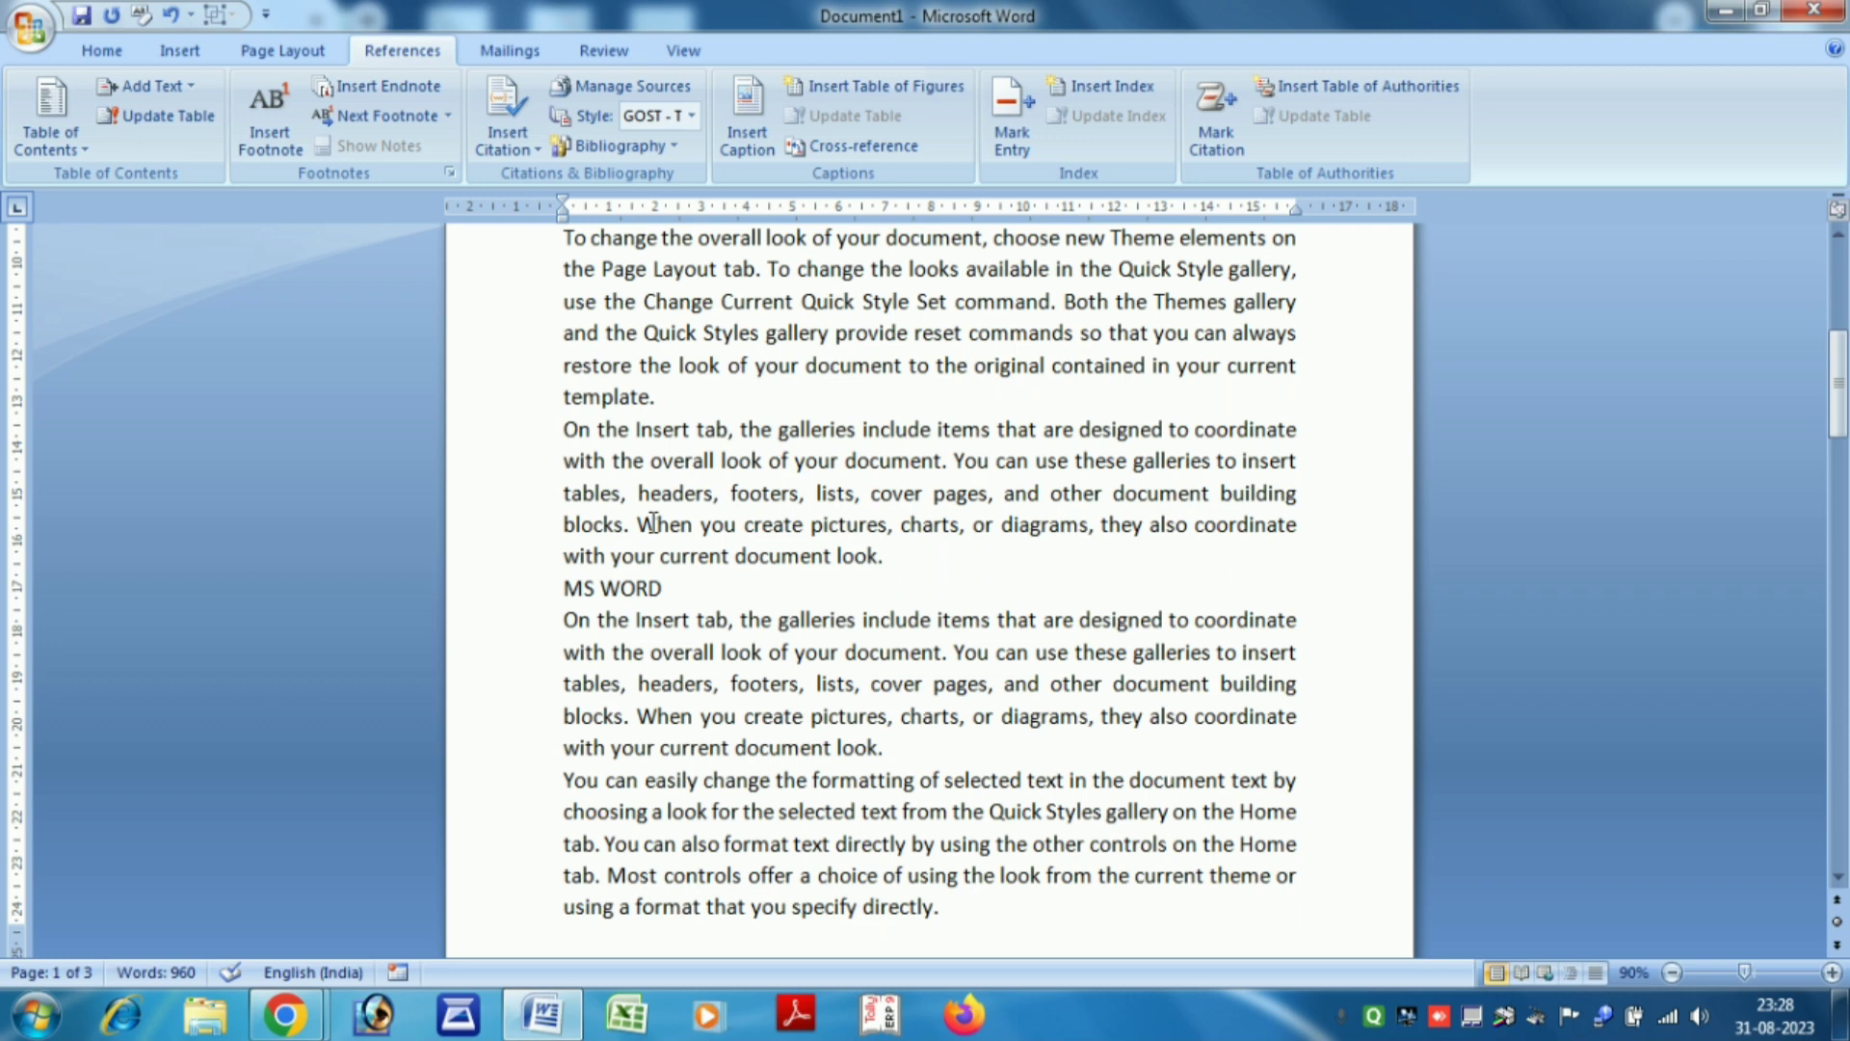
scroll(653, 522, "up", 5)
scroll(654, 521, "down", 1)
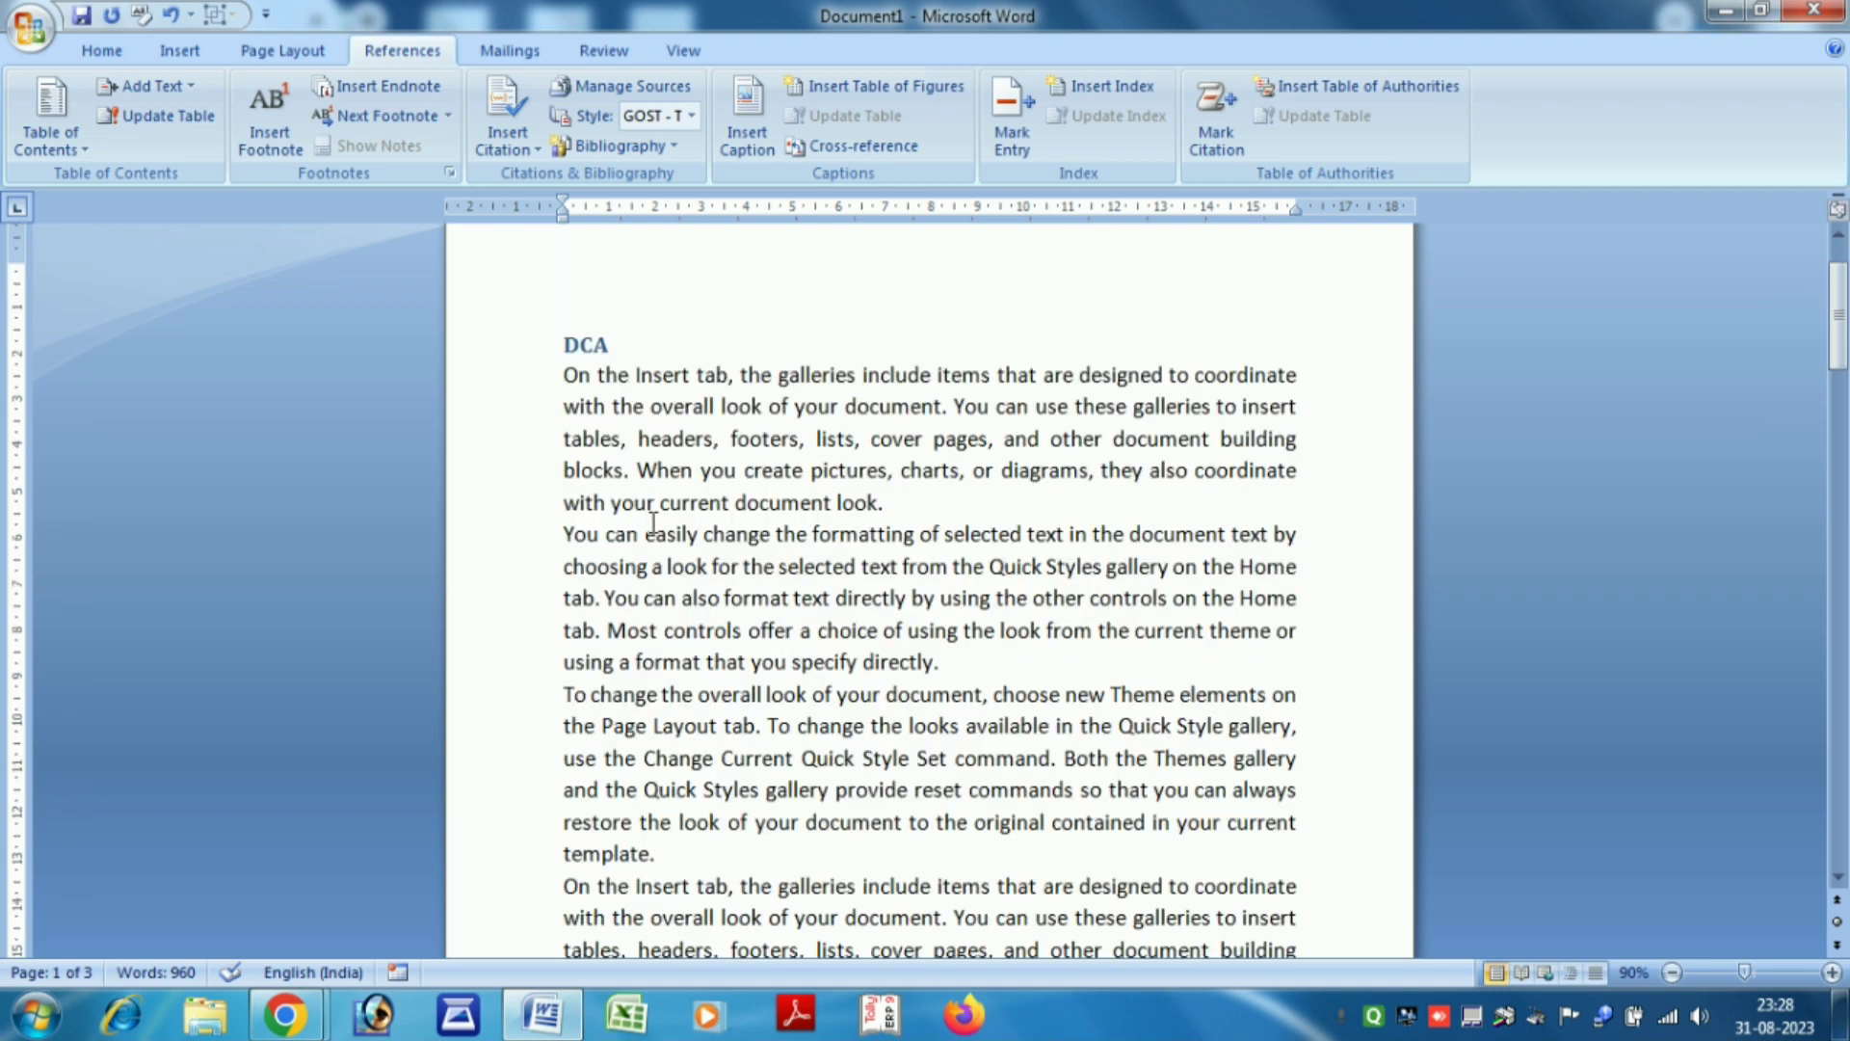
scroll(653, 521, "down", 5)
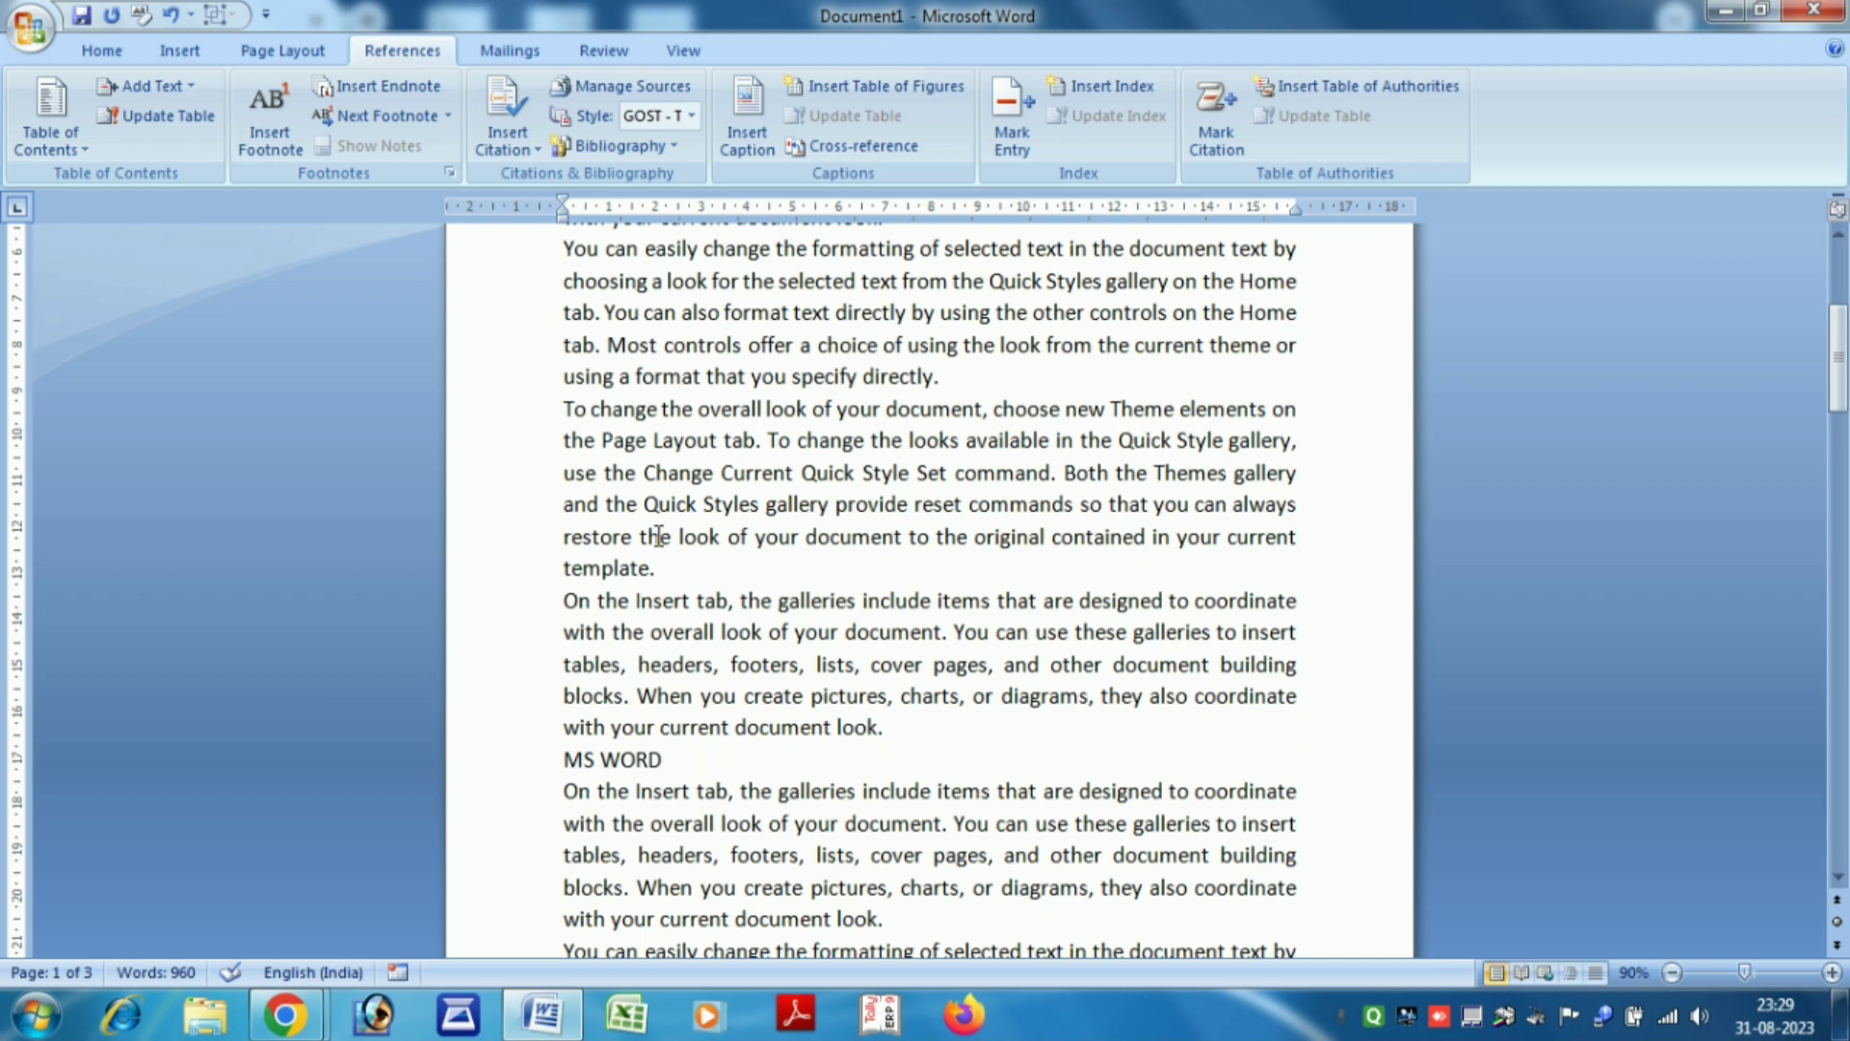
scroll(658, 536, "up", 1)
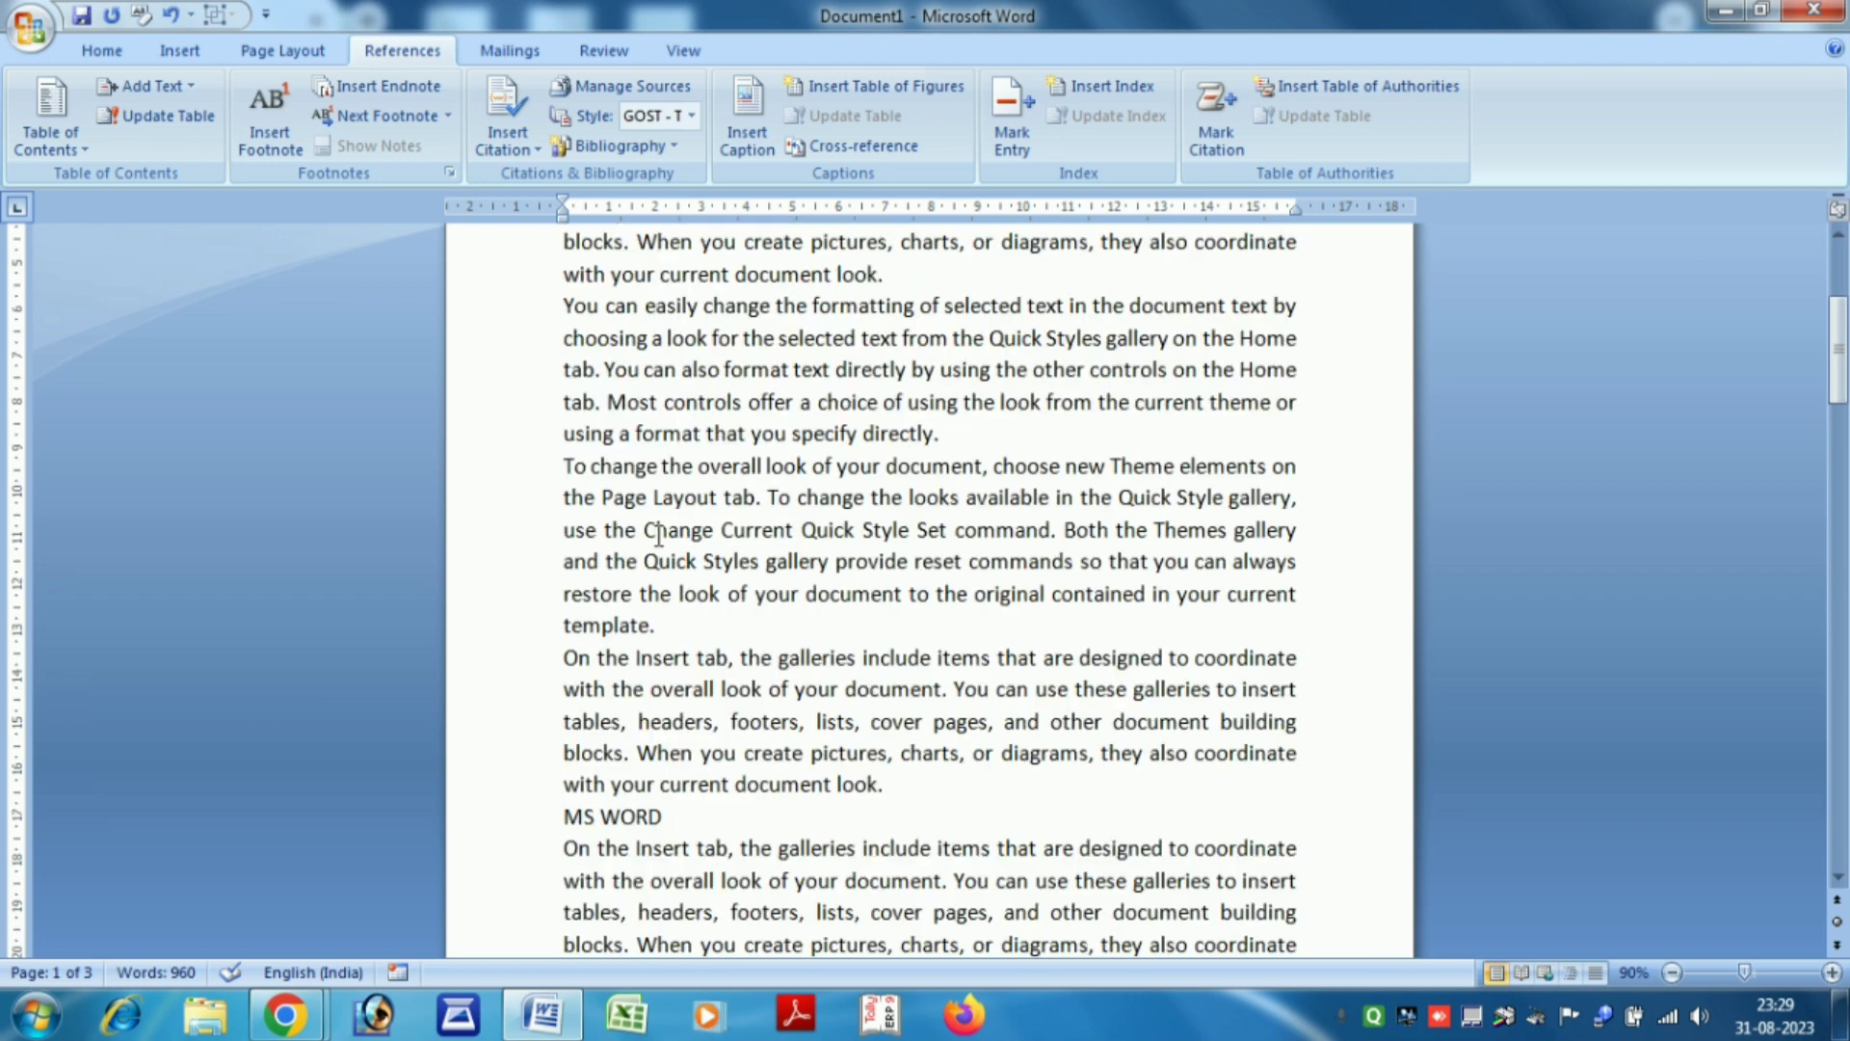
scroll(658, 535, "down", 1)
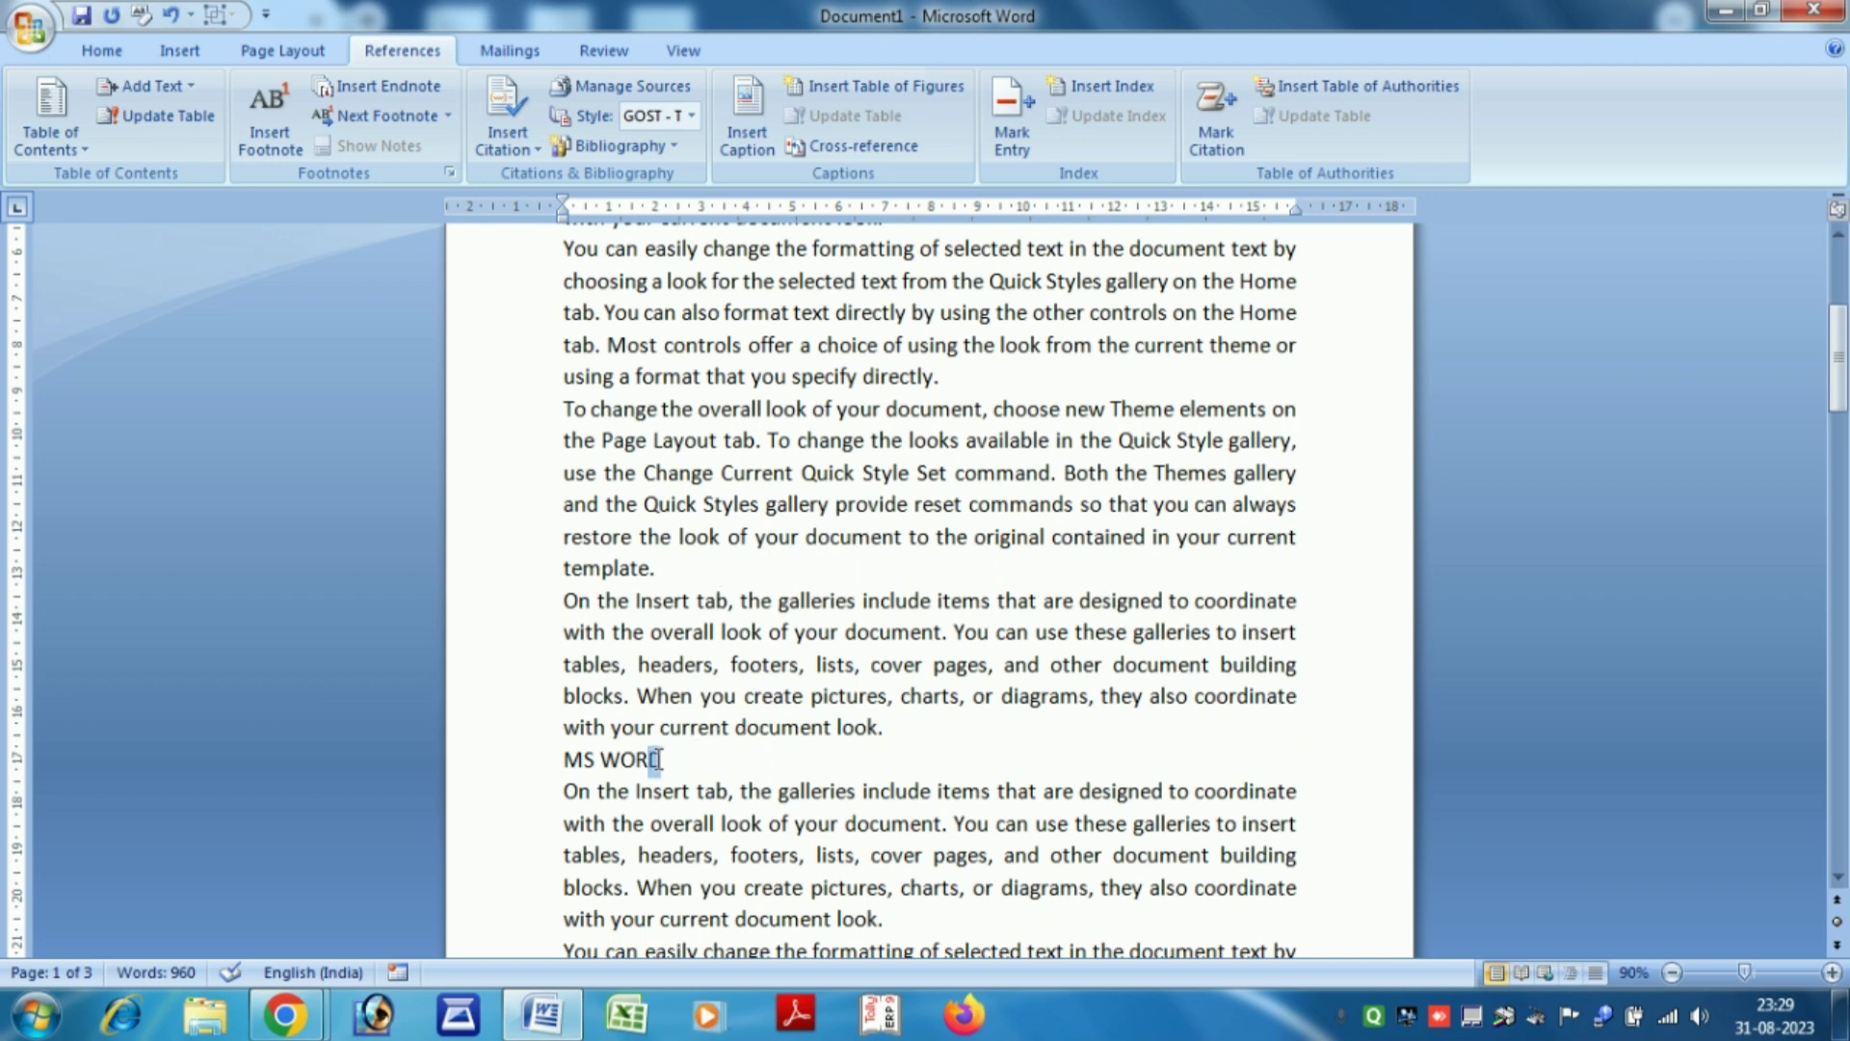
left_click_drag(669, 761, 550, 758)
left_click(193, 87)
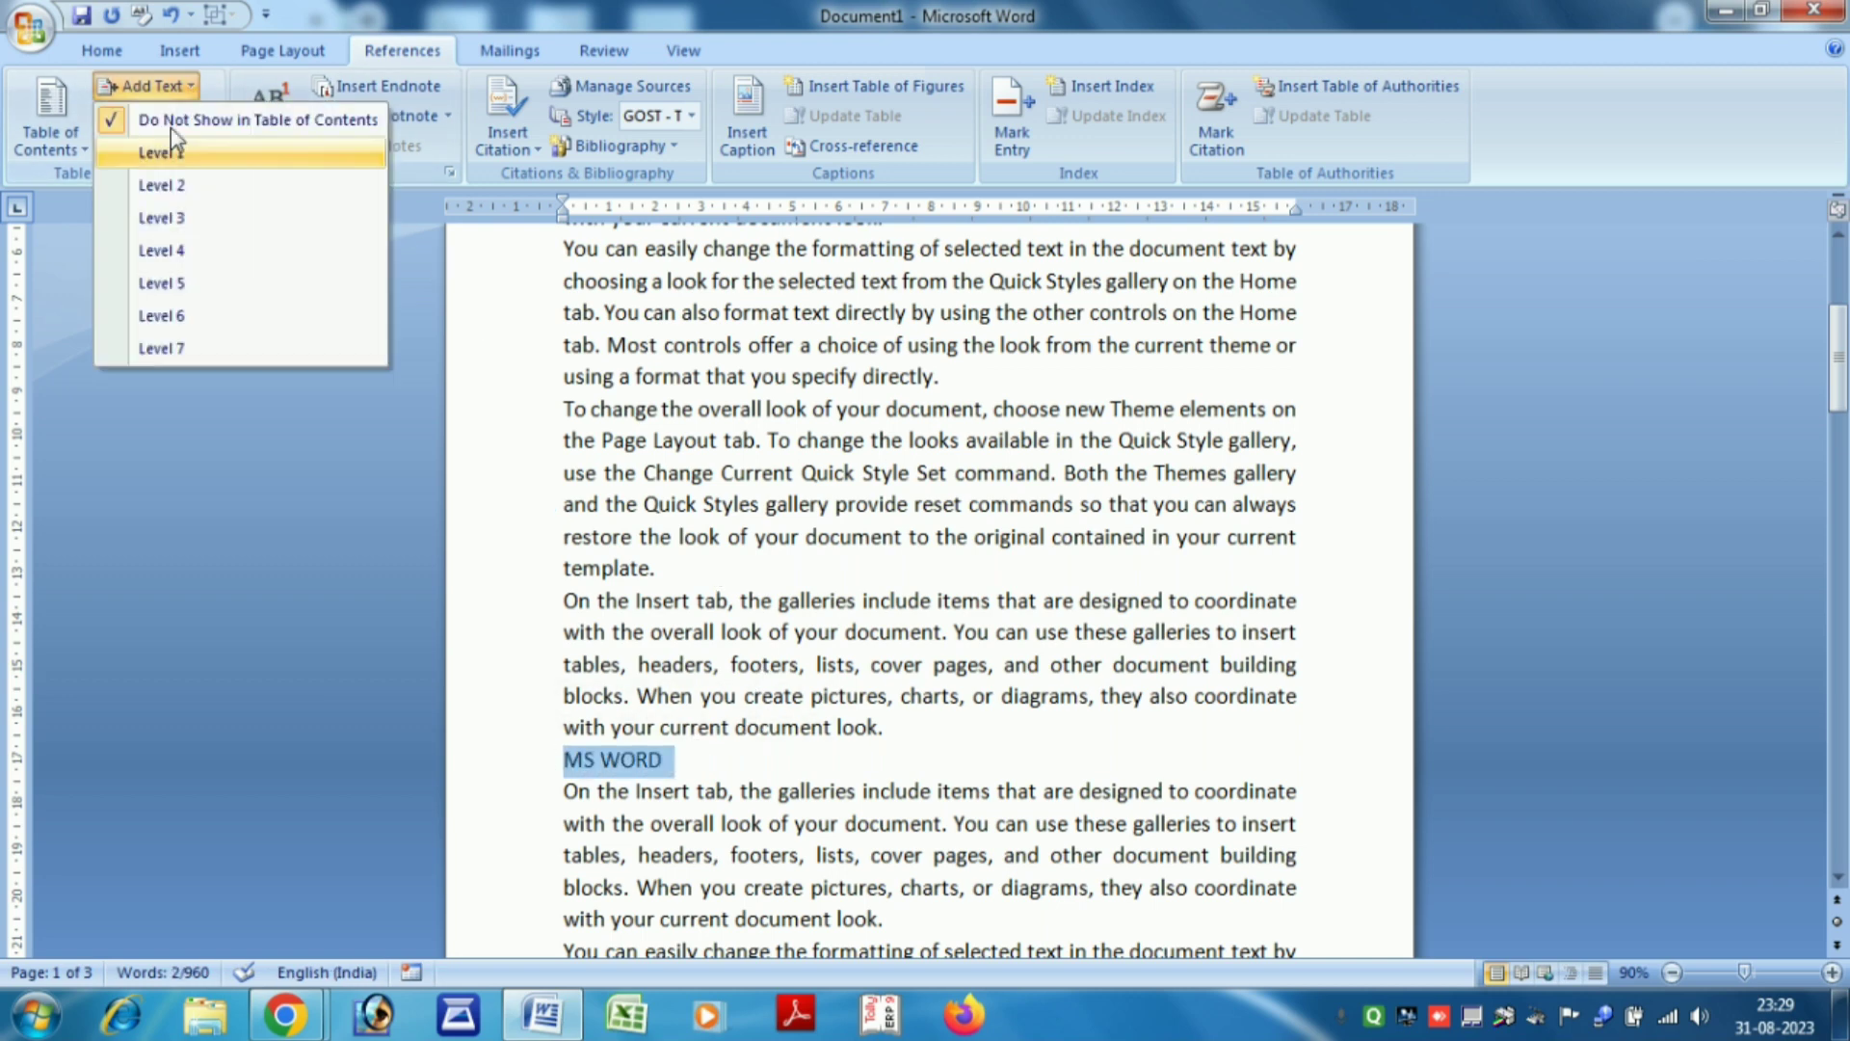
left_click(162, 185)
Assign the MS EXCEL heading to table of contents Level 2
scroll(517, 661, "down", 10)
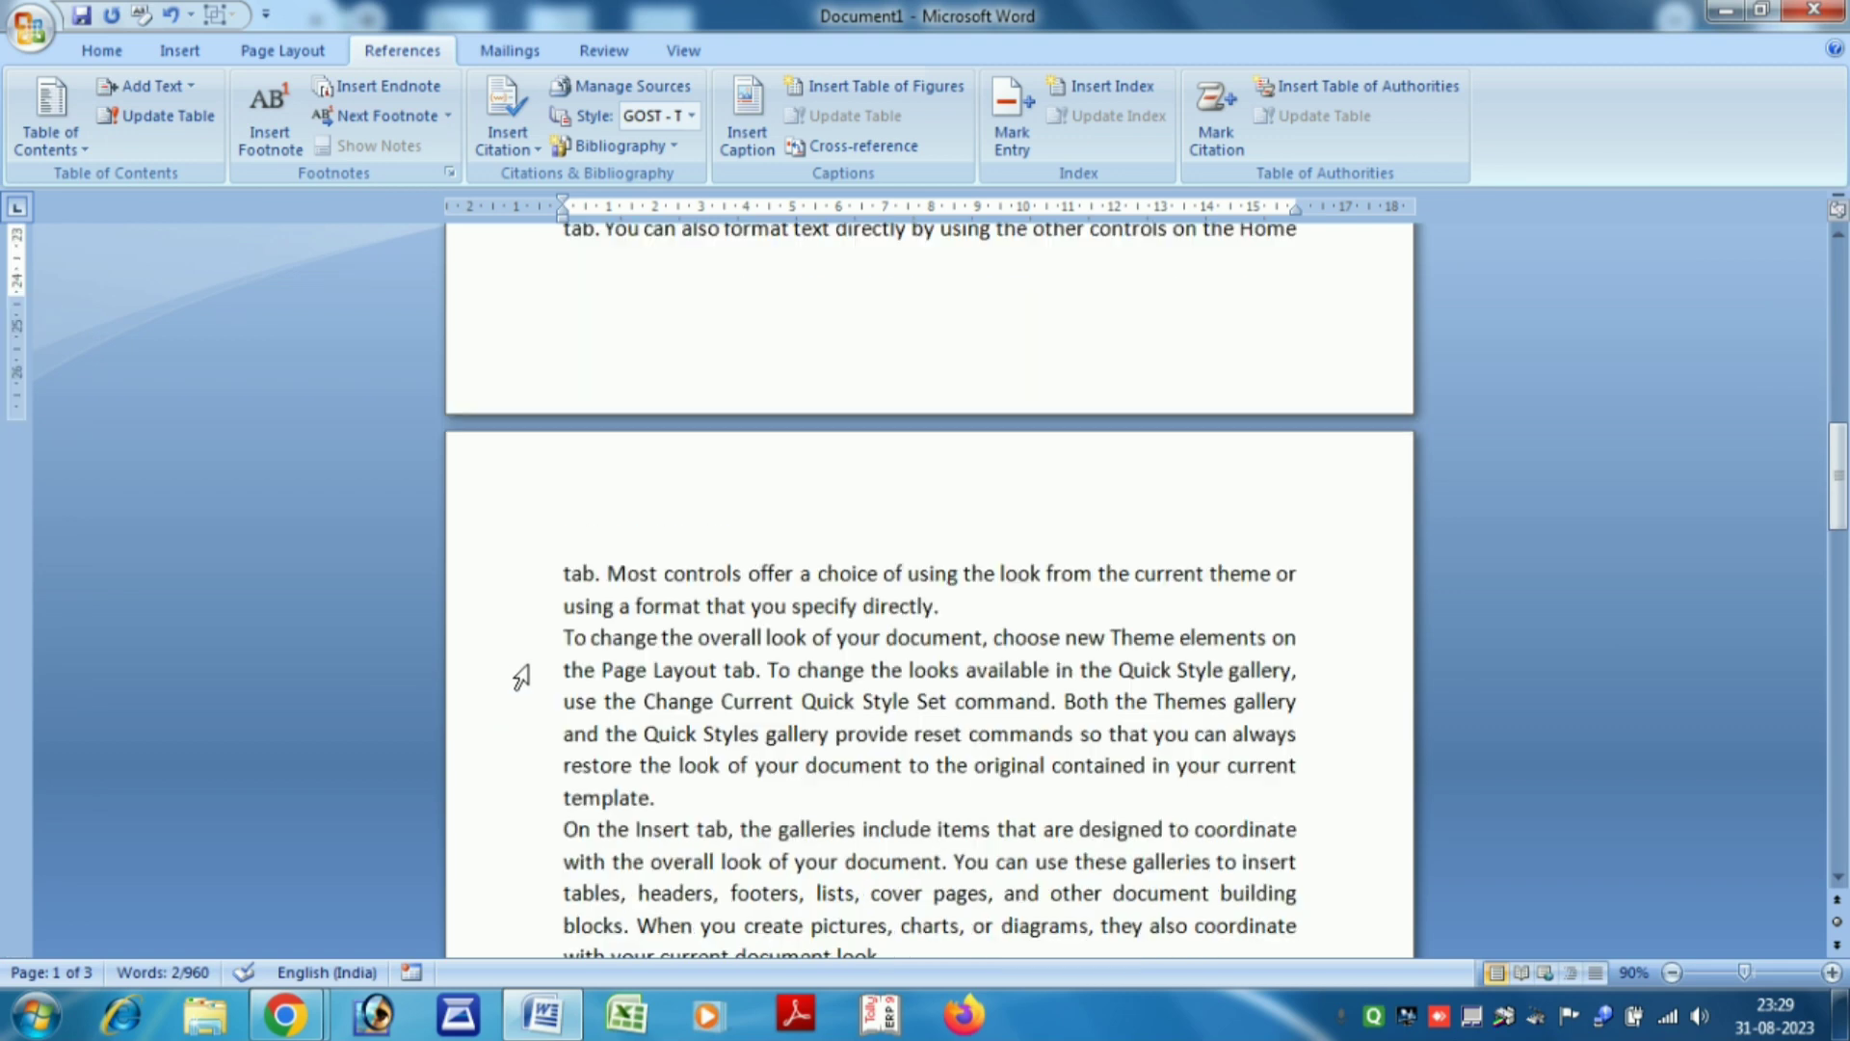
left_click_drag(722, 707, 496, 672)
left_click(150, 86)
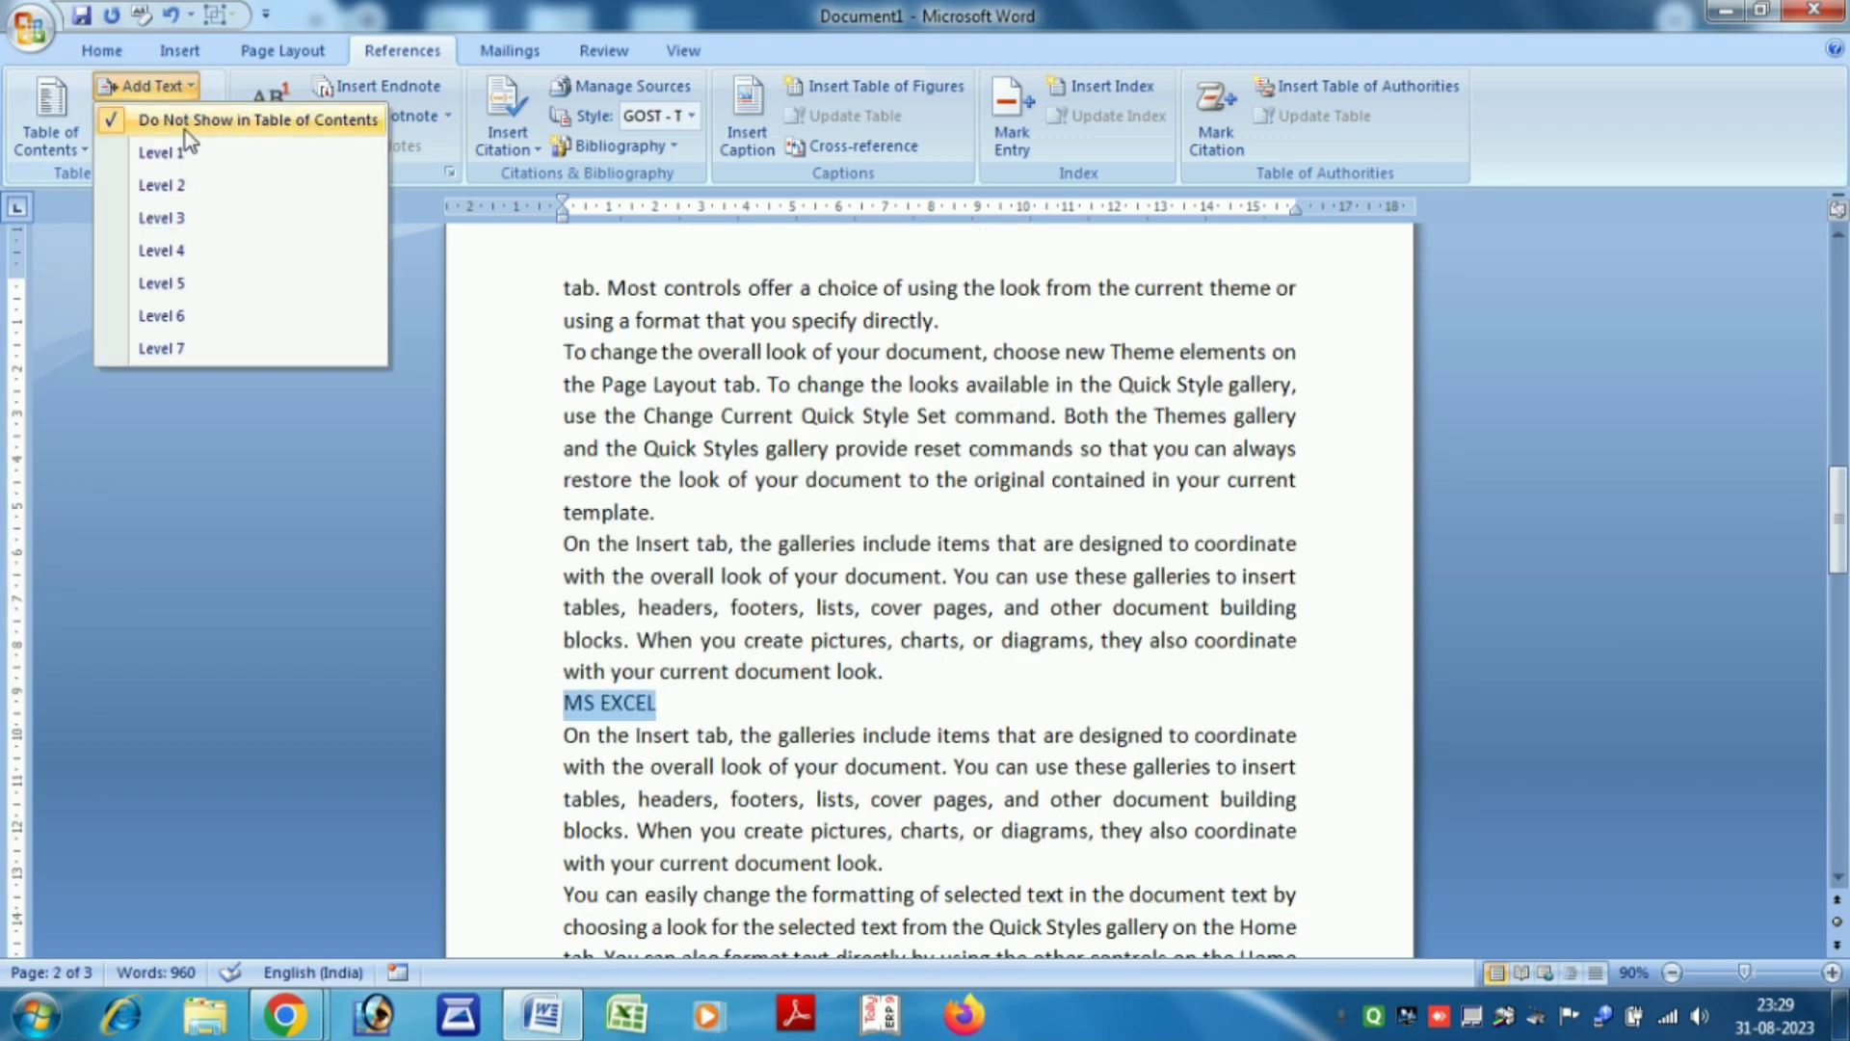
left_click(162, 185)
Try assigning Level 2 to the MS POWER POINT heading together with the line above it, and undo the change
scroll(745, 605, "down", 10)
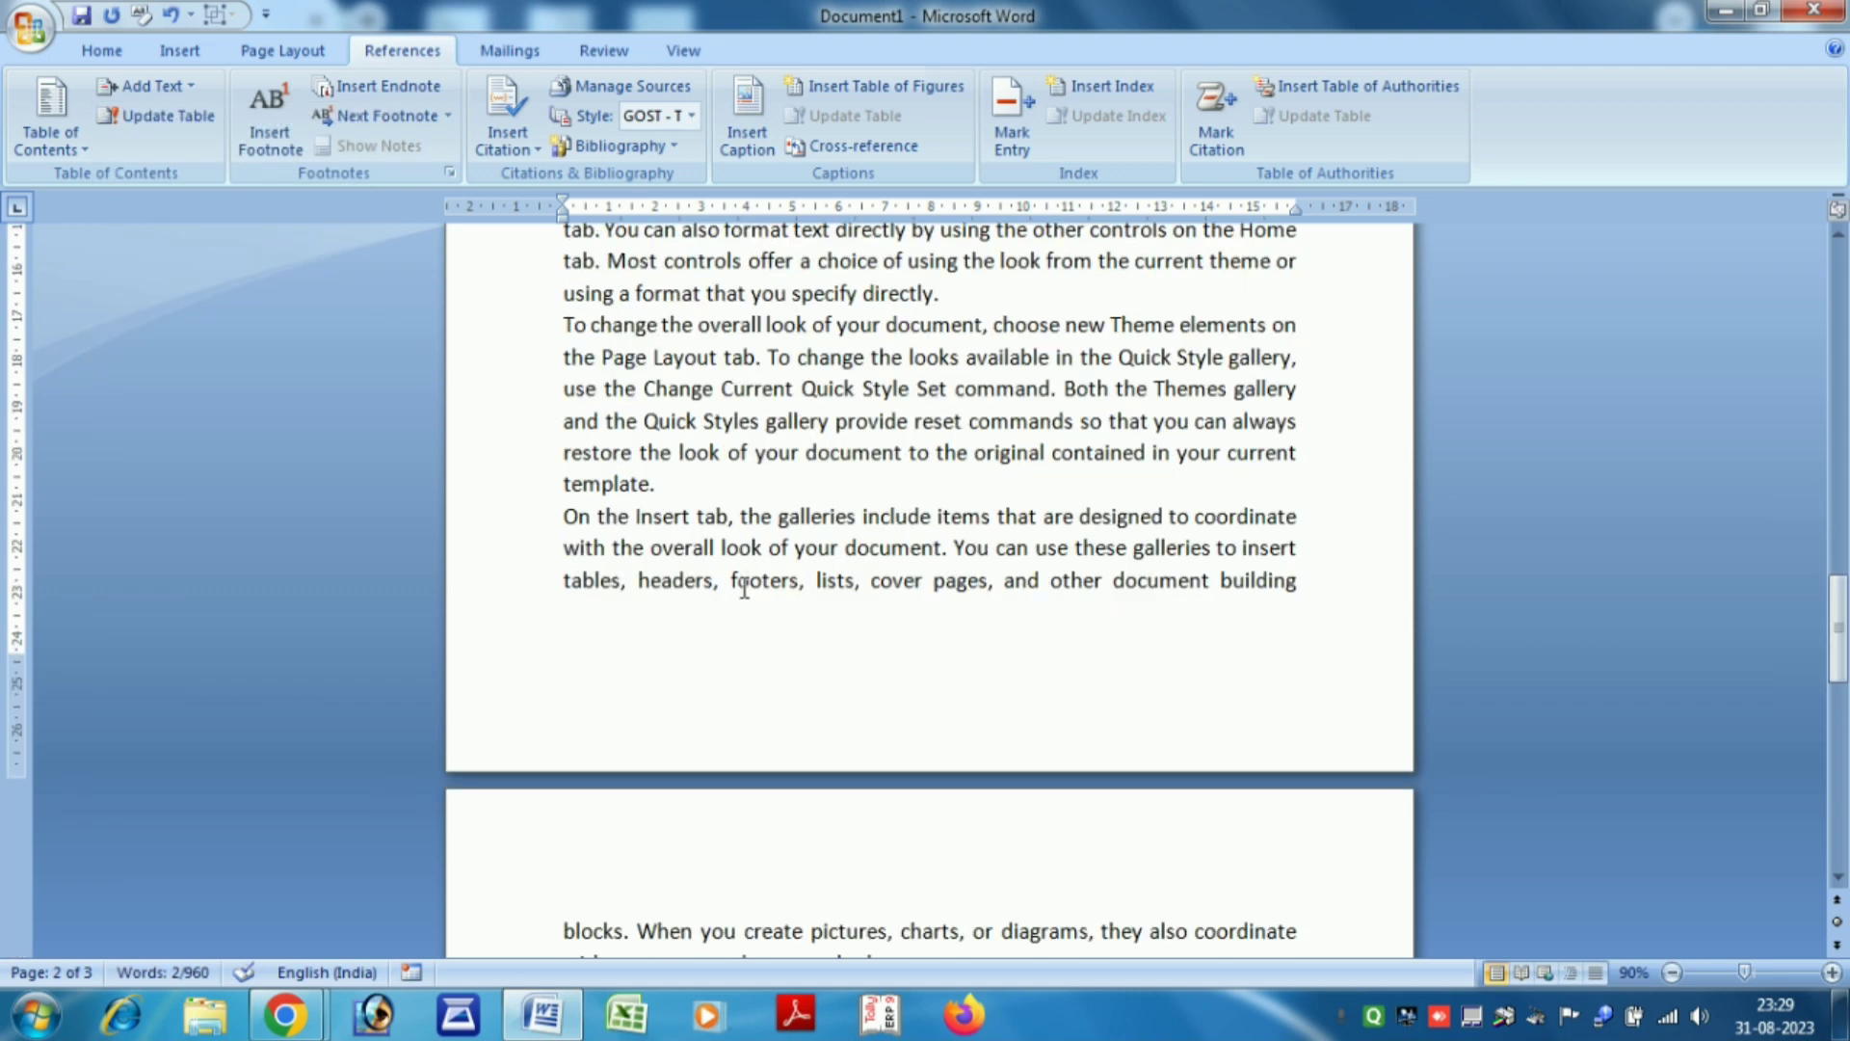
scroll(745, 605, "down", 2)
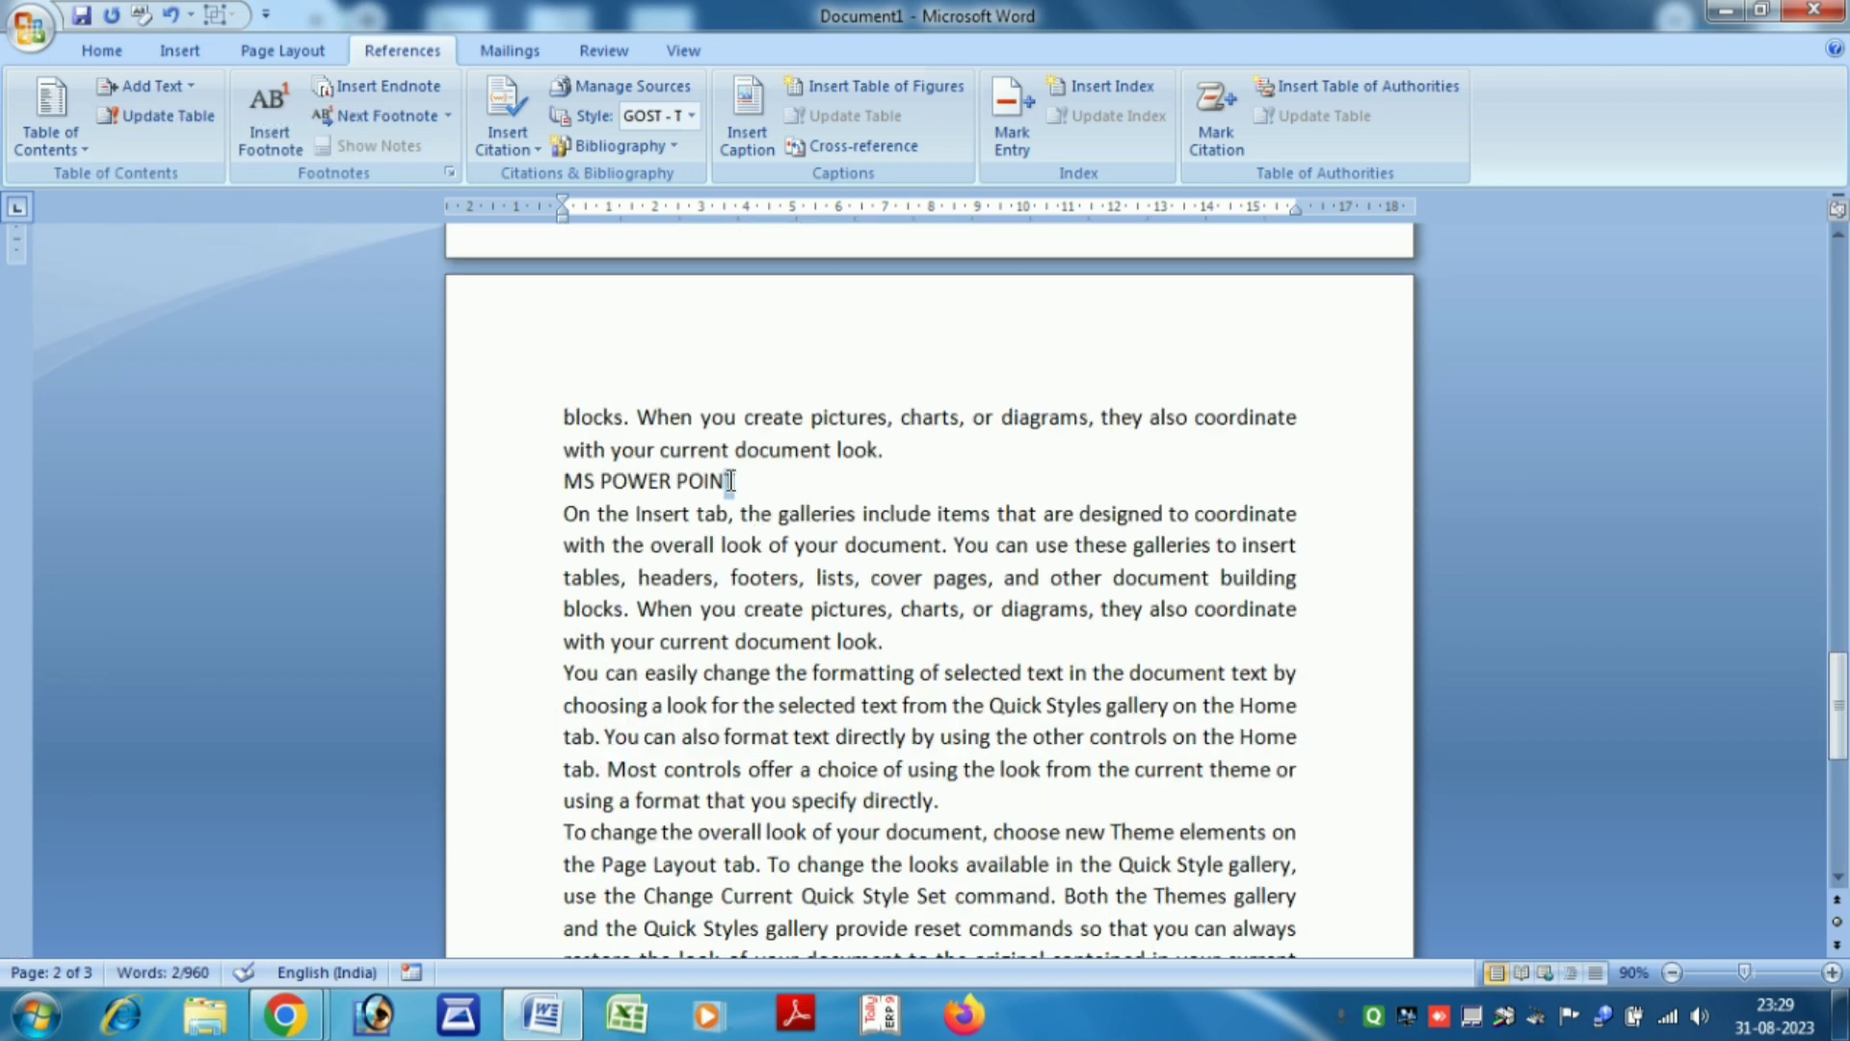
left_click_drag(748, 481, 565, 447)
left_click(195, 85)
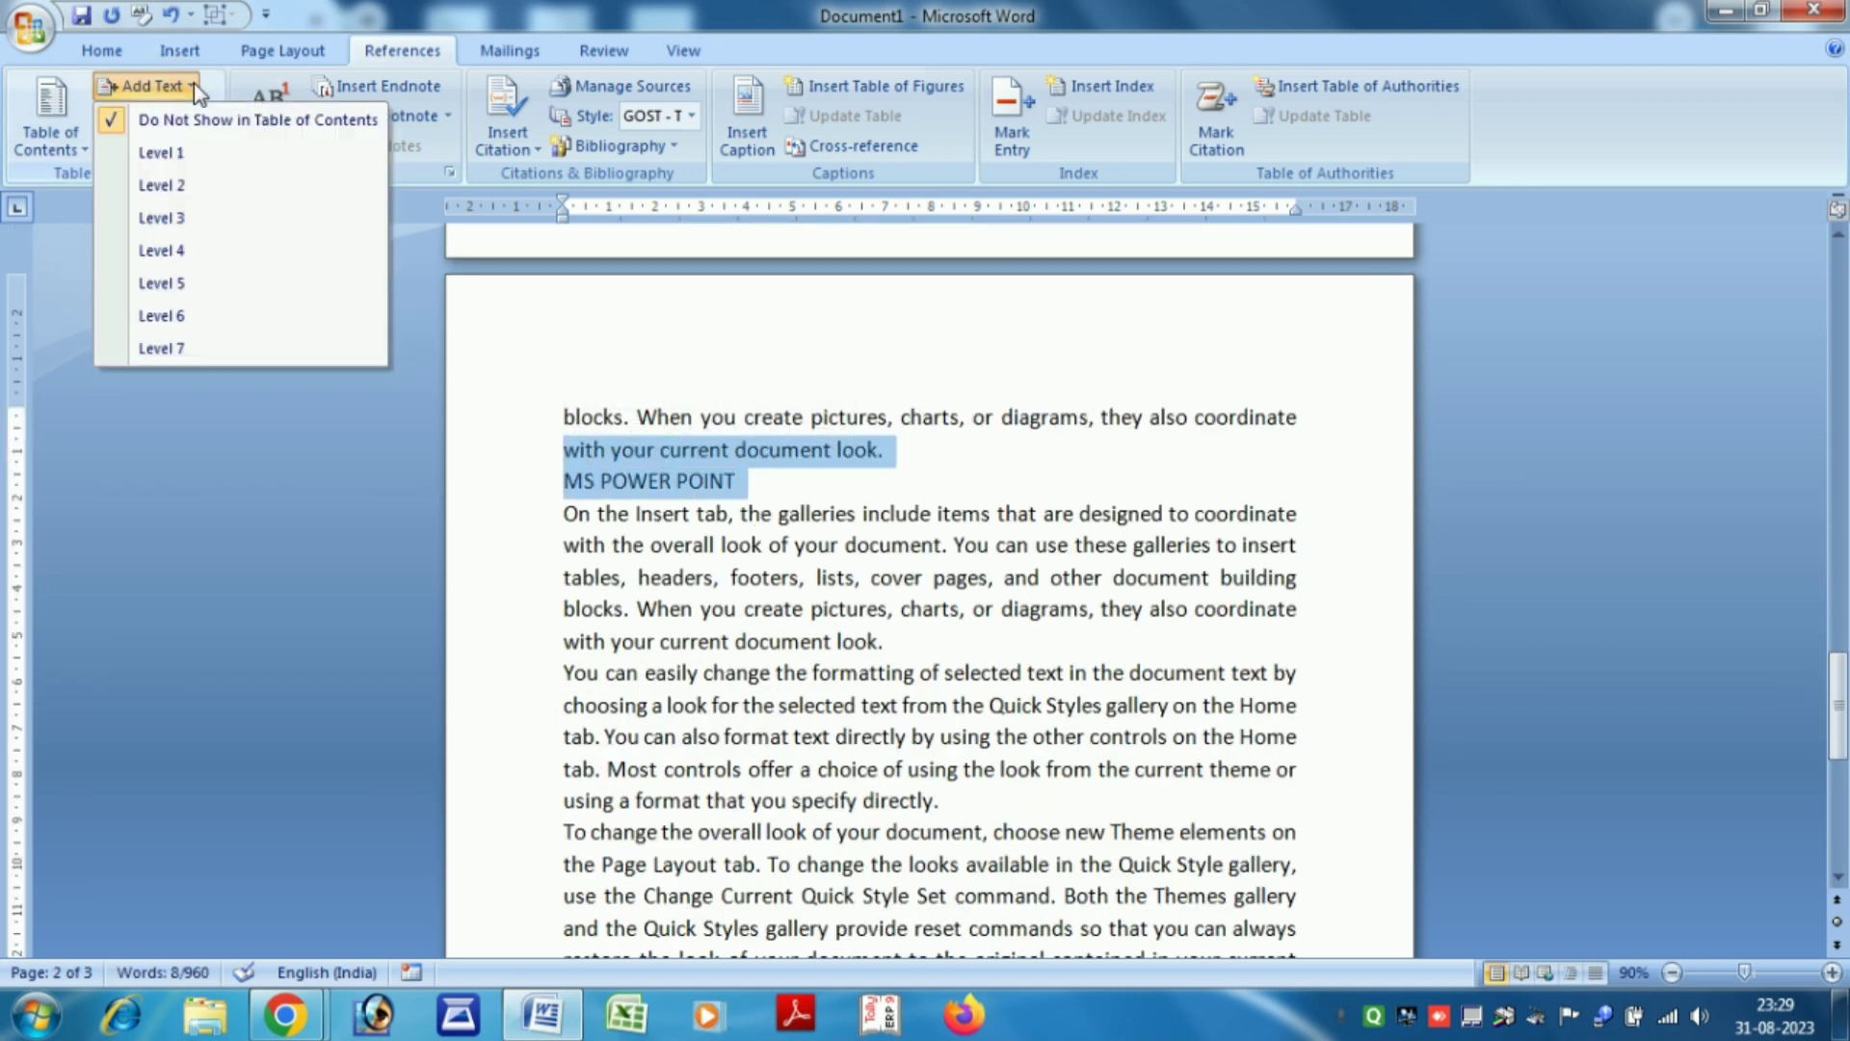
left_click(189, 186)
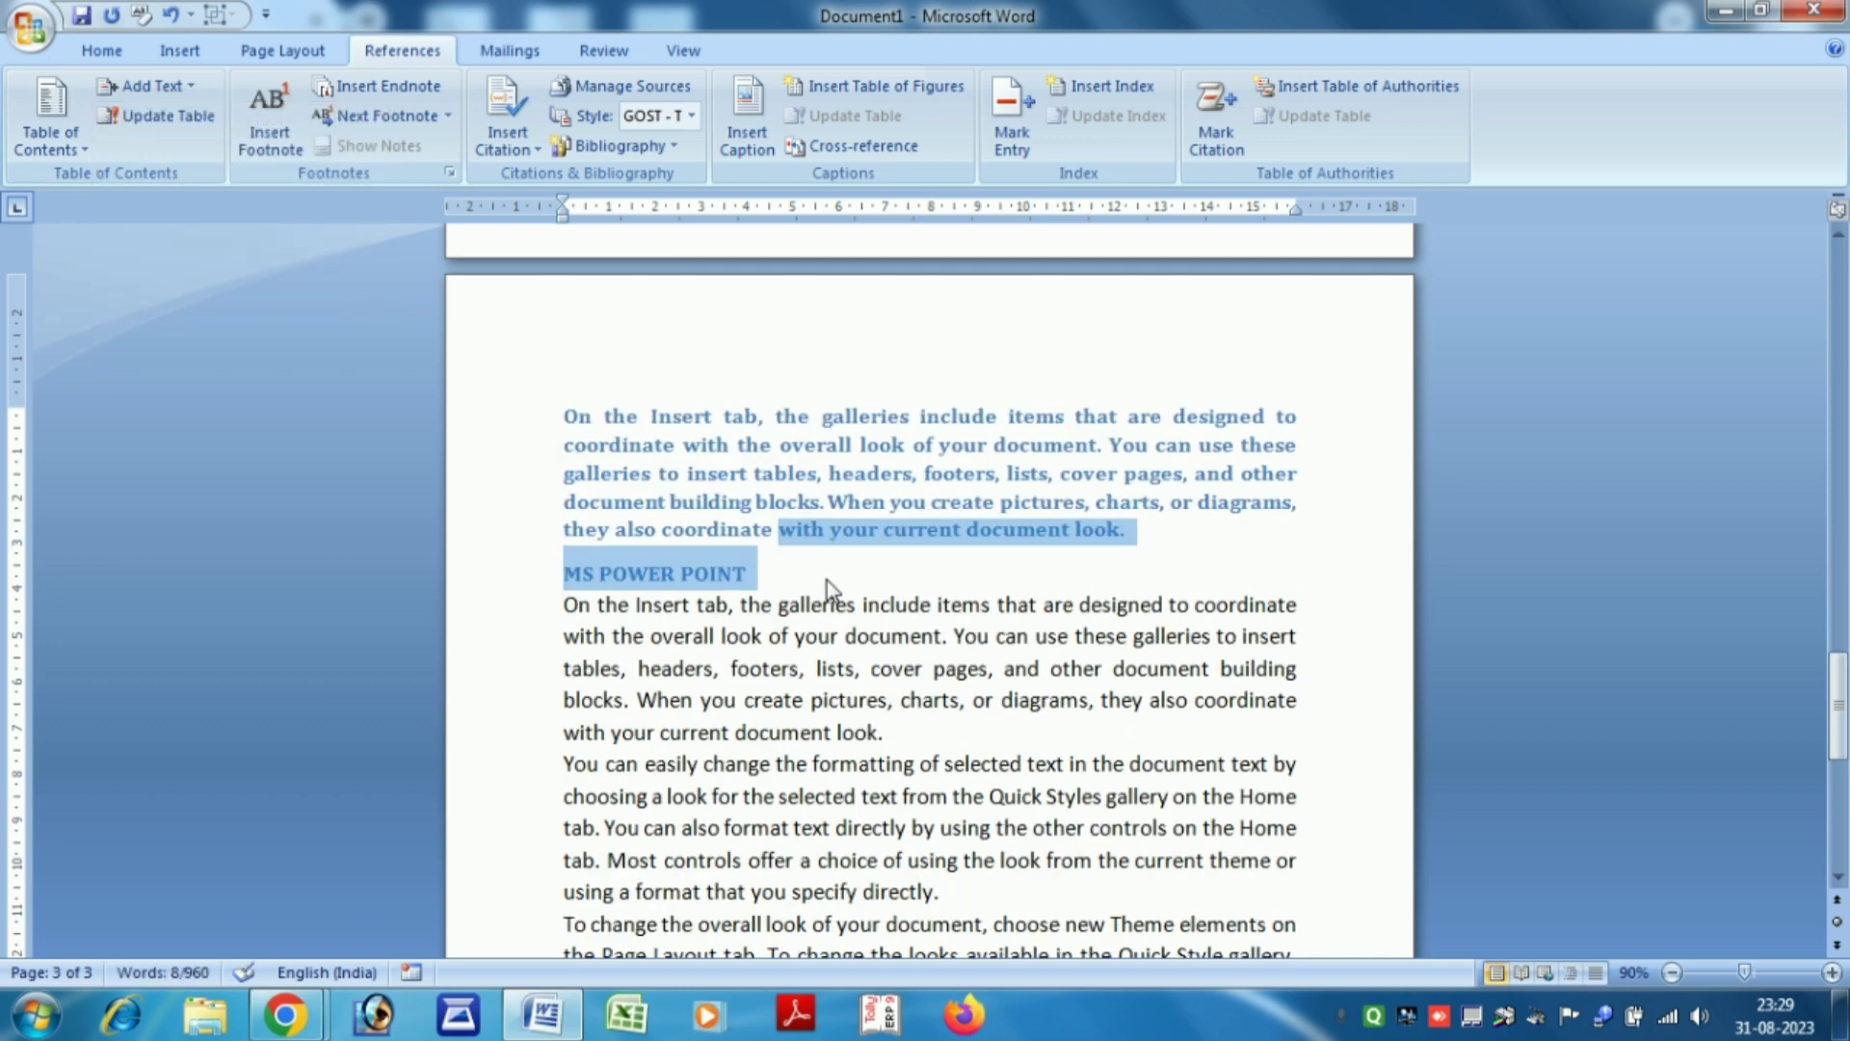
key("ctrl+z")
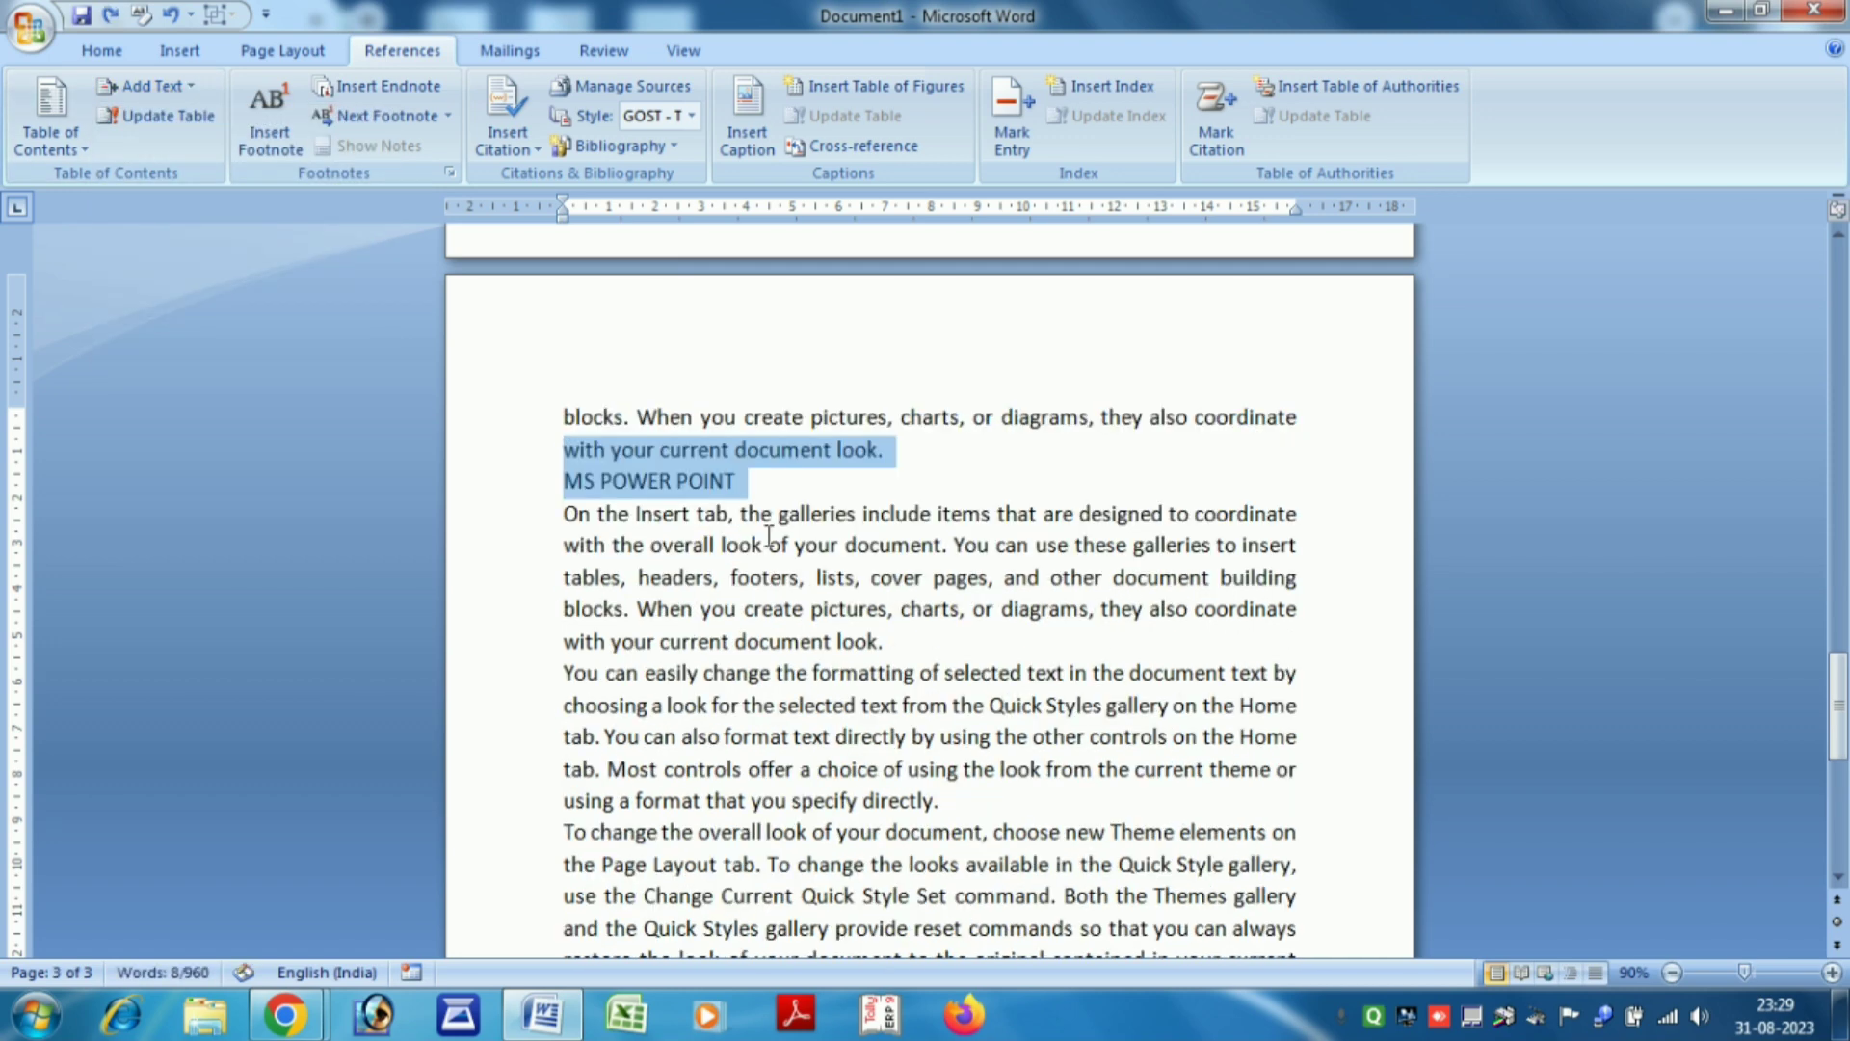
Select only the MS POWER POINT heading line and assign it to table of contents Level 2
left_click(755, 489)
triple_click(754, 489)
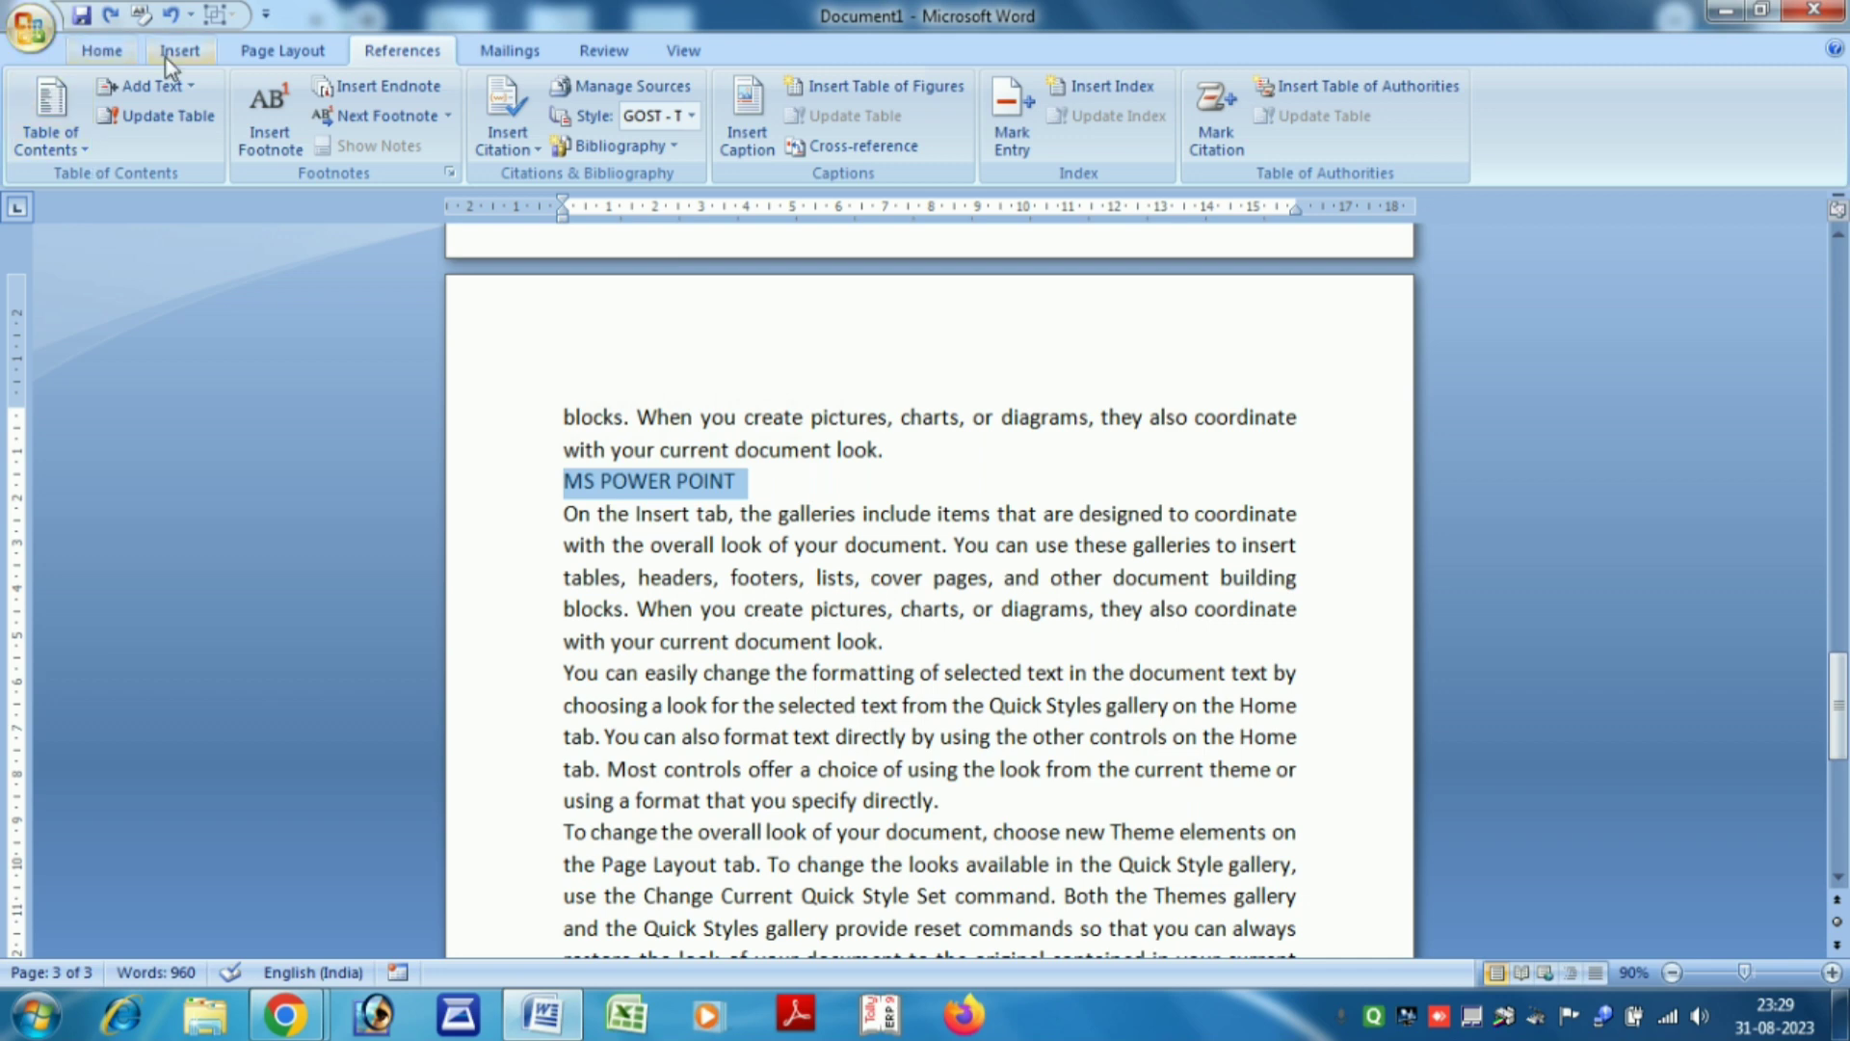
left_click(171, 89)
left_click(189, 186)
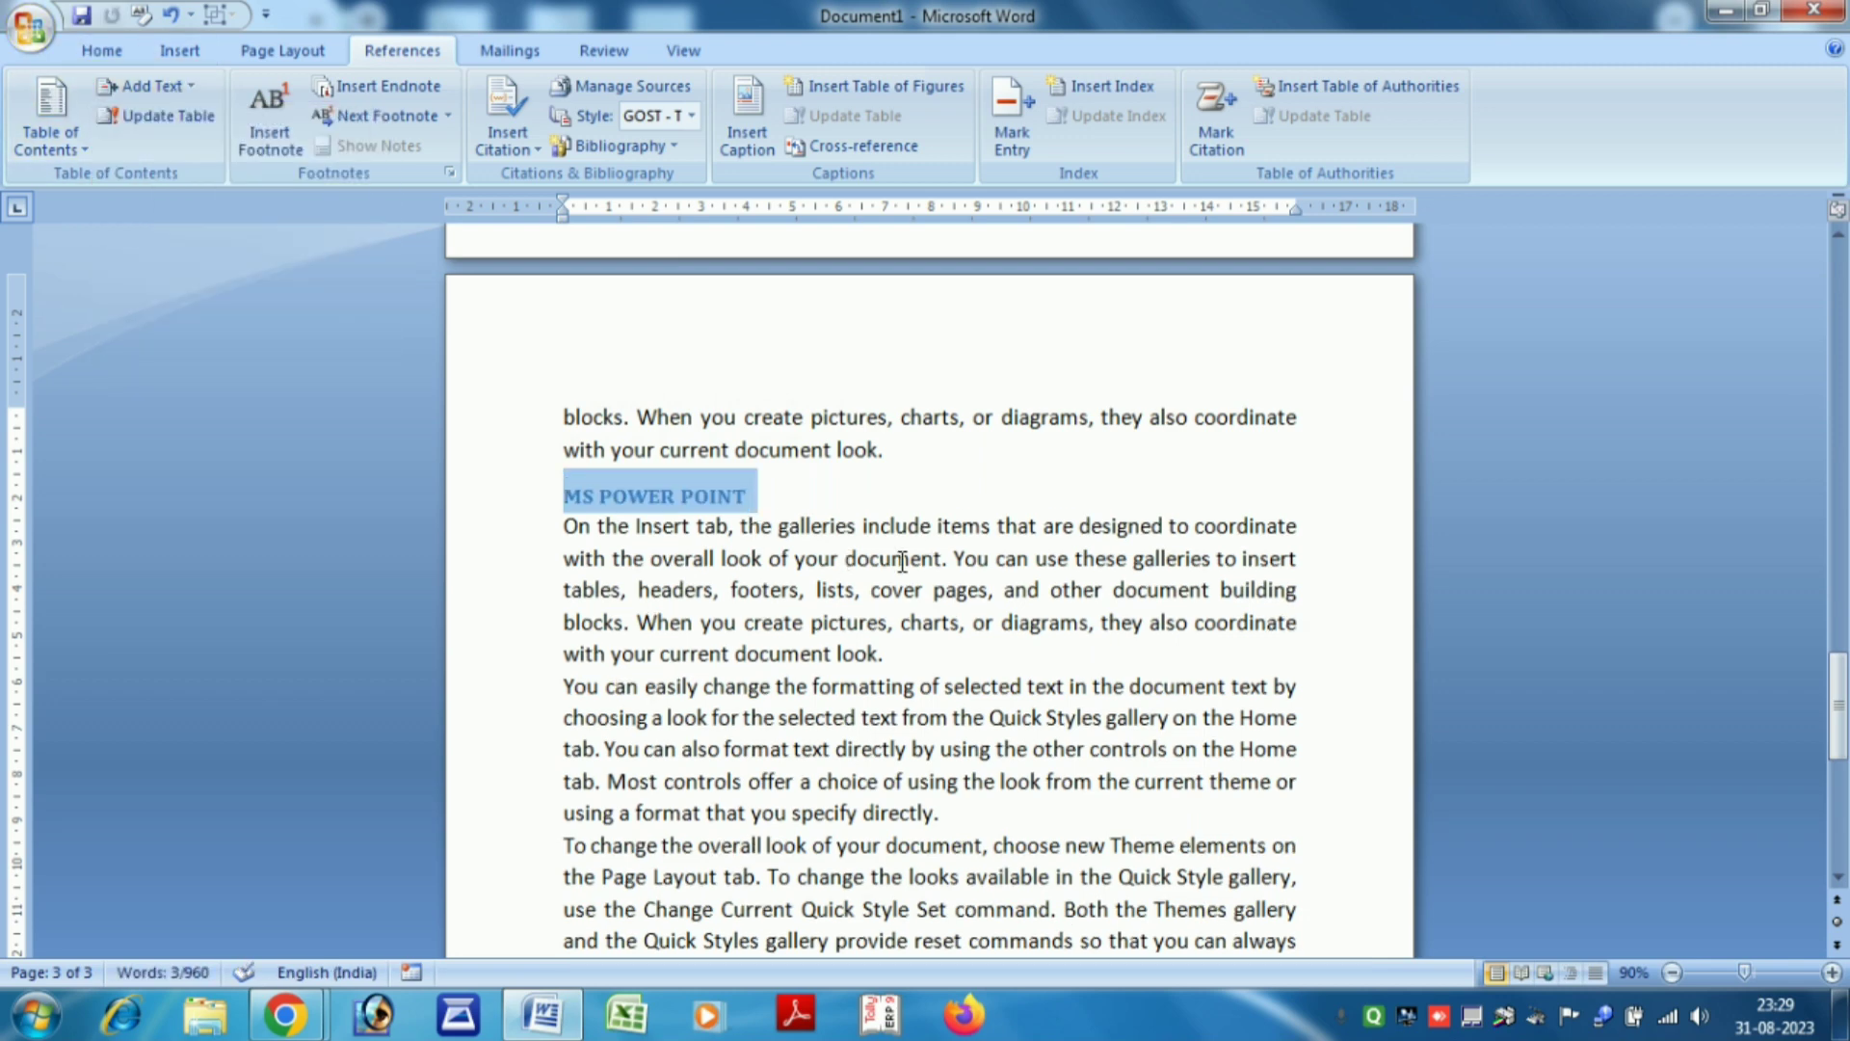
Add the heading HOME after the last MS WORD paragraph, above MS EXCEL, and paste the sample paragraphs under it
scroll(906, 521, "up", 15)
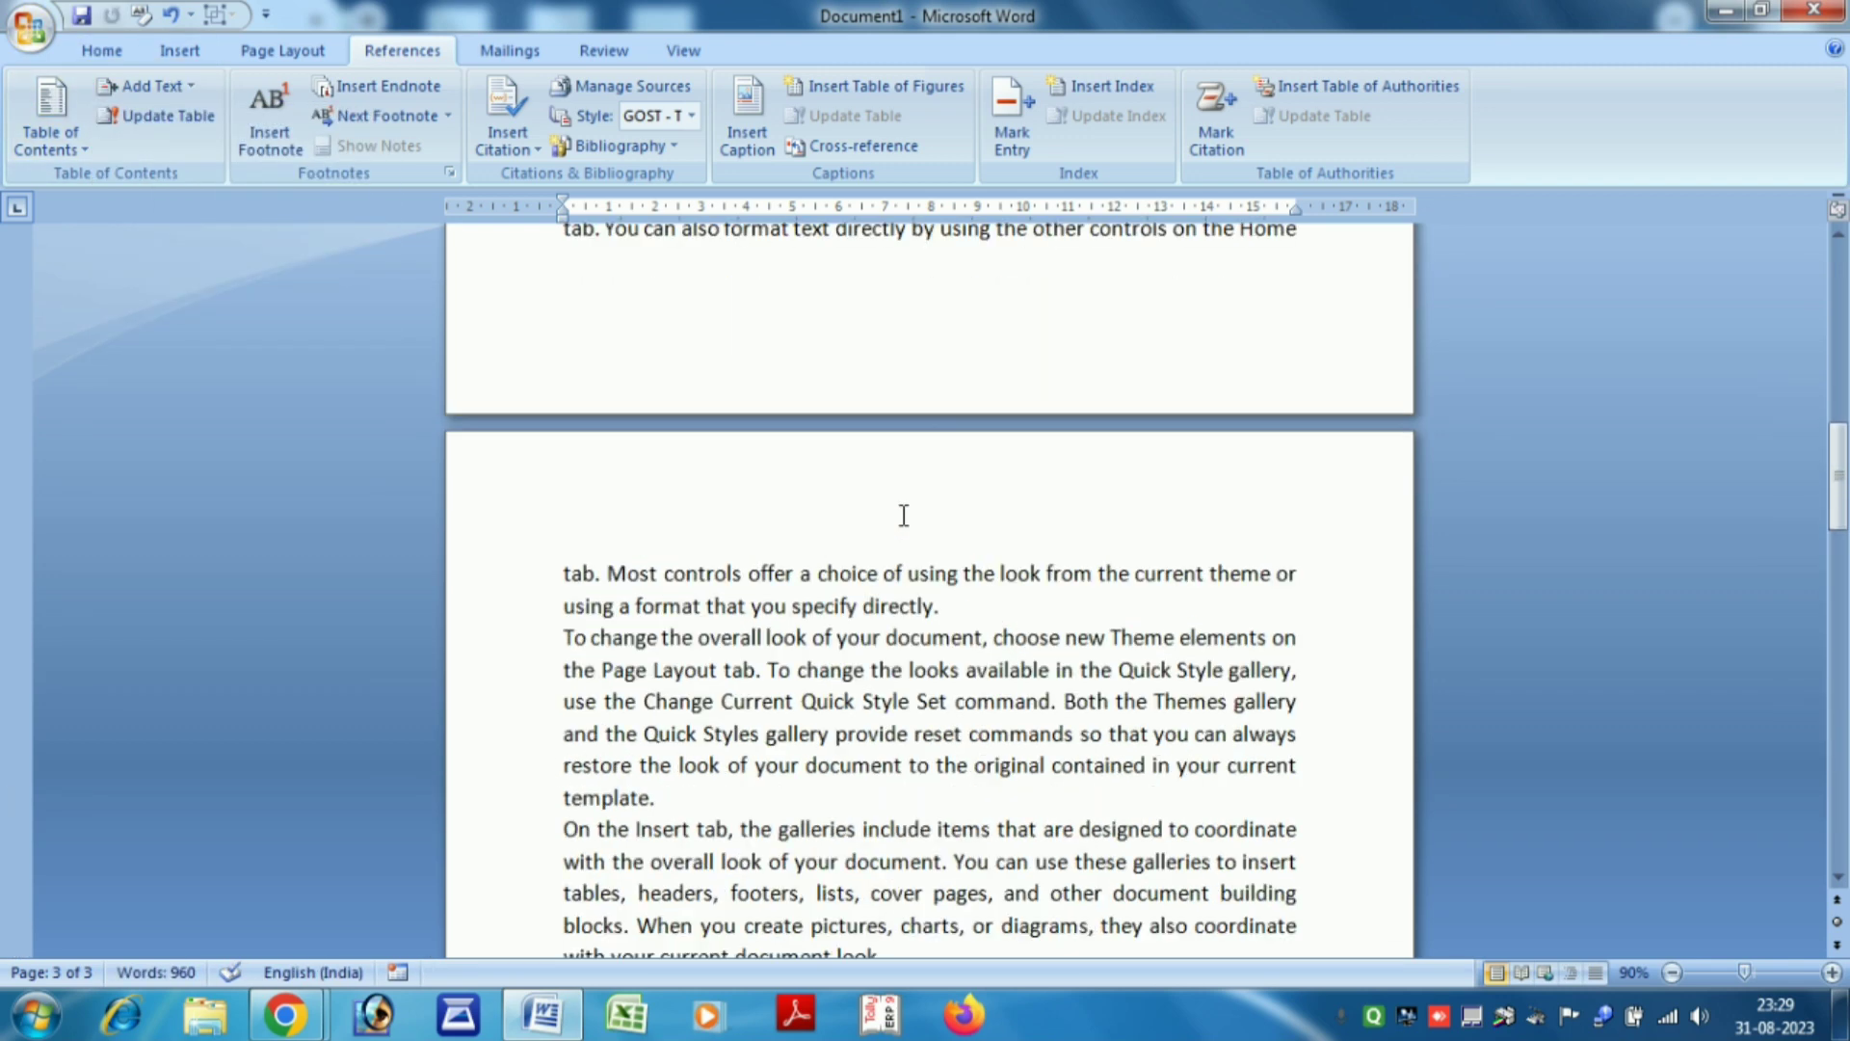
scroll(904, 521, "up", 10)
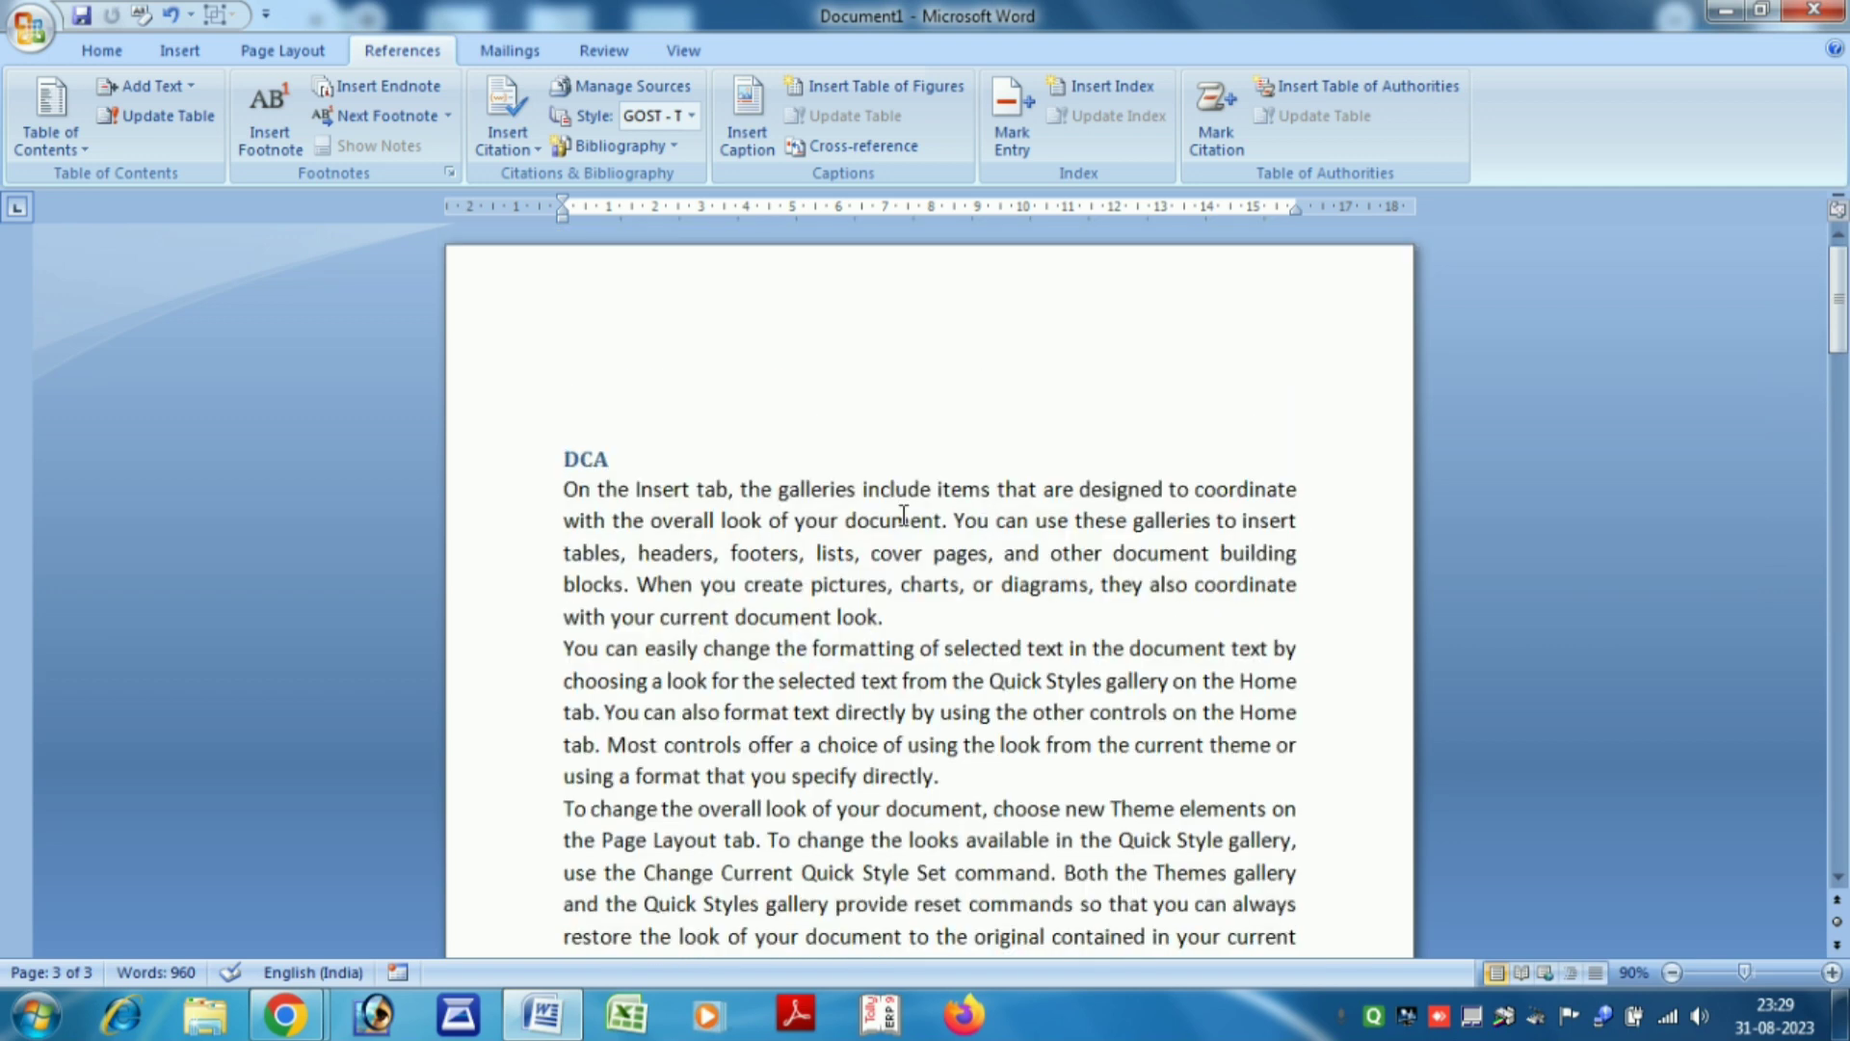
scroll(904, 522, "down", 4)
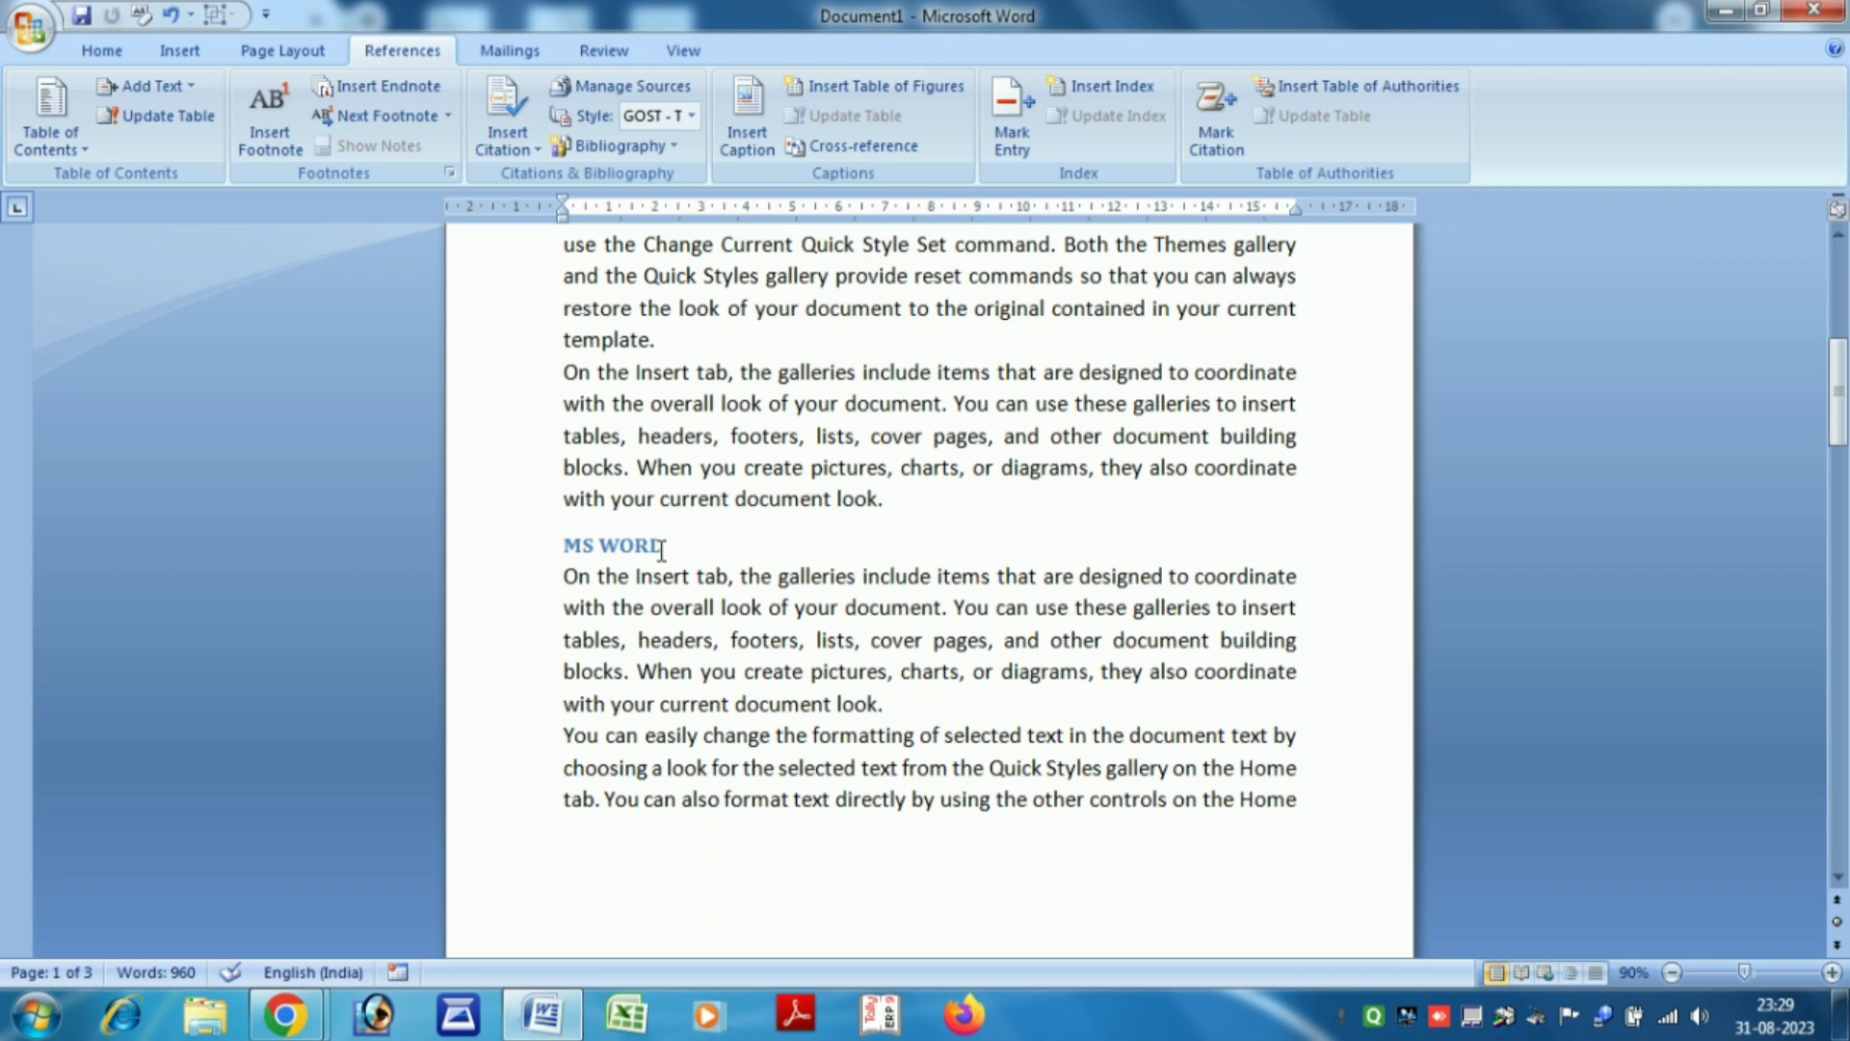
scroll(661, 549, "down", 10)
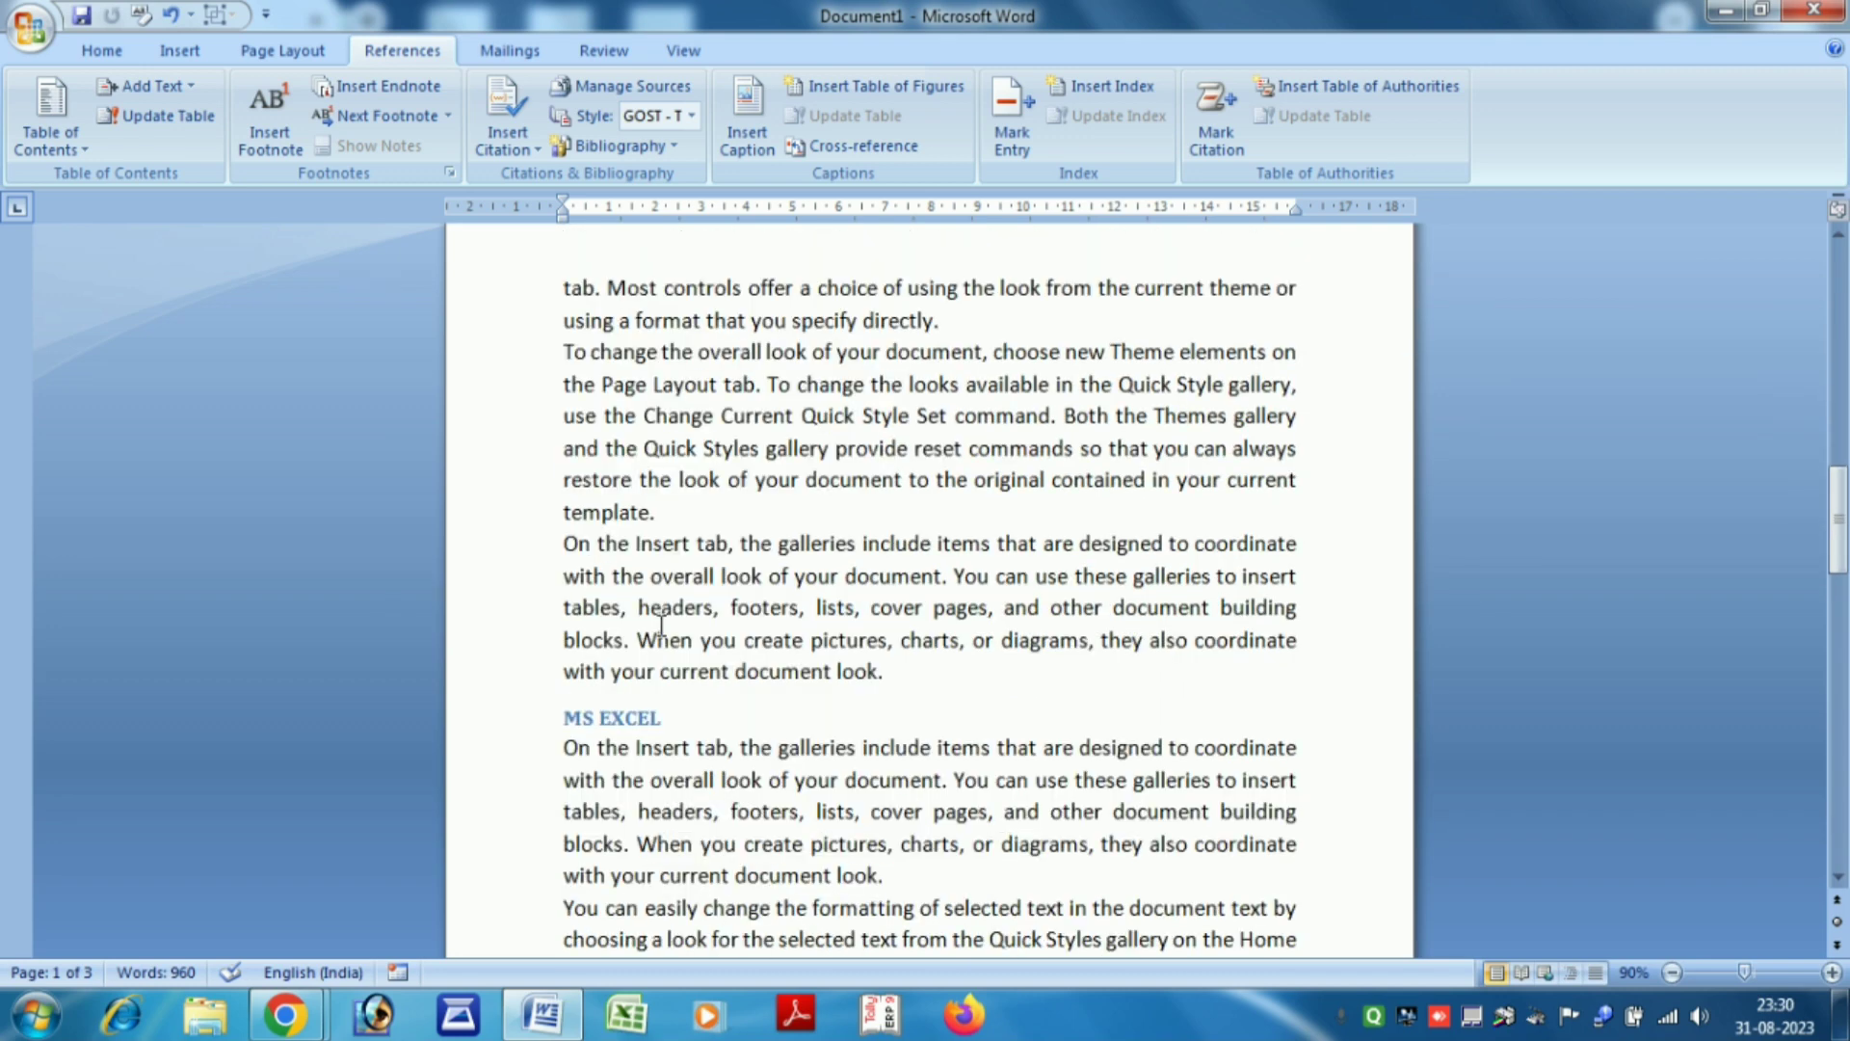
left_click(896, 675)
key("Return")
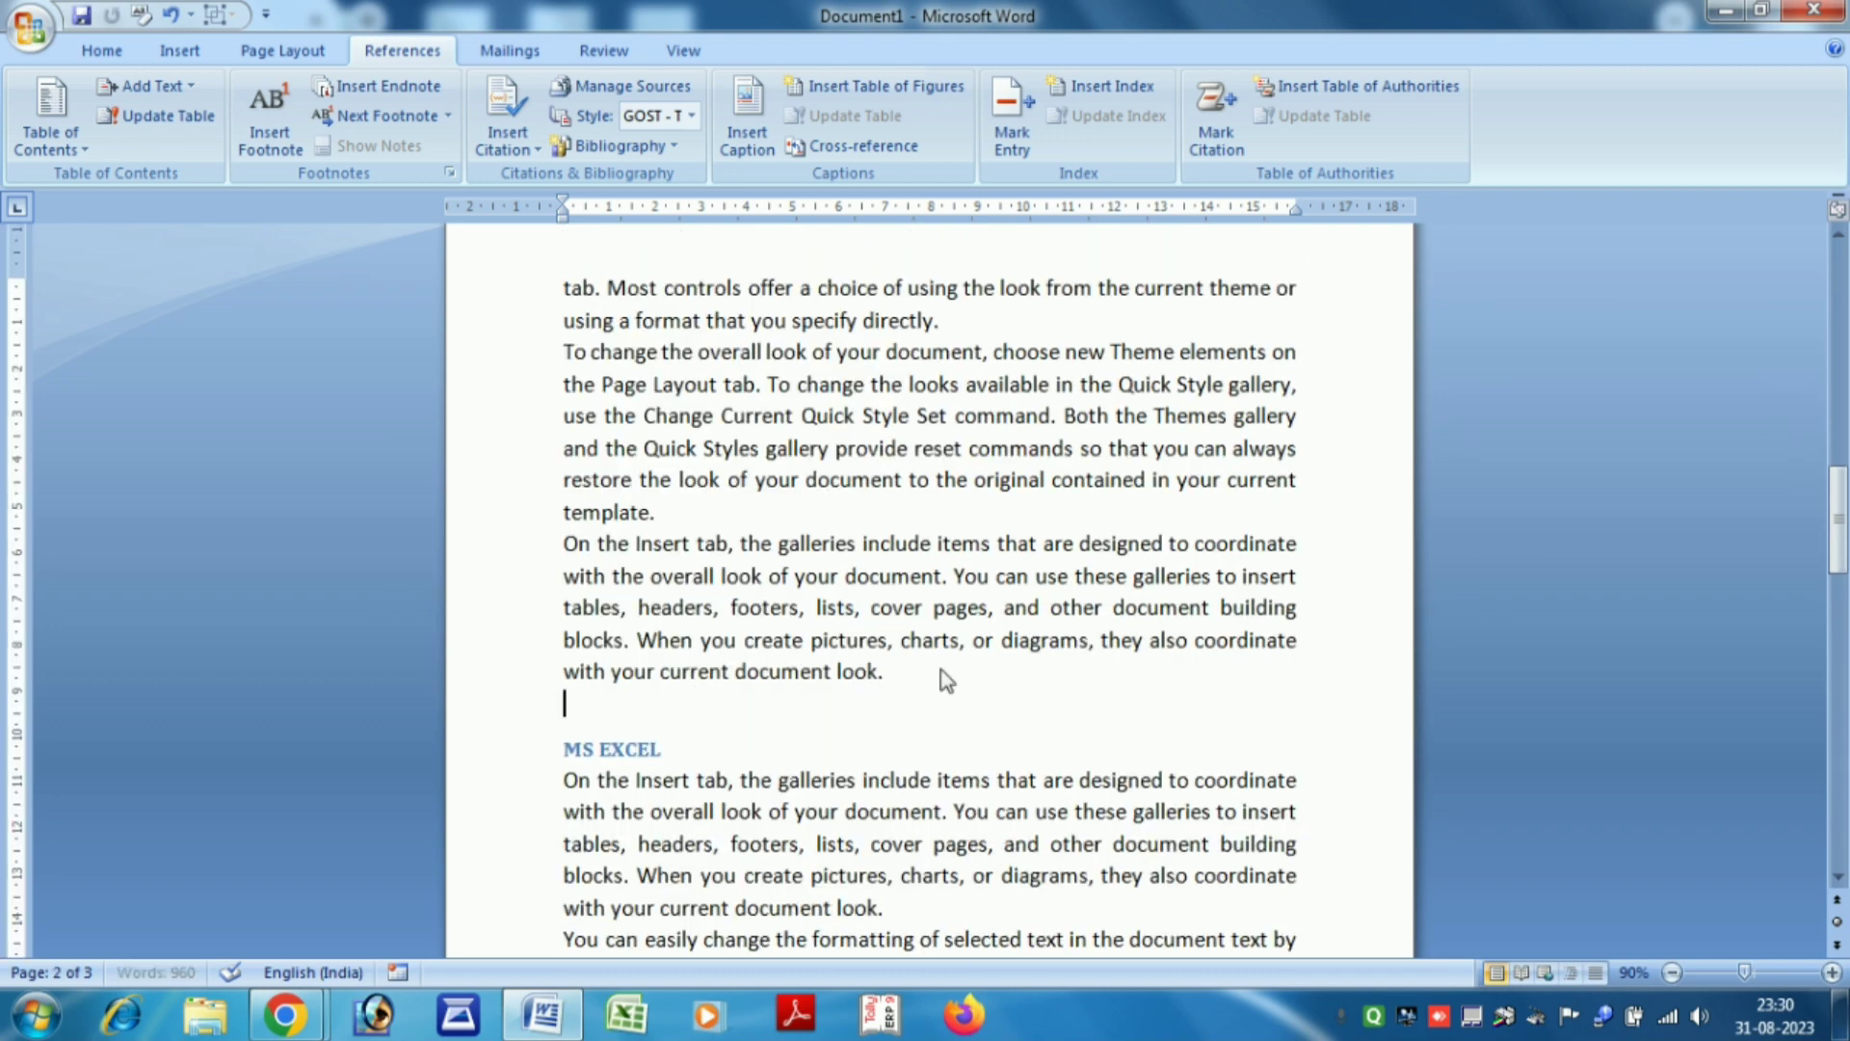
type("HOME")
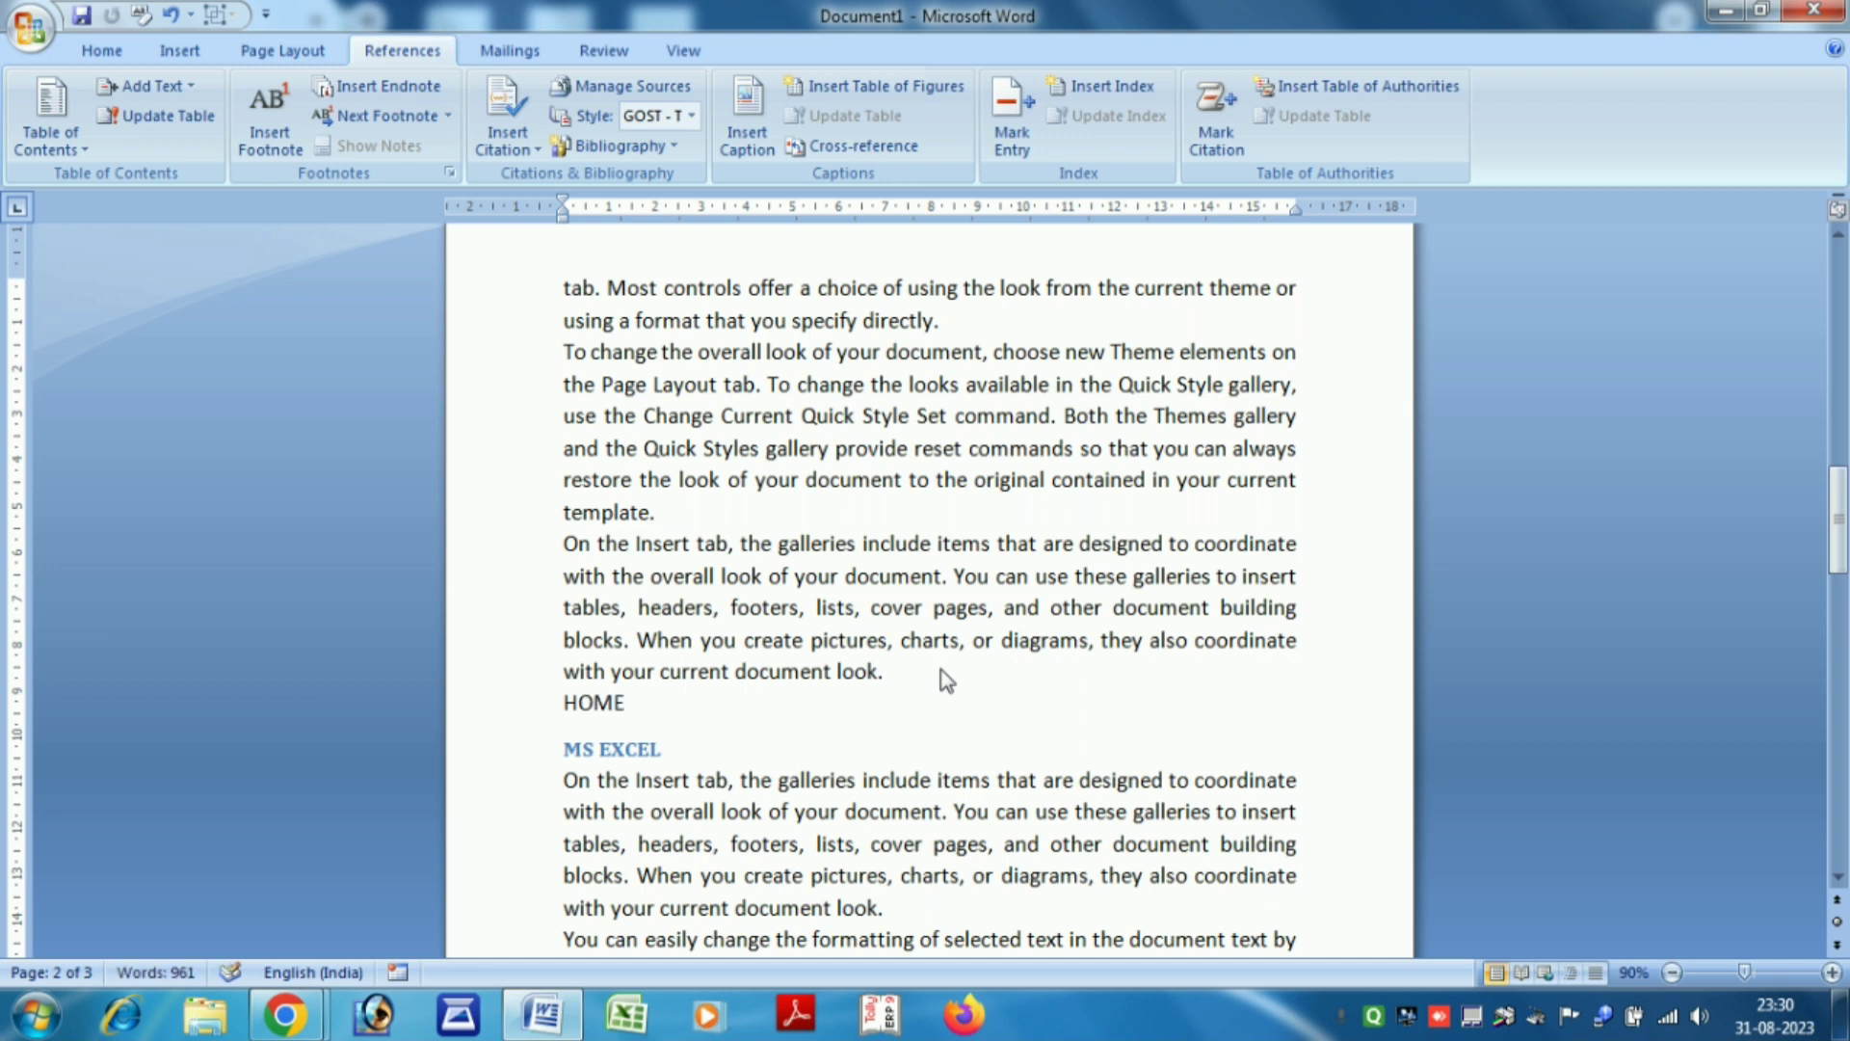
key("Return")
key("ctrl+Return")
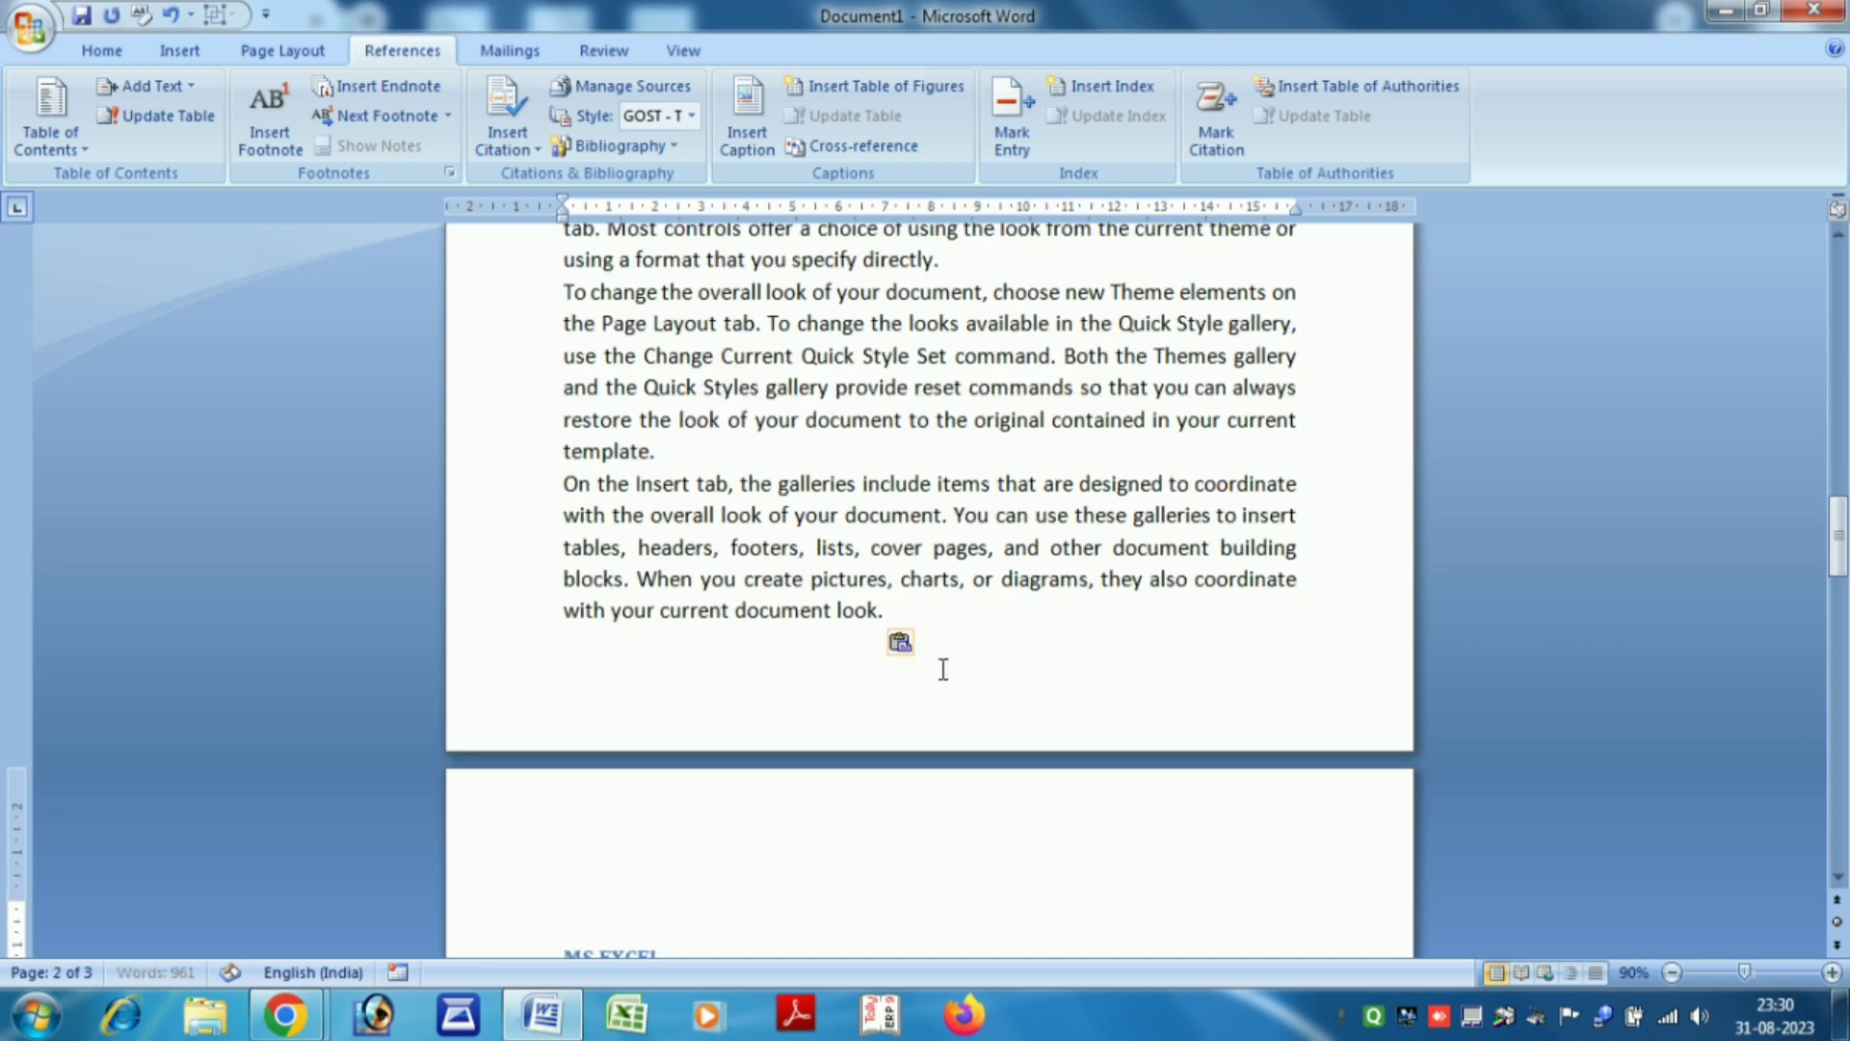
Add the heading INSERT after the HOME text and paste the sample paragraphs under it
type("INSERT")
key("Return")
key("ctrl+v")
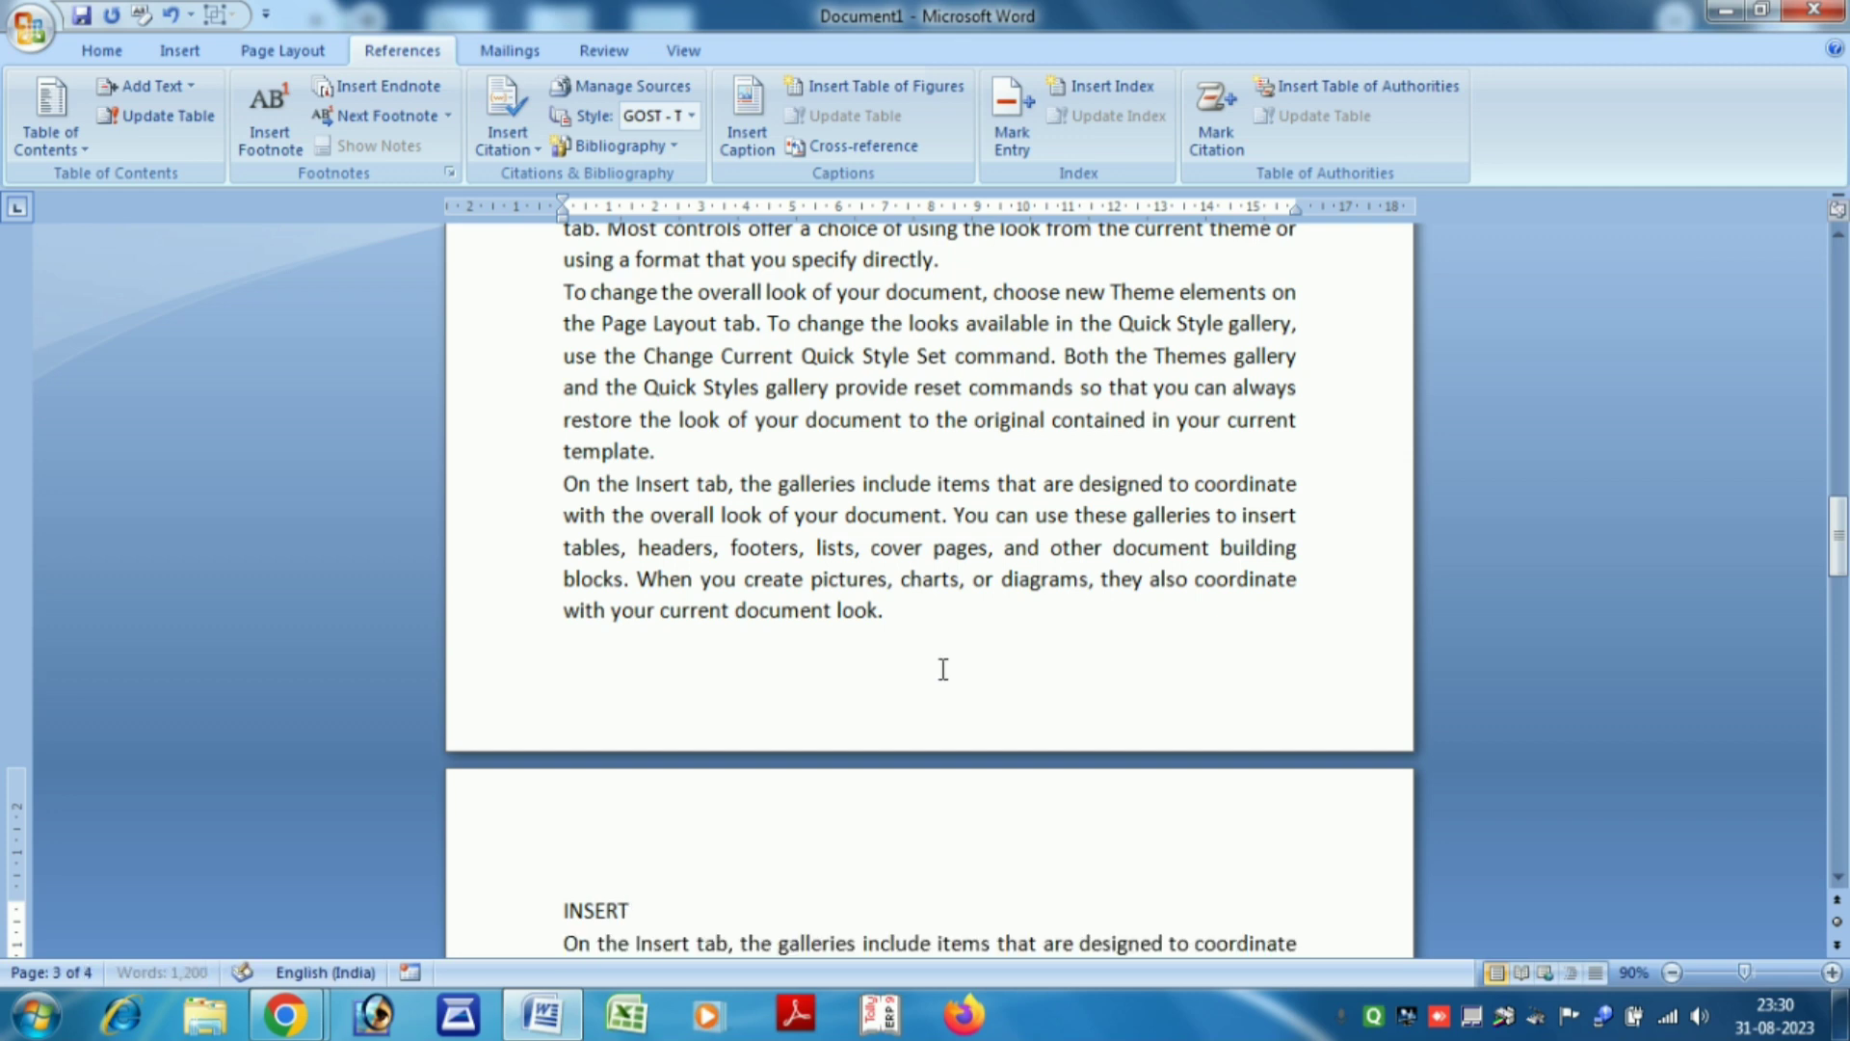
Add the heading PAGE LAYOUT after the INSERT text above MS EXCEL, paste the sample paragraphs under it, and remove the trailing empty line
scroll(944, 669, "down", 8)
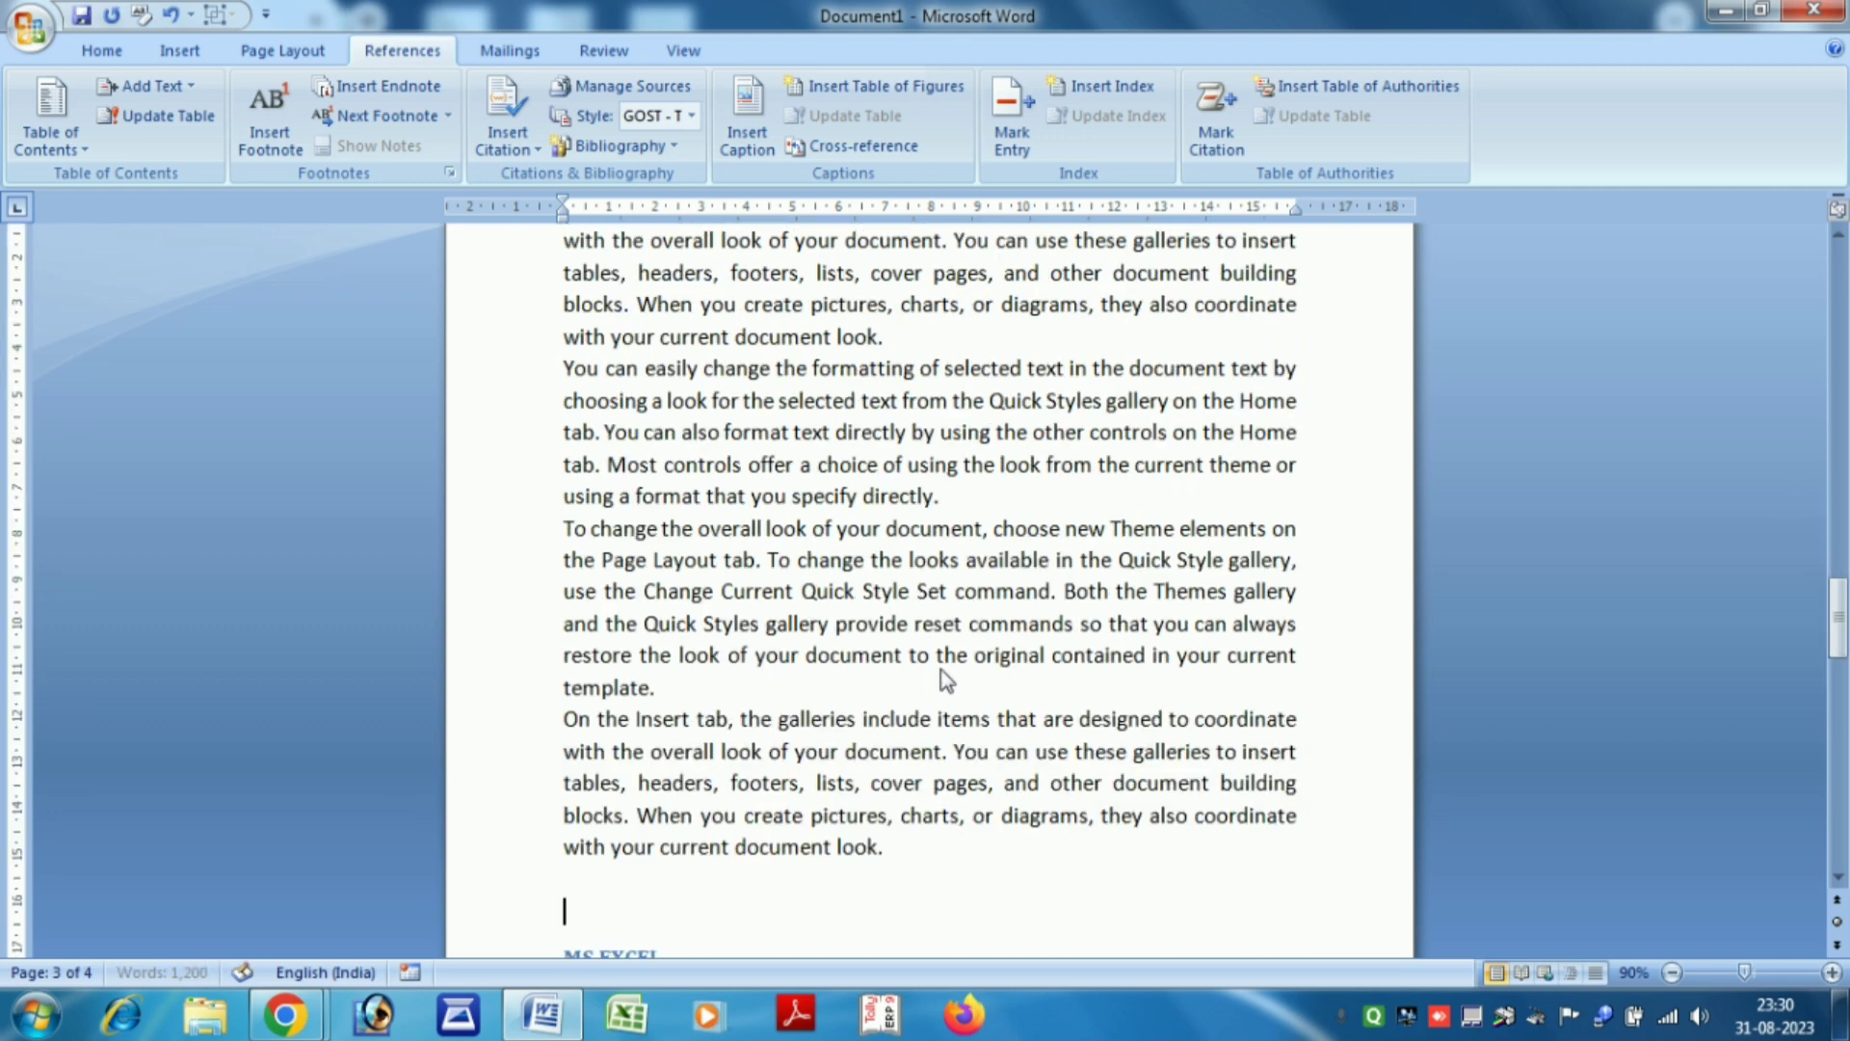
key("BackSpace")
type("PA")
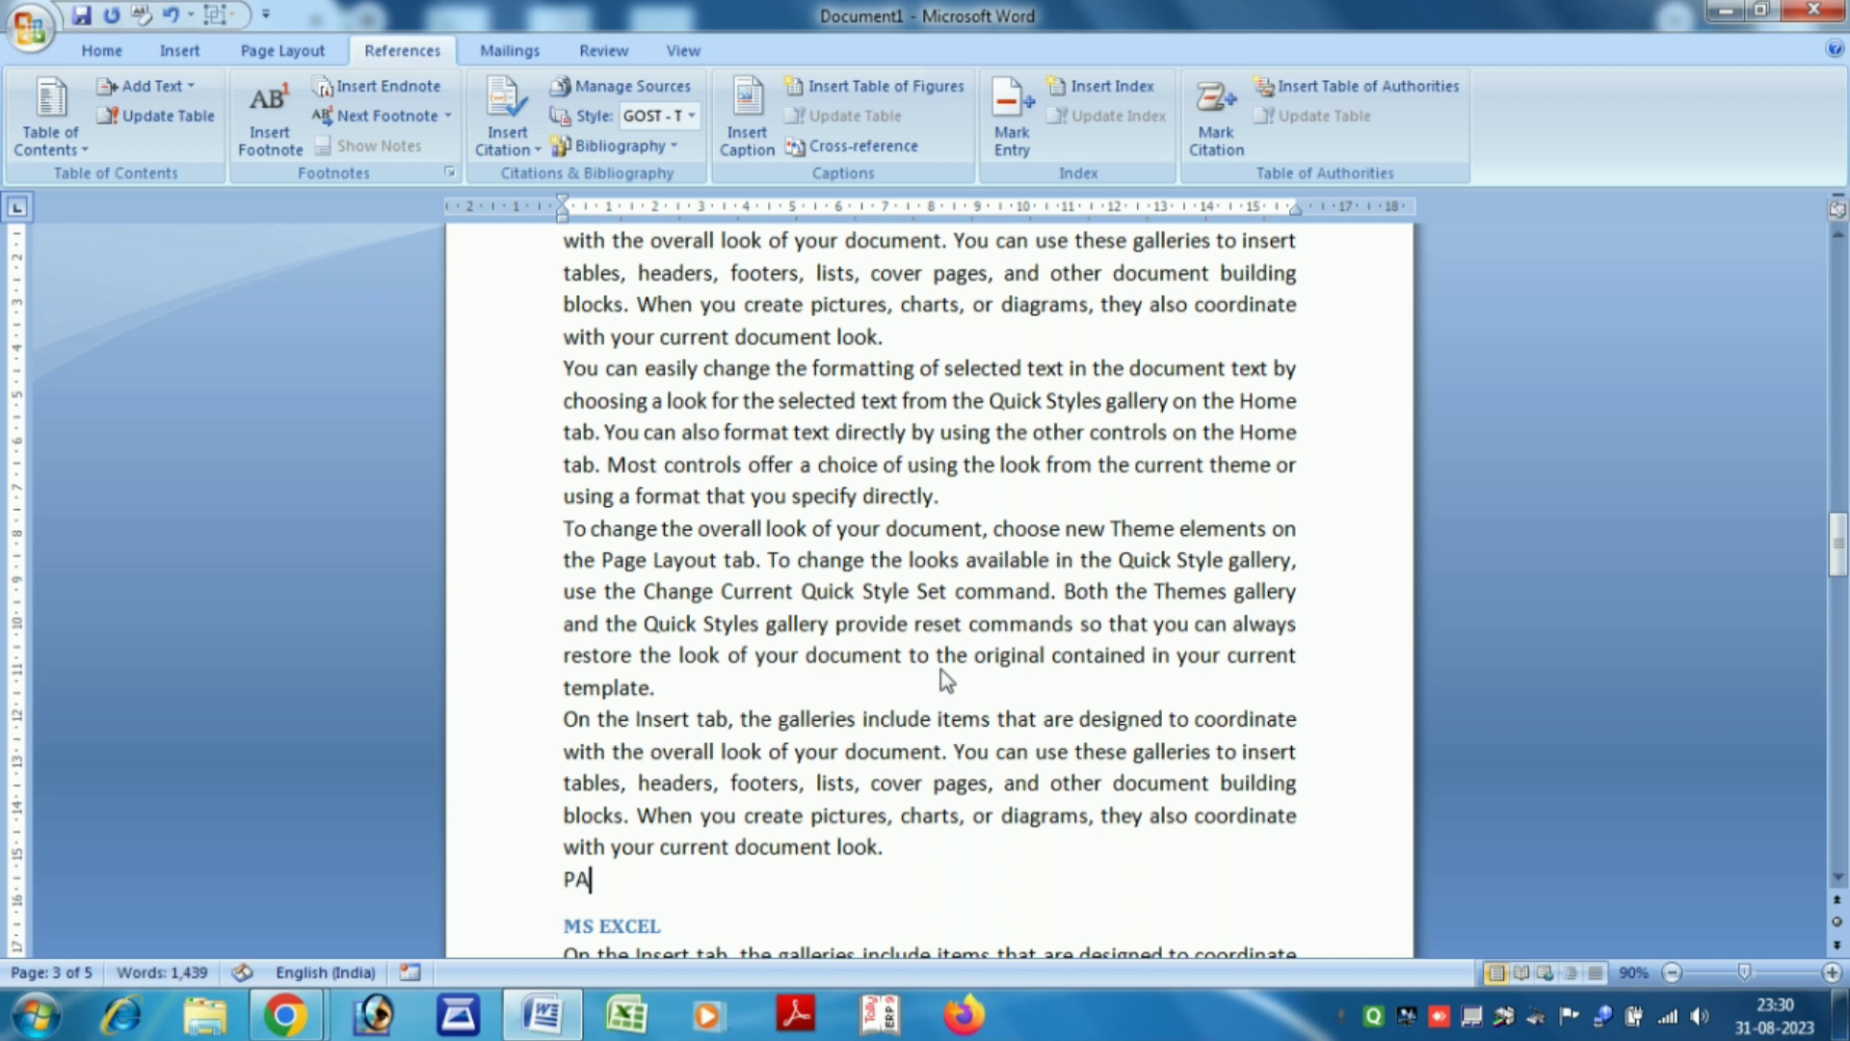
type("GE LA")
type("UOU")
key("BackSpace")
key("BackSpace")
key("BackSpace")
type("YO")
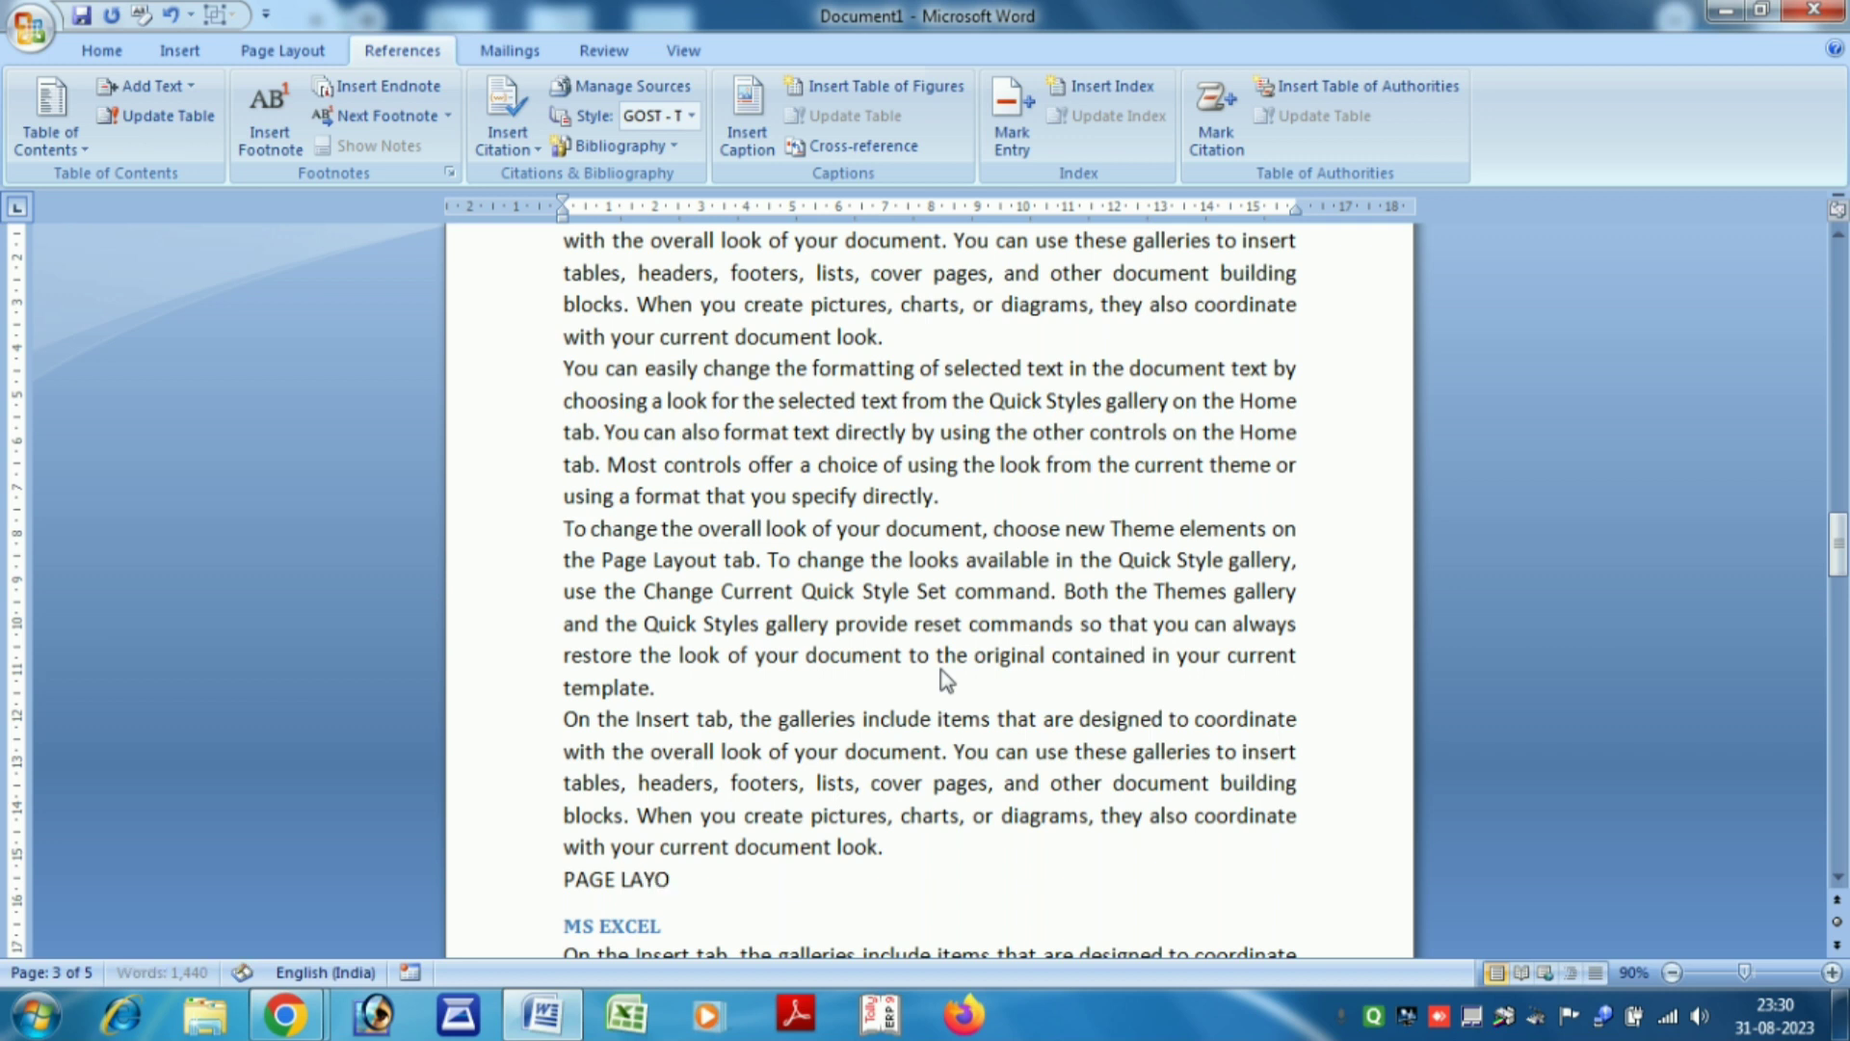
type("UT")
key("Return")
type("On the Insert tab, the galleries include items that are designed to coordinate with the overall look of your document. You can use these galleries to insert tables, headers, footers, lists, cover pages, and other document building blocks. When you create pictures, charts, or diagrams, they also coordinate with your current document look. You can easily change the formatting of selected text in the document text by choosing a look for the selected text from the Quick Styles gallery on the Home tab. You can also format text directly by using the other controls on the Home tab. Most controls offer a choice of using the look from the current theme or using a format that you specify directly. To change the overall look of your document, choose new Theme elements on the Page Layout tab. To change the looks available in the Quick Style gallery, use the Change Current Quick Style Set command. Both the Themes gallery and the Quick Styles gallery provide reset commands so that you can always restore the look of your document to the original contained in your current template. On the Insert tab, the galleries include items that are designed to coordinate with the overall look of your document. You can use these galleries to insert tables, headers, footers, lists, cover pages, and other document building blocks. When you create pictures, charts, or diagrams, they also coordinate with your current document look.")
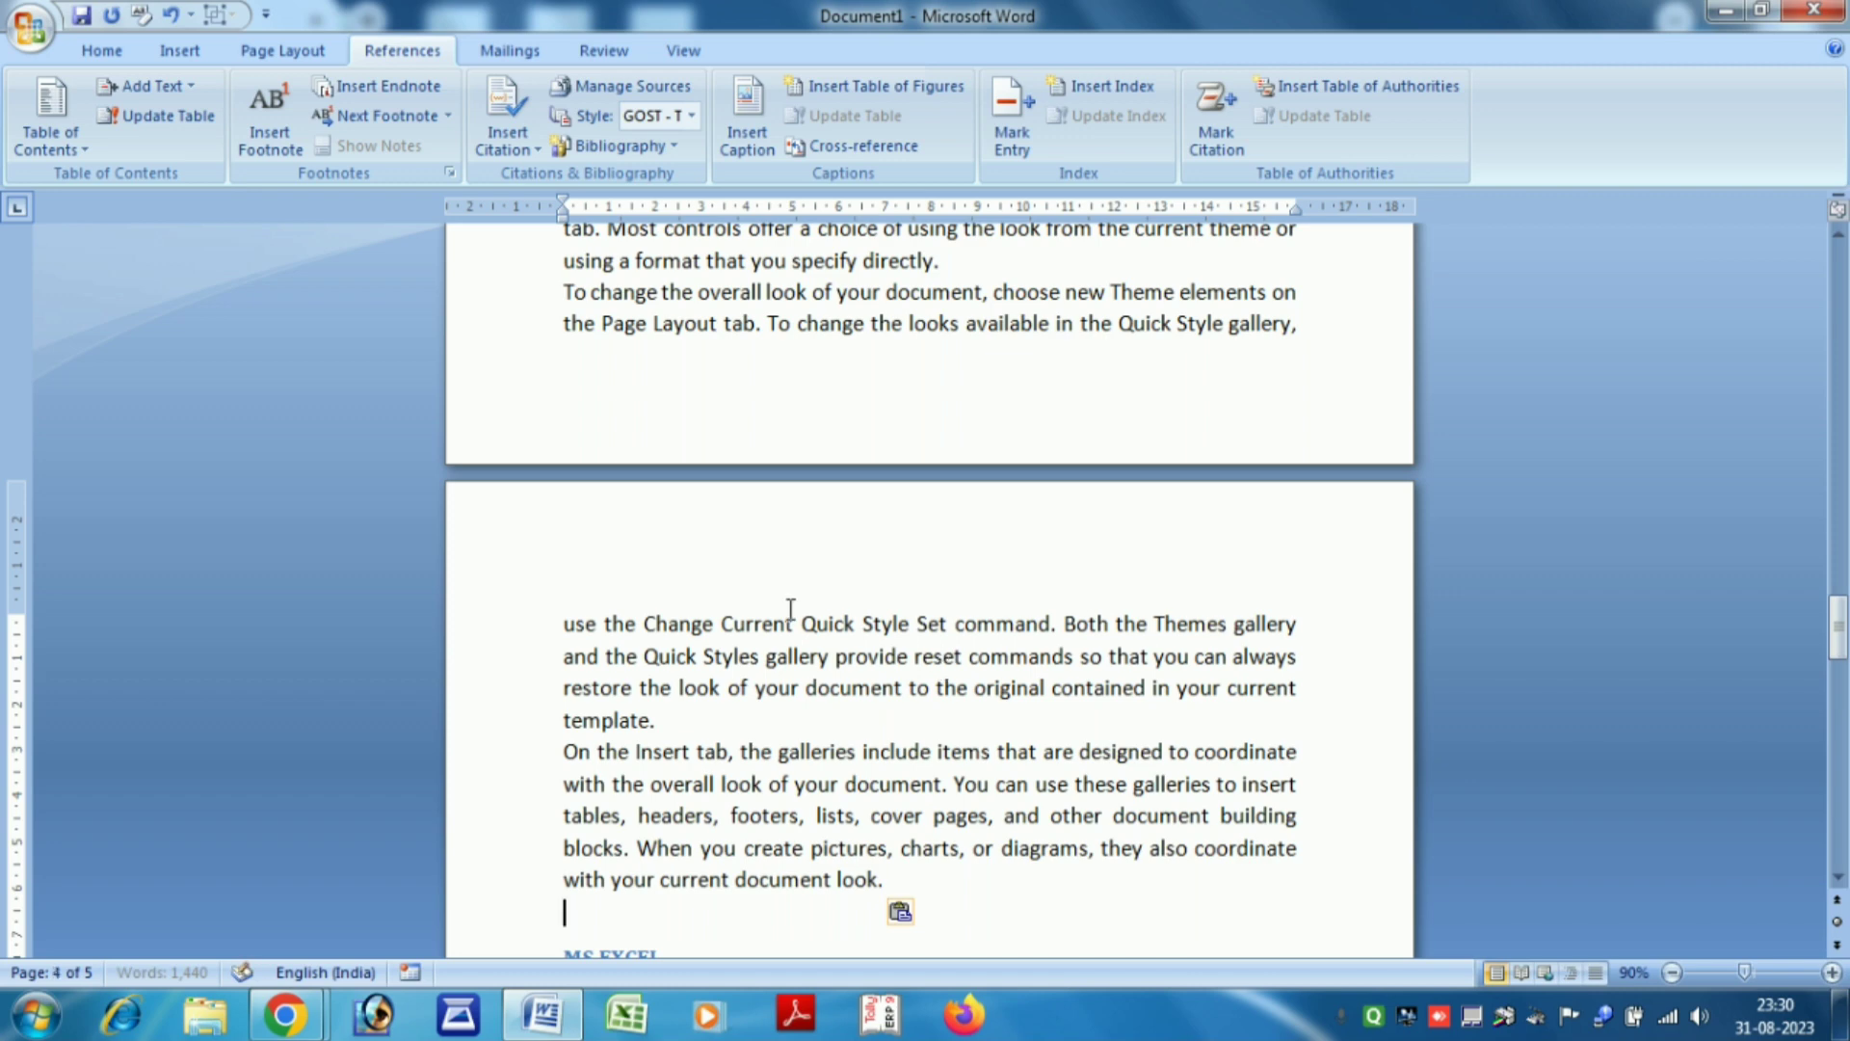
key("BackSpace")
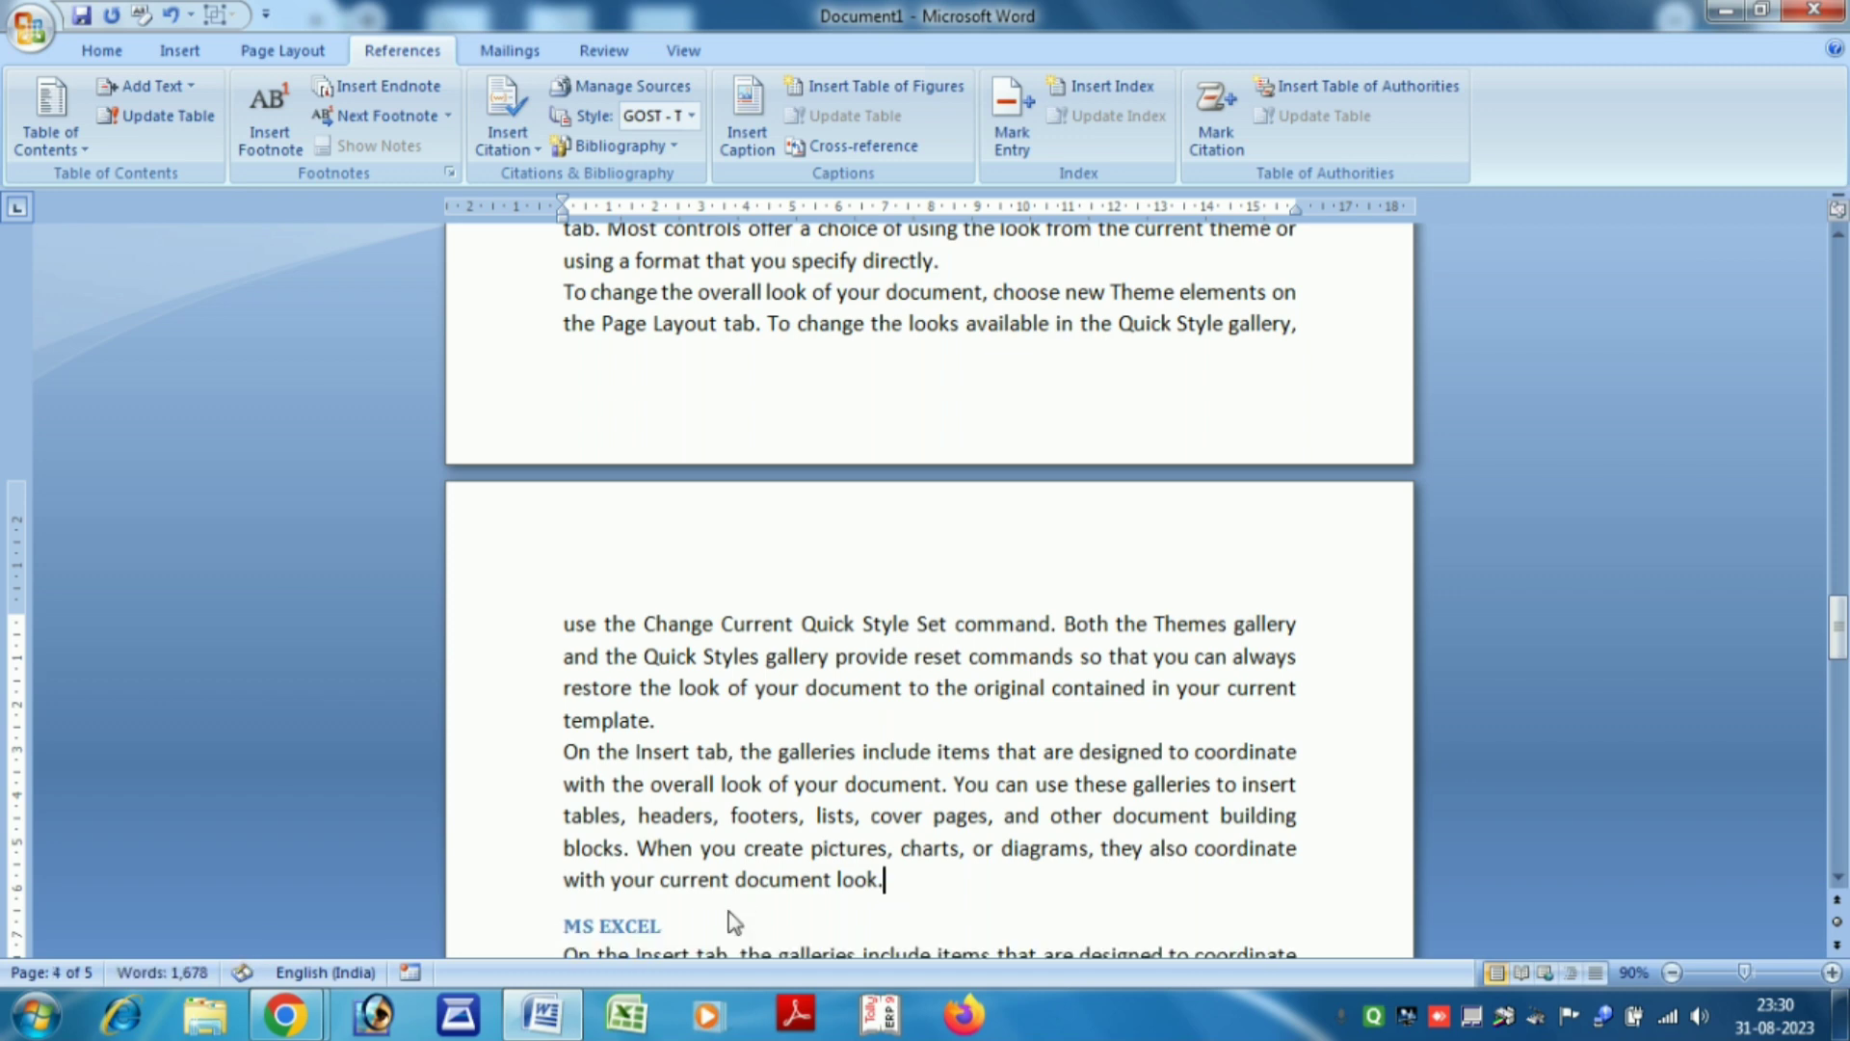
Add the heading HOME after the last MS EXCEL paragraph, above MS POWER POINT, and paste the sample paragraphs under it
scroll(731, 911, "down", 3)
scroll(732, 893, "down", 4)
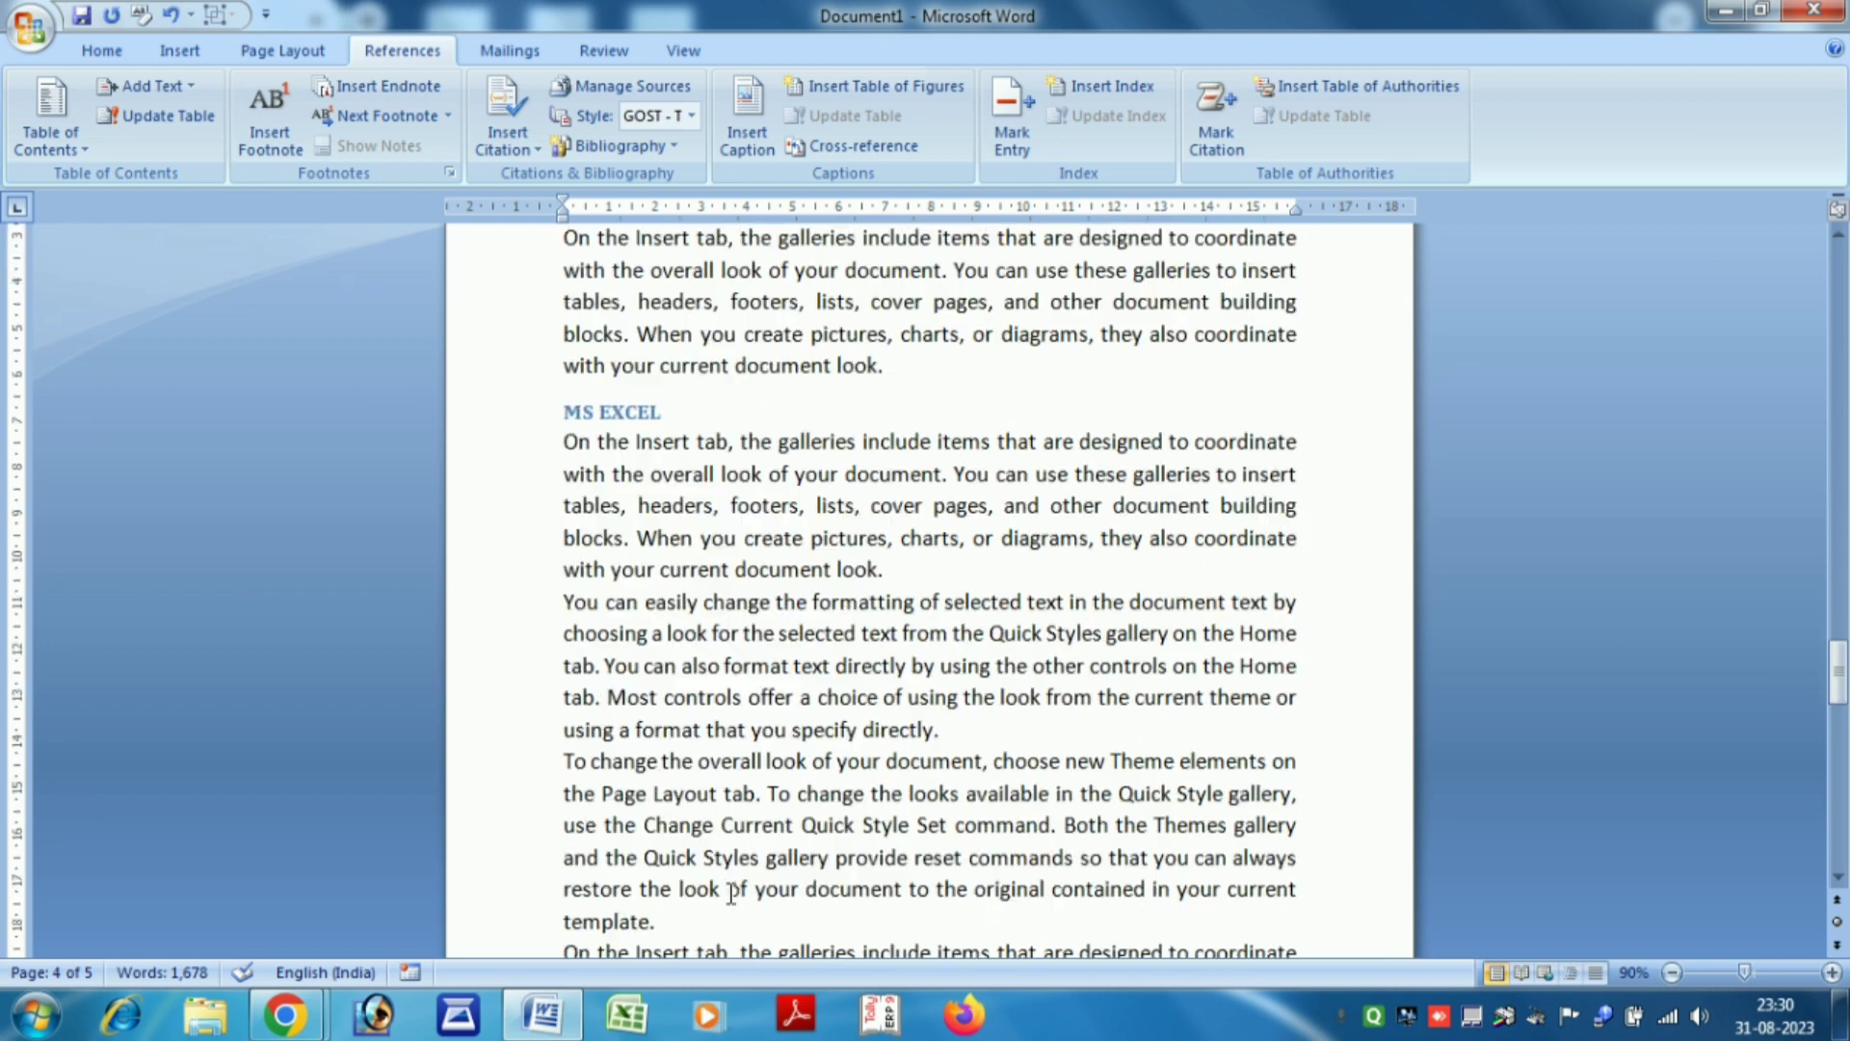
scroll(732, 894, "down", 1)
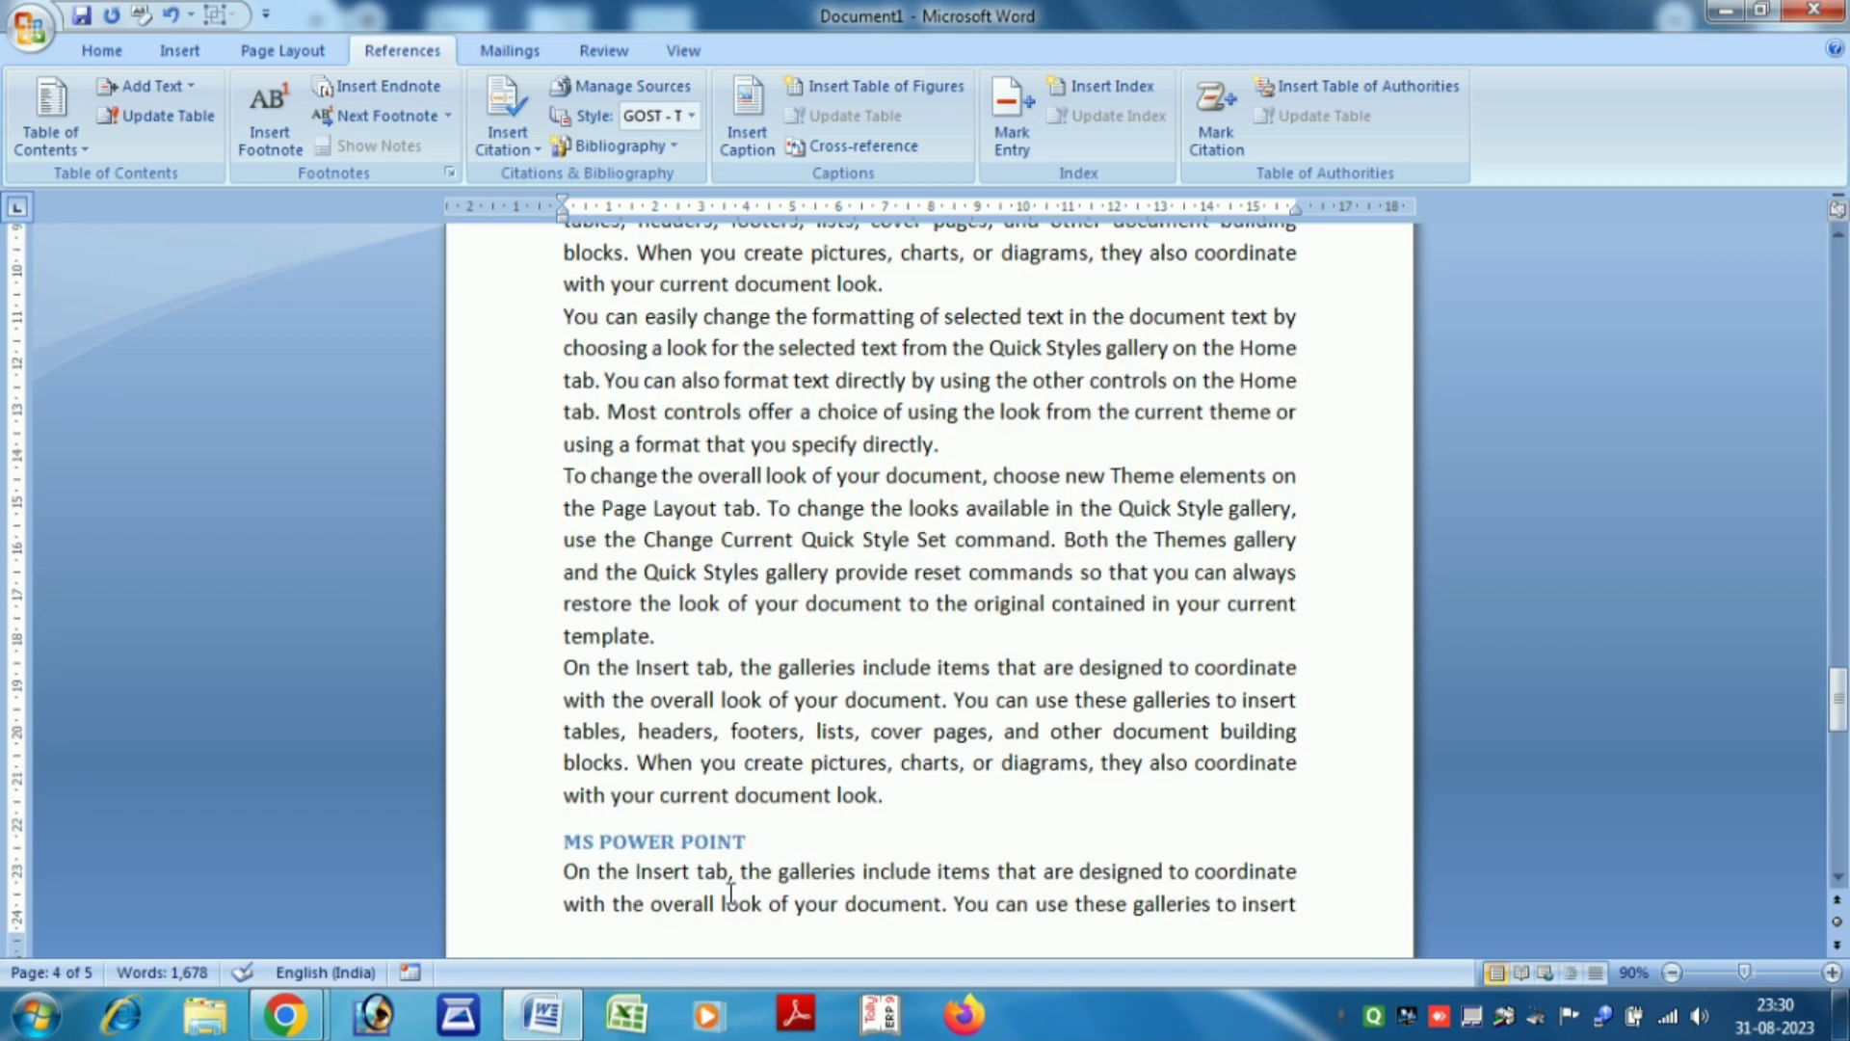
left_click(906, 787)
key("Return")
type("HOME")
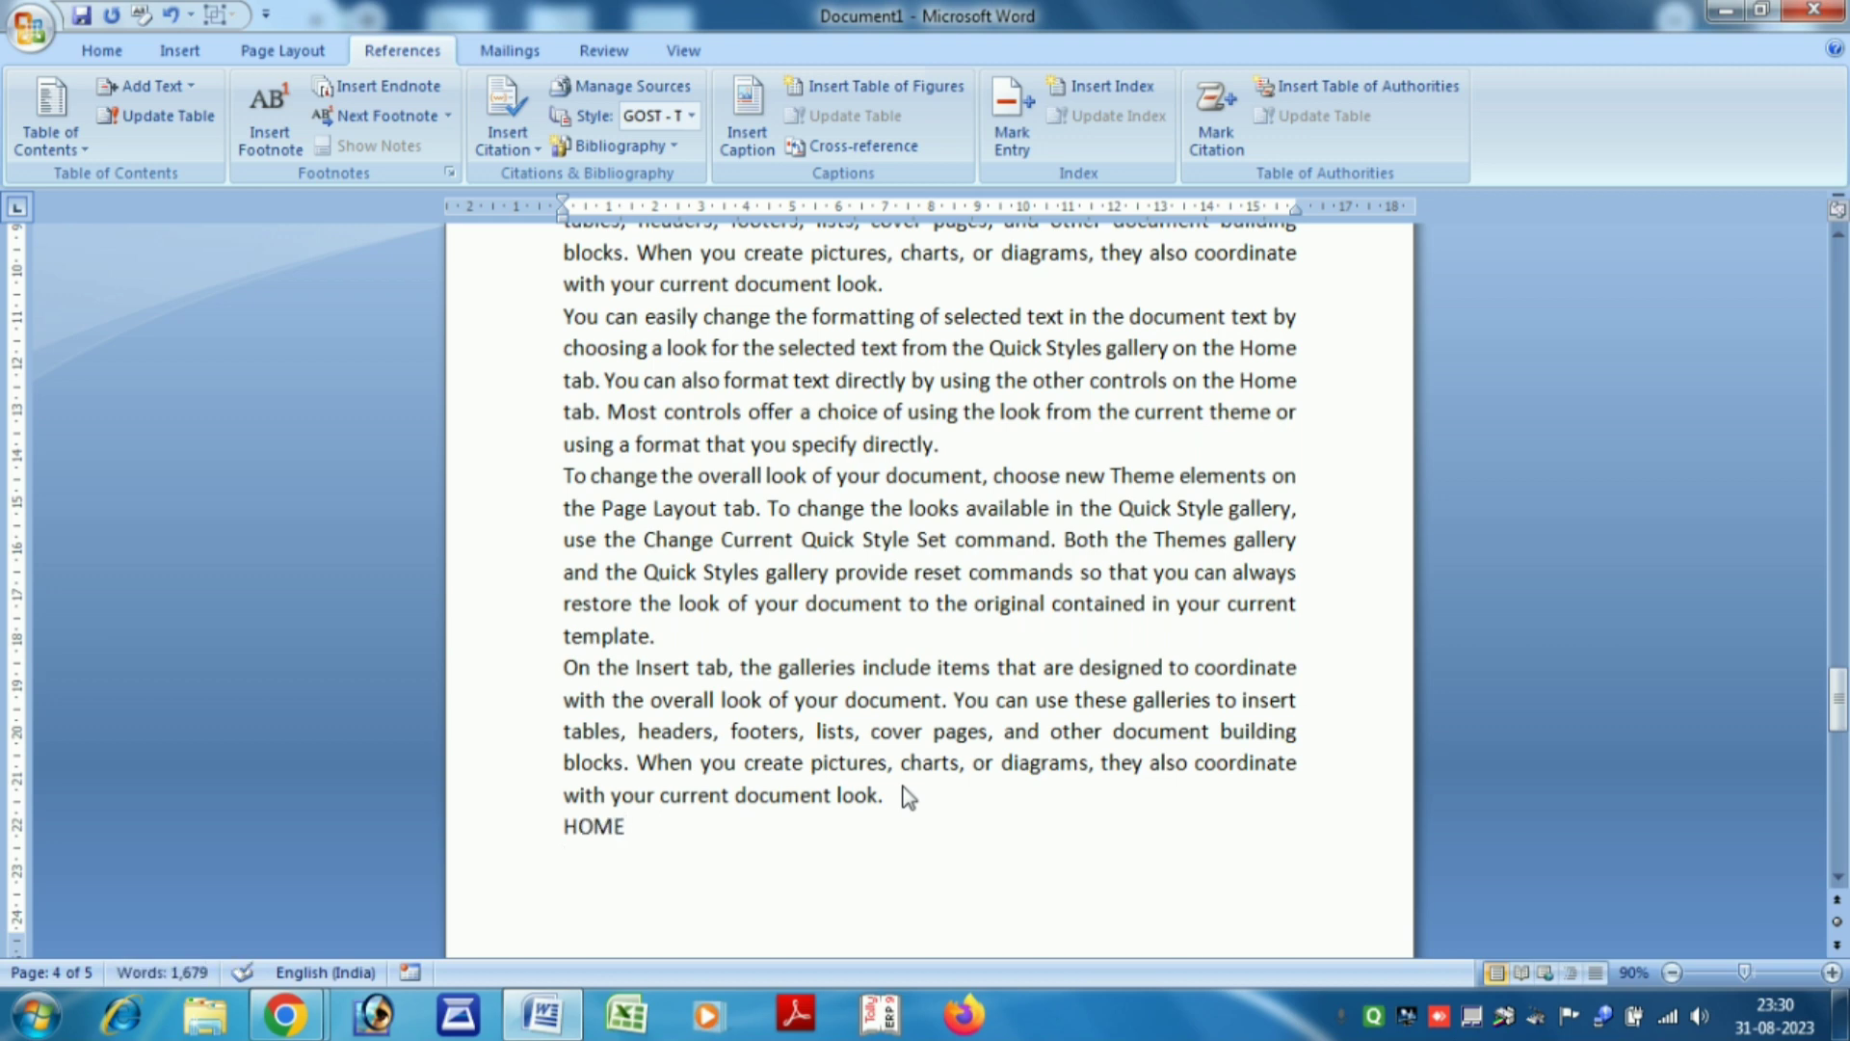
type("On the Insert tab, the galleries include items that are designed to coordinate with the overall look of your document. You can use these galleries to insert tables, headers, footers, lists, cover pages, and other document building blocks. When you create pictures, charts, or diagrams, they also coordinate with your current document look. You can easily change the formatting of selected text in the document text by choosing a look for the selected text from the Quick Styles gallery on the Home tab. You can also format text directly by using the other controls on the Home tab. Most controls offer a choice of using the look from the current theme or using a format that you specify directly. To change the overall look of your document, choose new Theme elements on the Page Layout tab. To change the looks available in the Quick Style gallery, use the Change Current Quick Style Set command. Both the Themes gallery and the Quick Styles gallery provide reset commands so that you can always restore the look of your document to the original contained in your current template. On the Insert tab, the galleries include items that are designed to coordinate with the overall look of your document. You can use these galleries to insert tables, headers, footers, lists, cover pages, and other document building blocks. When you create pictures, charts, or diagrams, they also coordinate with your current document look.")
Add the heading INSERT after the HOME text of the MS EXCEL section and paste the sample paragraphs under it
type("INSE")
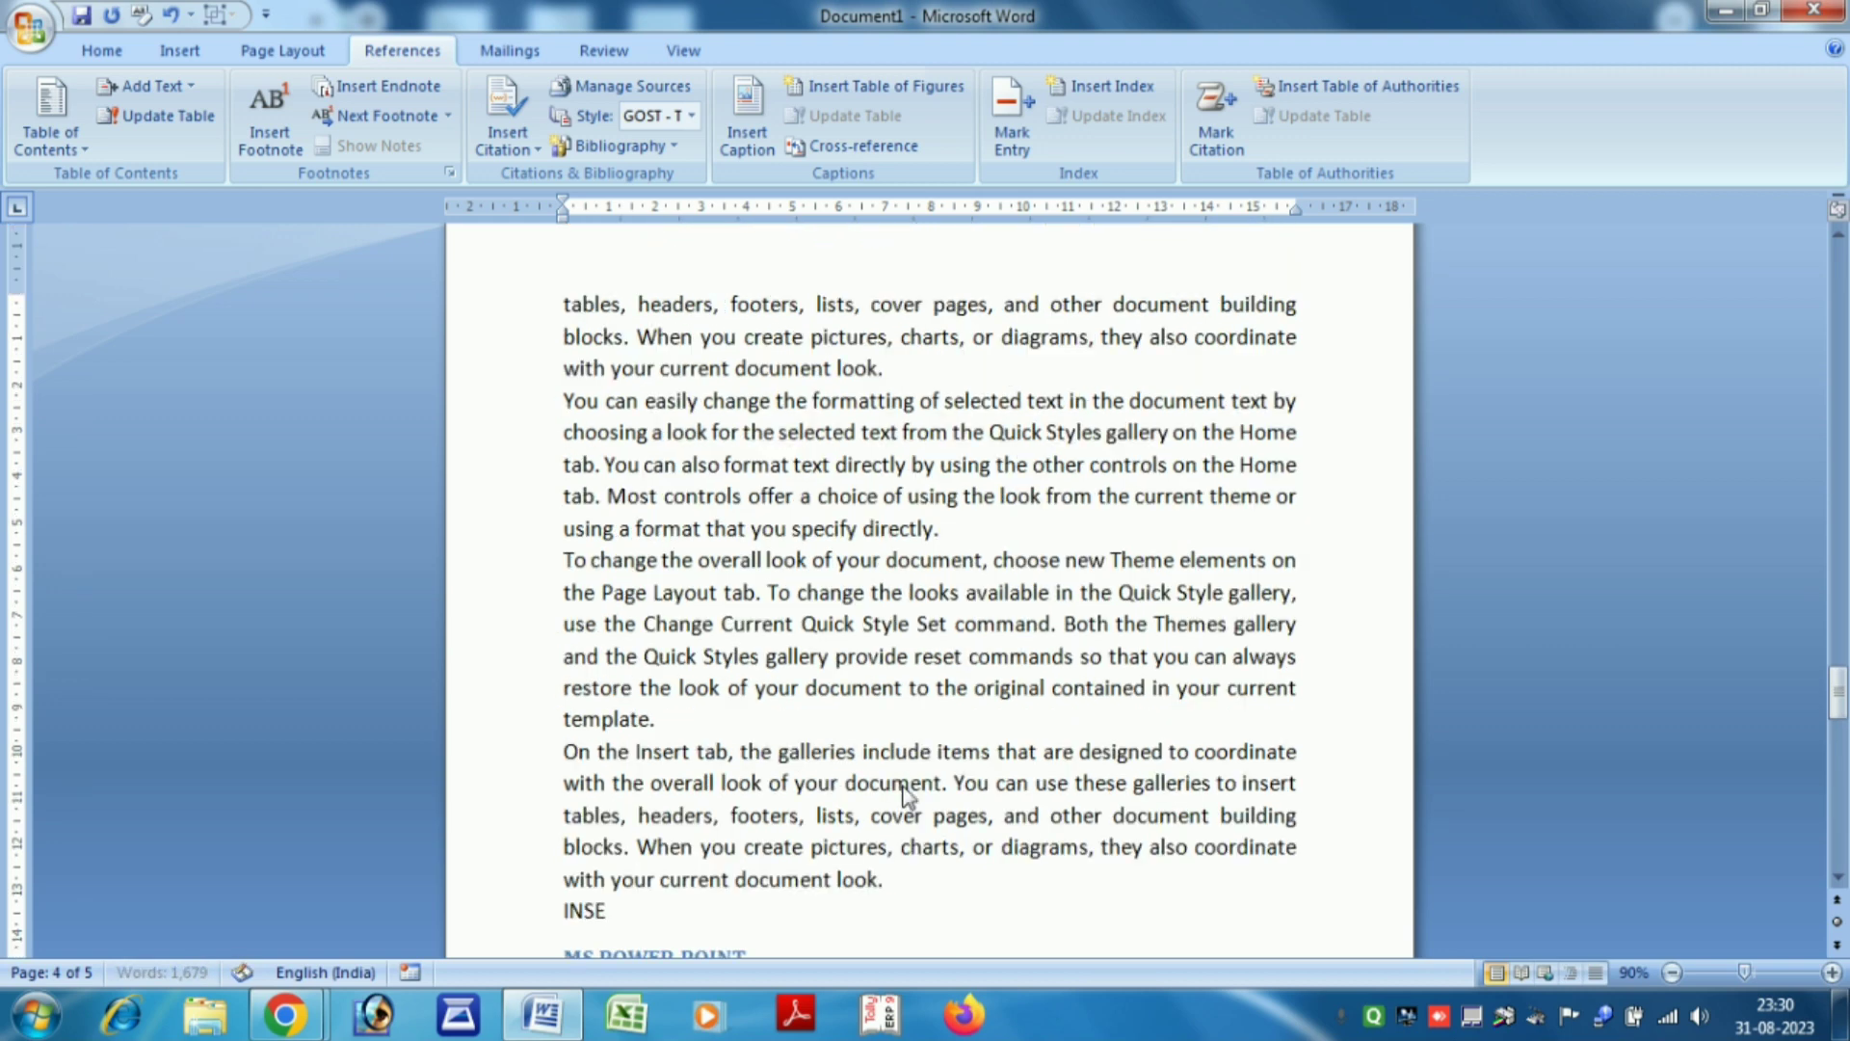
type("RT")
key("Return")
key("ctrl+v")
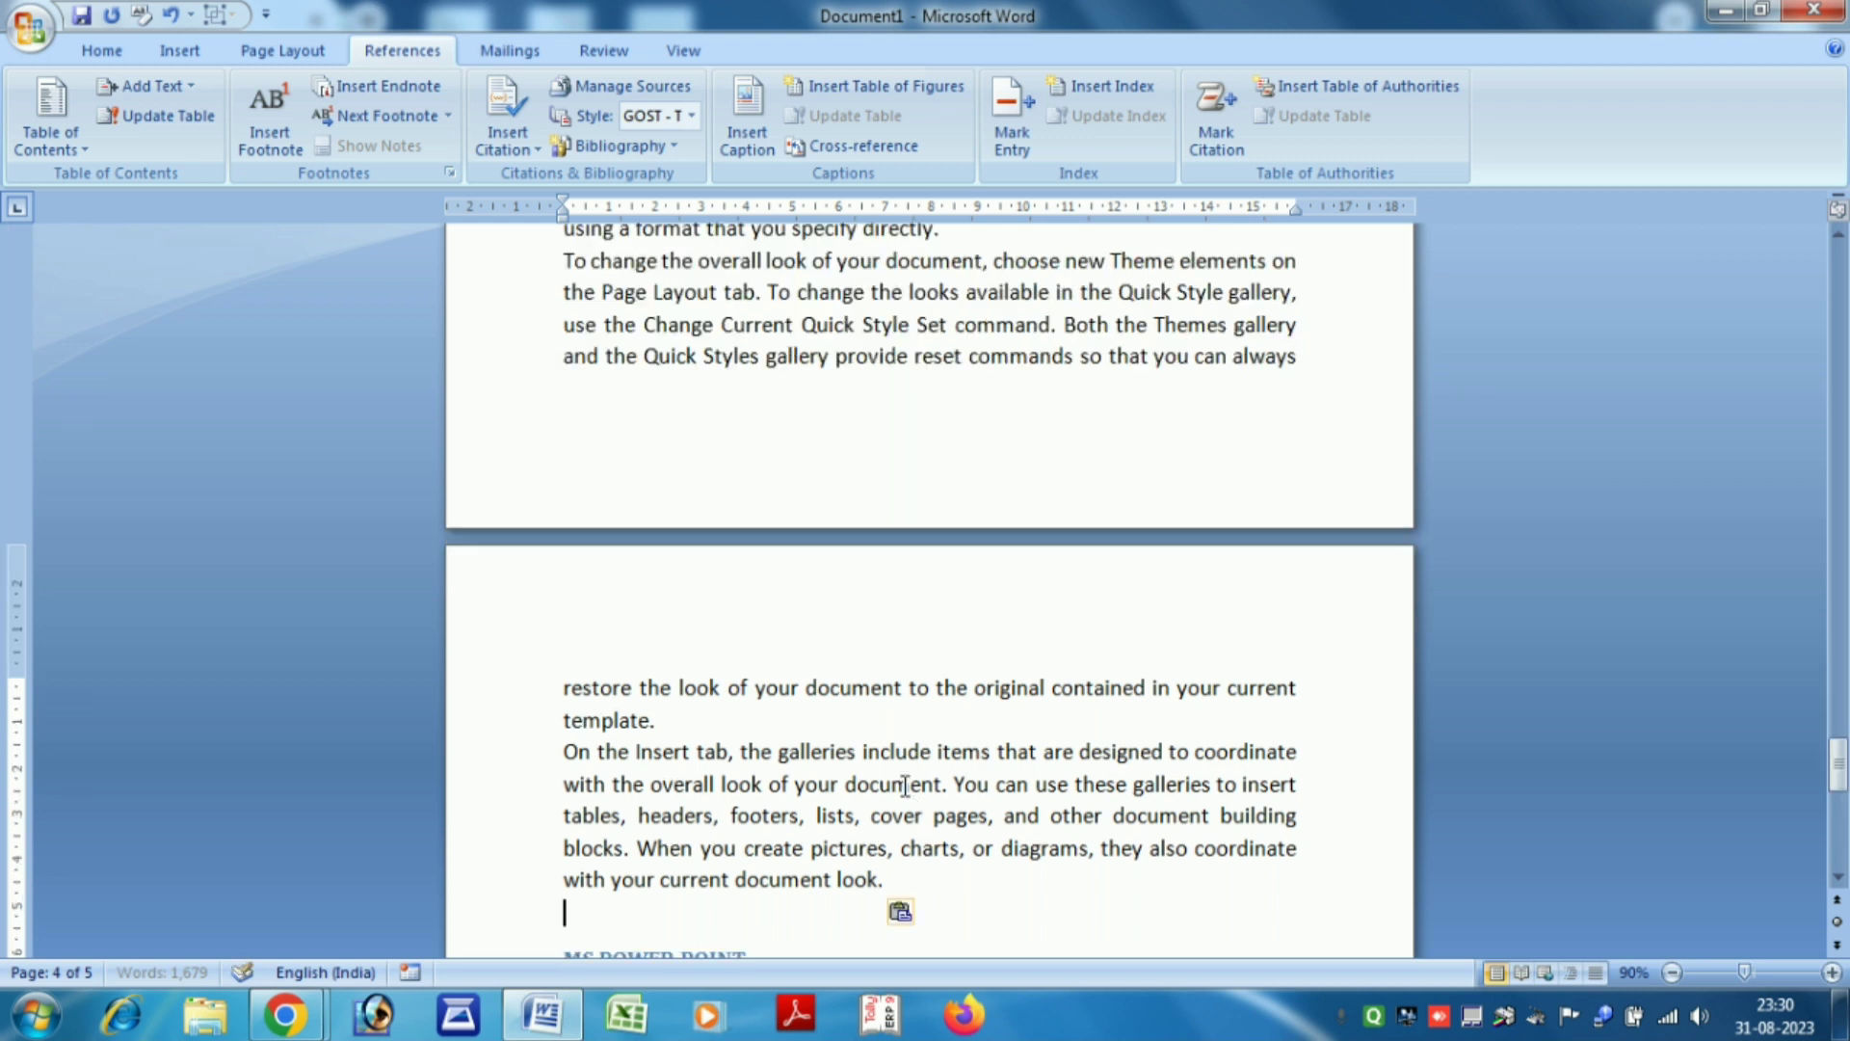
Add the heading PAGE LAYOUT after the INSERT text, above MS POWER POINT, and paste the sample paragraphs under it
type("PAGE LAY")
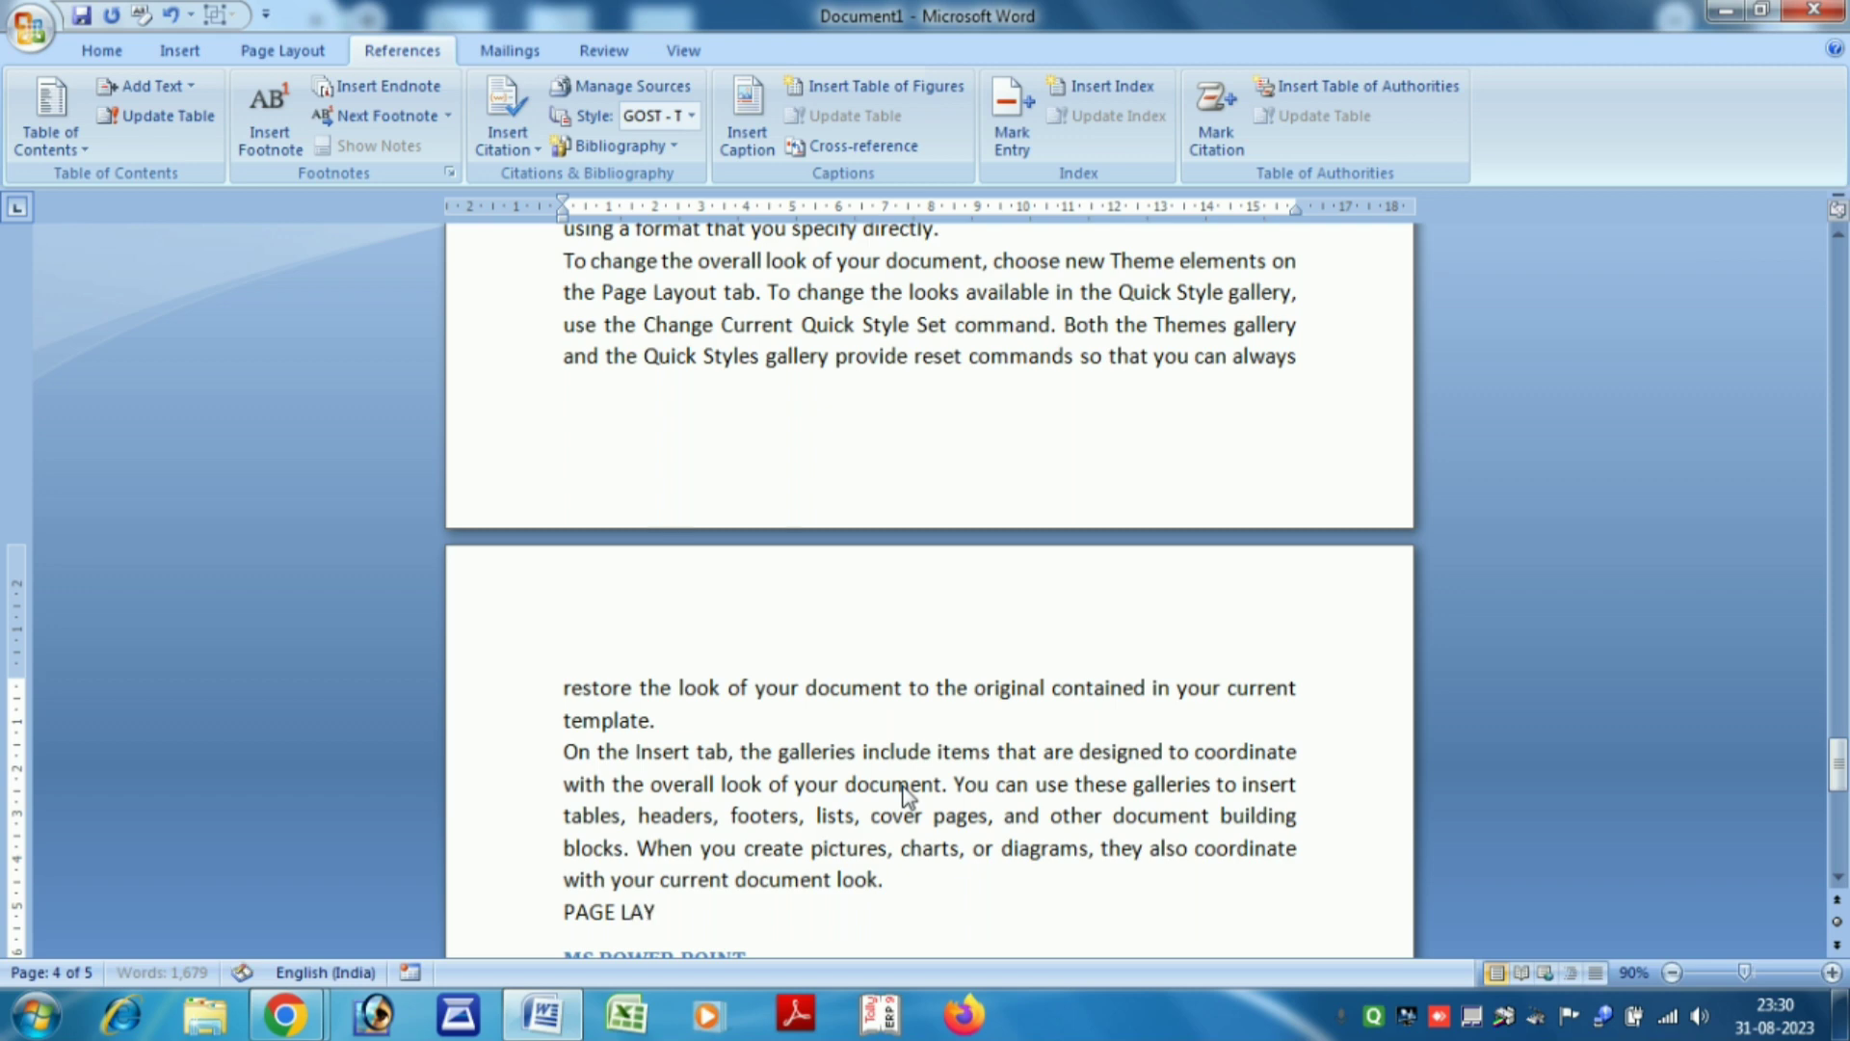
type("OUT")
key("Return")
key("ctrl+v")
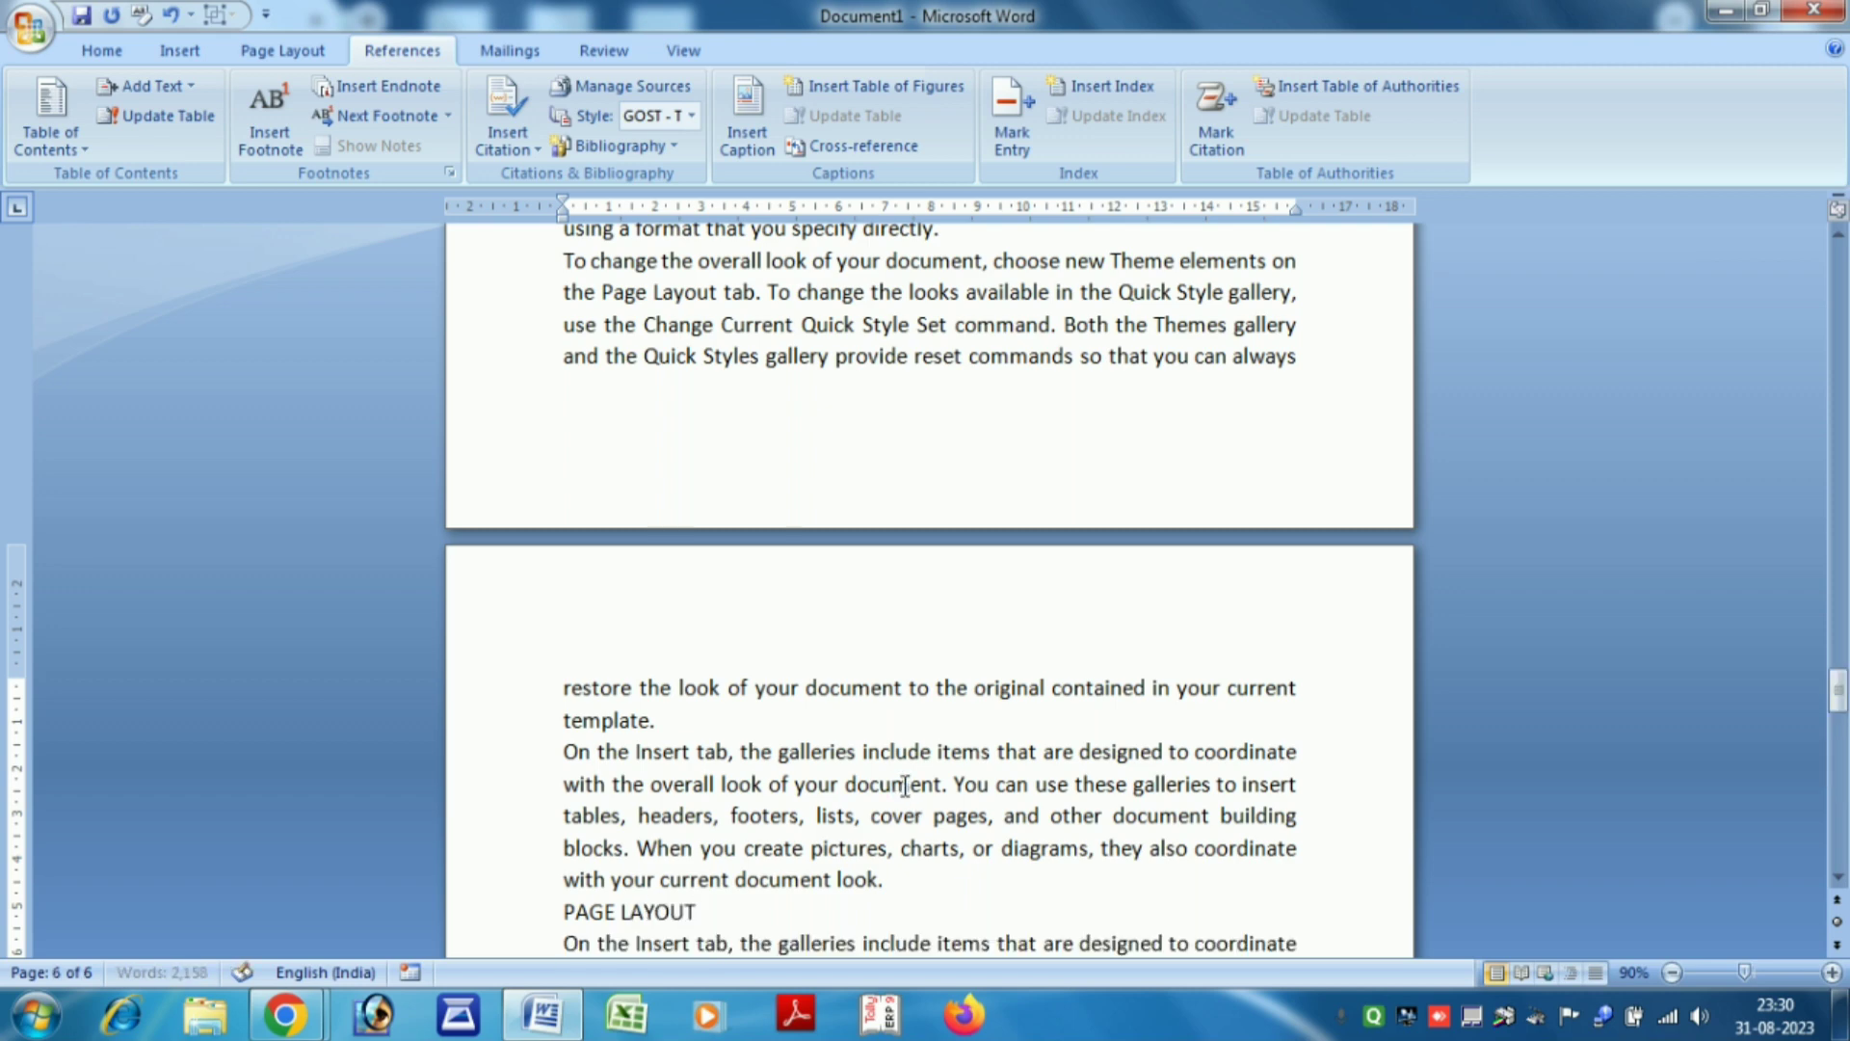
Add the heading HOME after the last MS POWER POINT paragraph at the document's end and paste the sample paragraphs under it
scroll(983, 745, "down", 12)
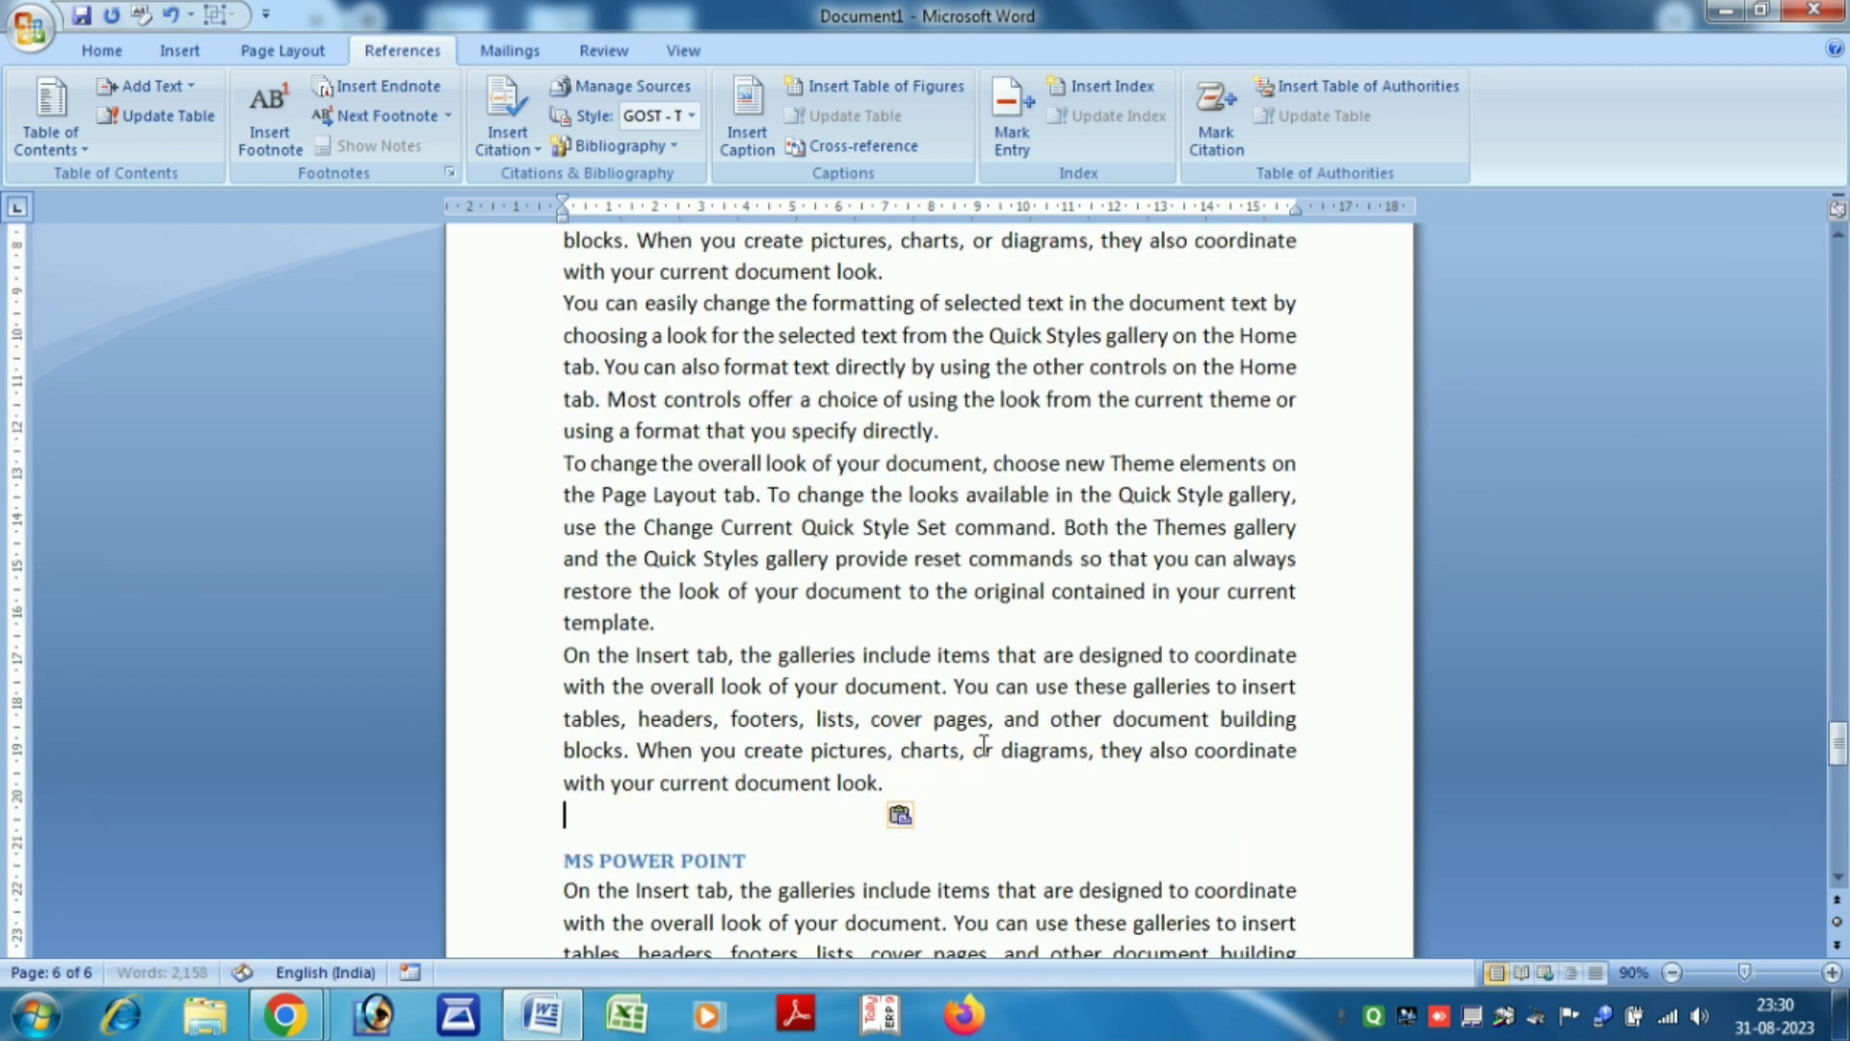
scroll(983, 747, "down", 10)
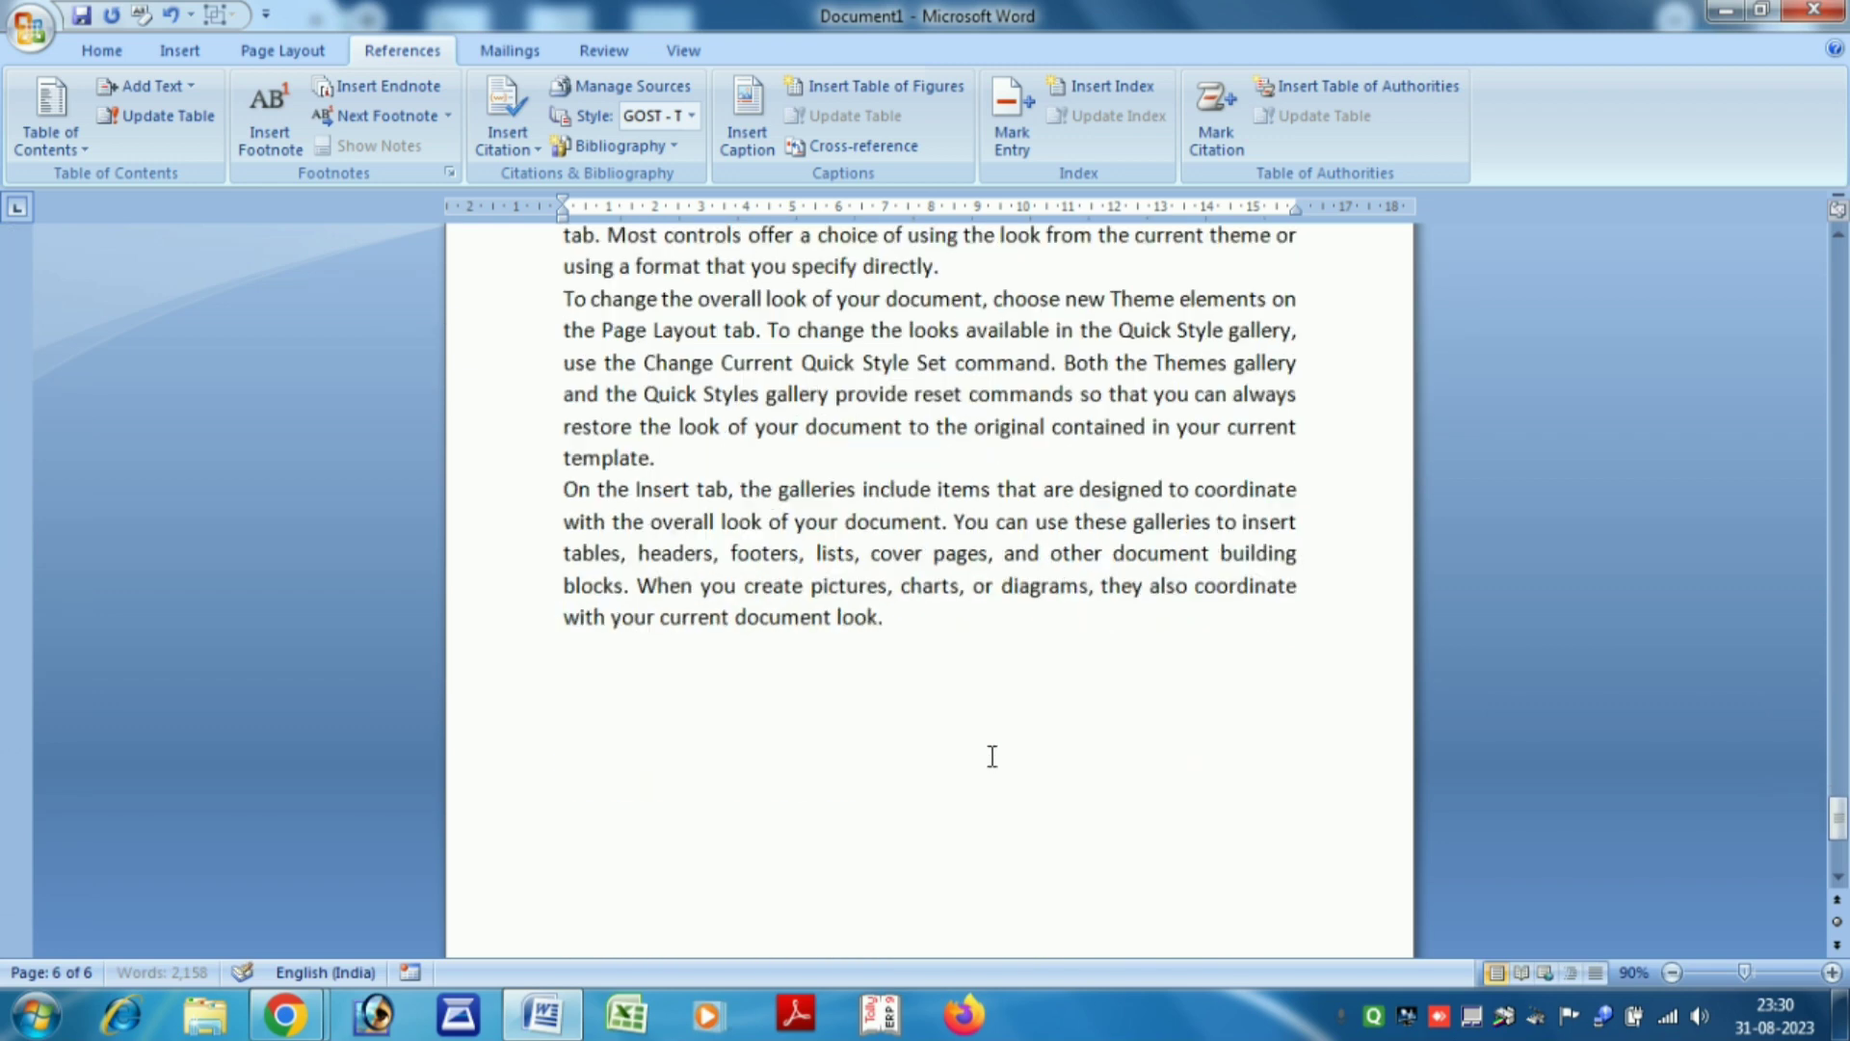
left_click(983, 680)
left_click(974, 643)
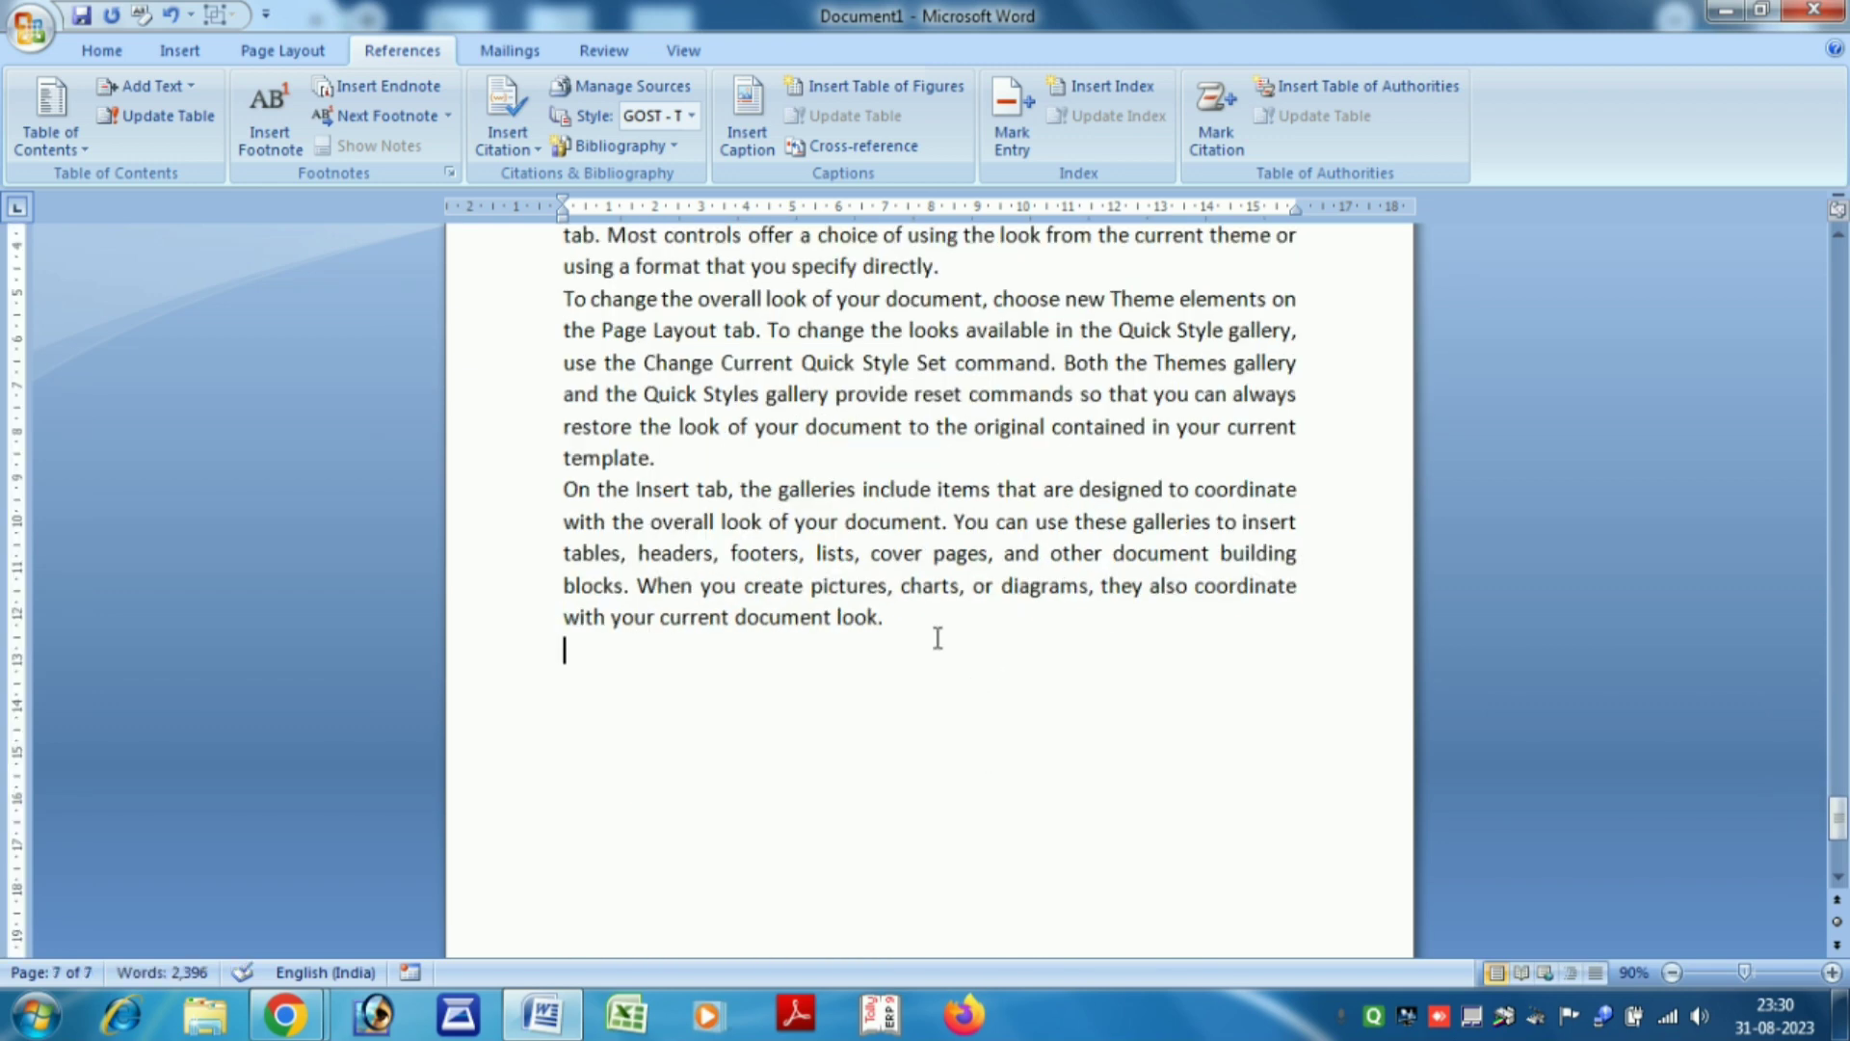
type("HOME")
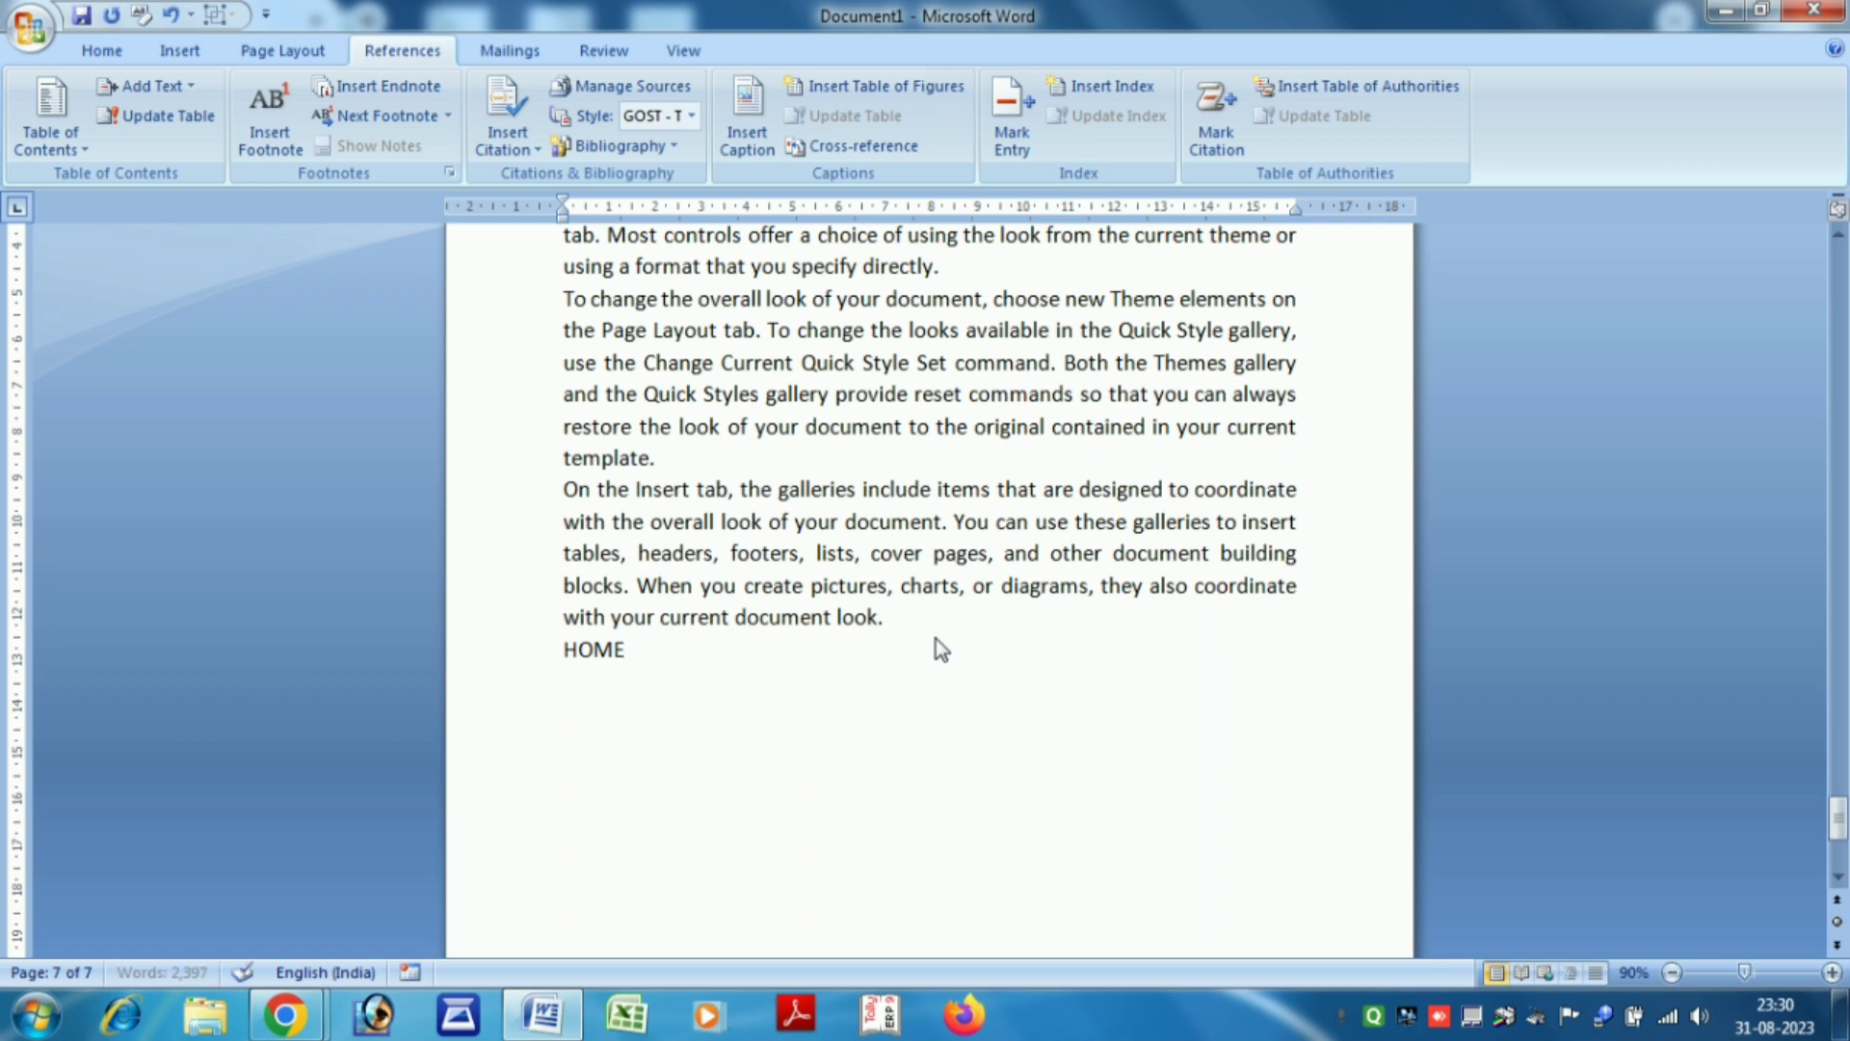
key("Return")
key("ctrl+v")
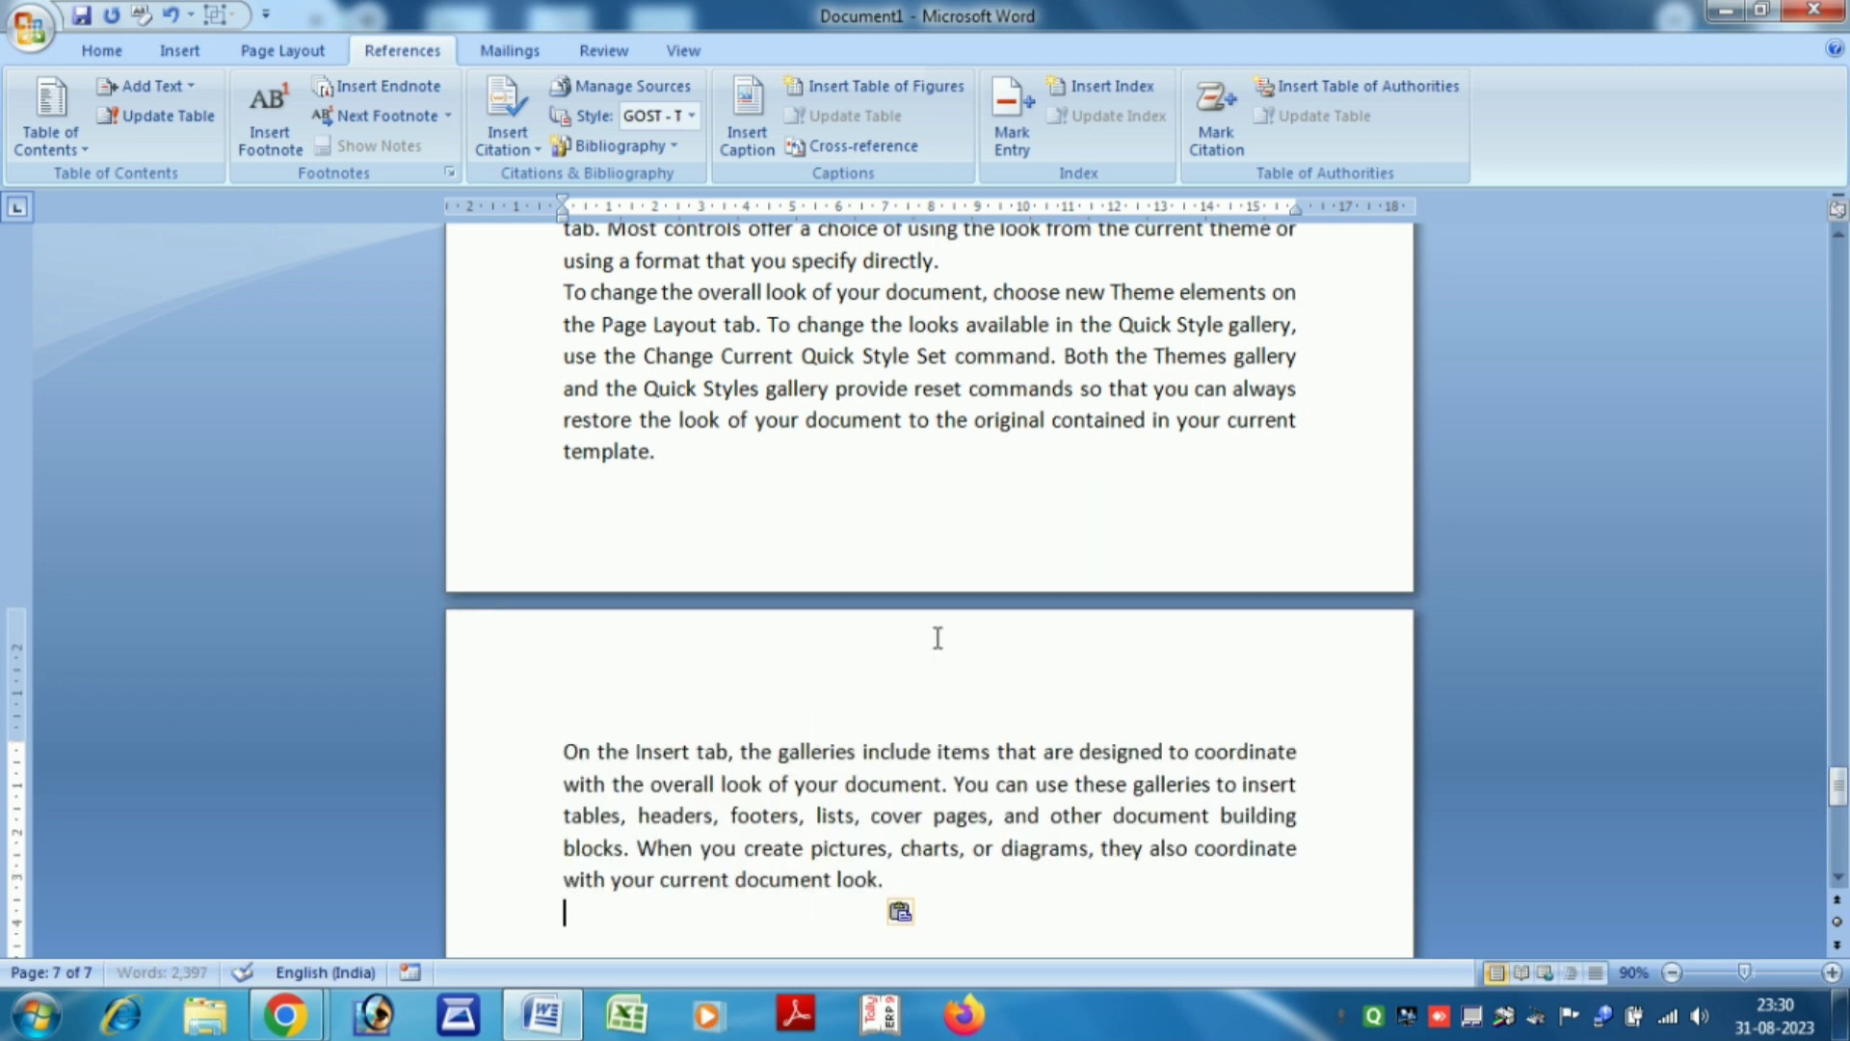
Add the headings INSERT and ANIMATION after the HOME text of the MS POWER POINT section, pasting the sample paragraphs under each
type("INSERT")
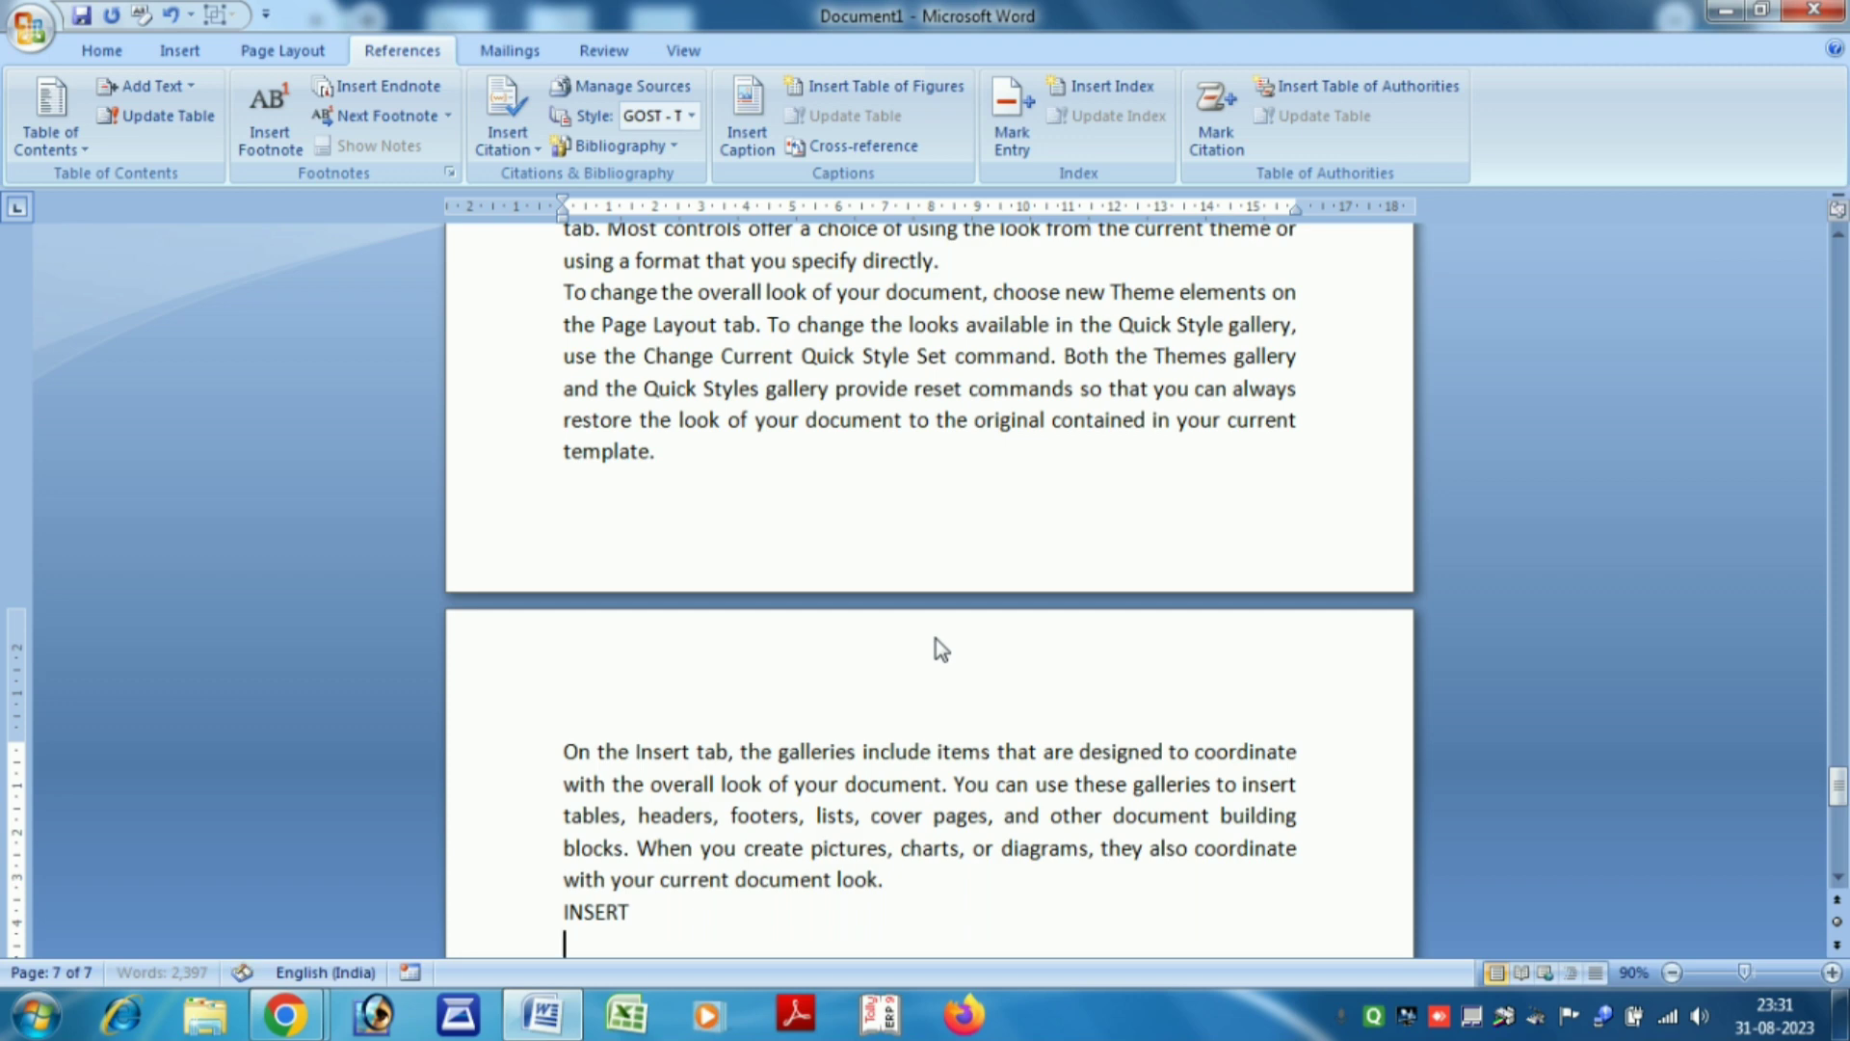
key("ctrl+v")
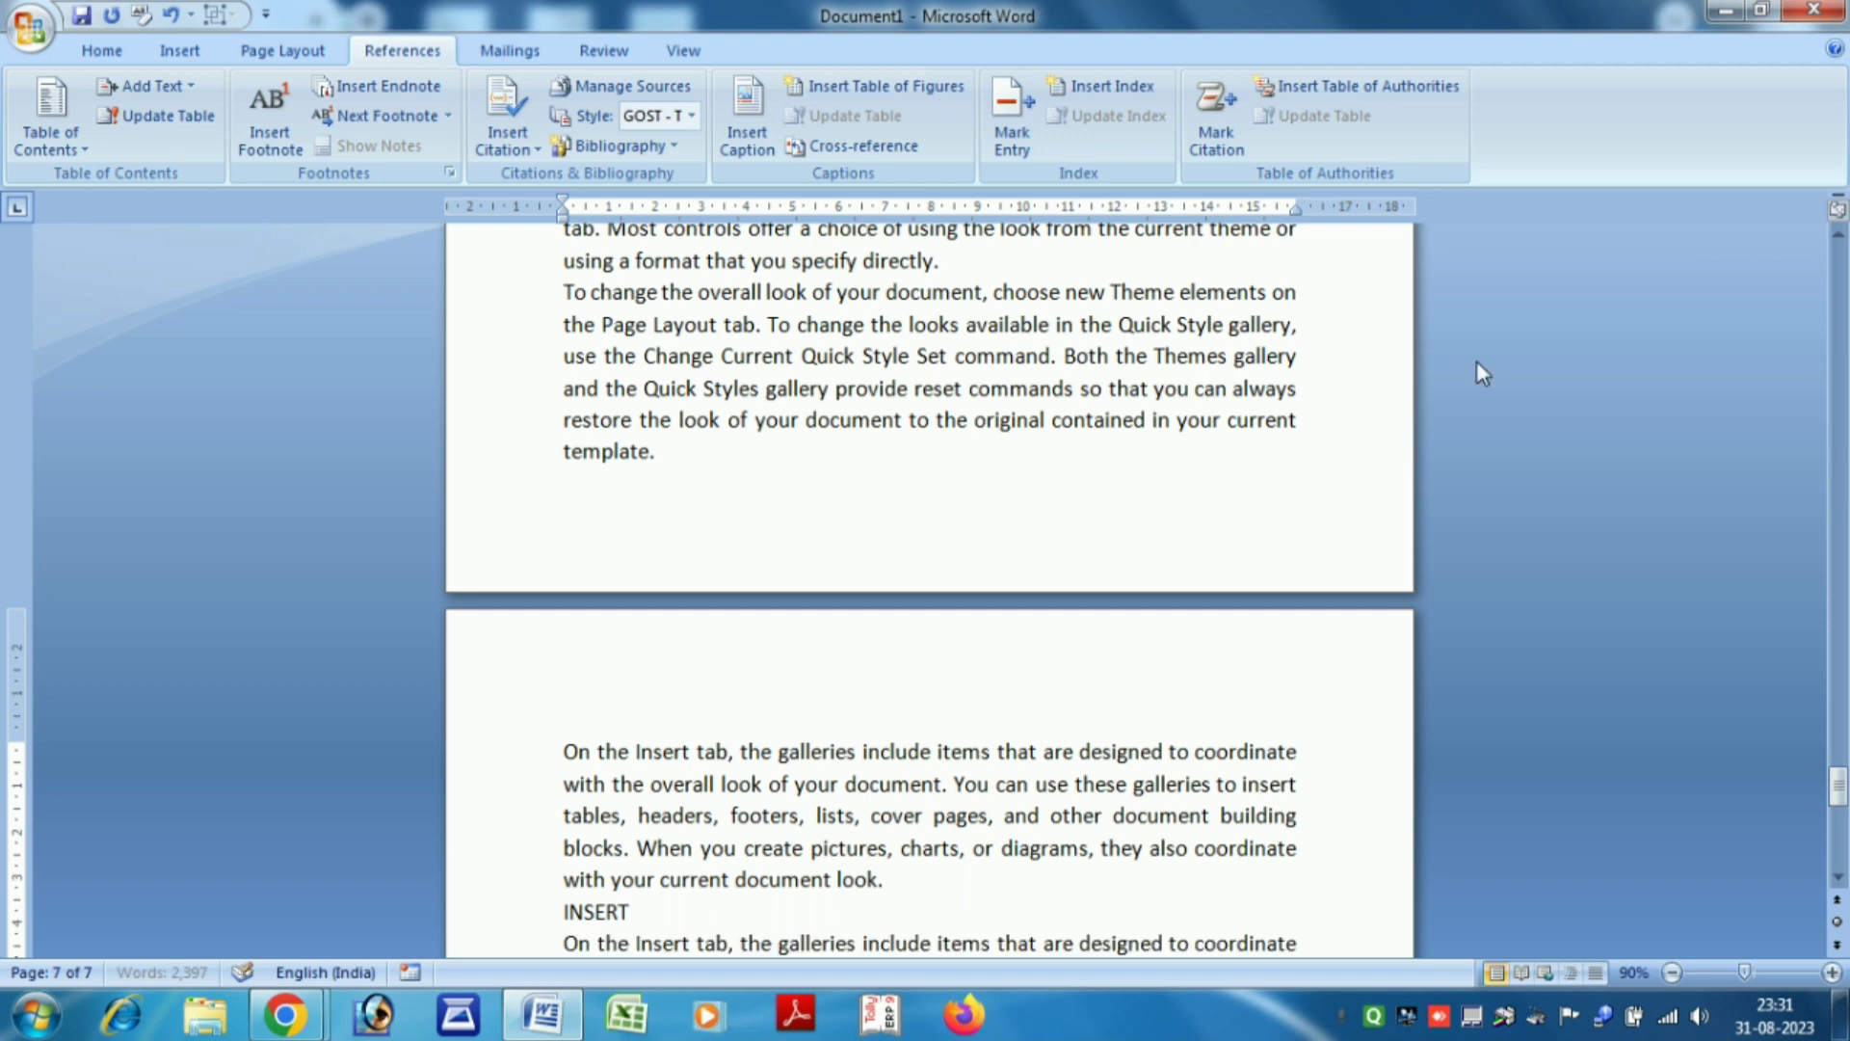
scroll(1121, 742, "down", 7)
scroll(1121, 738, "down", 1)
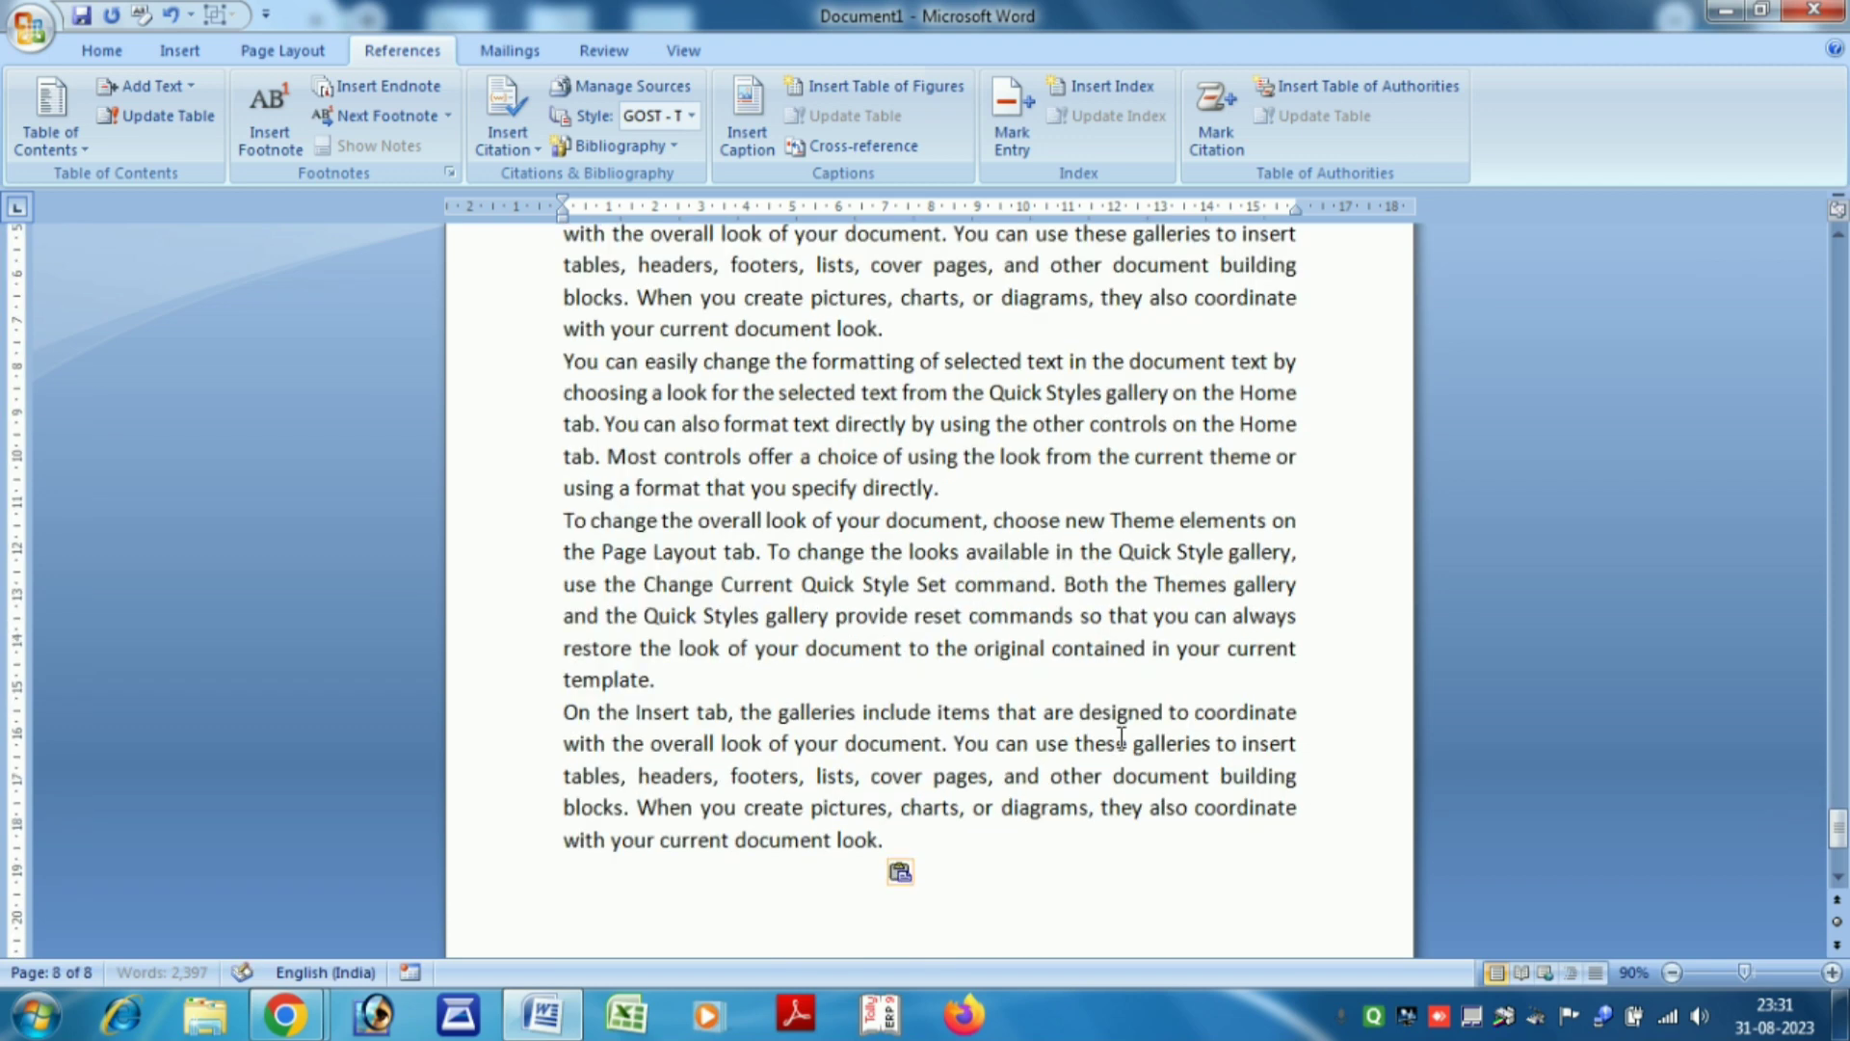
type("A")
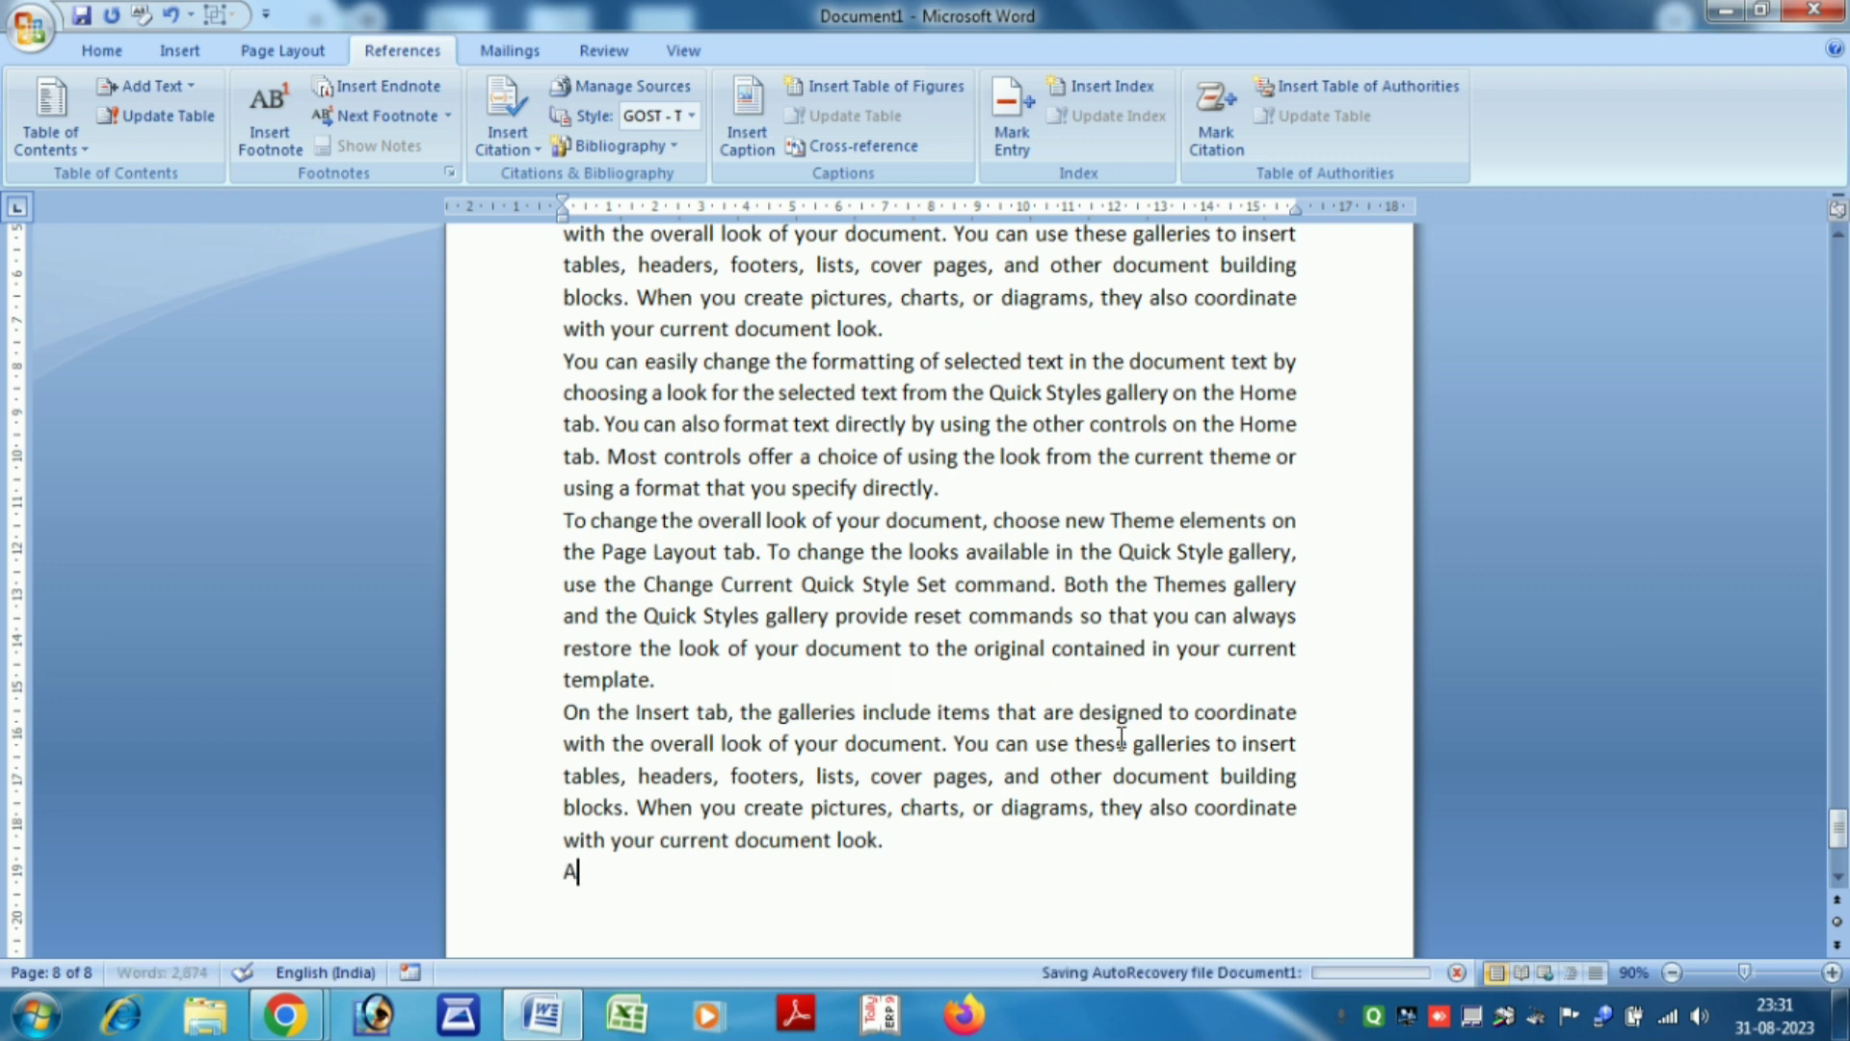
type("NIMA")
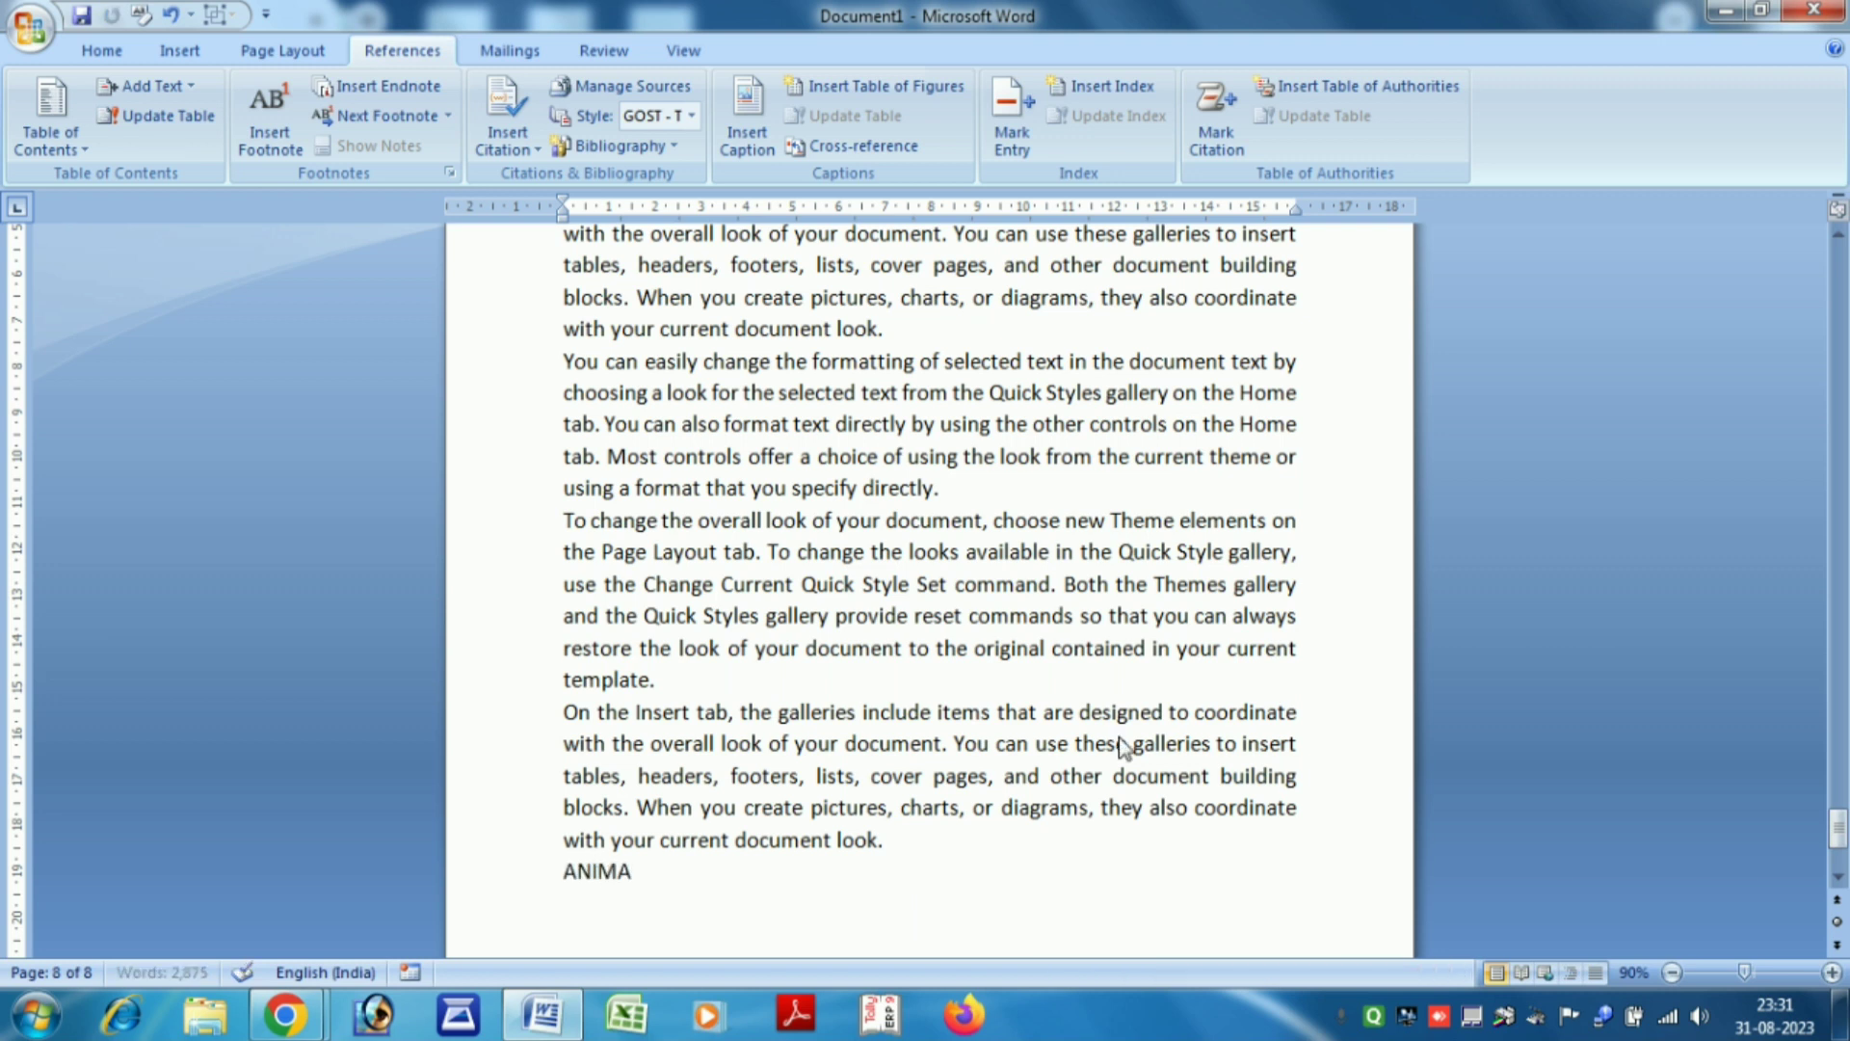
type("TION")
key("Return")
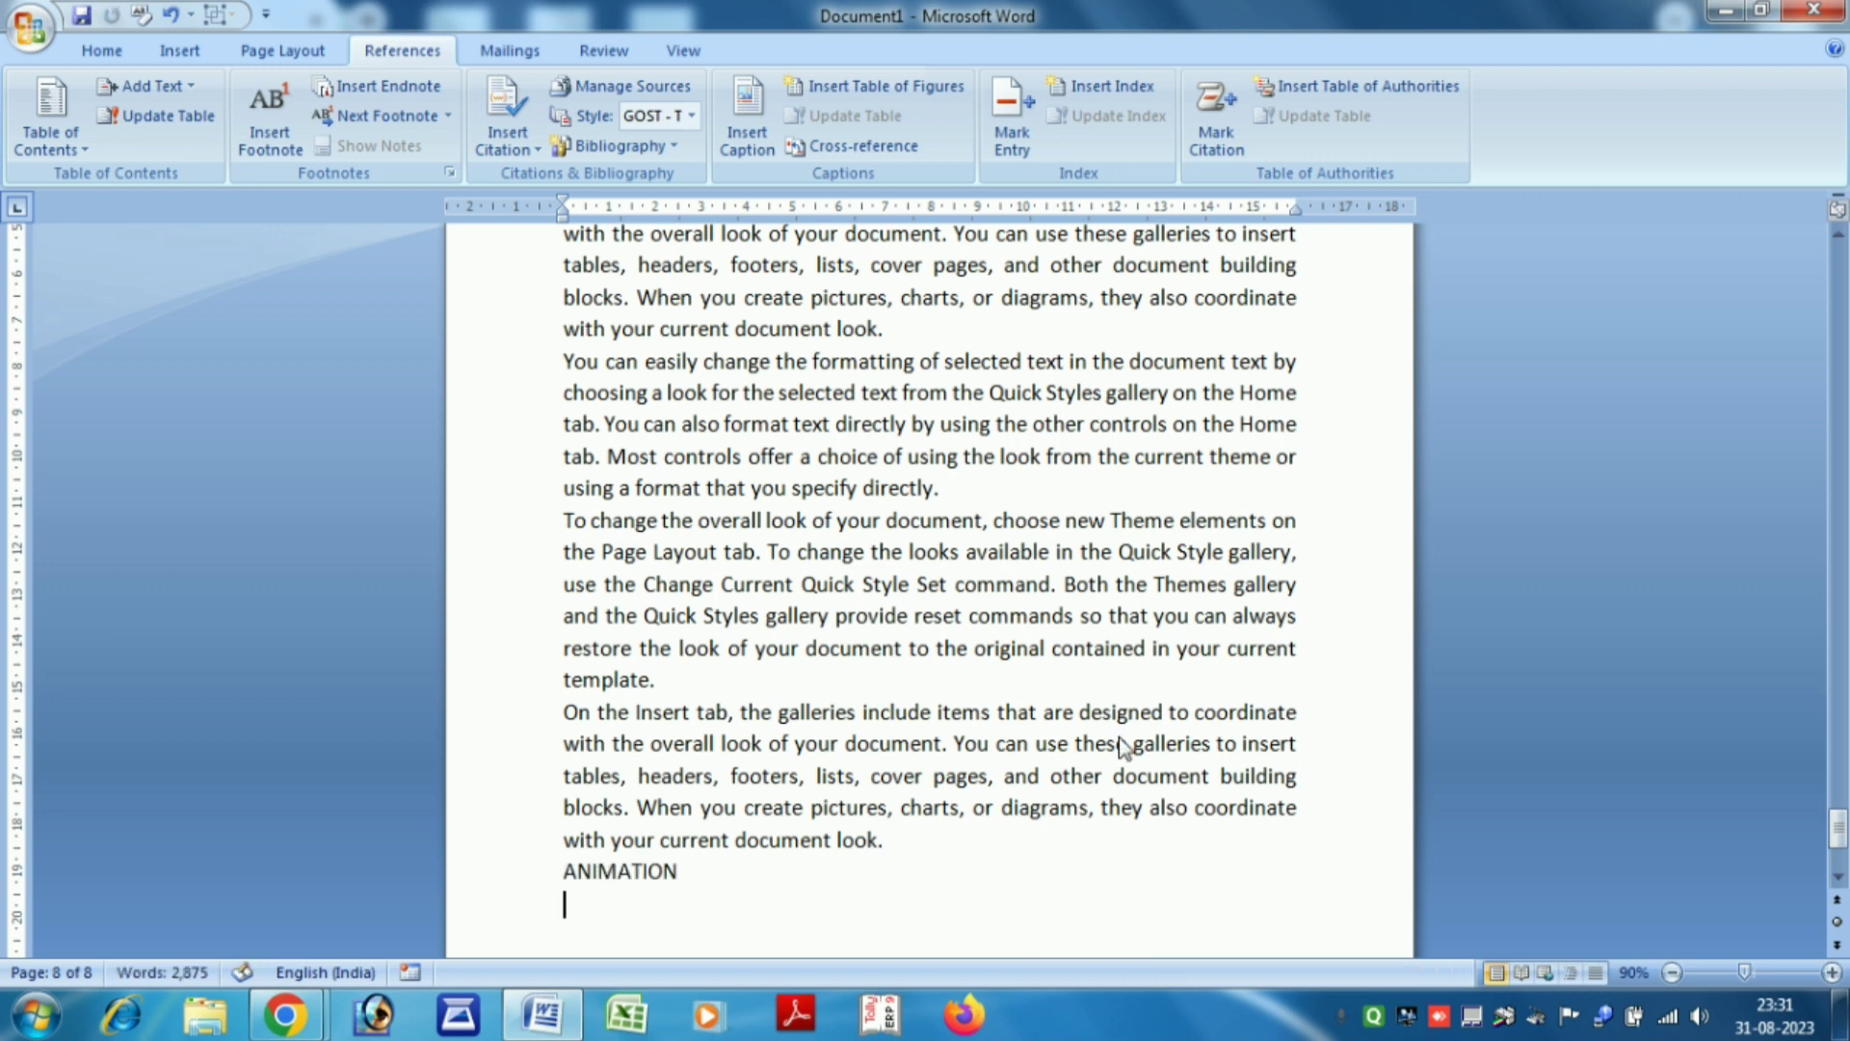
type("On the Insert tab, the galleries include items that are designed to coordinate with the overall look of your document. You can use these galleries to insert tables, headers, footers, lists, cover pages, and other document building blocks. When you create pictures, charts, or diagrams, they also coordinate with your current document look. You can easily change the formatting of selected text in the document text by choosing a look for the selected text from the Quick Styles gallery on the Home tab. You can also format text directly by using the other controls on the Home tab. Most controls offer a choice of using the look from the current theme or using a format that you specify directly. To change the overall look of your document, choose new Theme elements on the Page Layout tab. To change the looks available in the Quick Style gallery, use the Change Current Quick Style Set command. Both the Themes gallery and the Quick Styles gallery provide reset commands so that you can always restore the look of your document to the original contained in your current template. On the Insert tab, the galleries include items that are designed to coordinate with the overall look of your document. You can use these galleries to insert tables, headers, footers, lists, cover pages, and other document building blocks. When you create pictures, charts, or diagrams, they also coordinate with your current document look.")
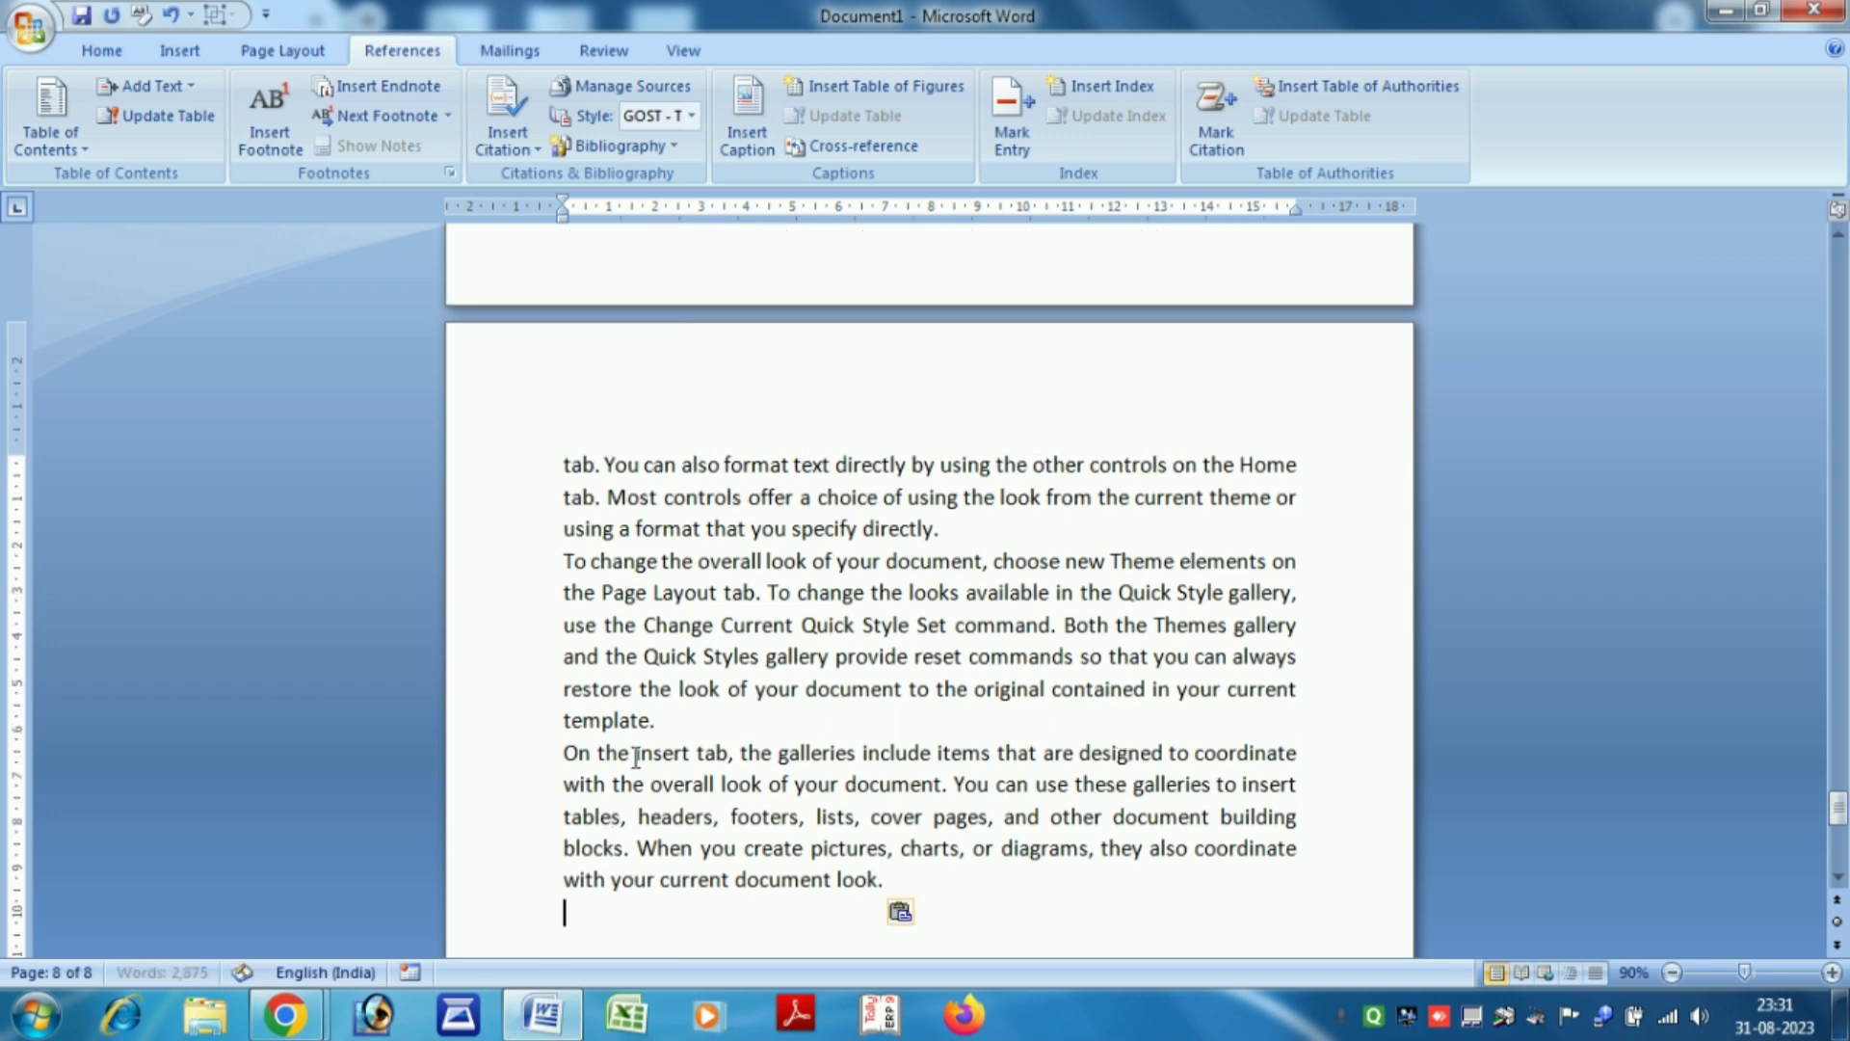
Assign the HOME heading in the MS WORD section to table of contents Level 3
scroll(511, 988, "up", 12)
scroll(511, 988, "down", 5)
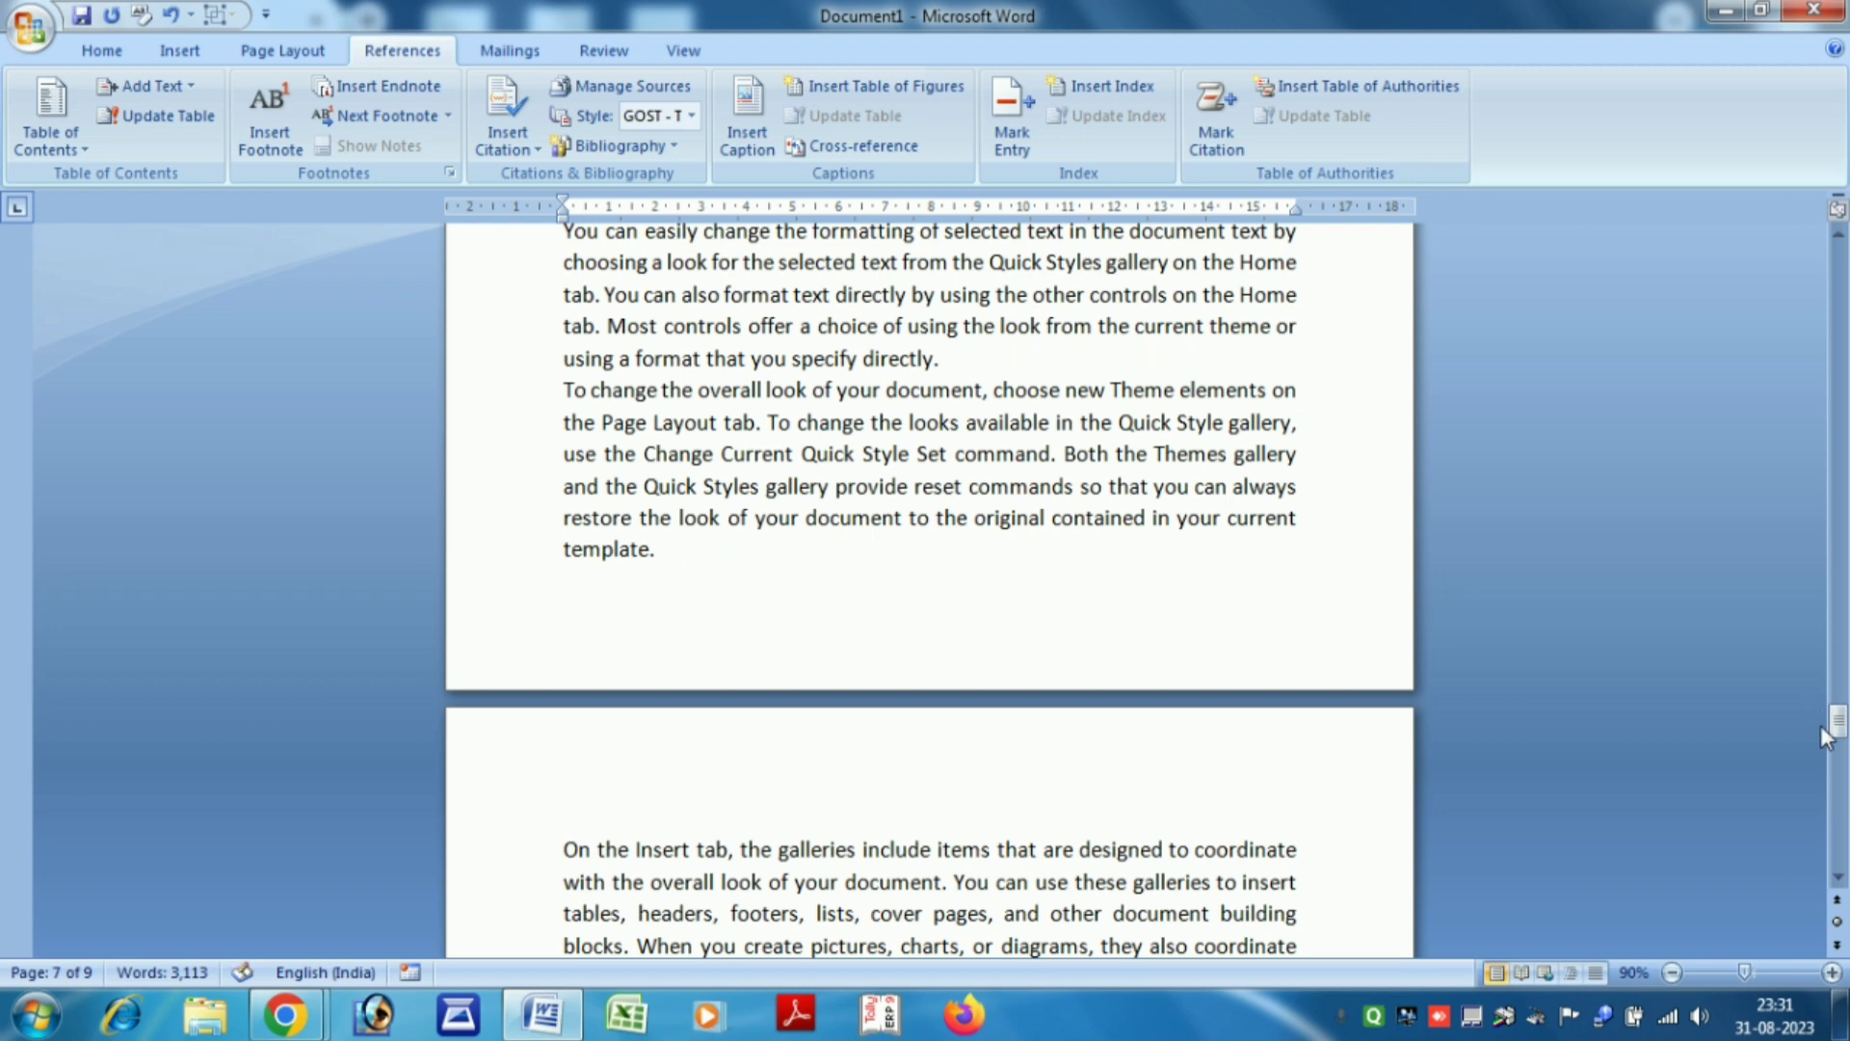
left_click_drag(1836, 725, 1792, 337)
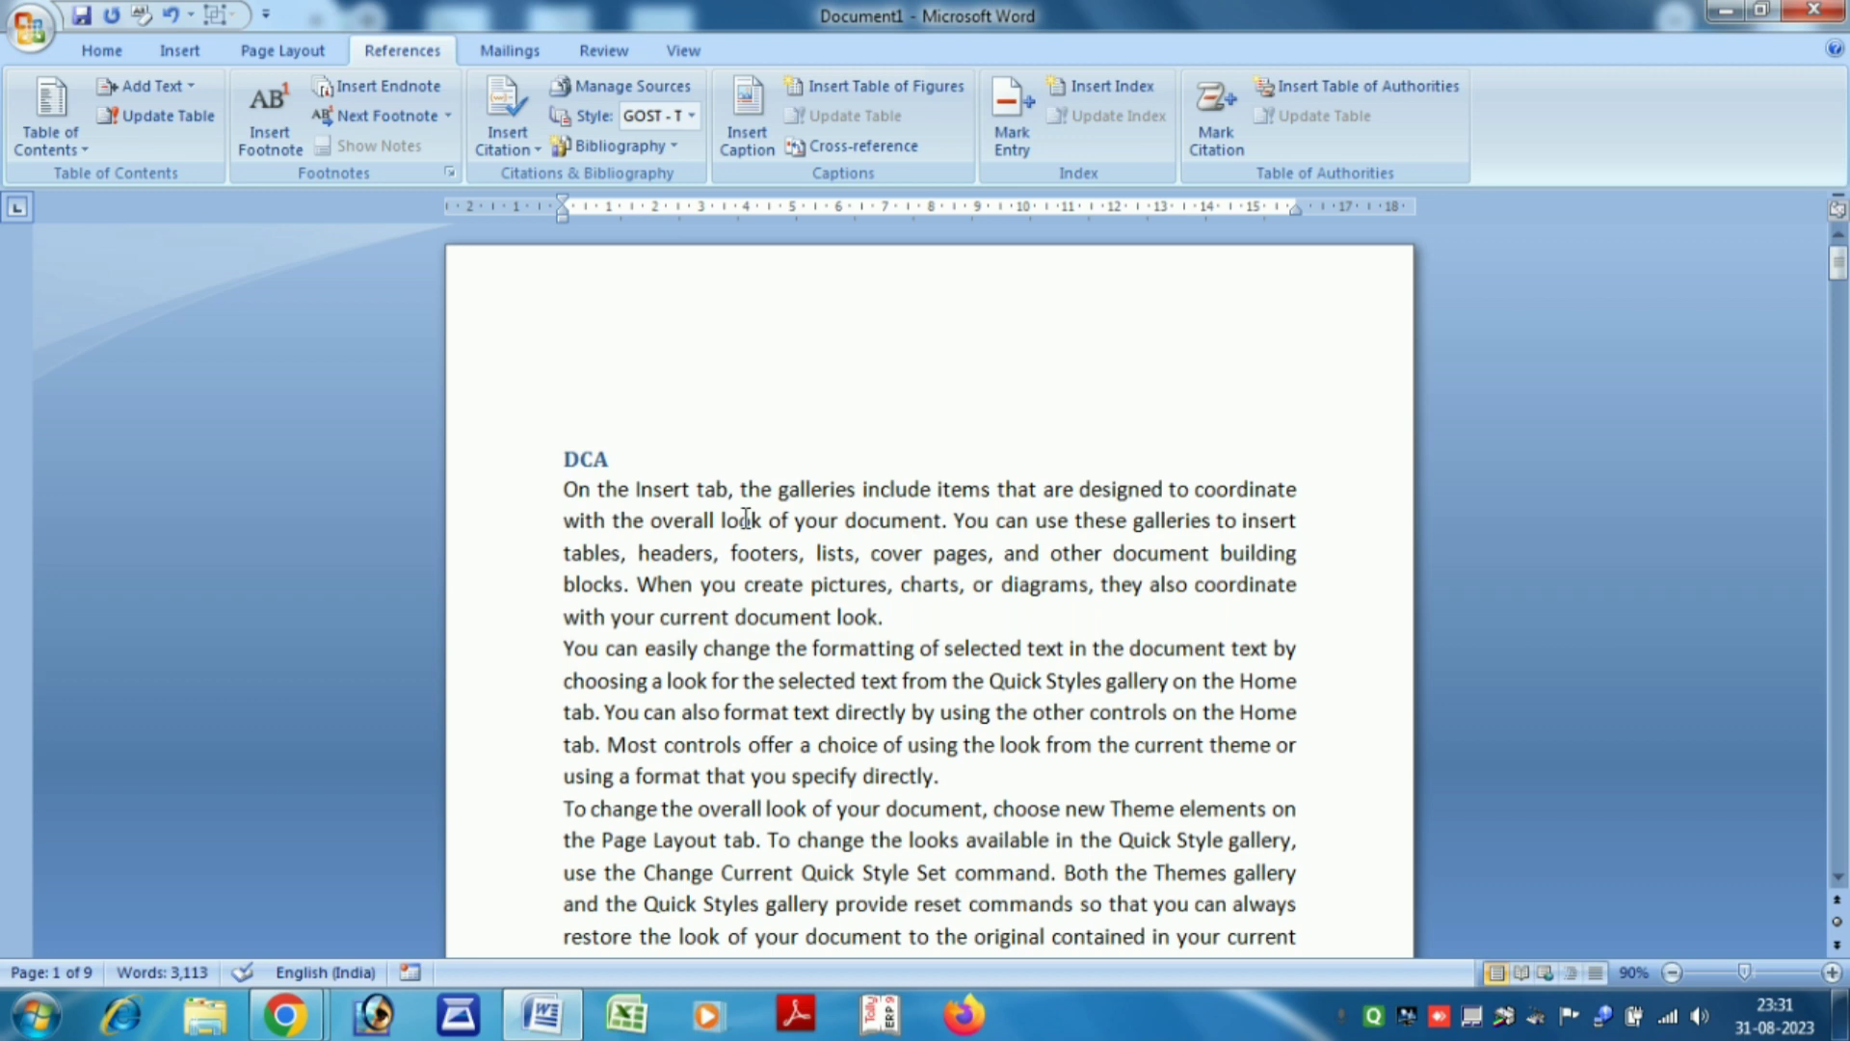
scroll(745, 519, "down", 4)
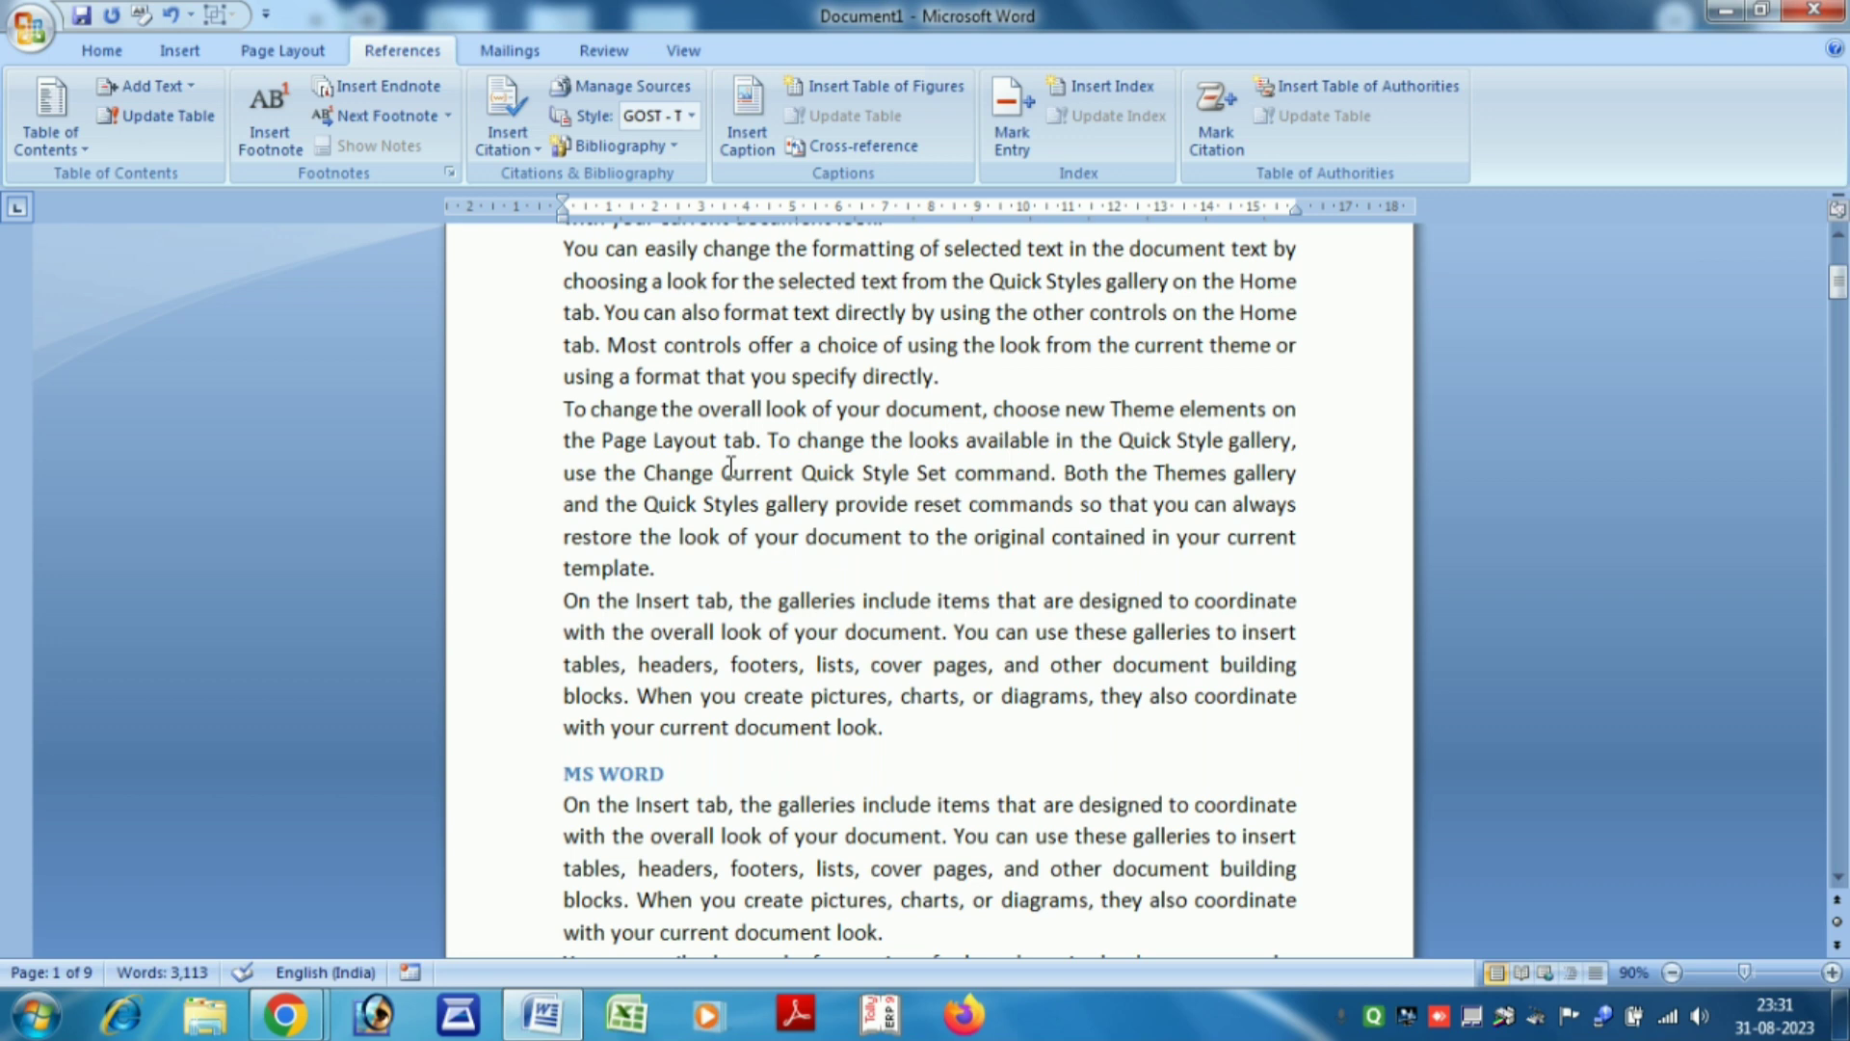
scroll(762, 652, "down", 2)
scroll(762, 651, "down", 5)
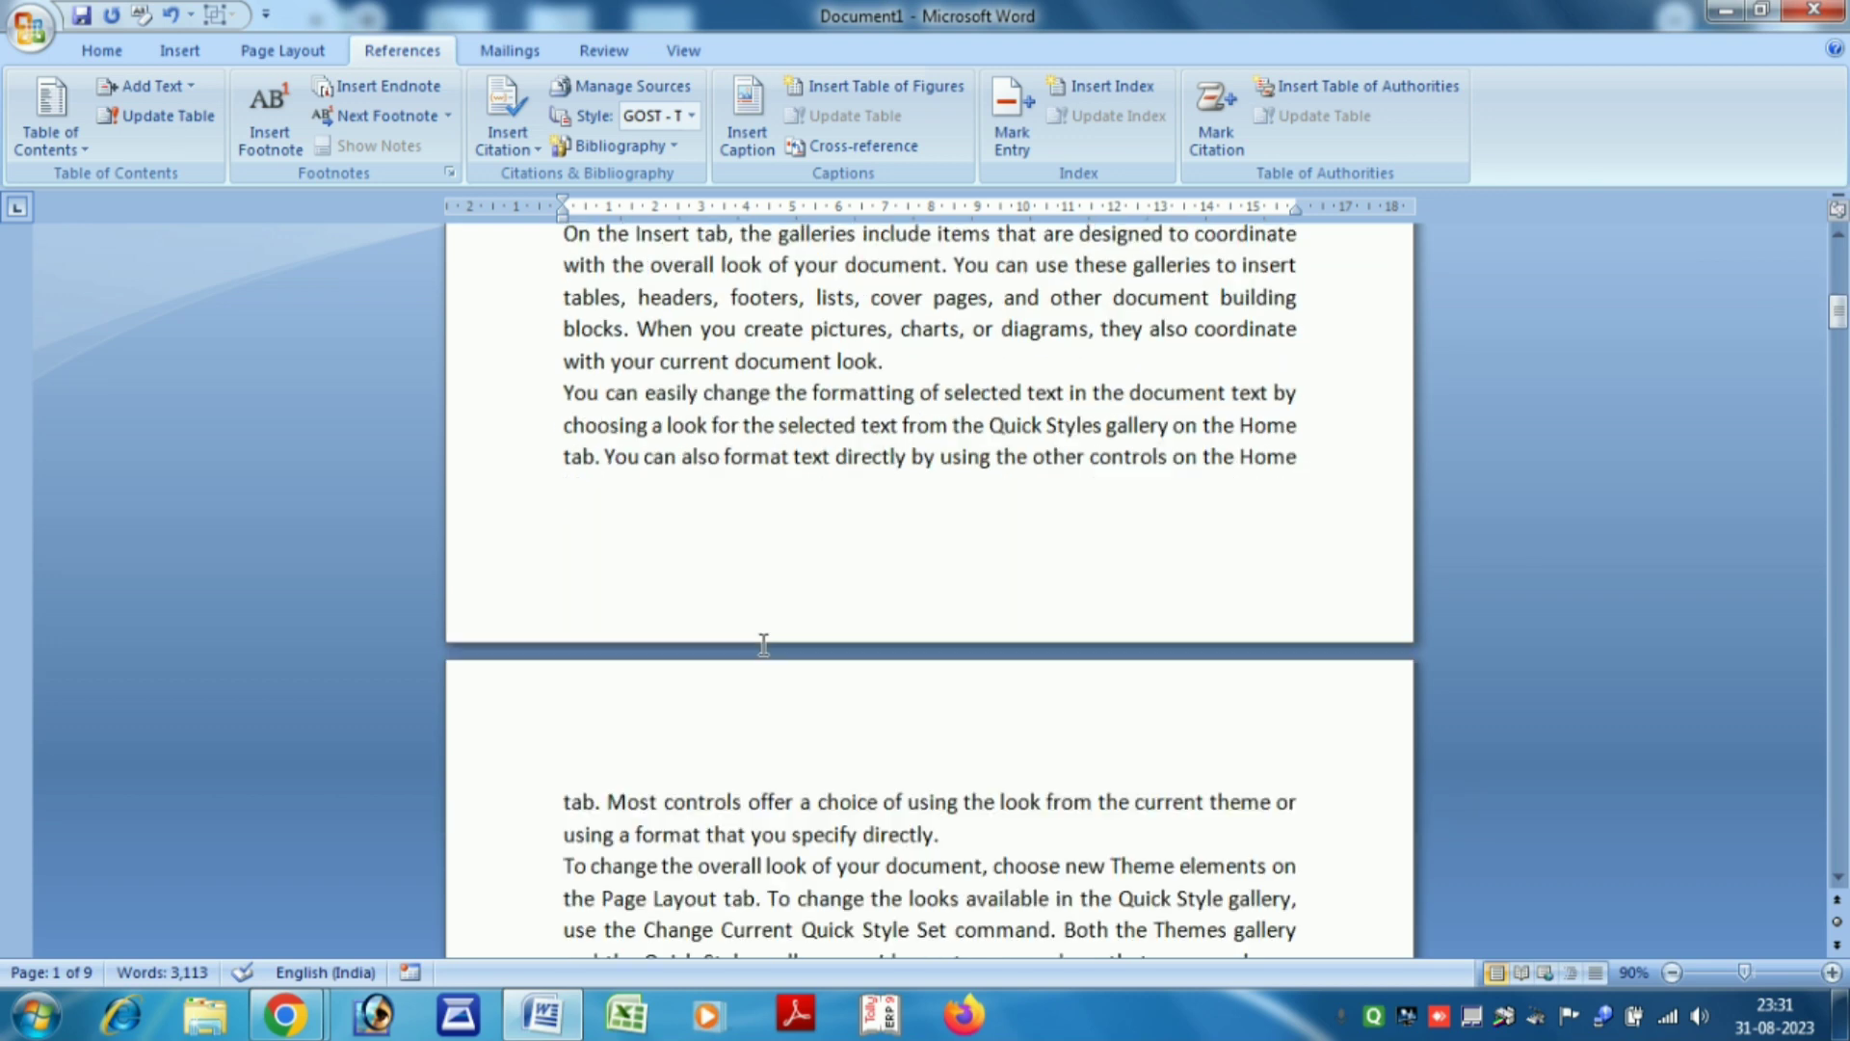
scroll(763, 644, "down", 3)
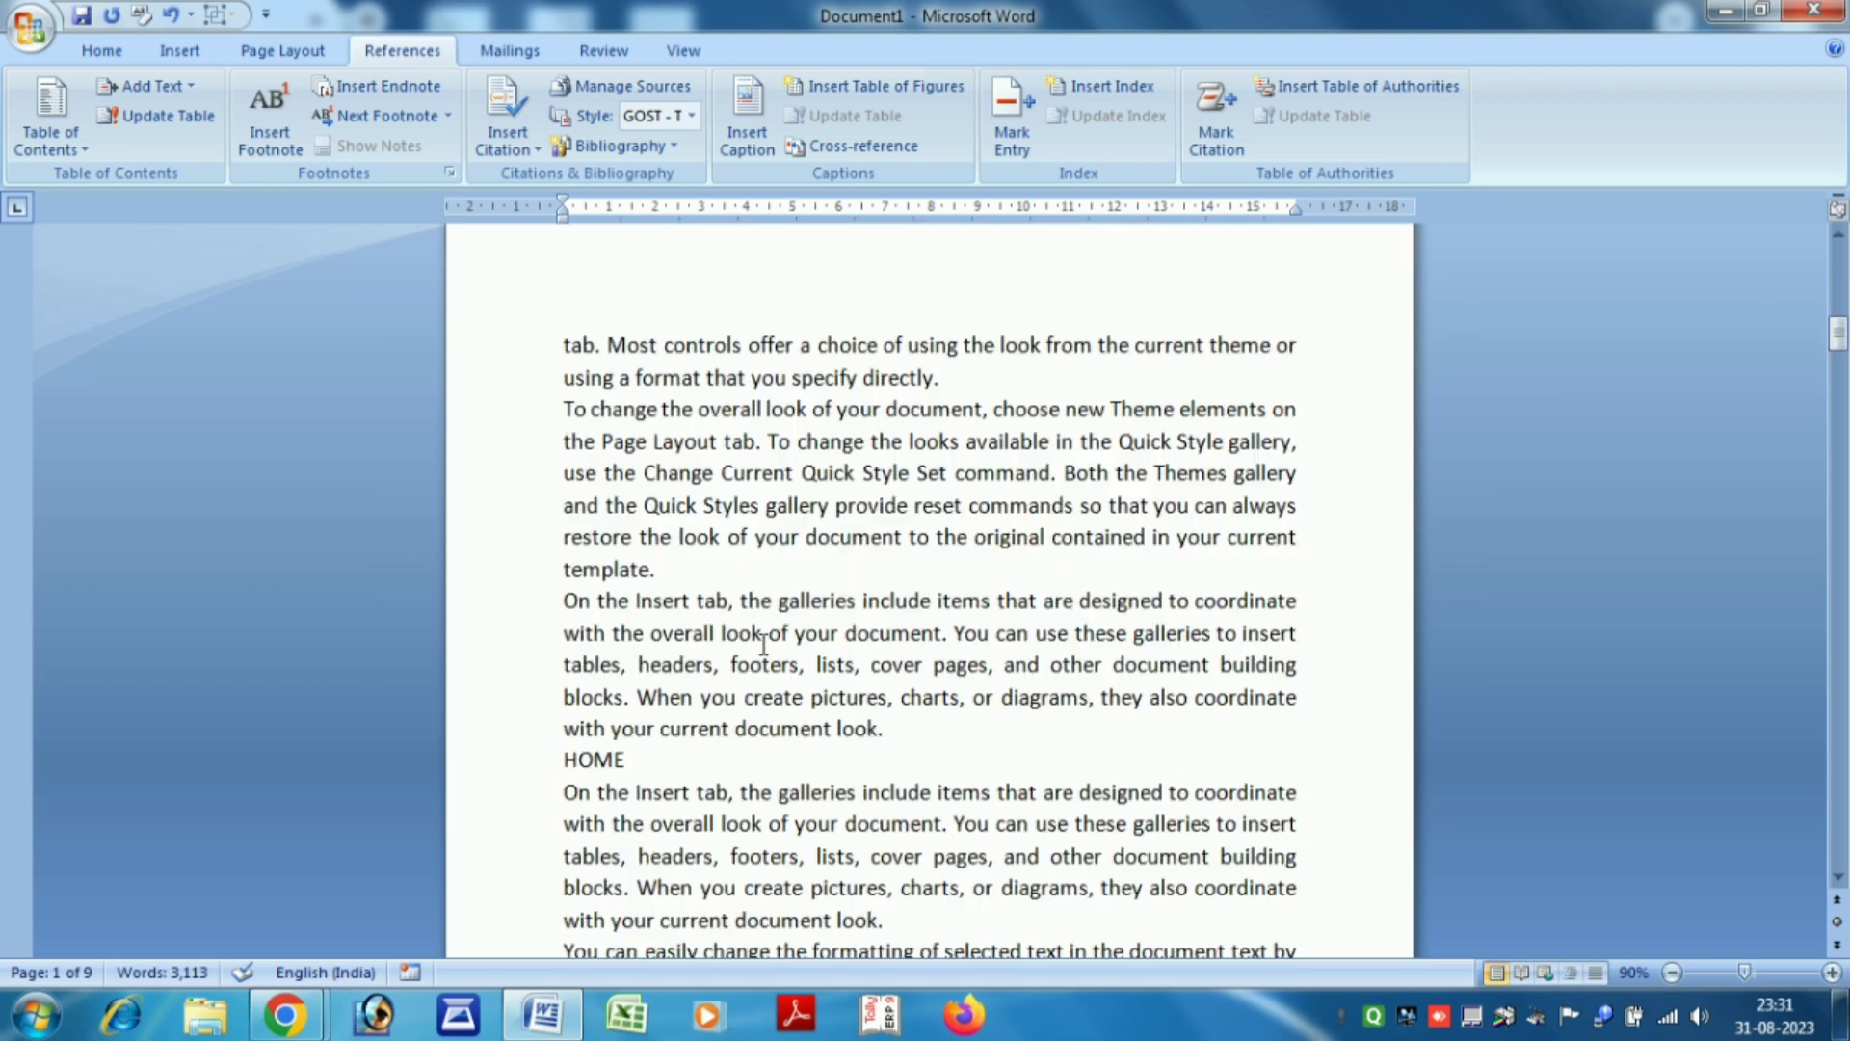
left_click(521, 764)
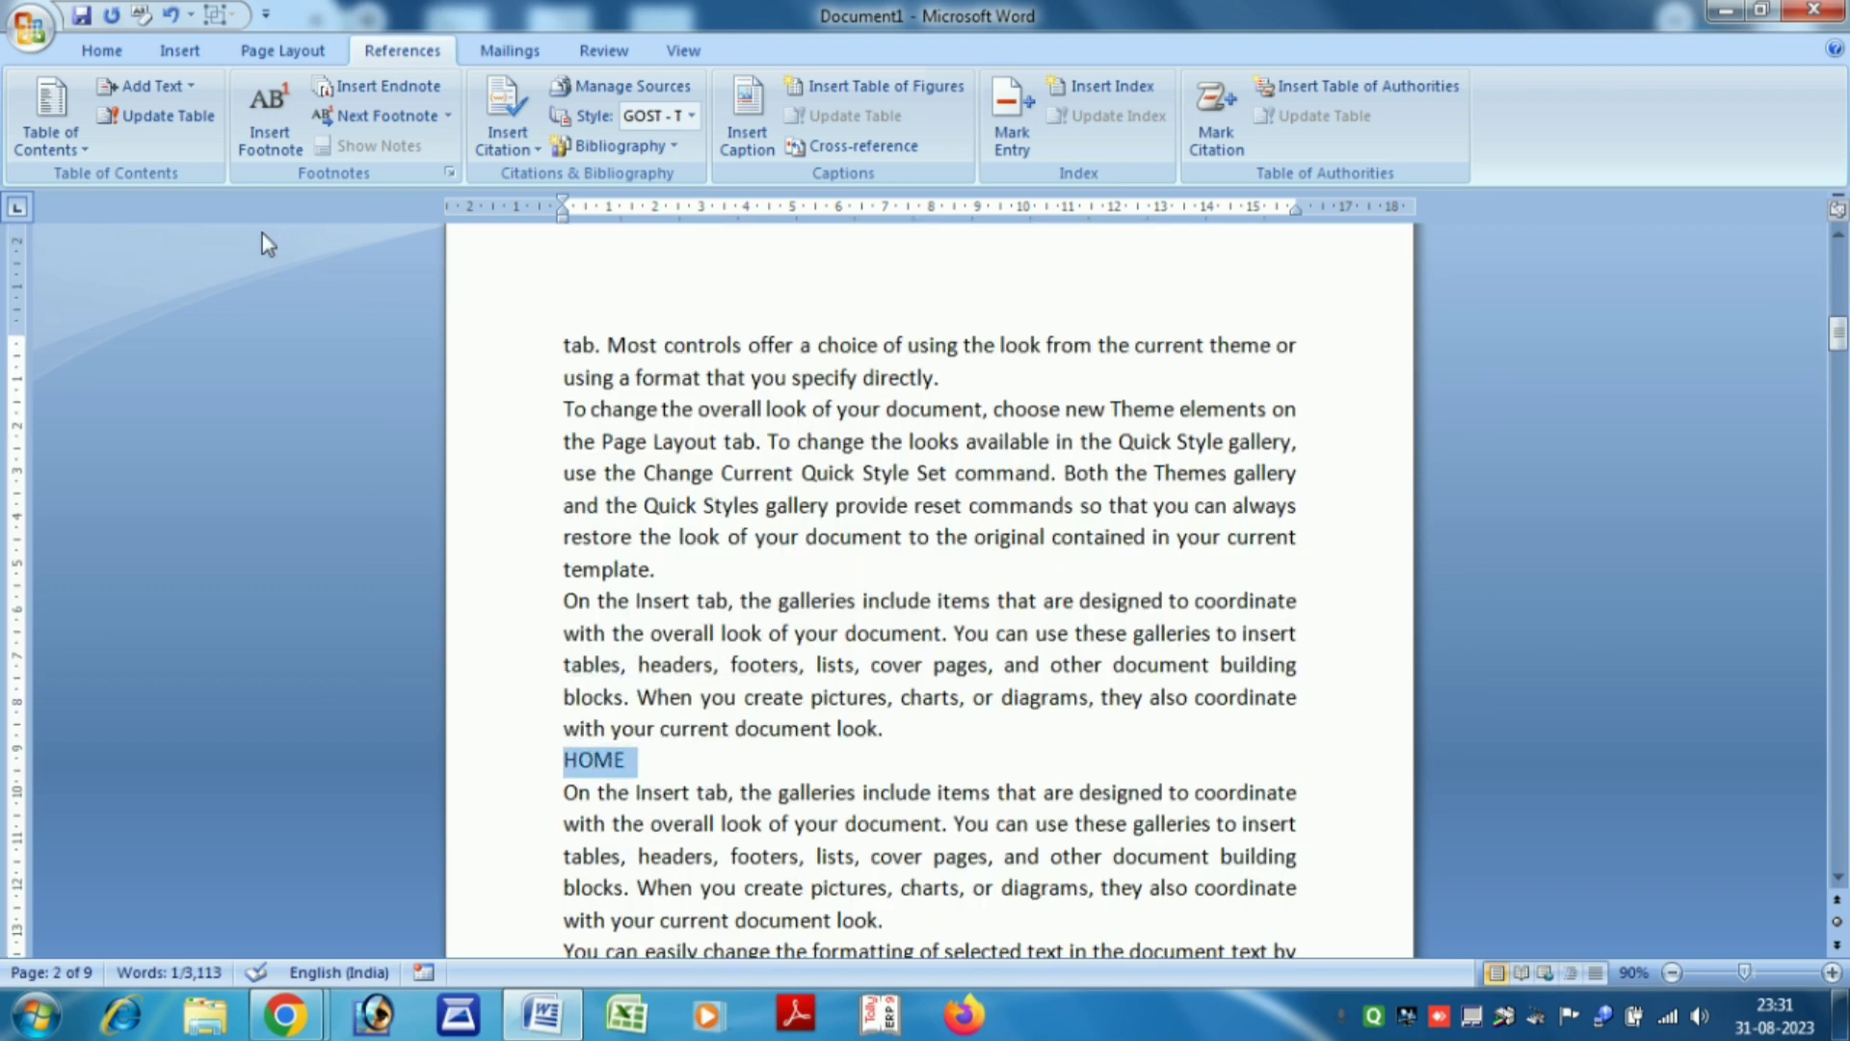
left_click(147, 85)
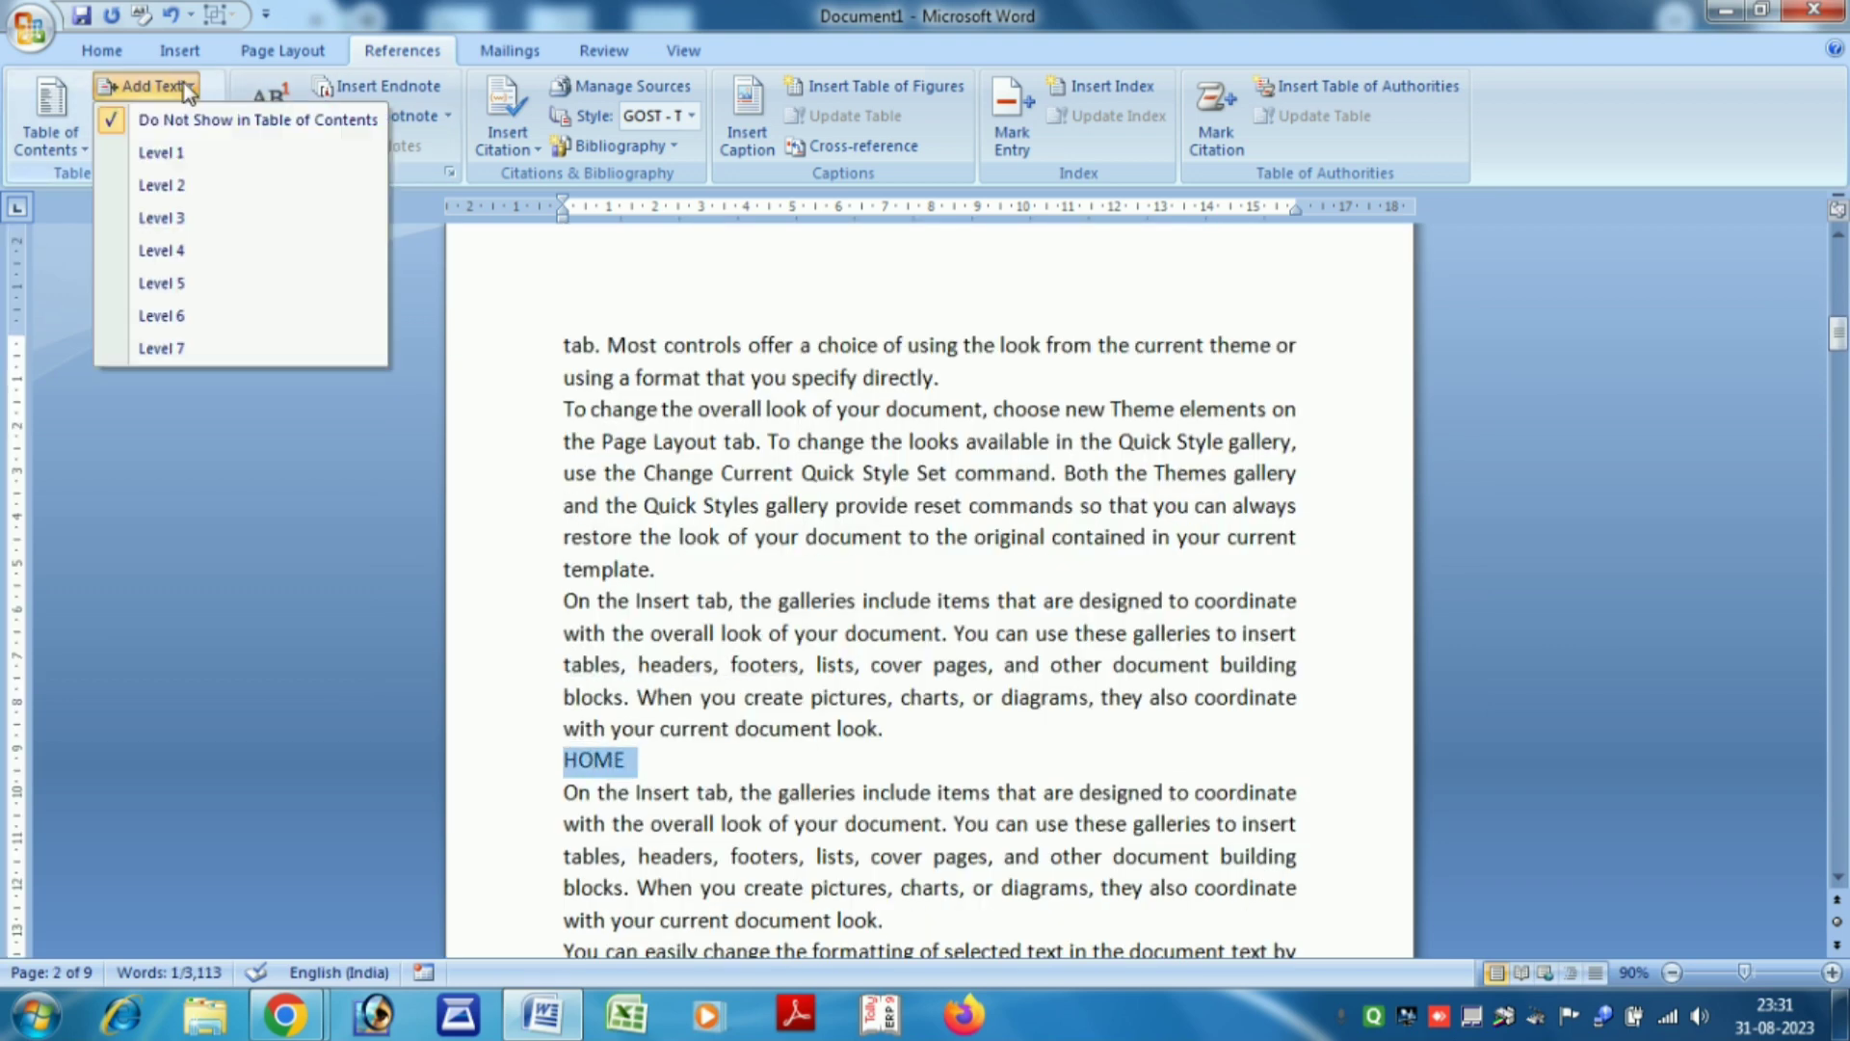
left_click(181, 217)
Assign the INSERT heading in the MS WORD section to table of contents Level 3
scroll(823, 540, "down", 10)
scroll(824, 540, "down", 1)
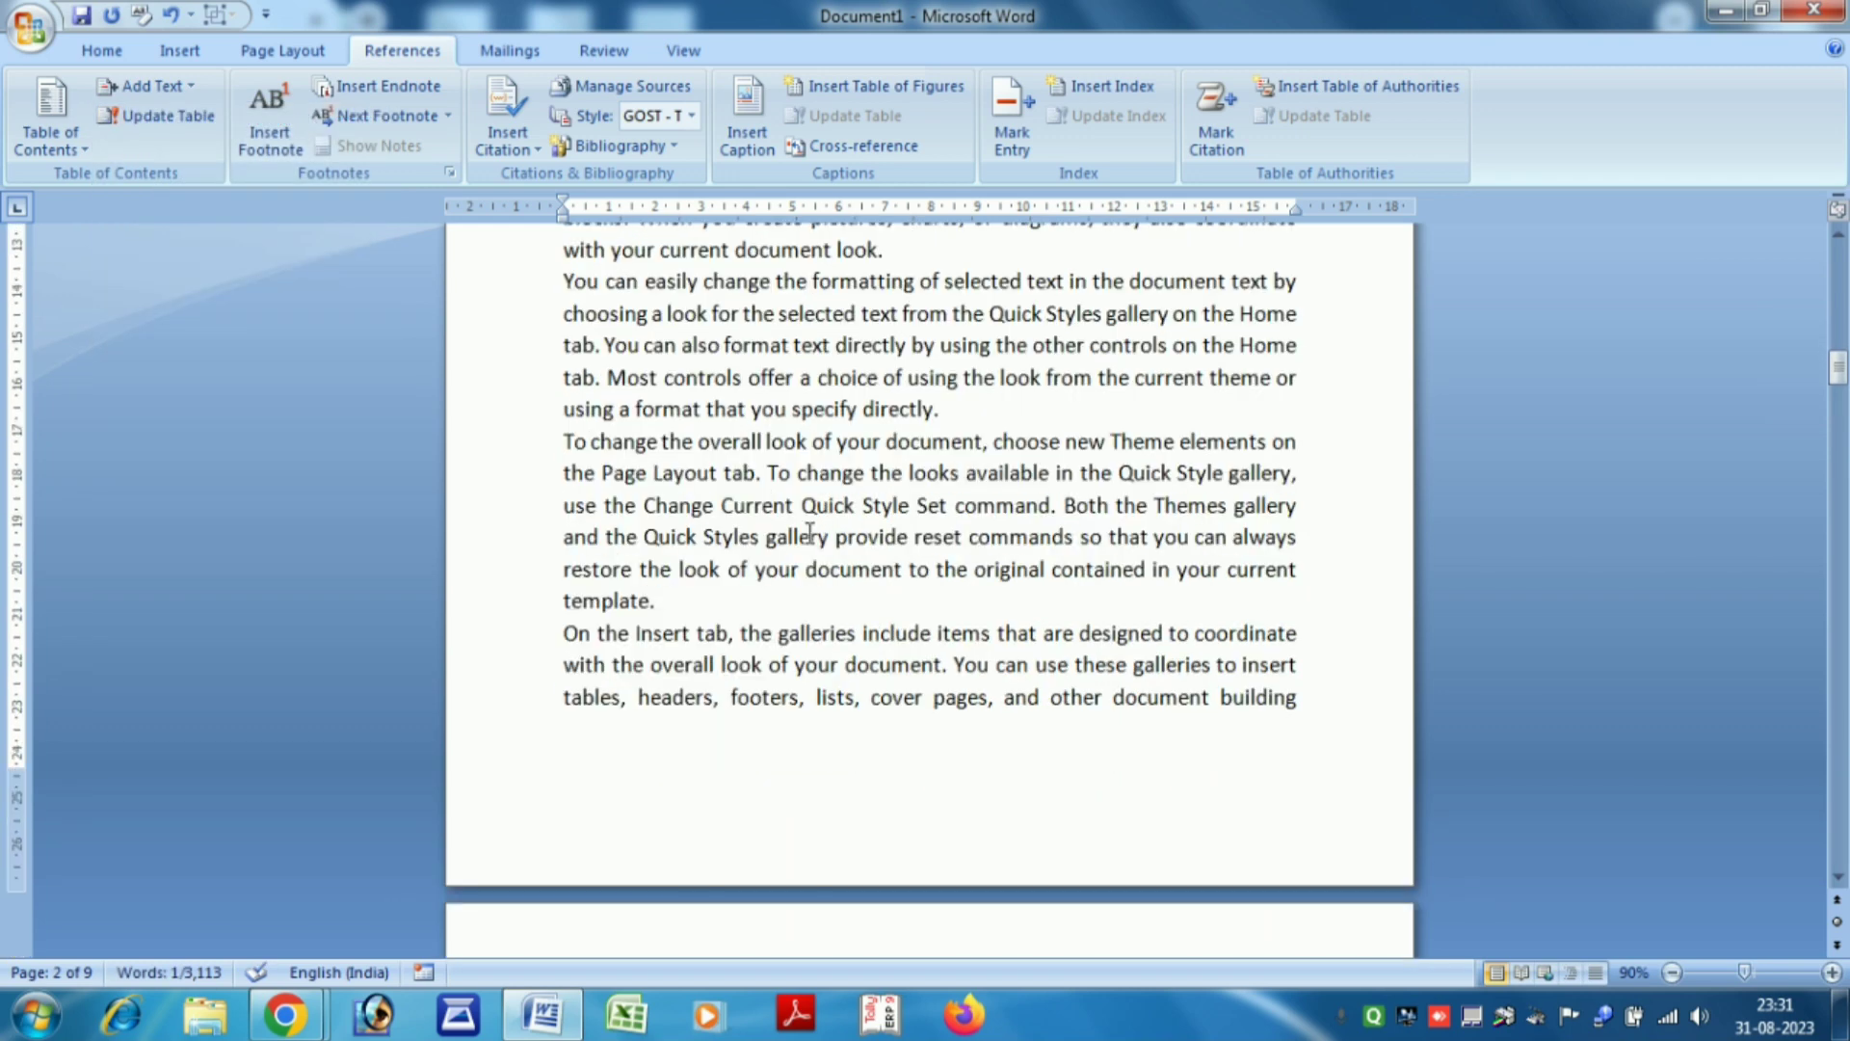
scroll(733, 583, "down", 4)
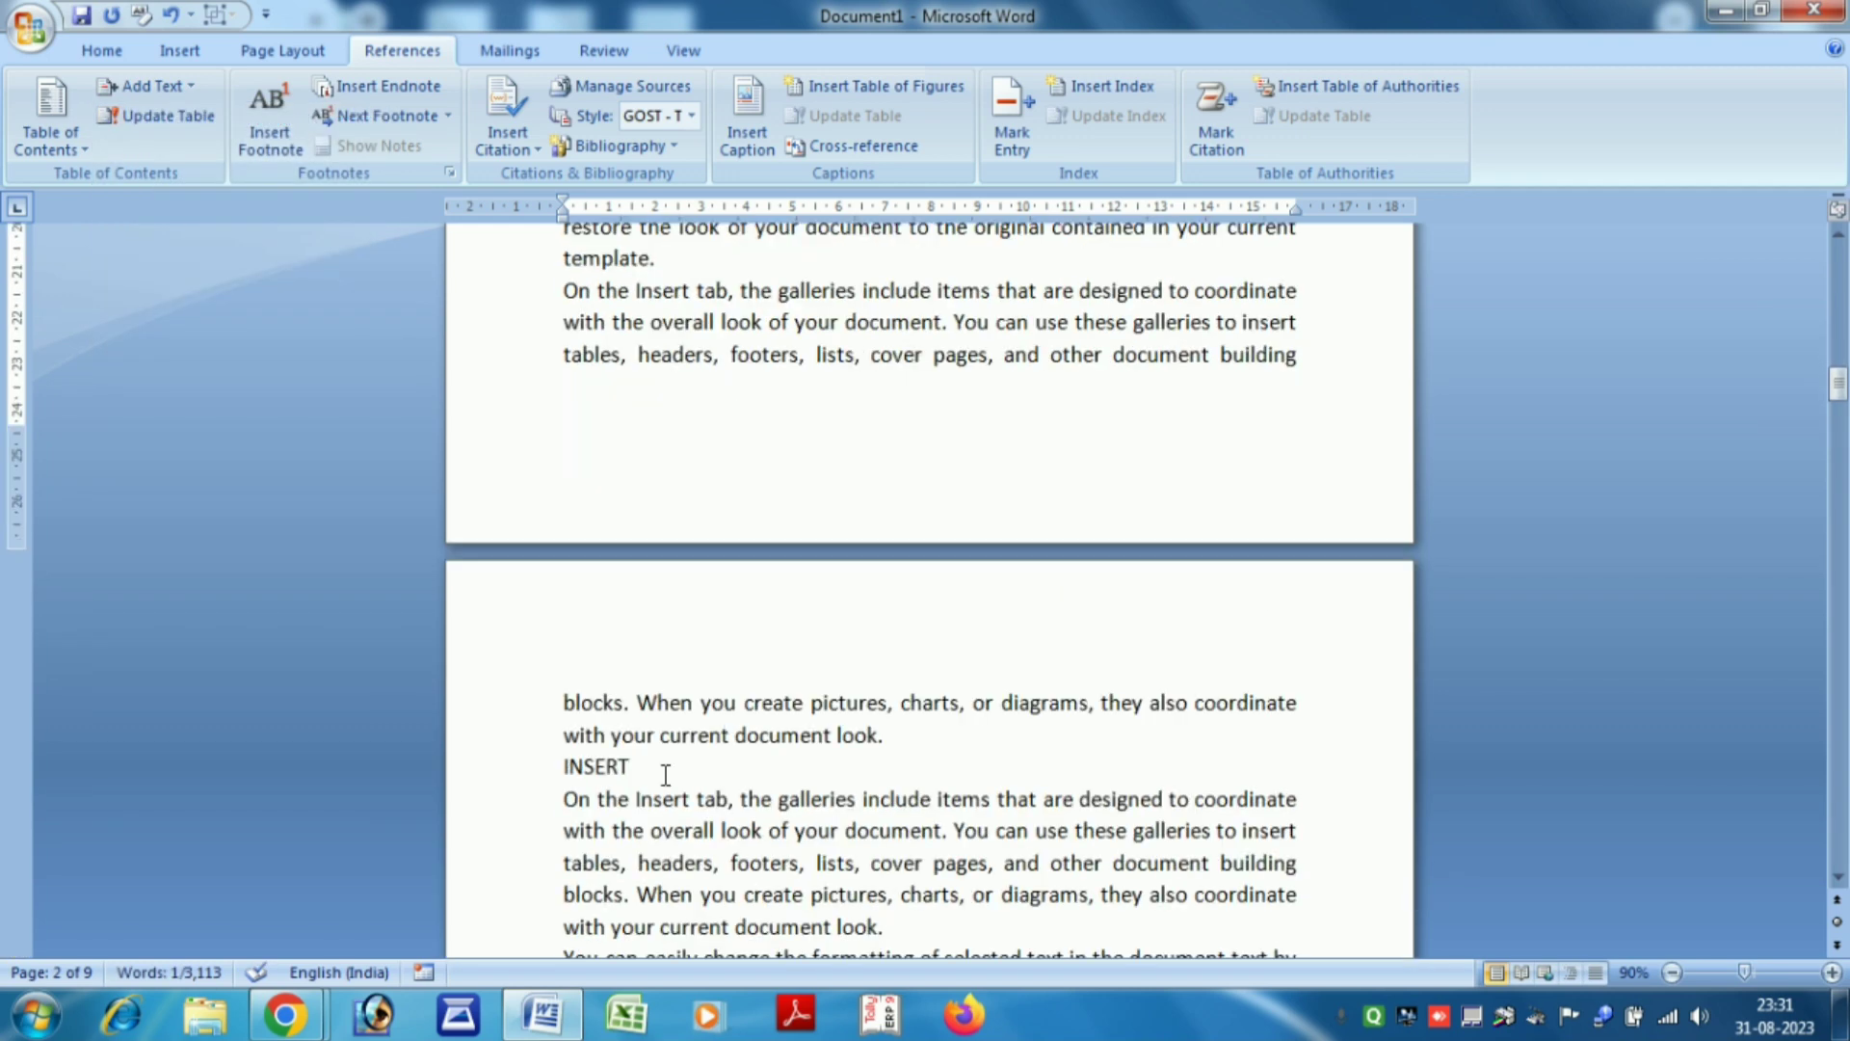
left_click_drag(661, 771, 529, 766)
left_click(185, 92)
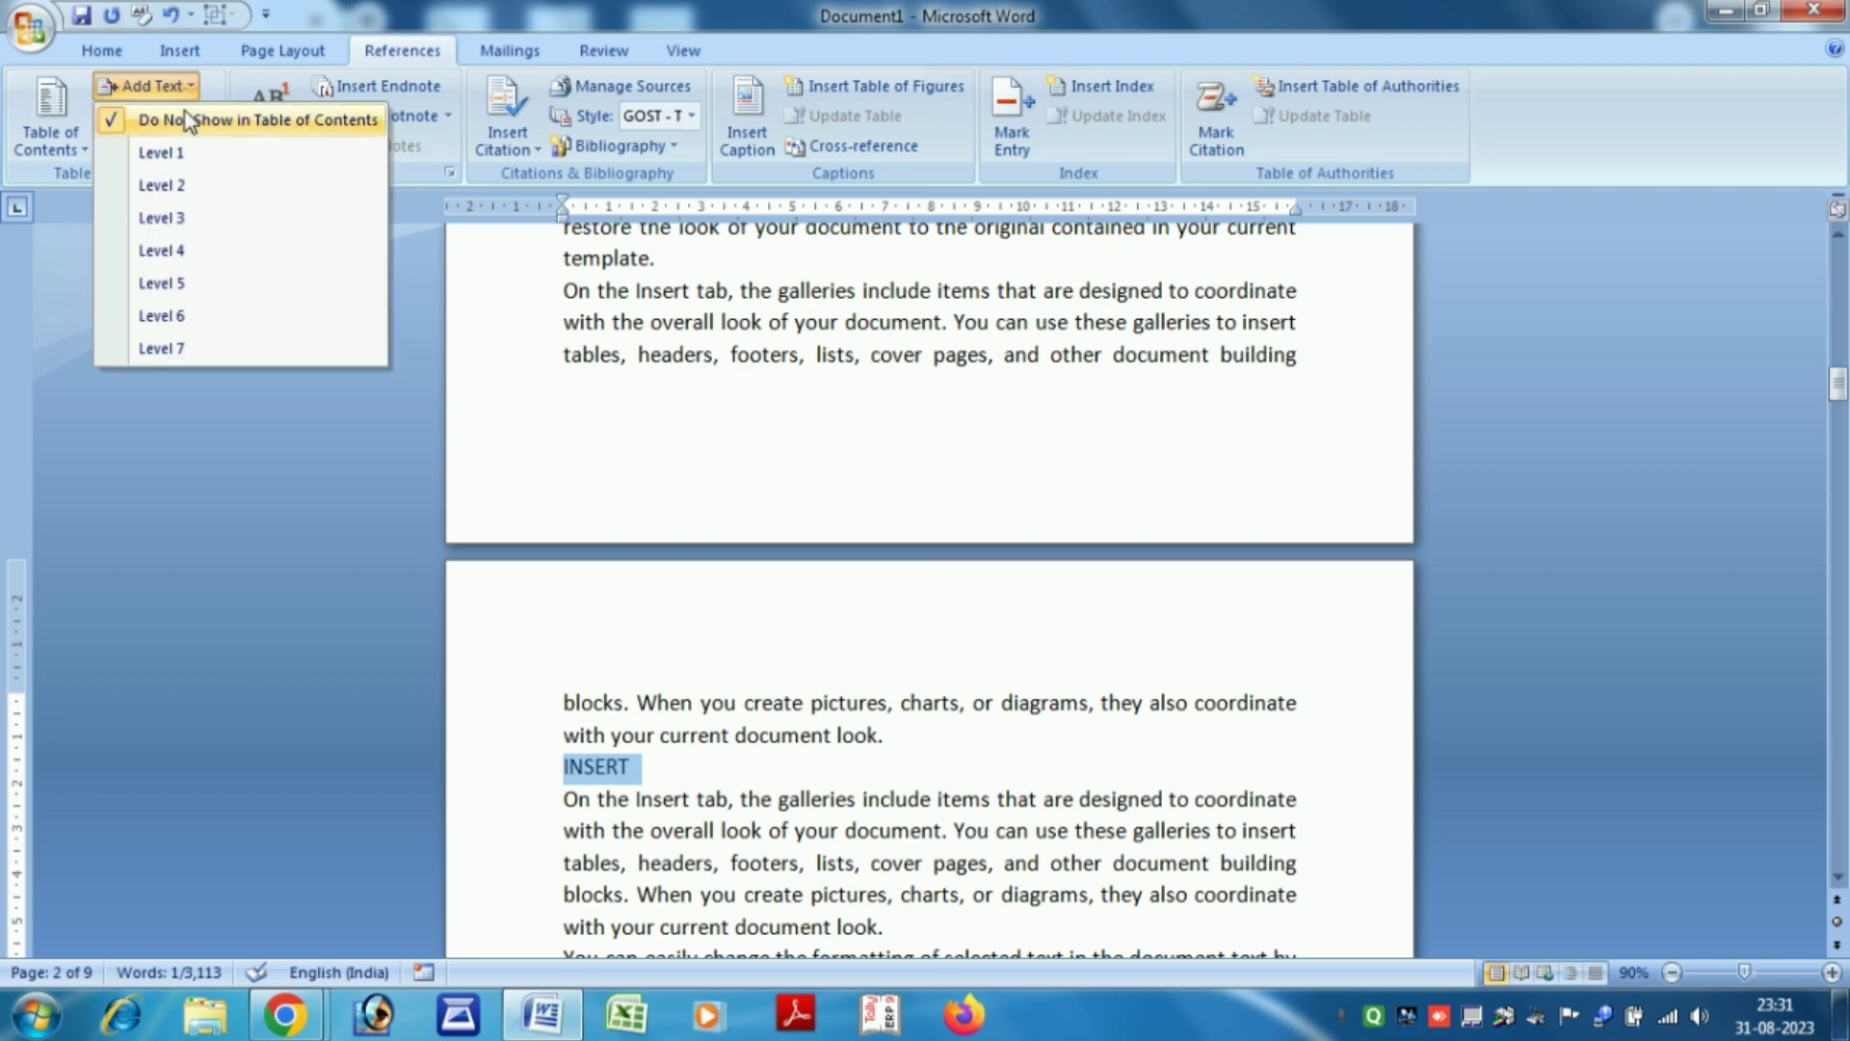
left_click(181, 218)
scroll(838, 706, "down", 3)
scroll(838, 706, "down", 5)
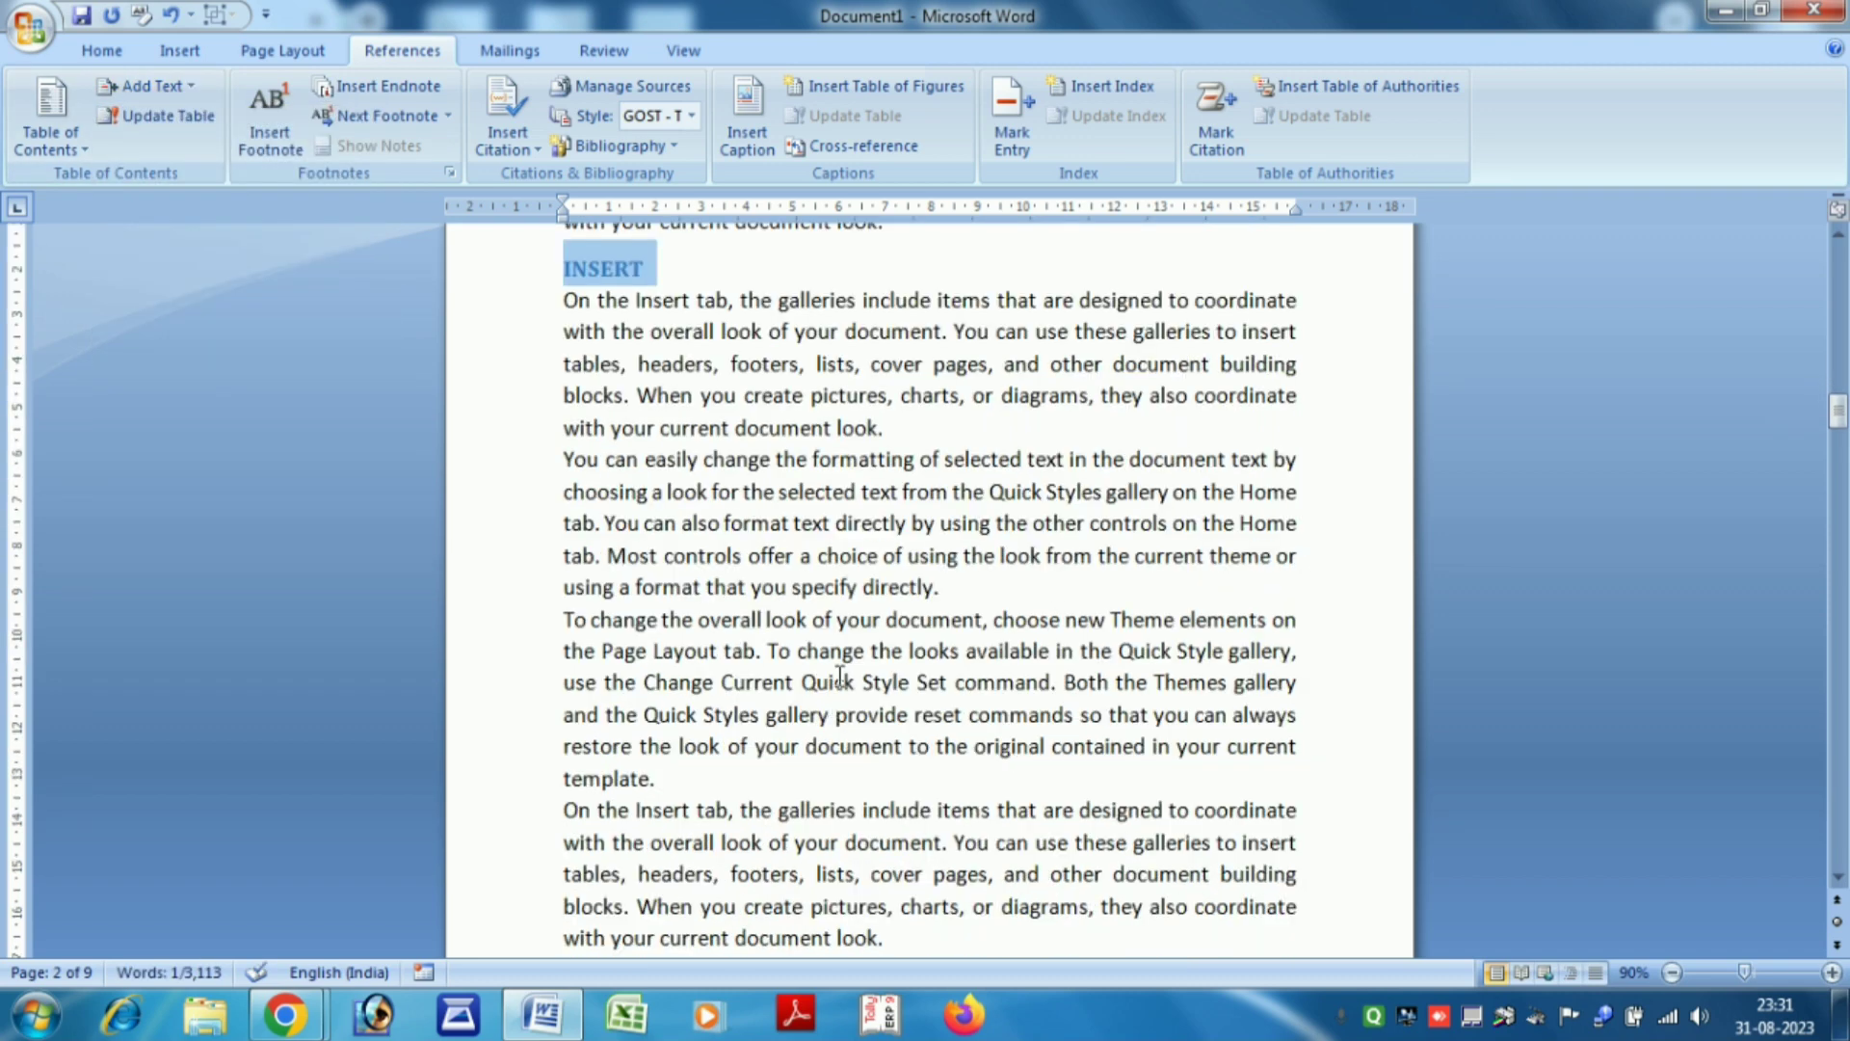
Assign the PAGE LAYOUT heading in the MS WORD section to table of contents Level 3
left_click_drag(713, 754, 563, 747)
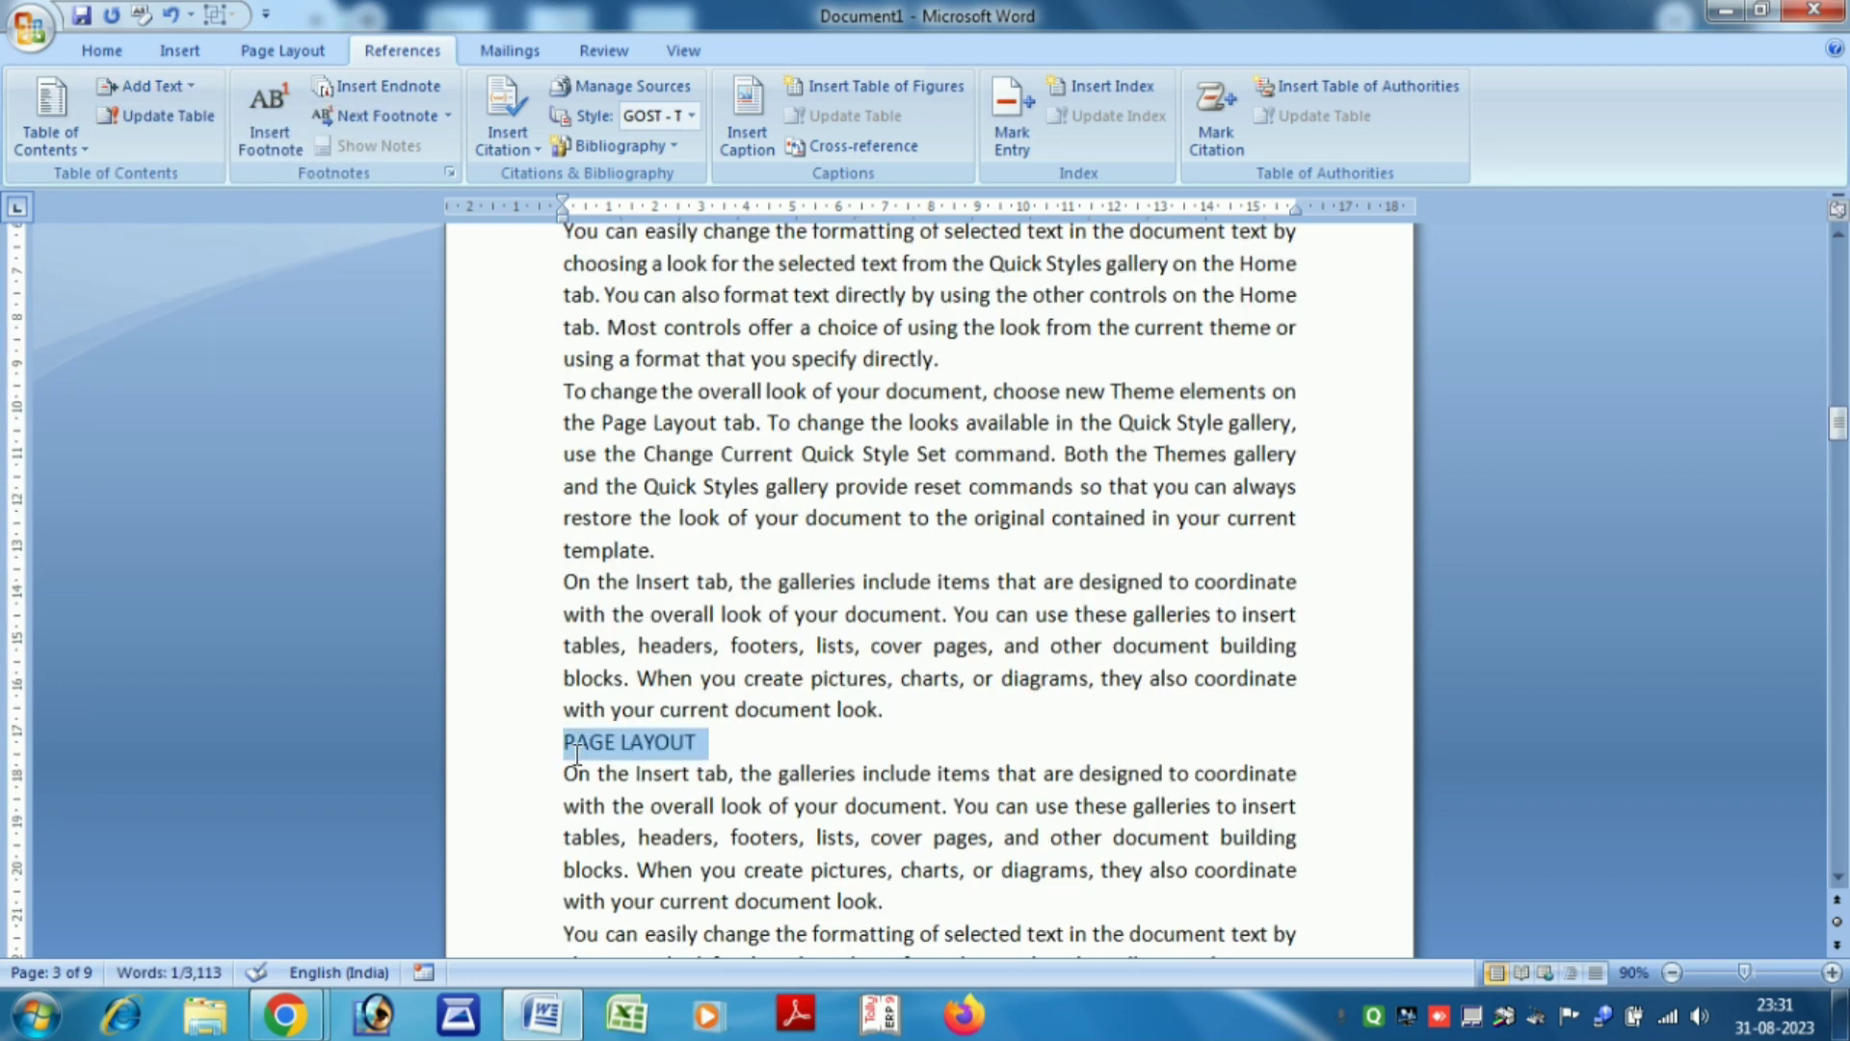
left_click(182, 85)
left_click(183, 186)
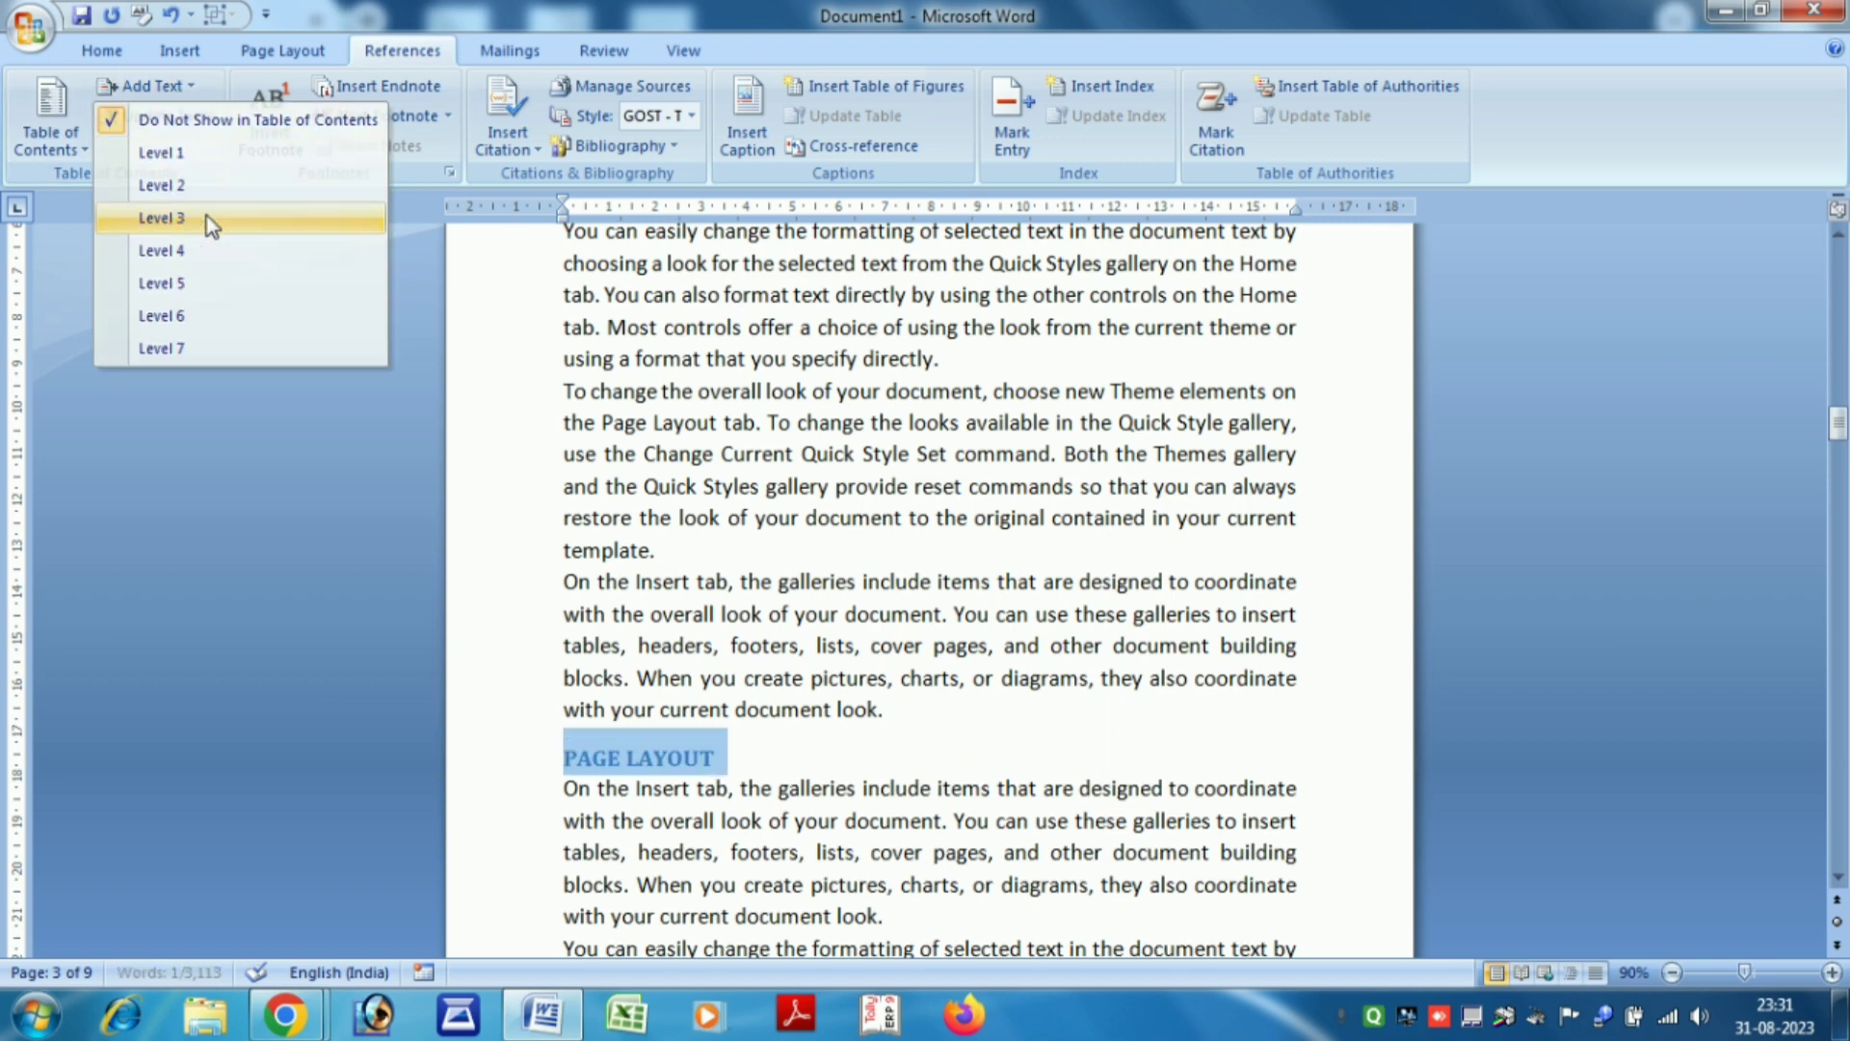
Assign the HOME heading in the MS EXCEL section to table of contents Level 3
scroll(724, 546, "down", 10)
scroll(724, 546, "down", 3)
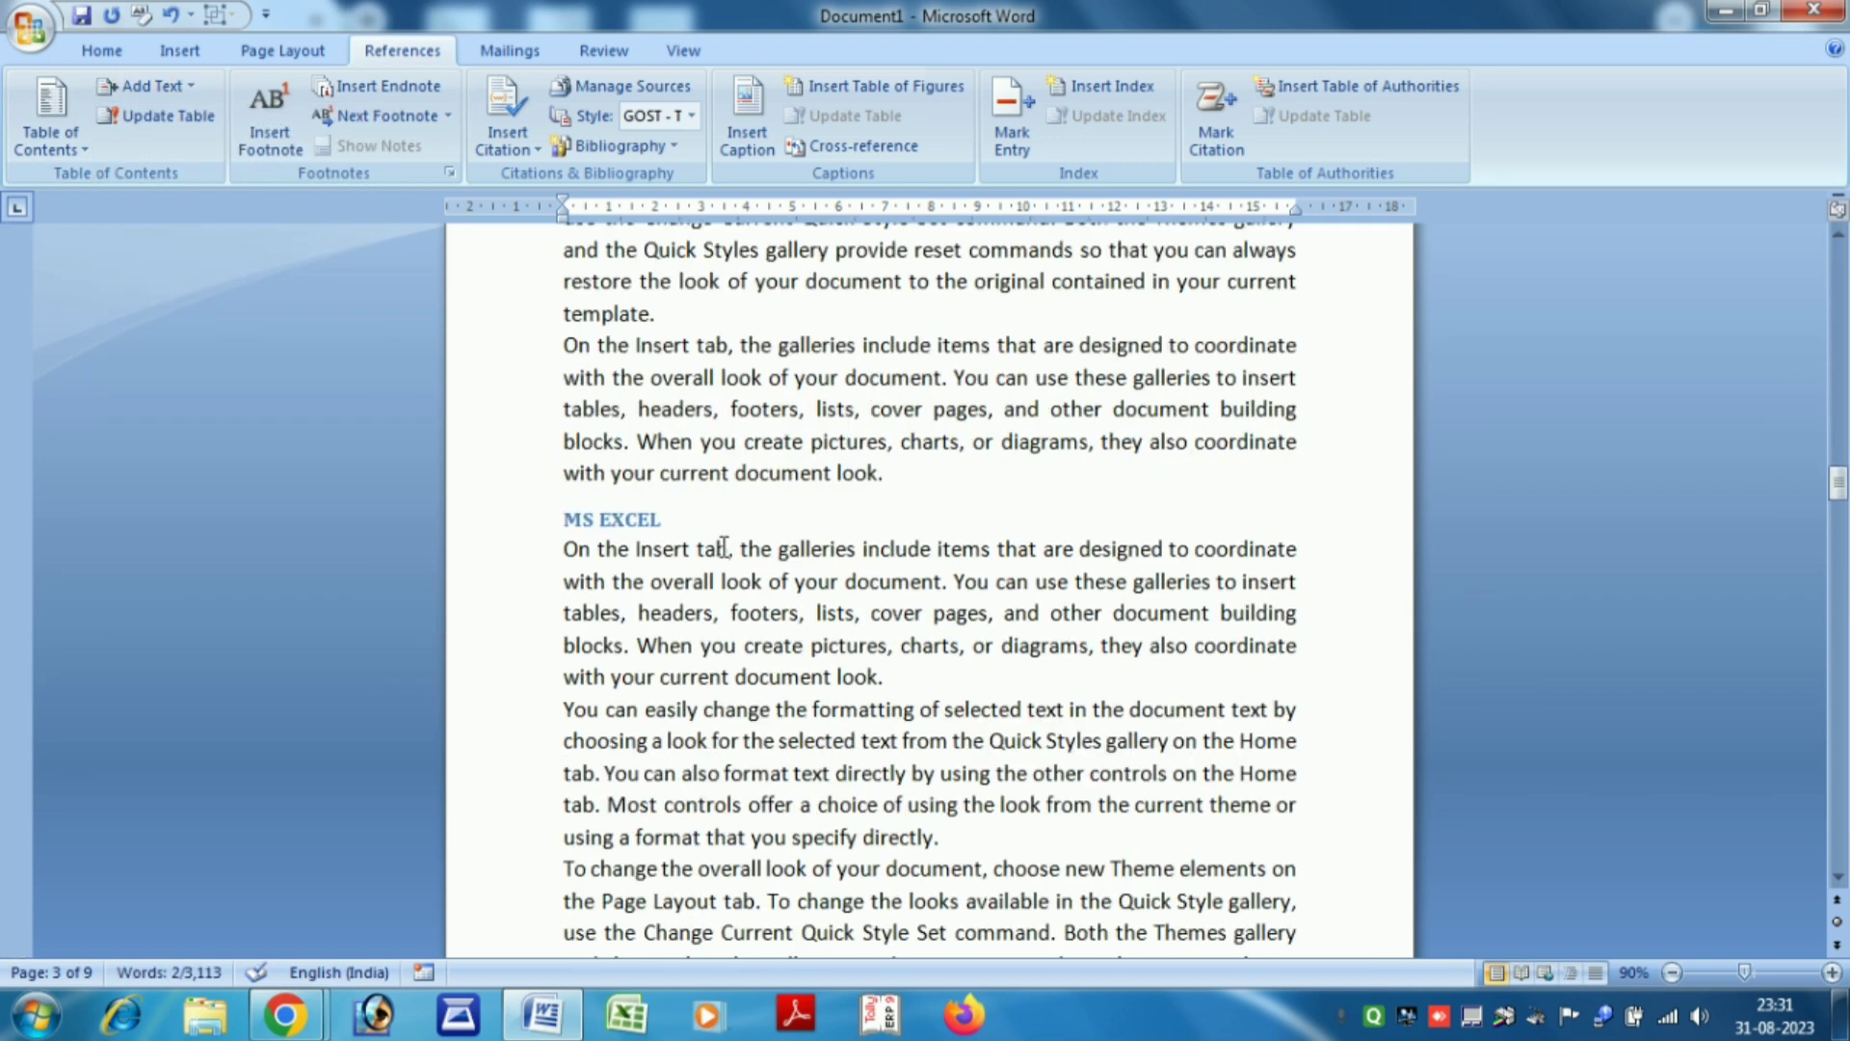
scroll(724, 546, "down", 3)
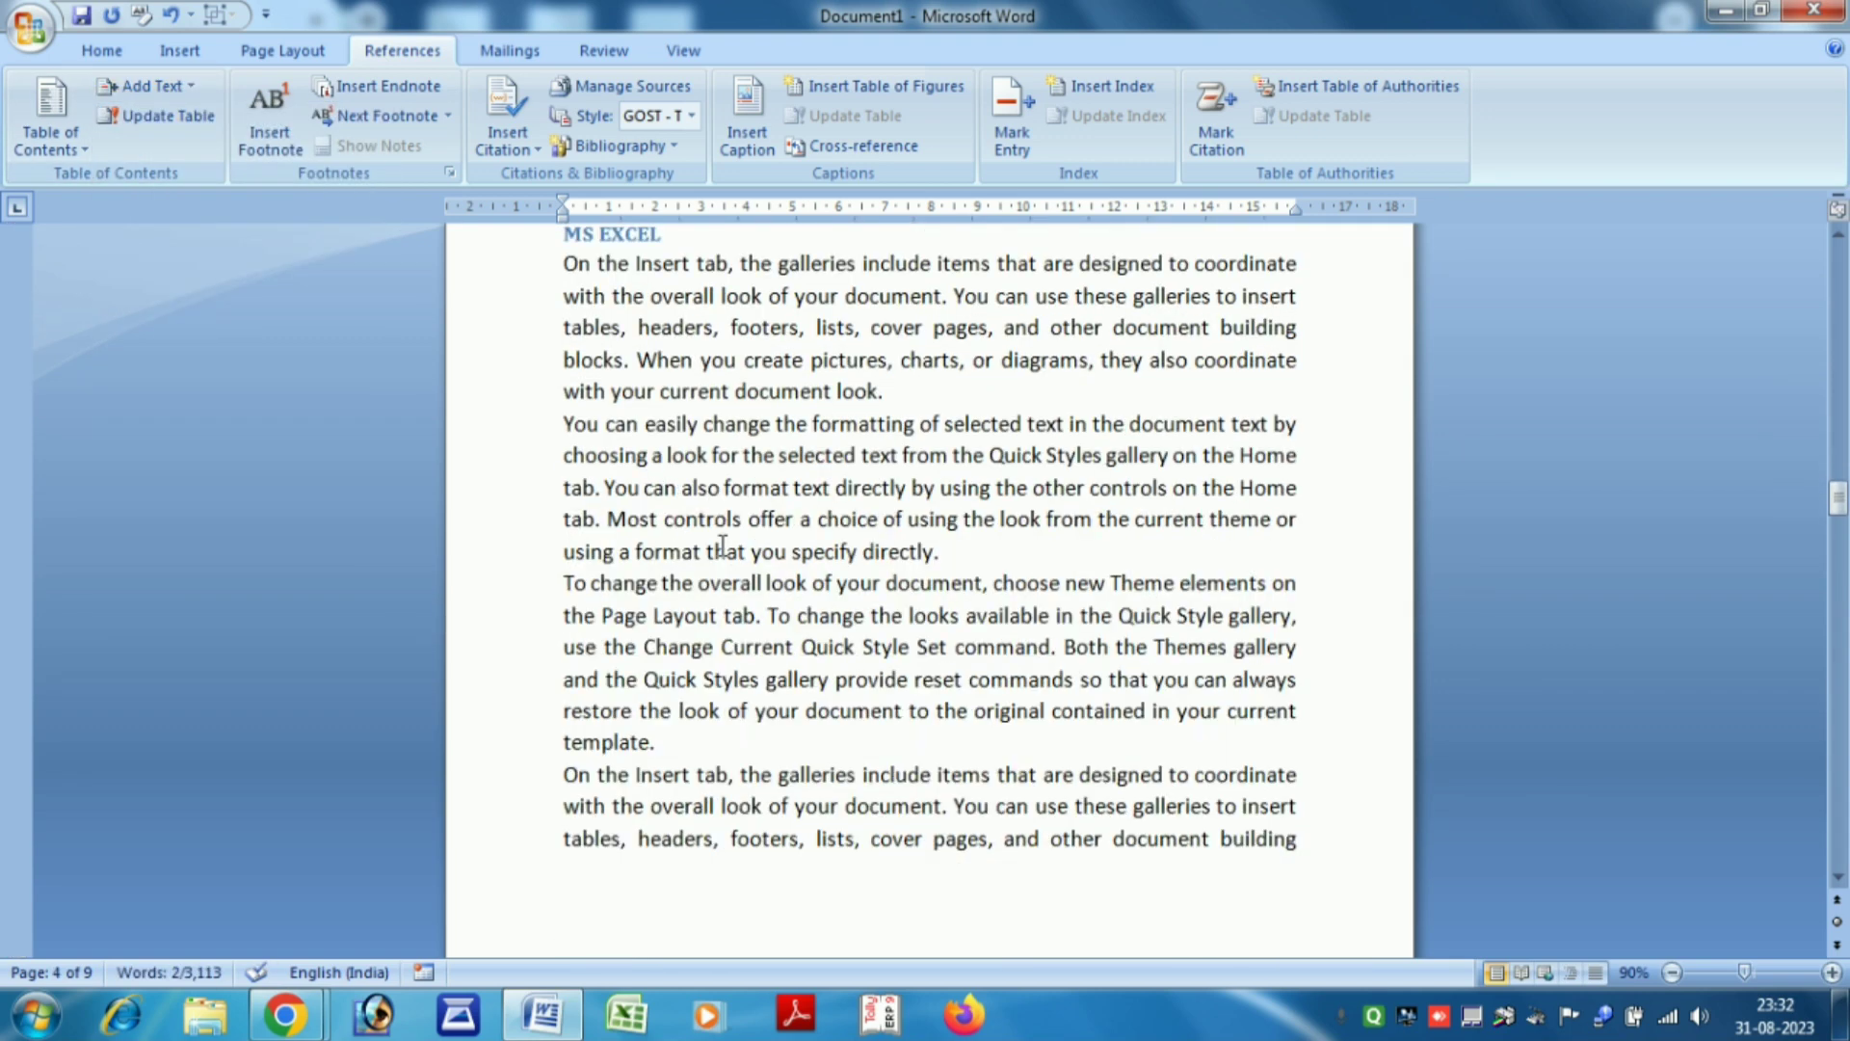
scroll(724, 547, "down", 6)
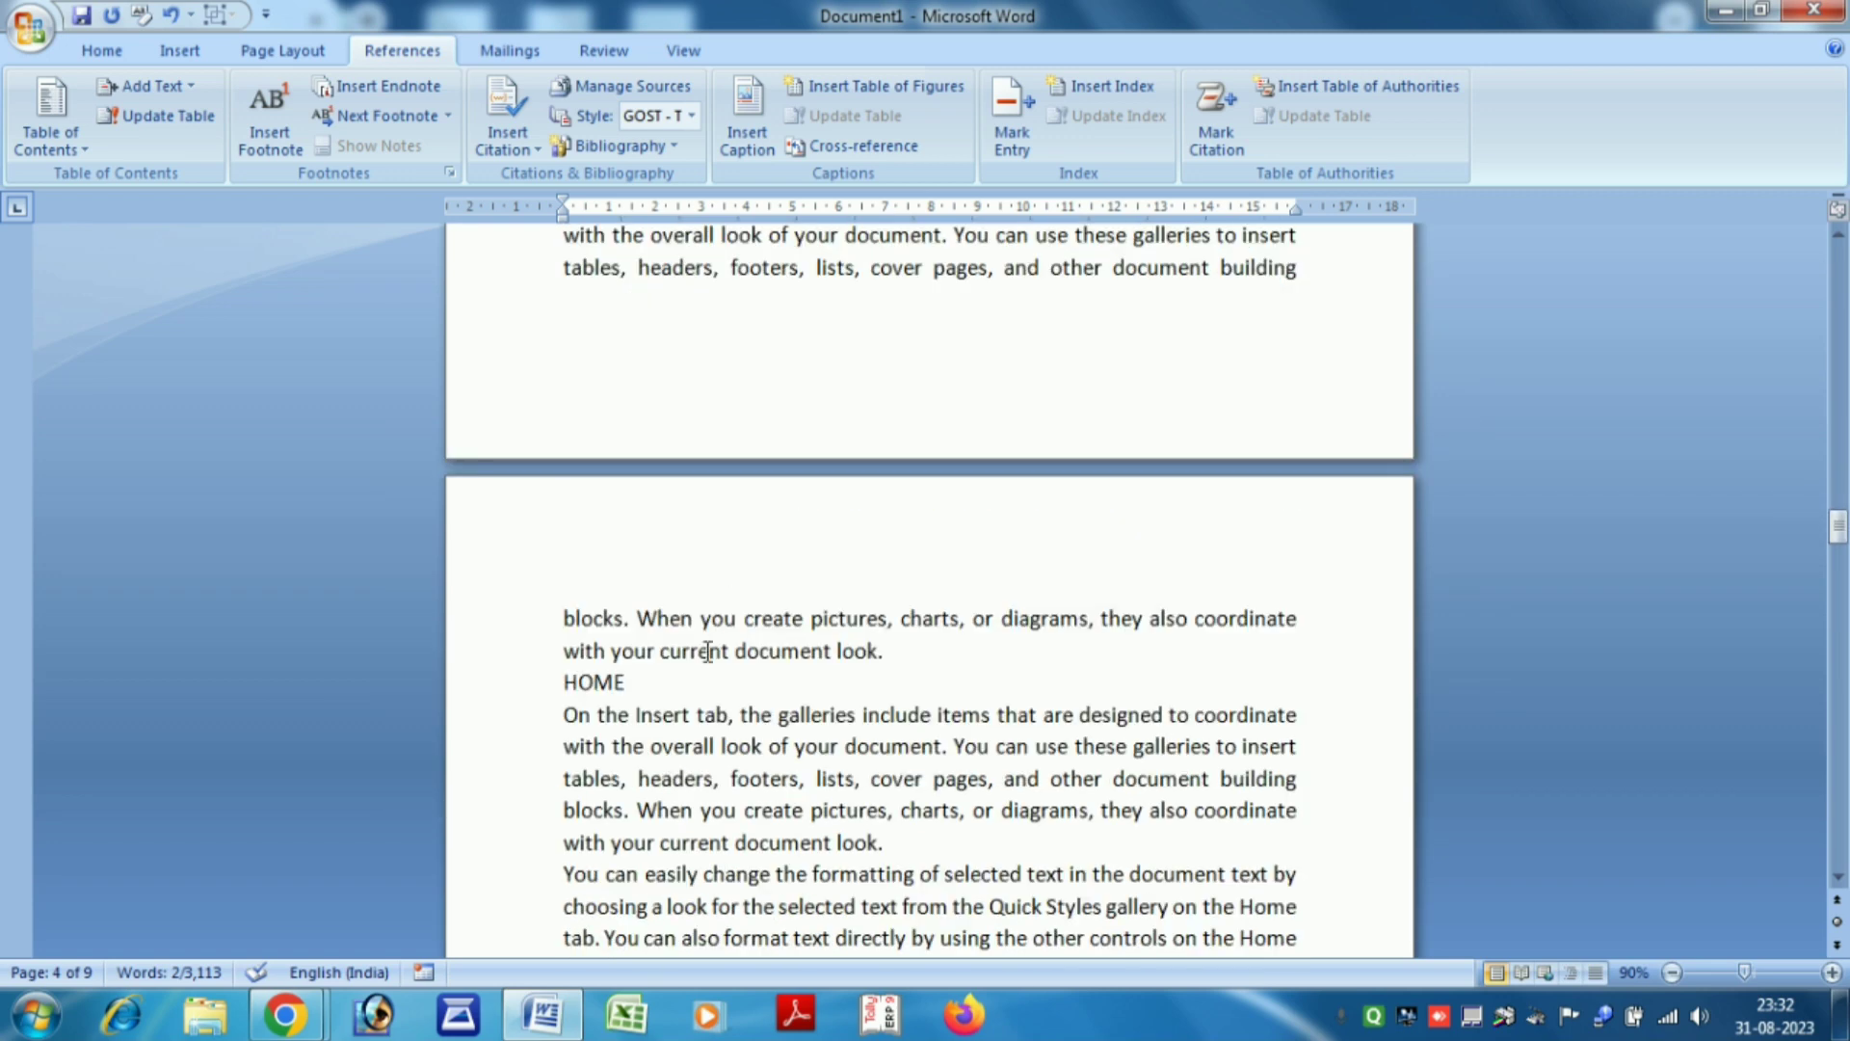
left_click(540, 681)
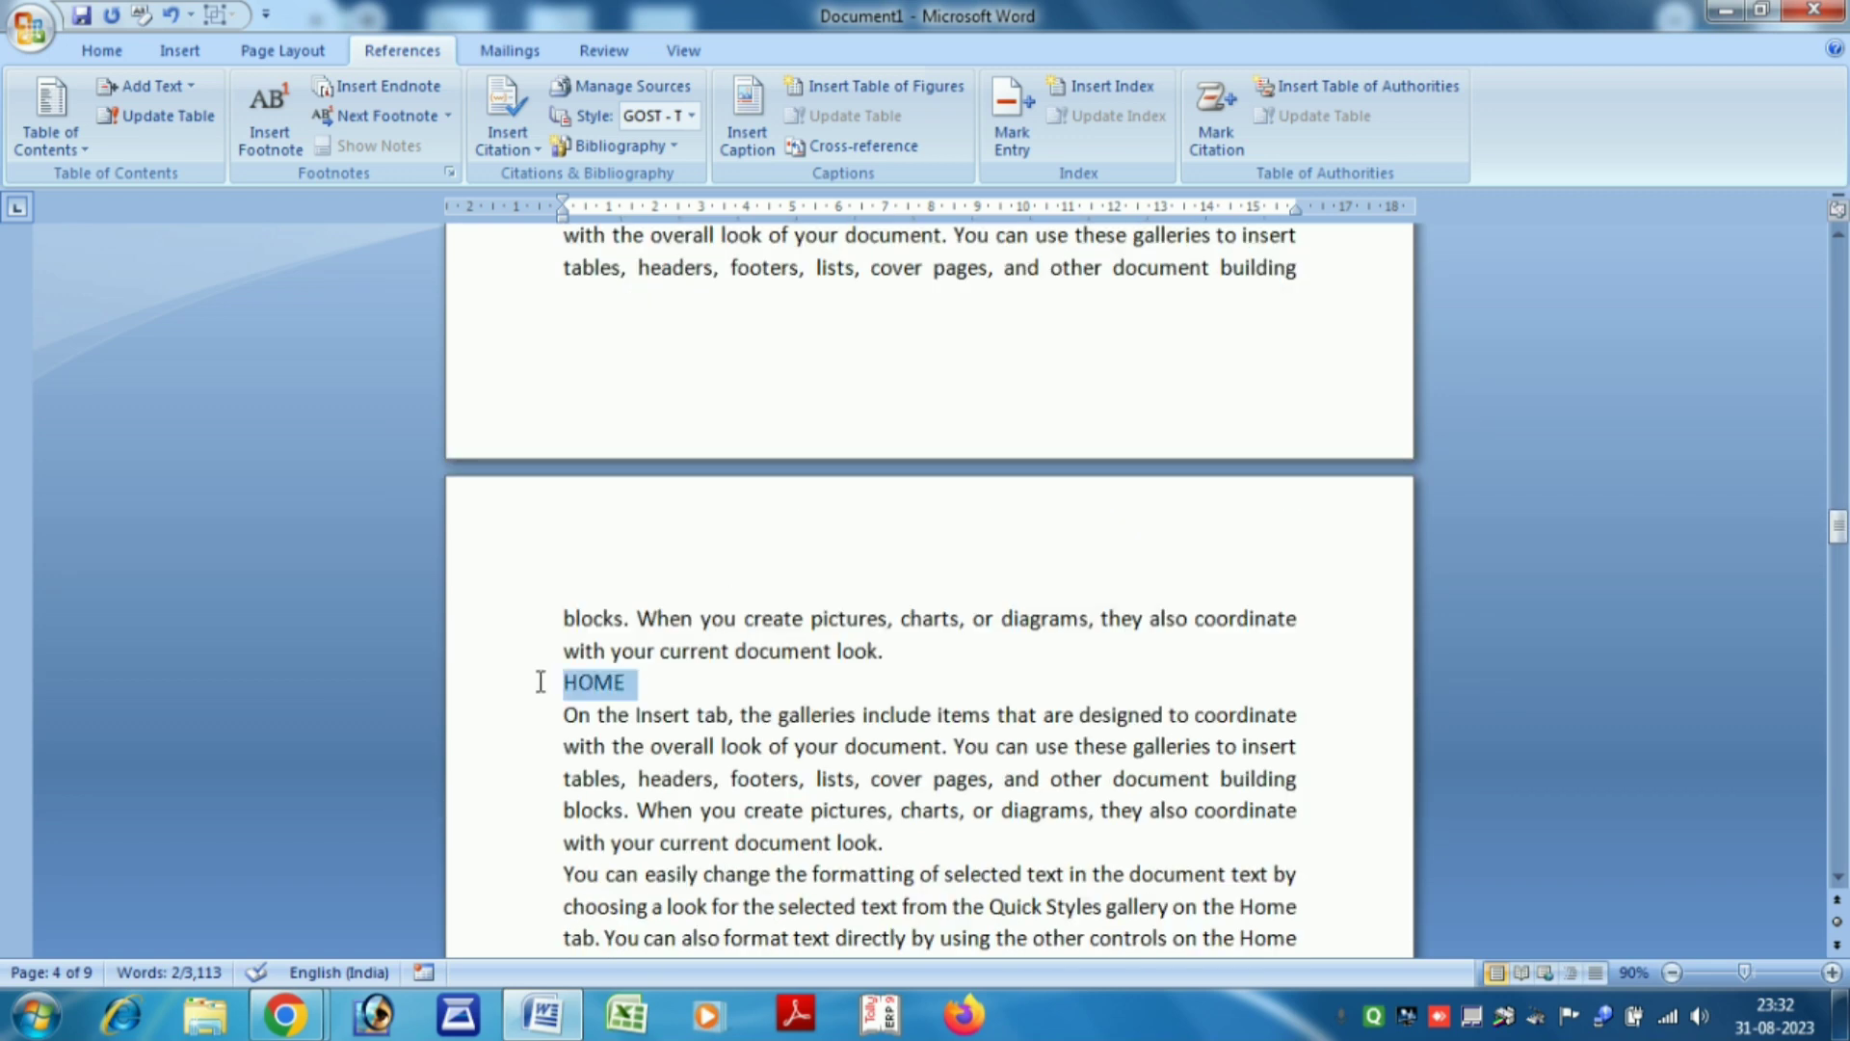
left_click(179, 87)
left_click(144, 214)
Assign the INSERT heading in the MS EXCEL section to table of contents Level 3
scroll(841, 675, "down", 3)
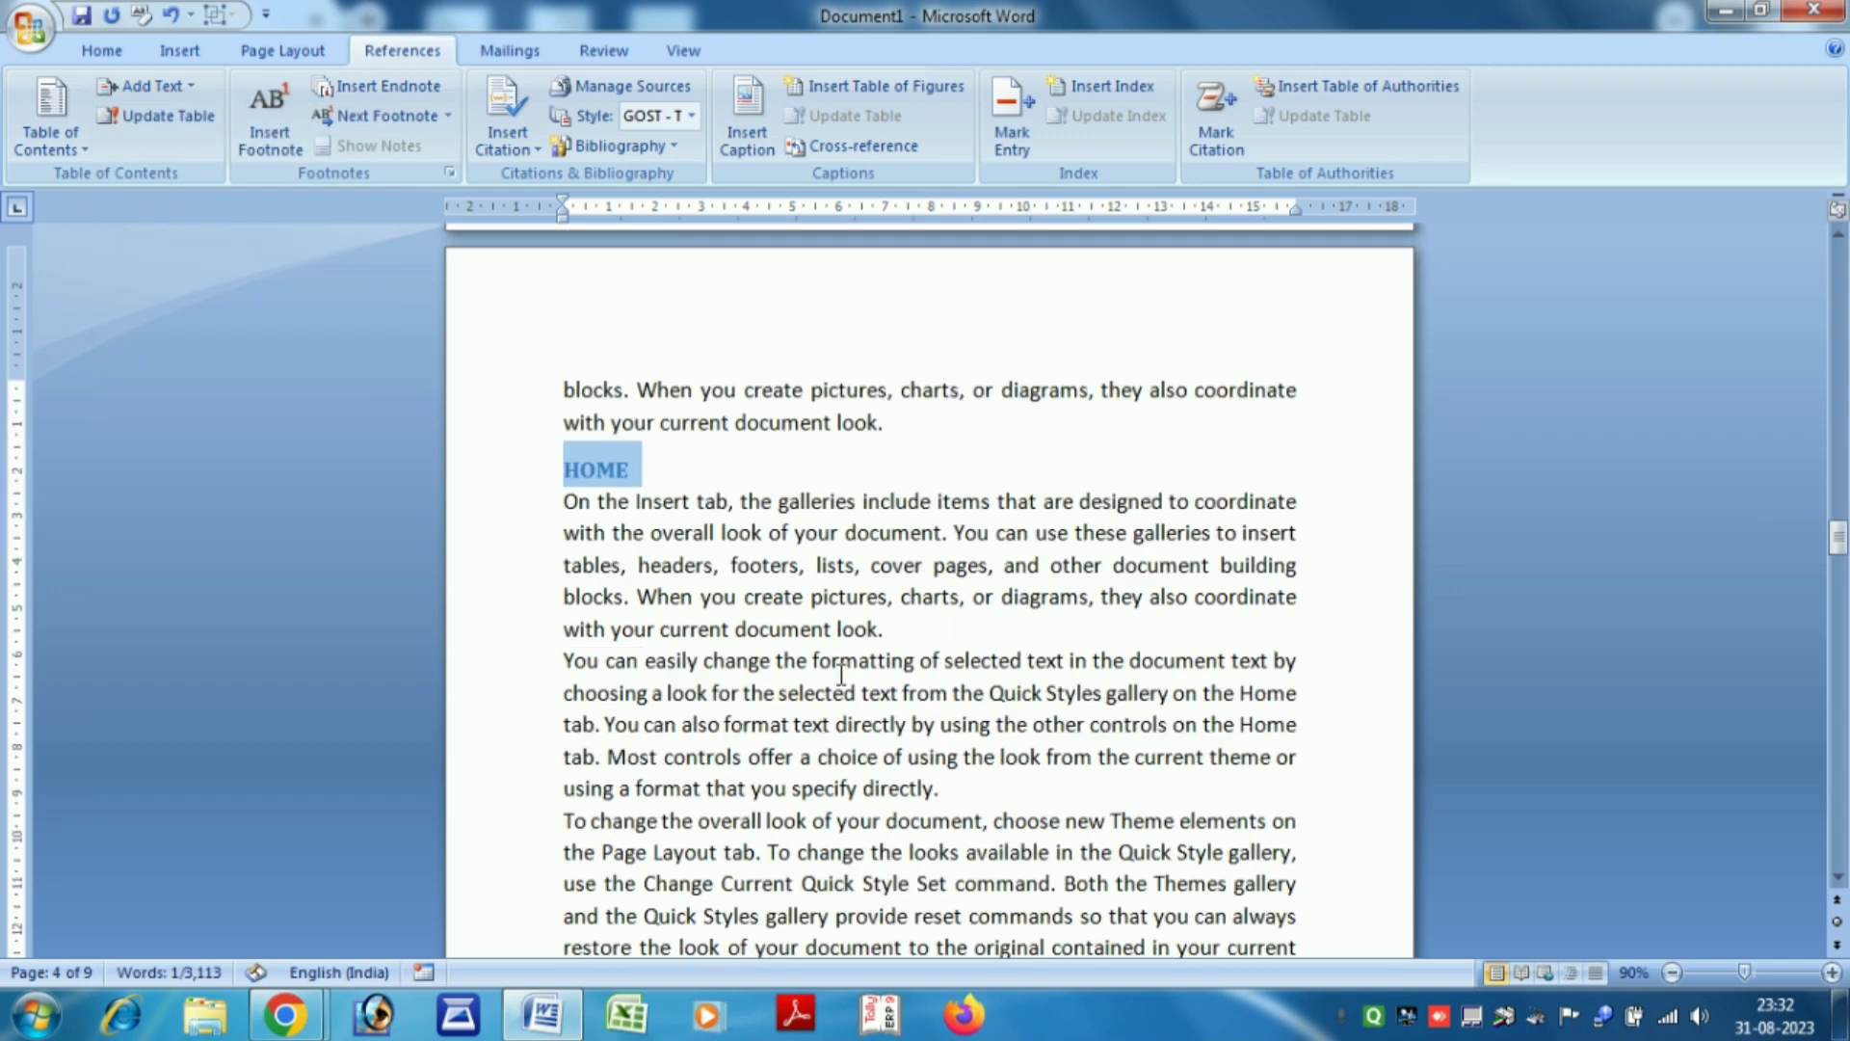
scroll(842, 674, "down", 5)
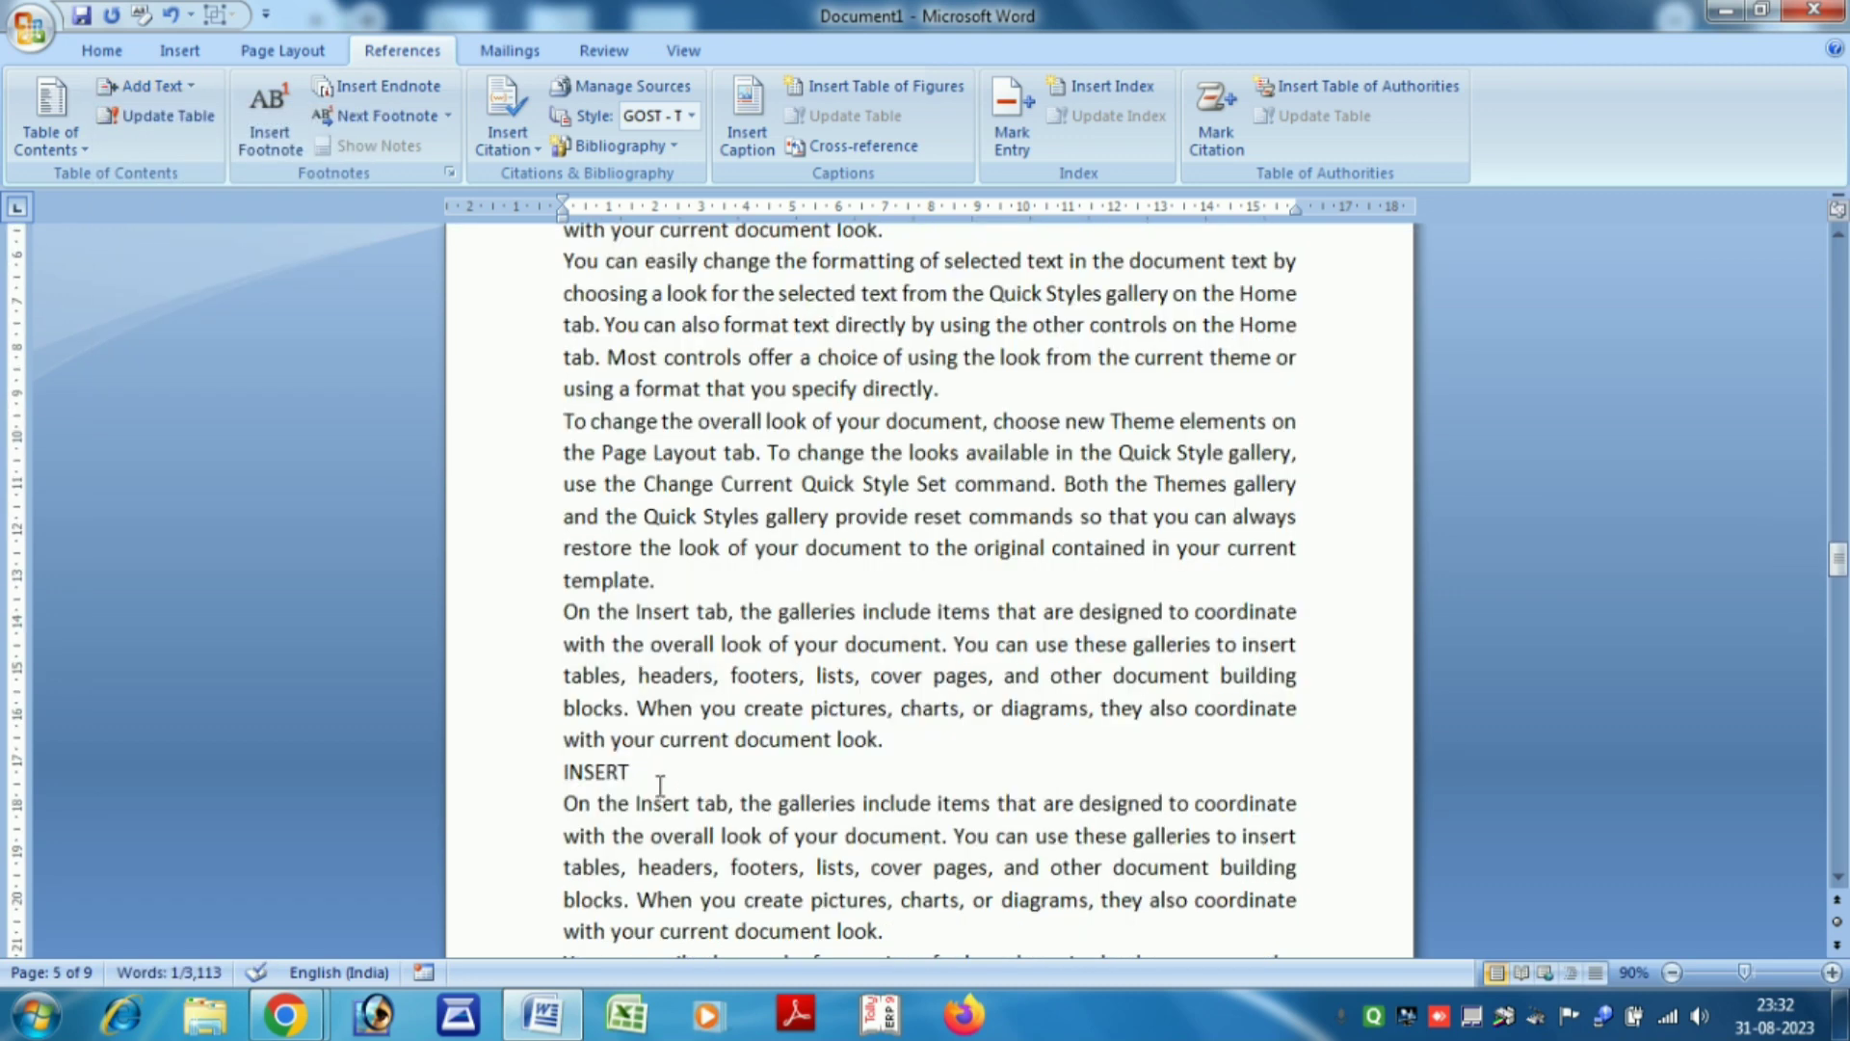
left_click_drag(648, 774, 500, 777)
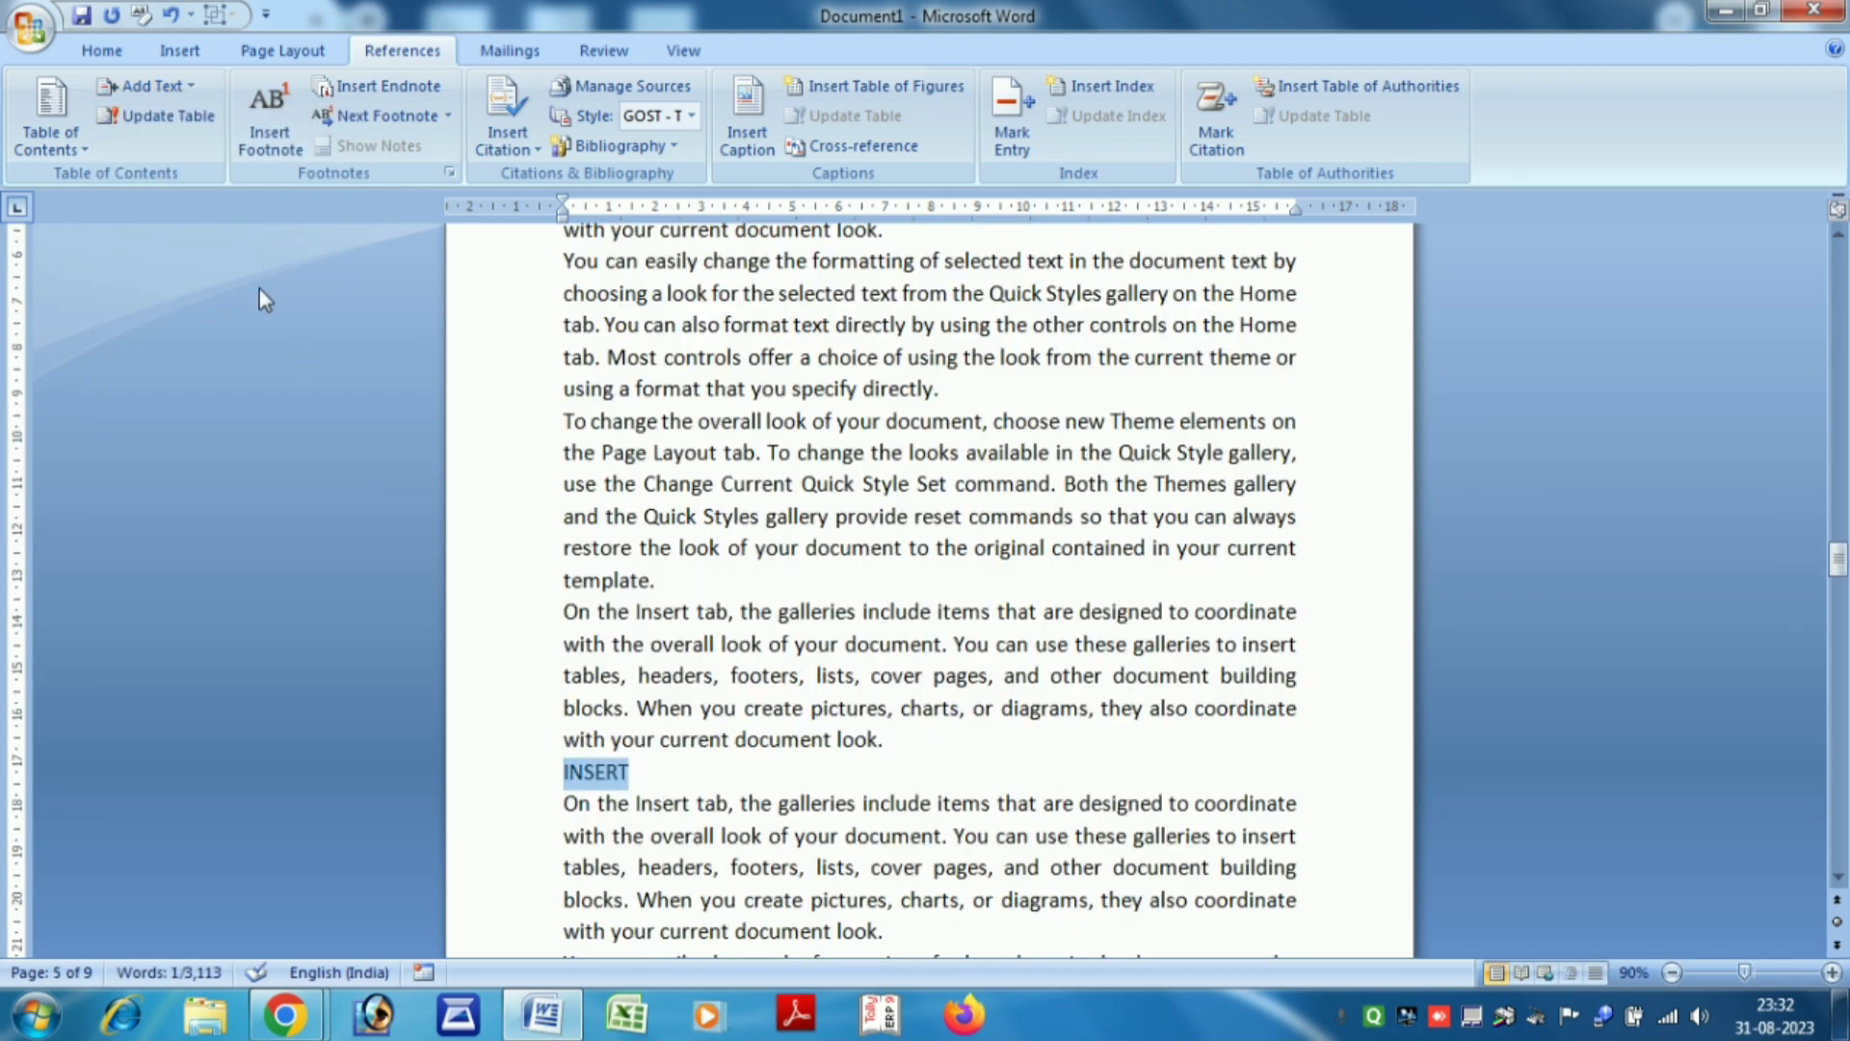
left_click(144, 86)
left_click(161, 217)
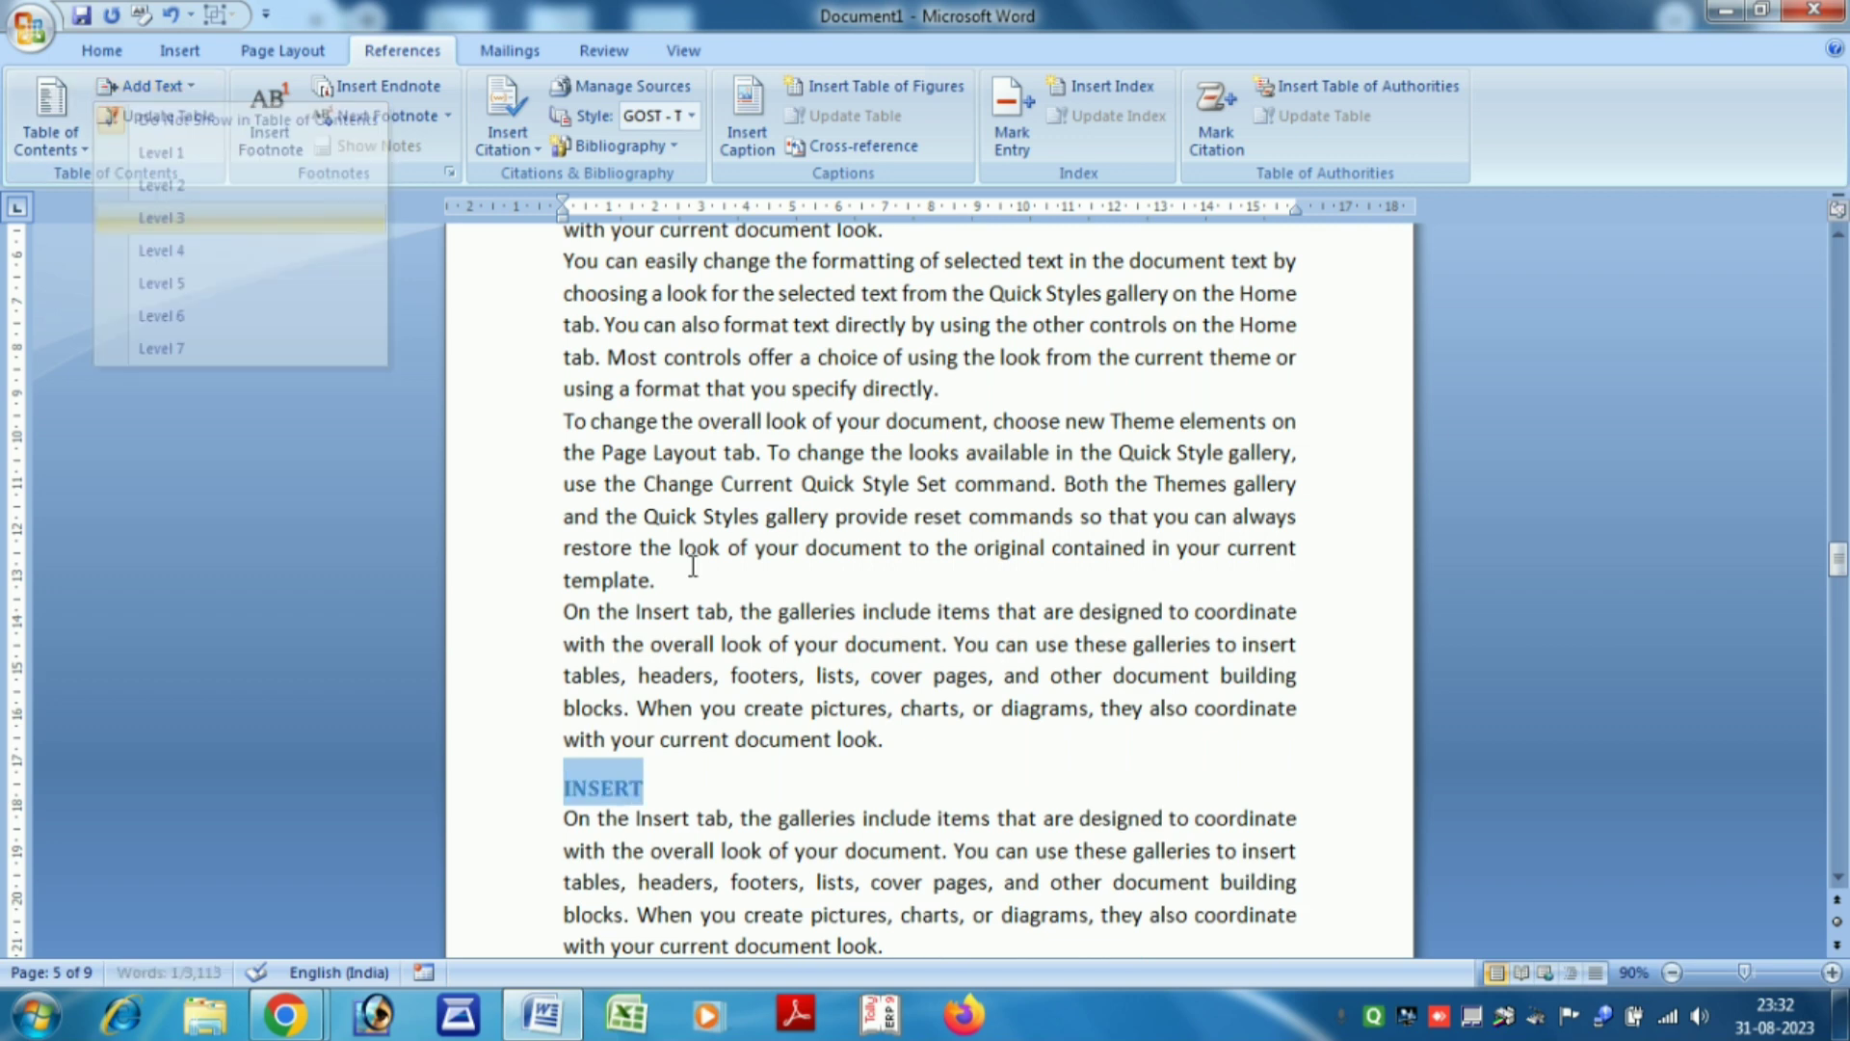
Assign the PAGE LAYOUT heading in the MS EXCEL section to table of contents Level 3
scroll(768, 669, "down", 13)
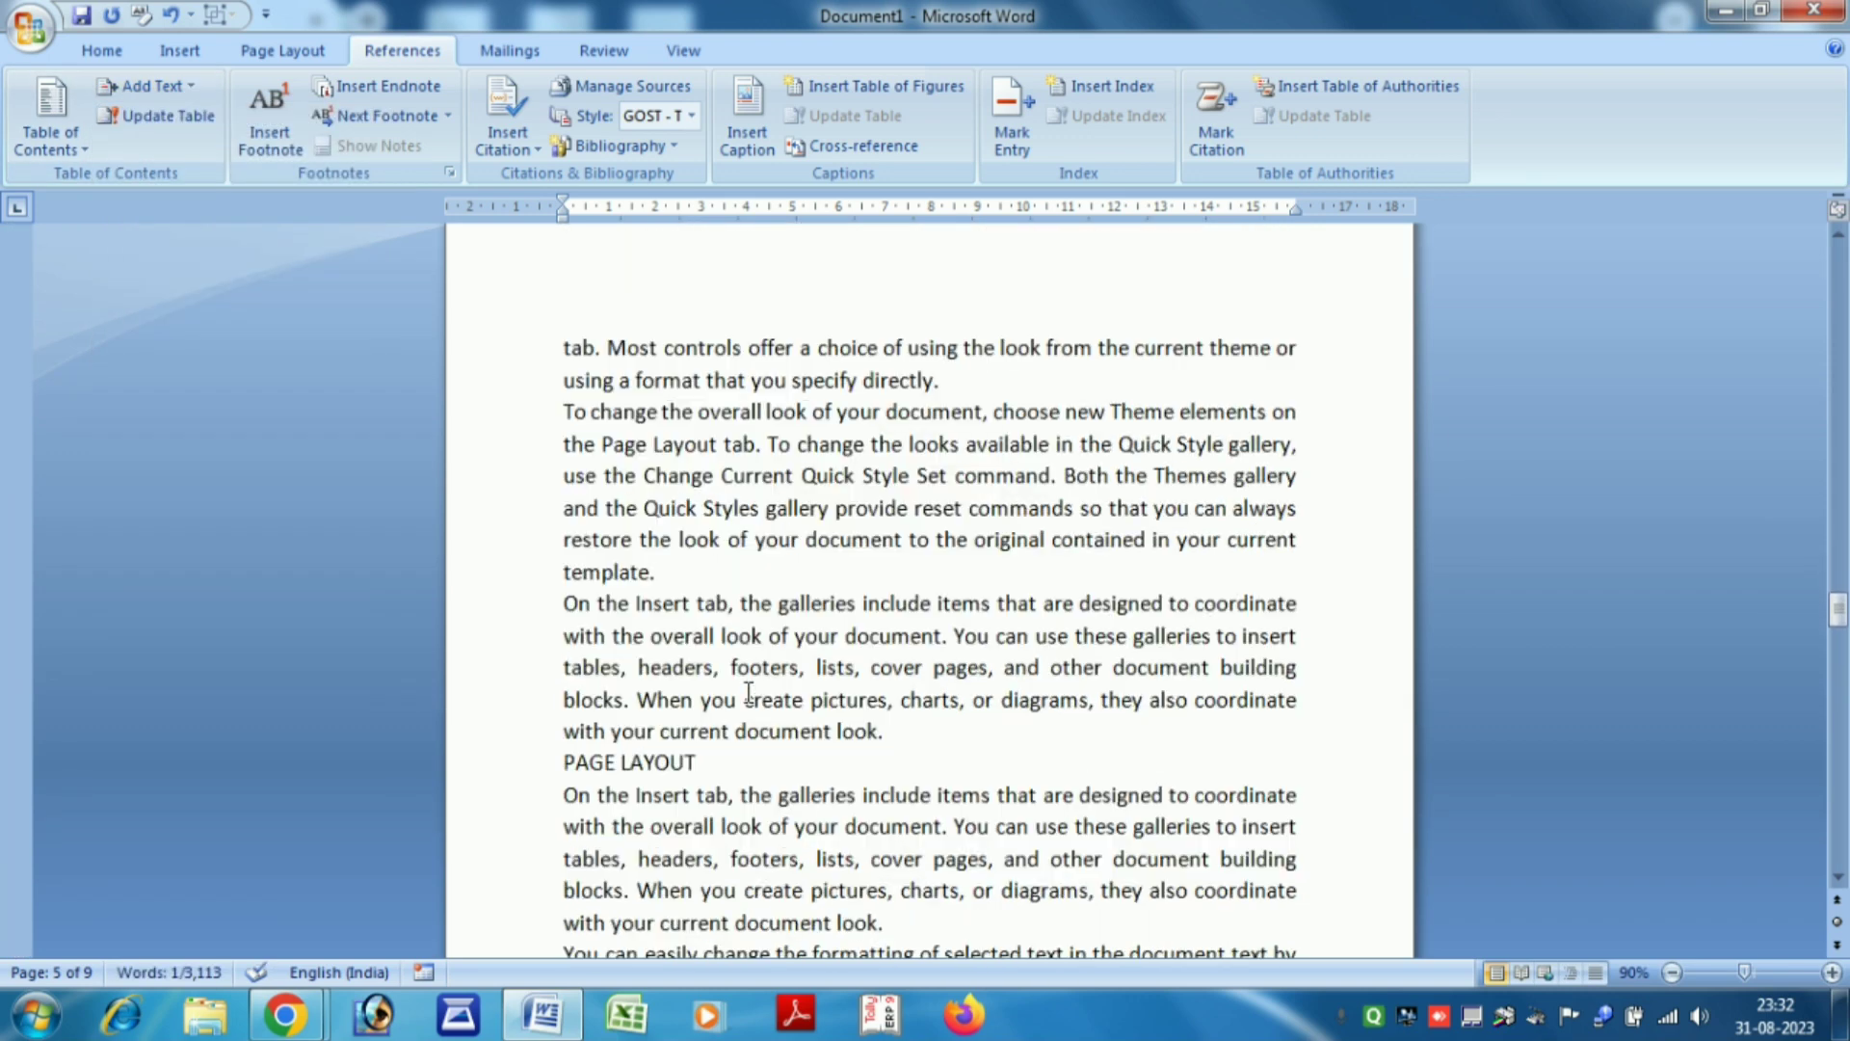
left_click_drag(709, 761, 547, 761)
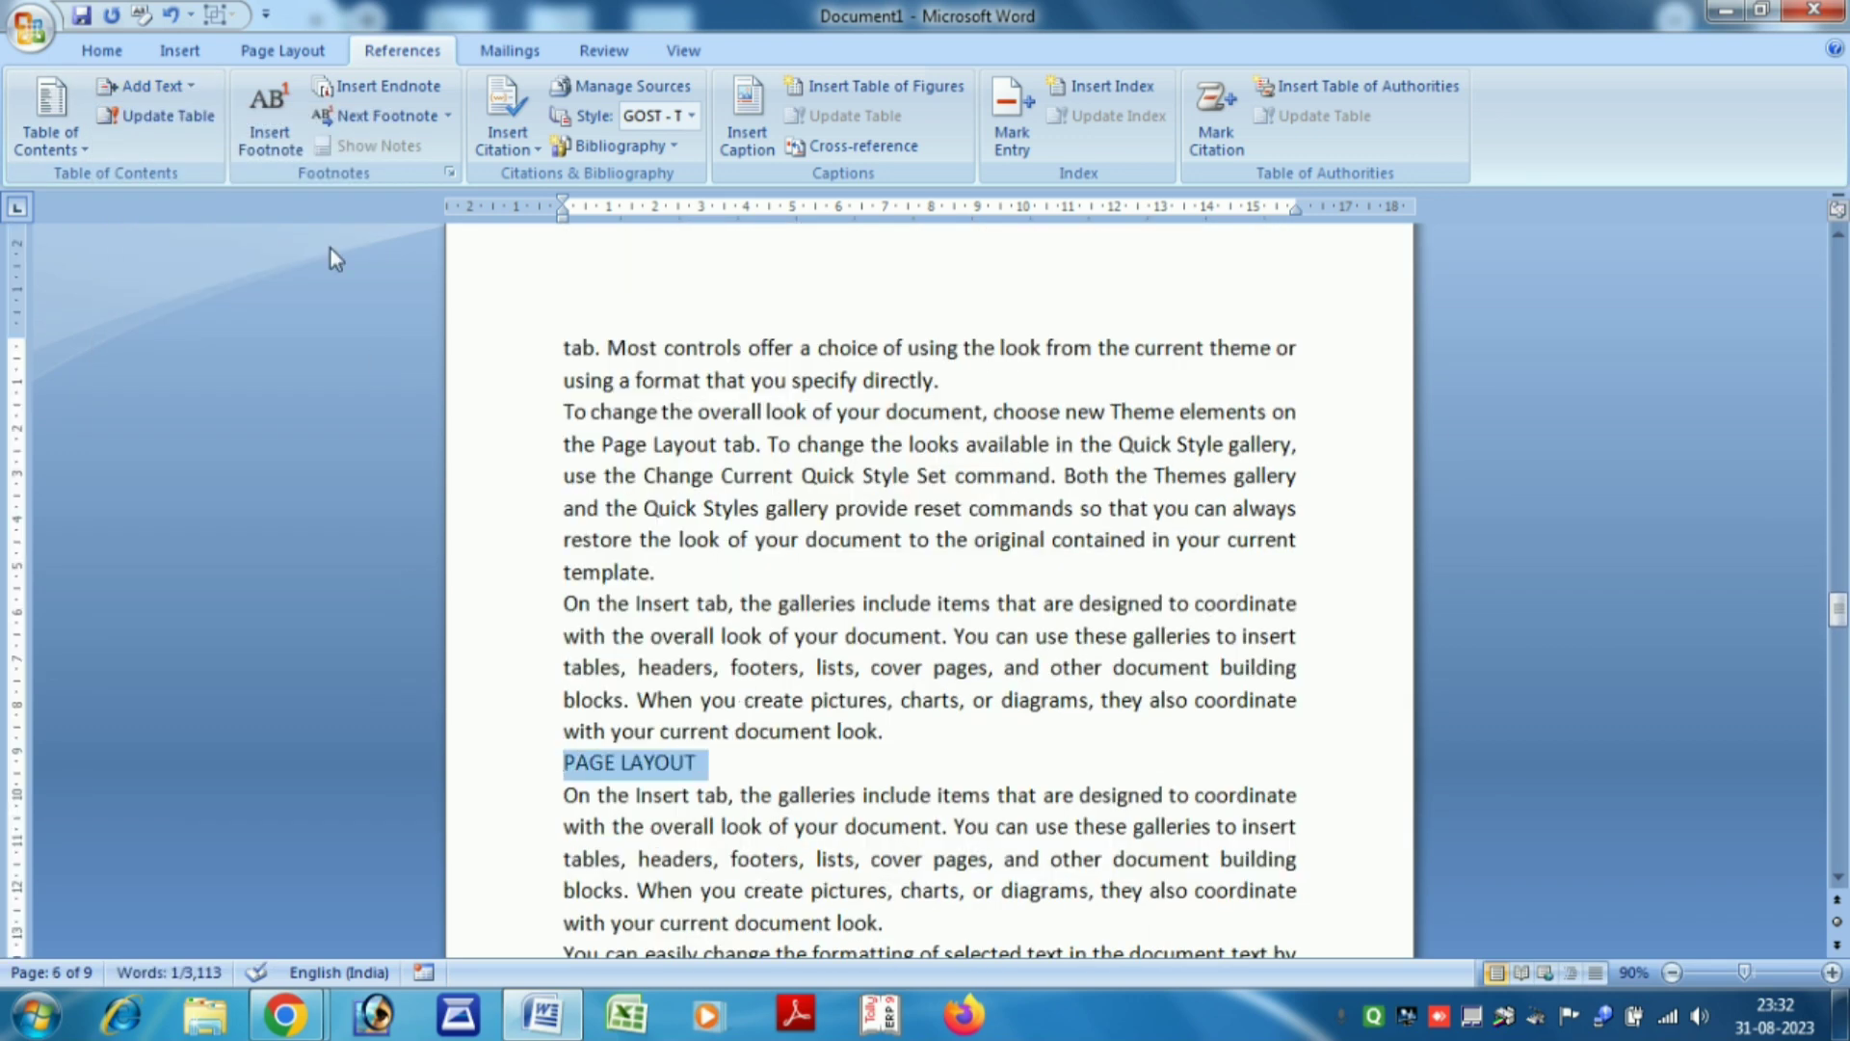
left_click(143, 87)
left_click(222, 216)
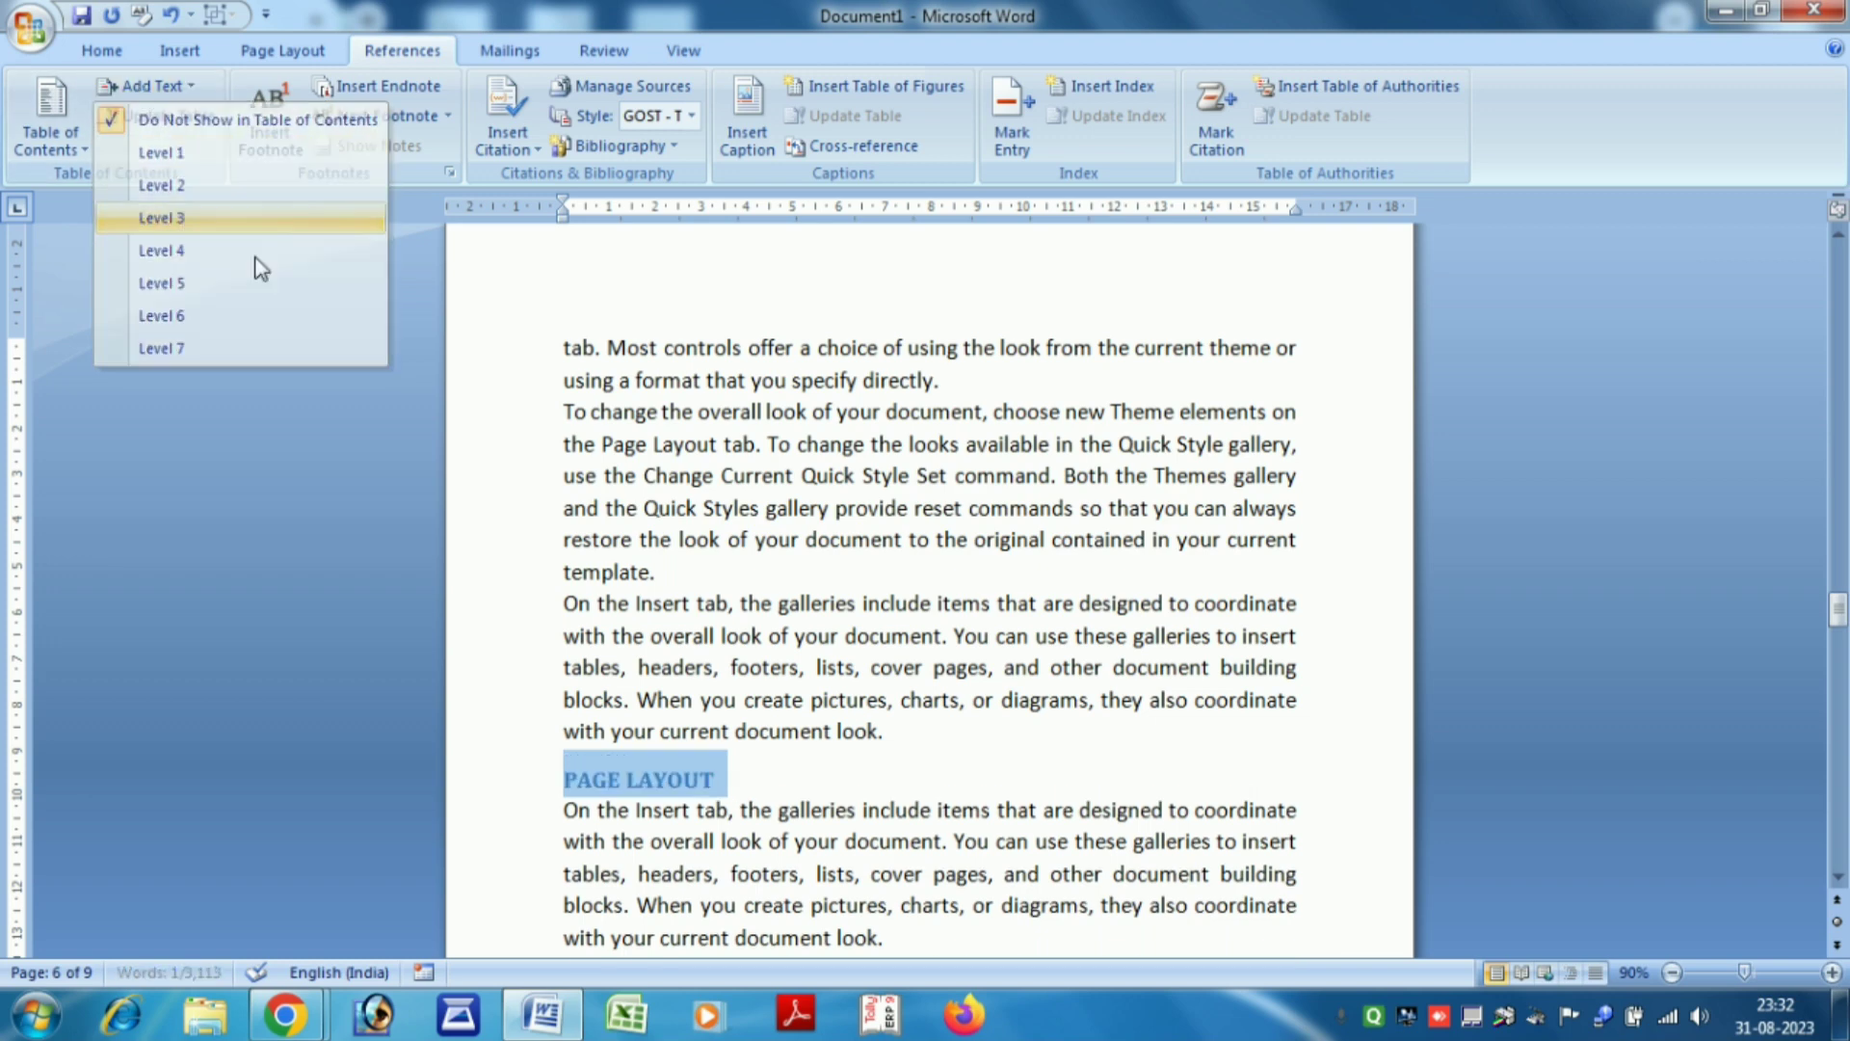
Assign the HOME heading in the MS POWER POINT section to table of contents Level 3
scroll(684, 569, "down", 12)
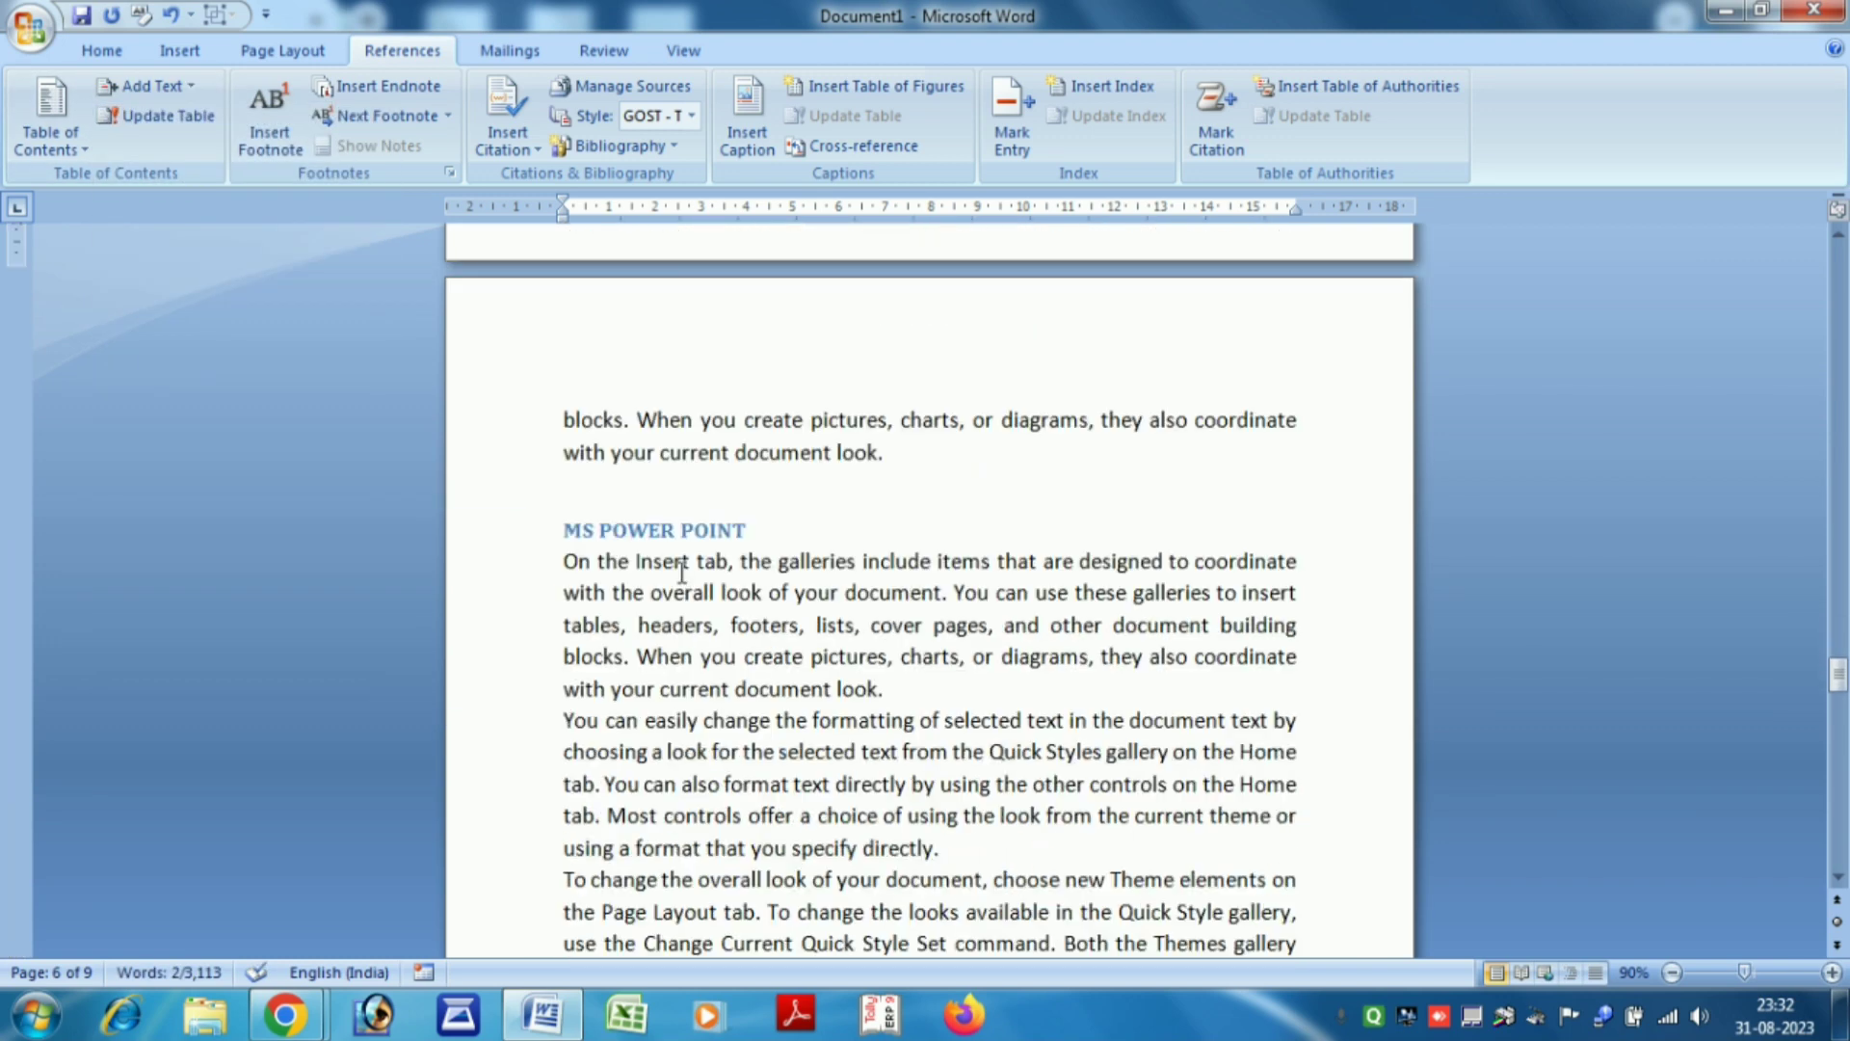
scroll(682, 571, "down", 4)
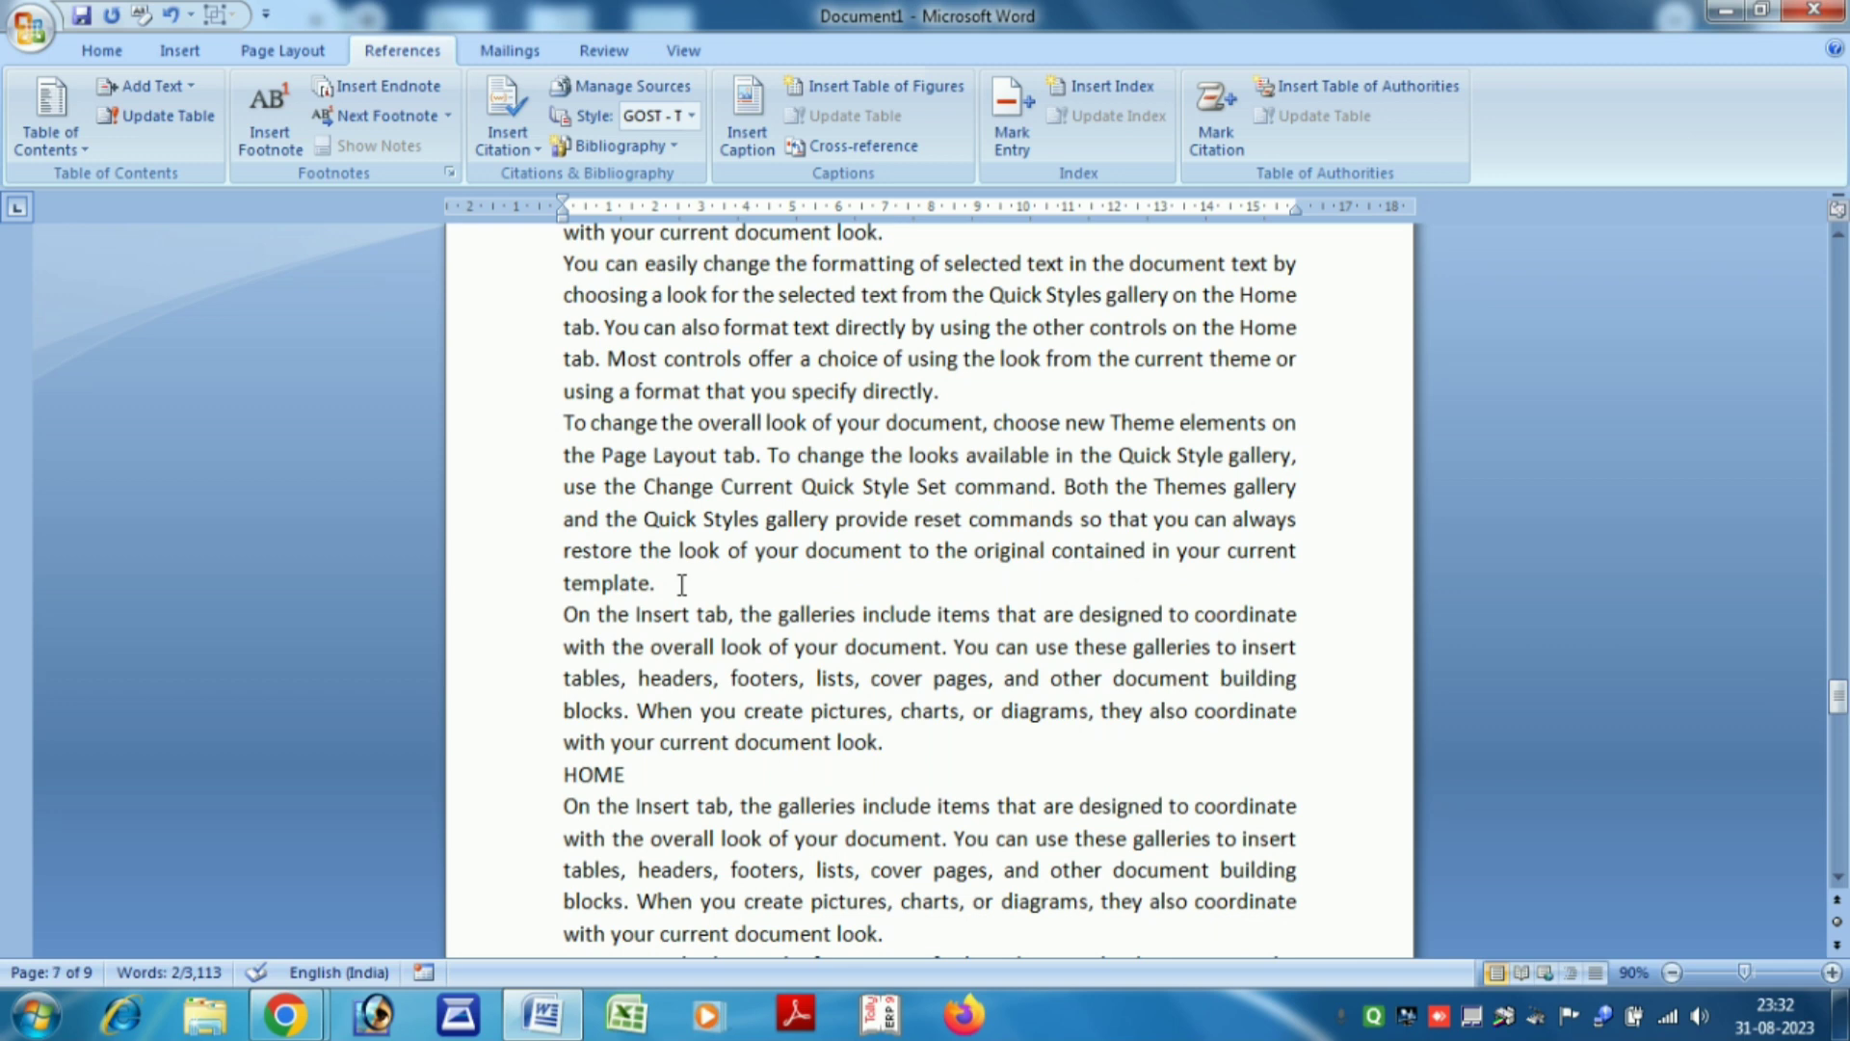
scroll(681, 584, "down", 1)
left_click_drag(648, 718, 564, 718)
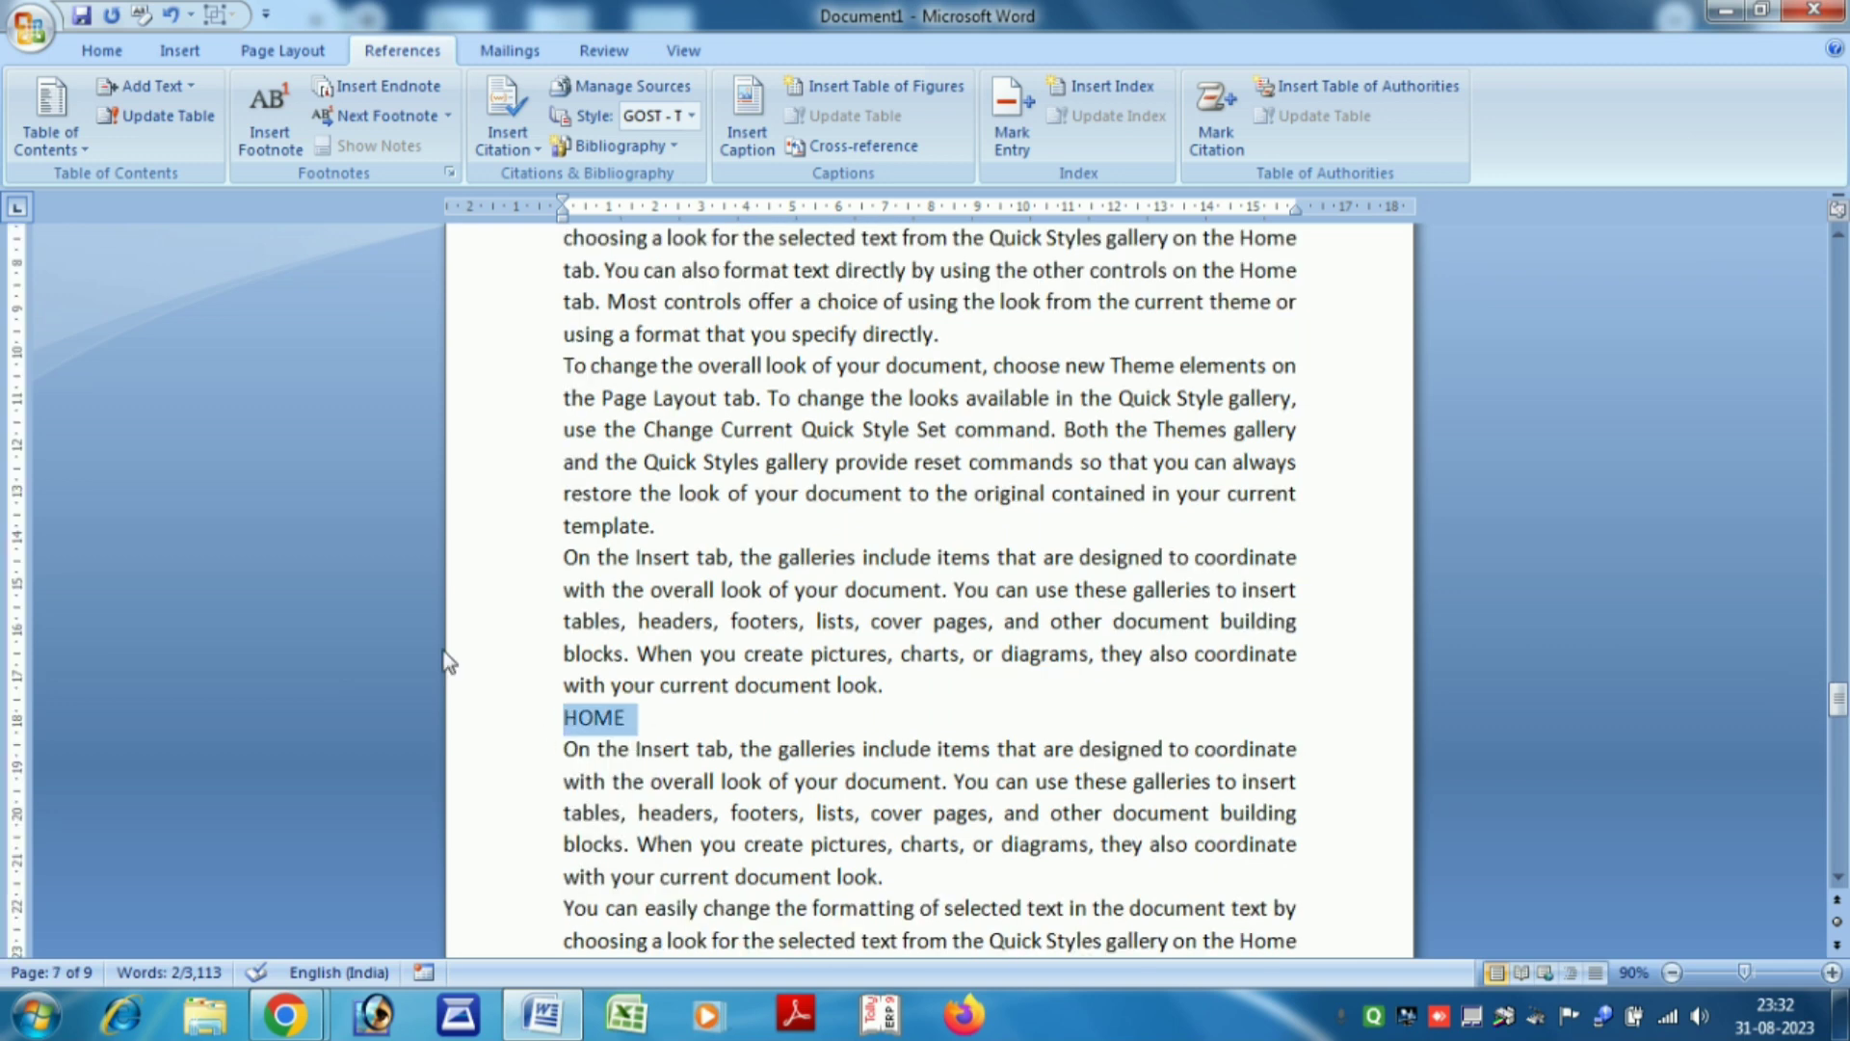
left_click(179, 88)
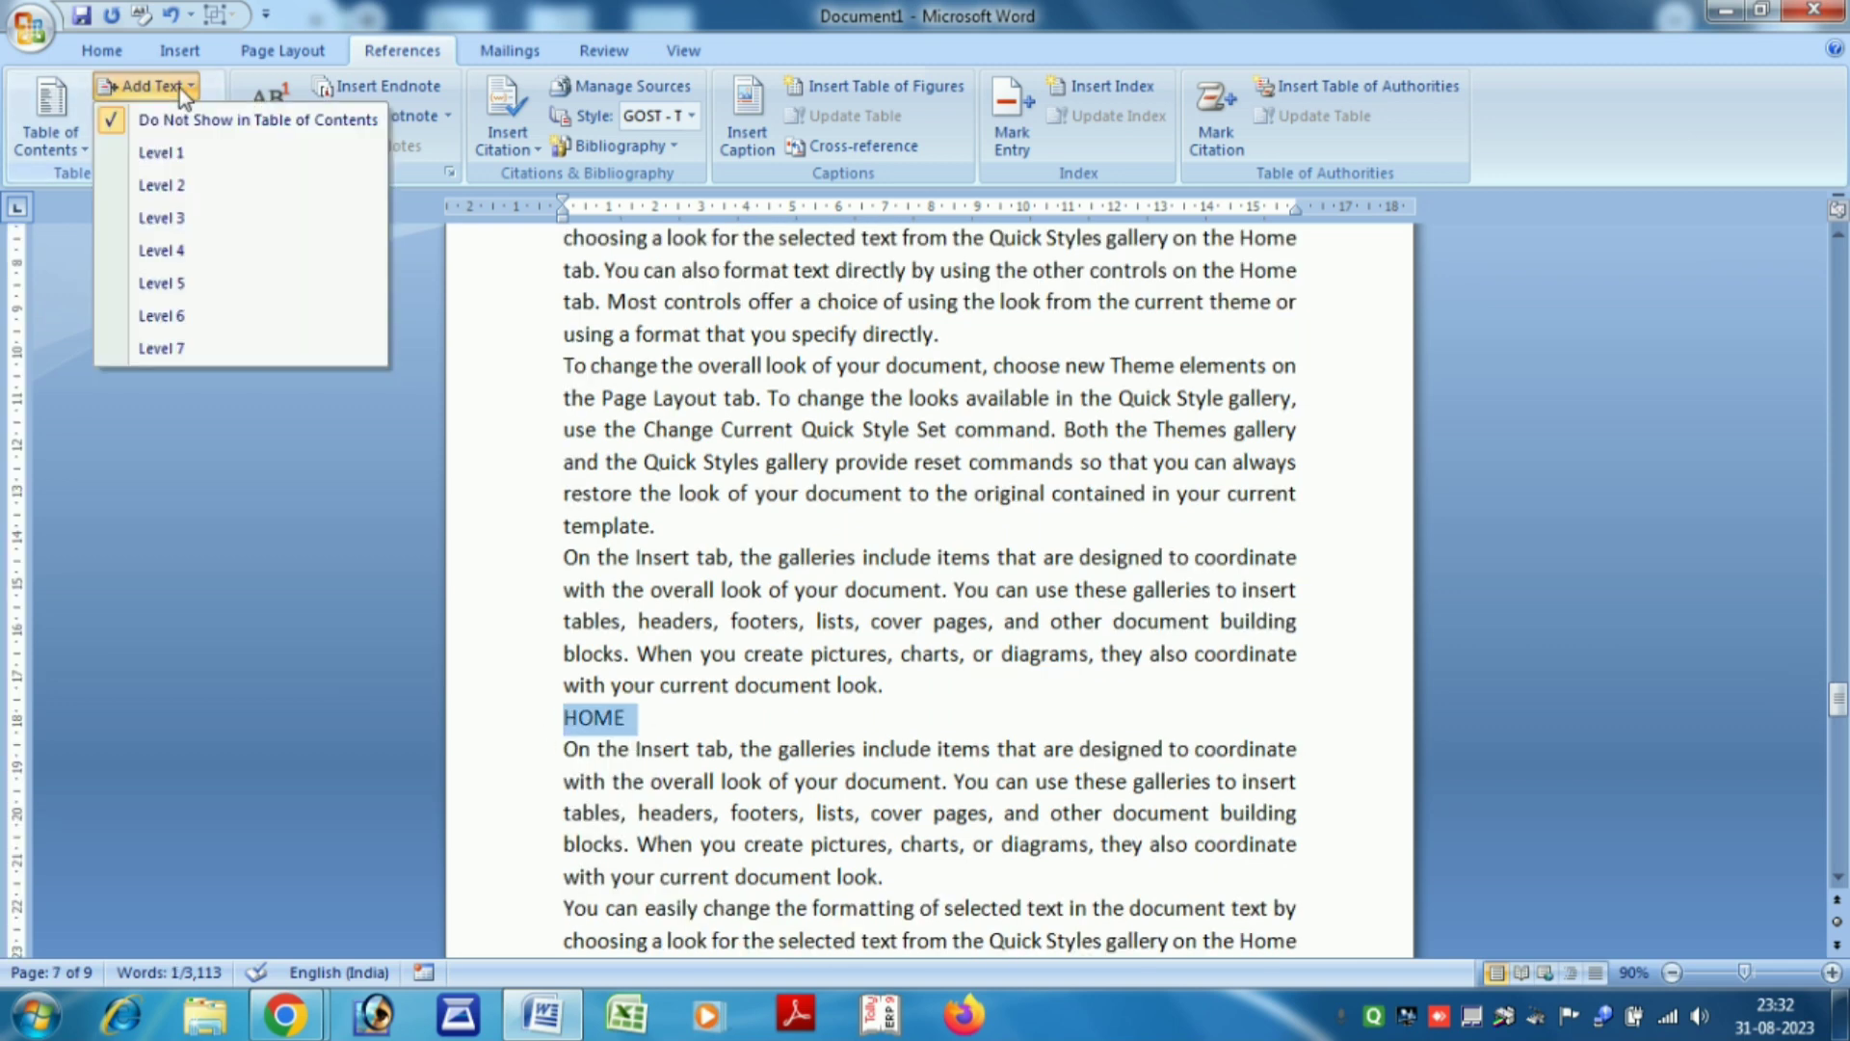
left_click(183, 217)
Assign the INSERT heading in the MS POWER POINT section to table of contents Level 3
scroll(927, 707, "down", 4)
scroll(927, 707, "down", 6)
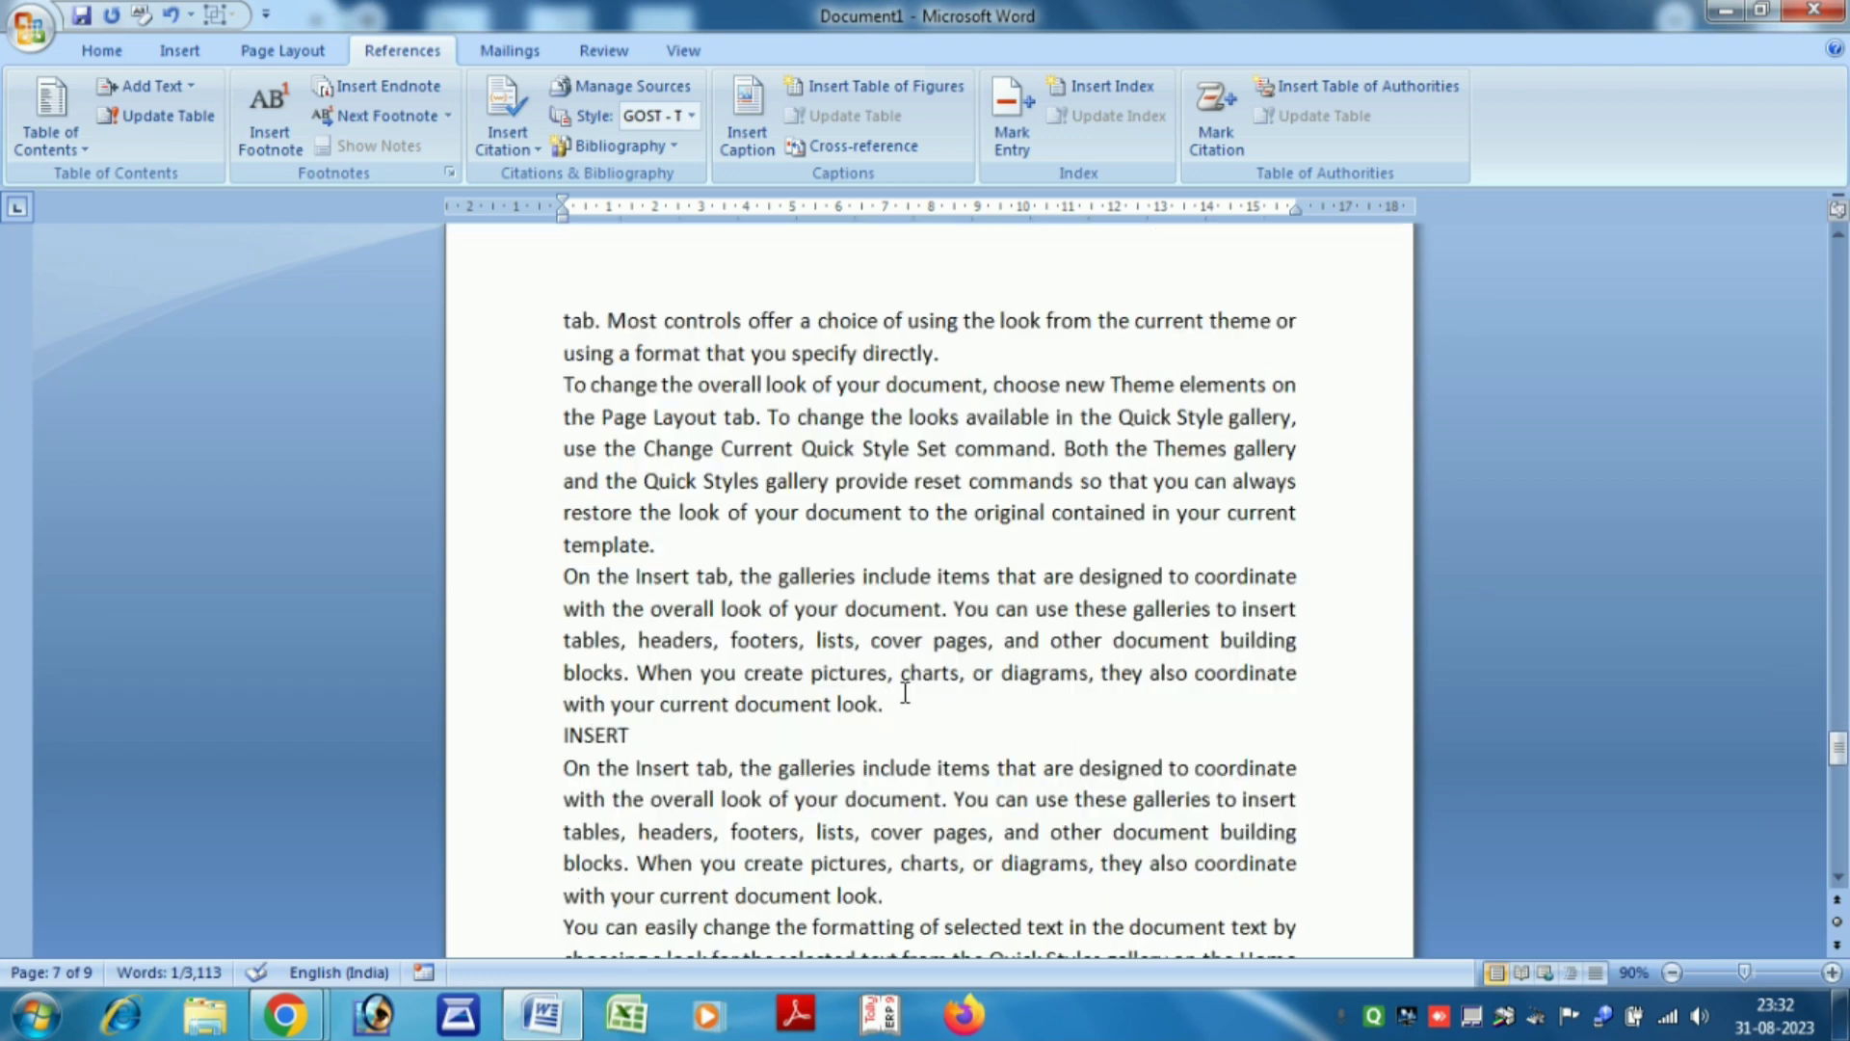
scroll(718, 622, "down", 1)
left_click_drag(677, 621, 557, 624)
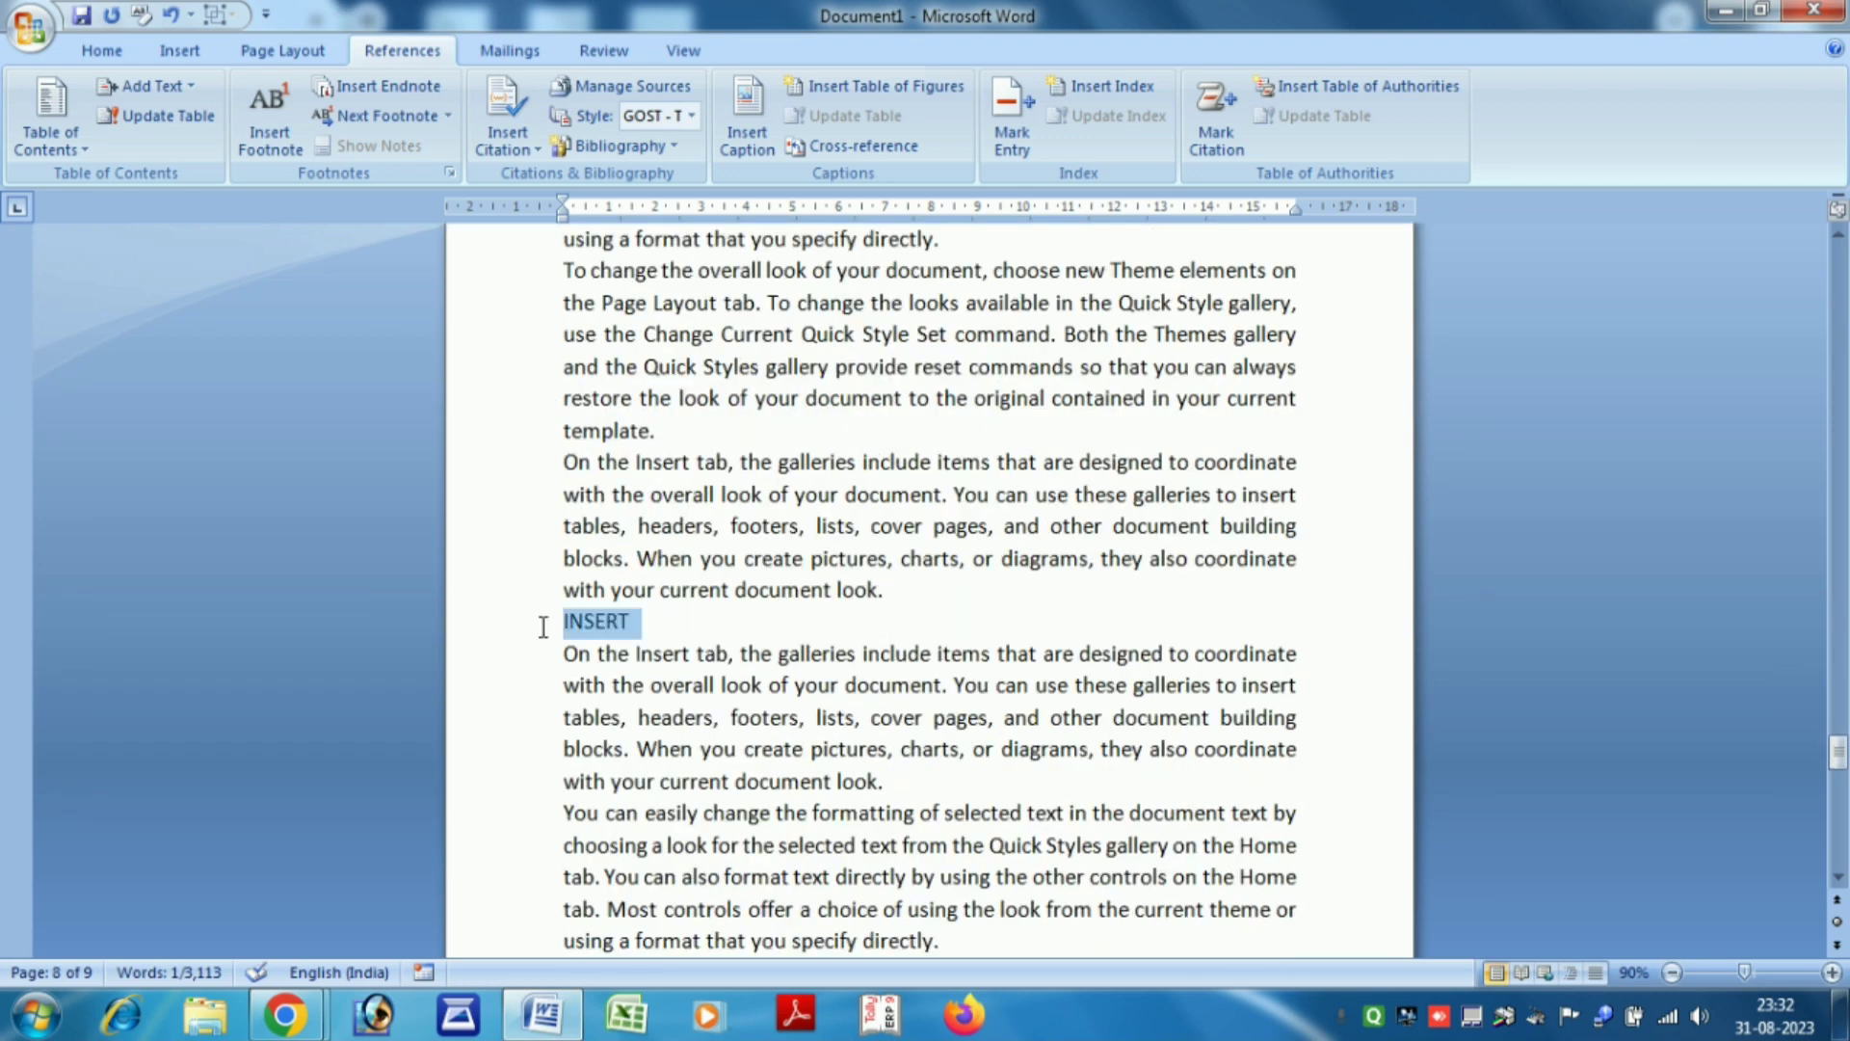
left_click(148, 86)
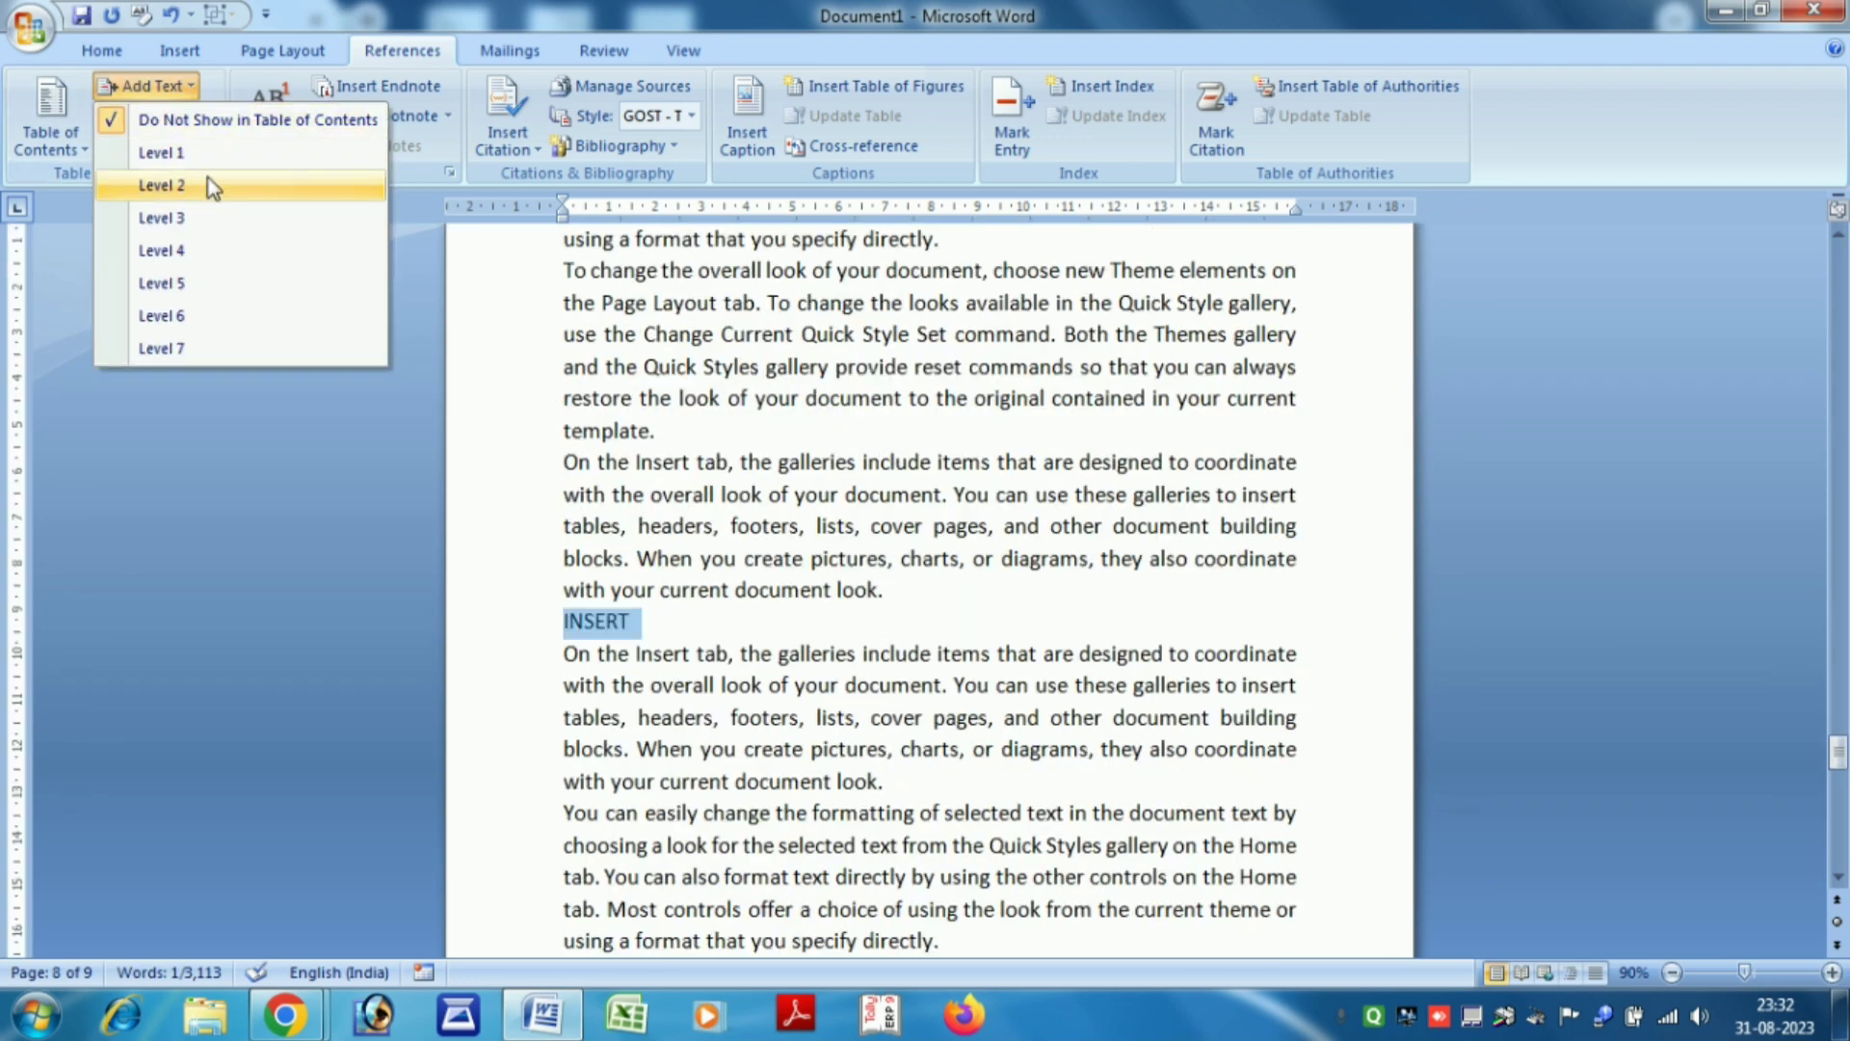
left_click(208, 212)
Assign the ANIMATION heading in the MS POWER POINT section to table of contents Level 3
scroll(719, 627, "down", 10)
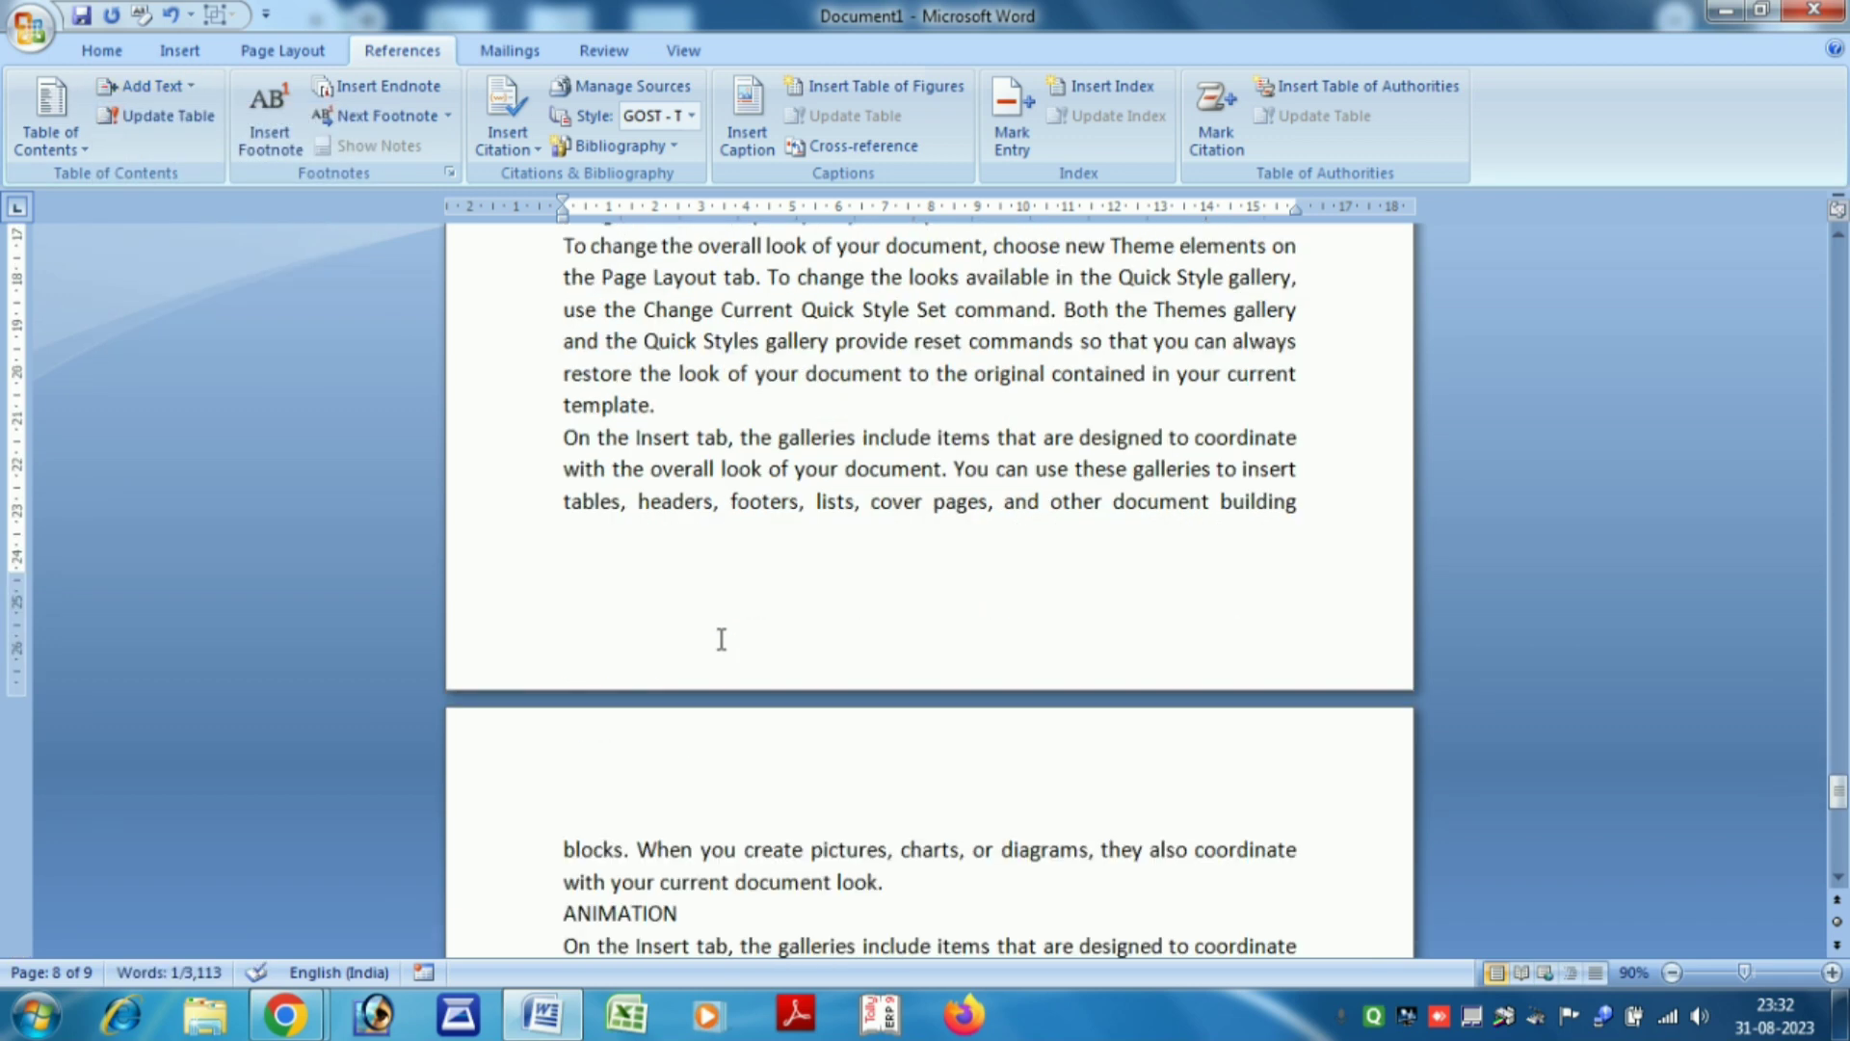
left_click_drag(693, 688, 530, 686)
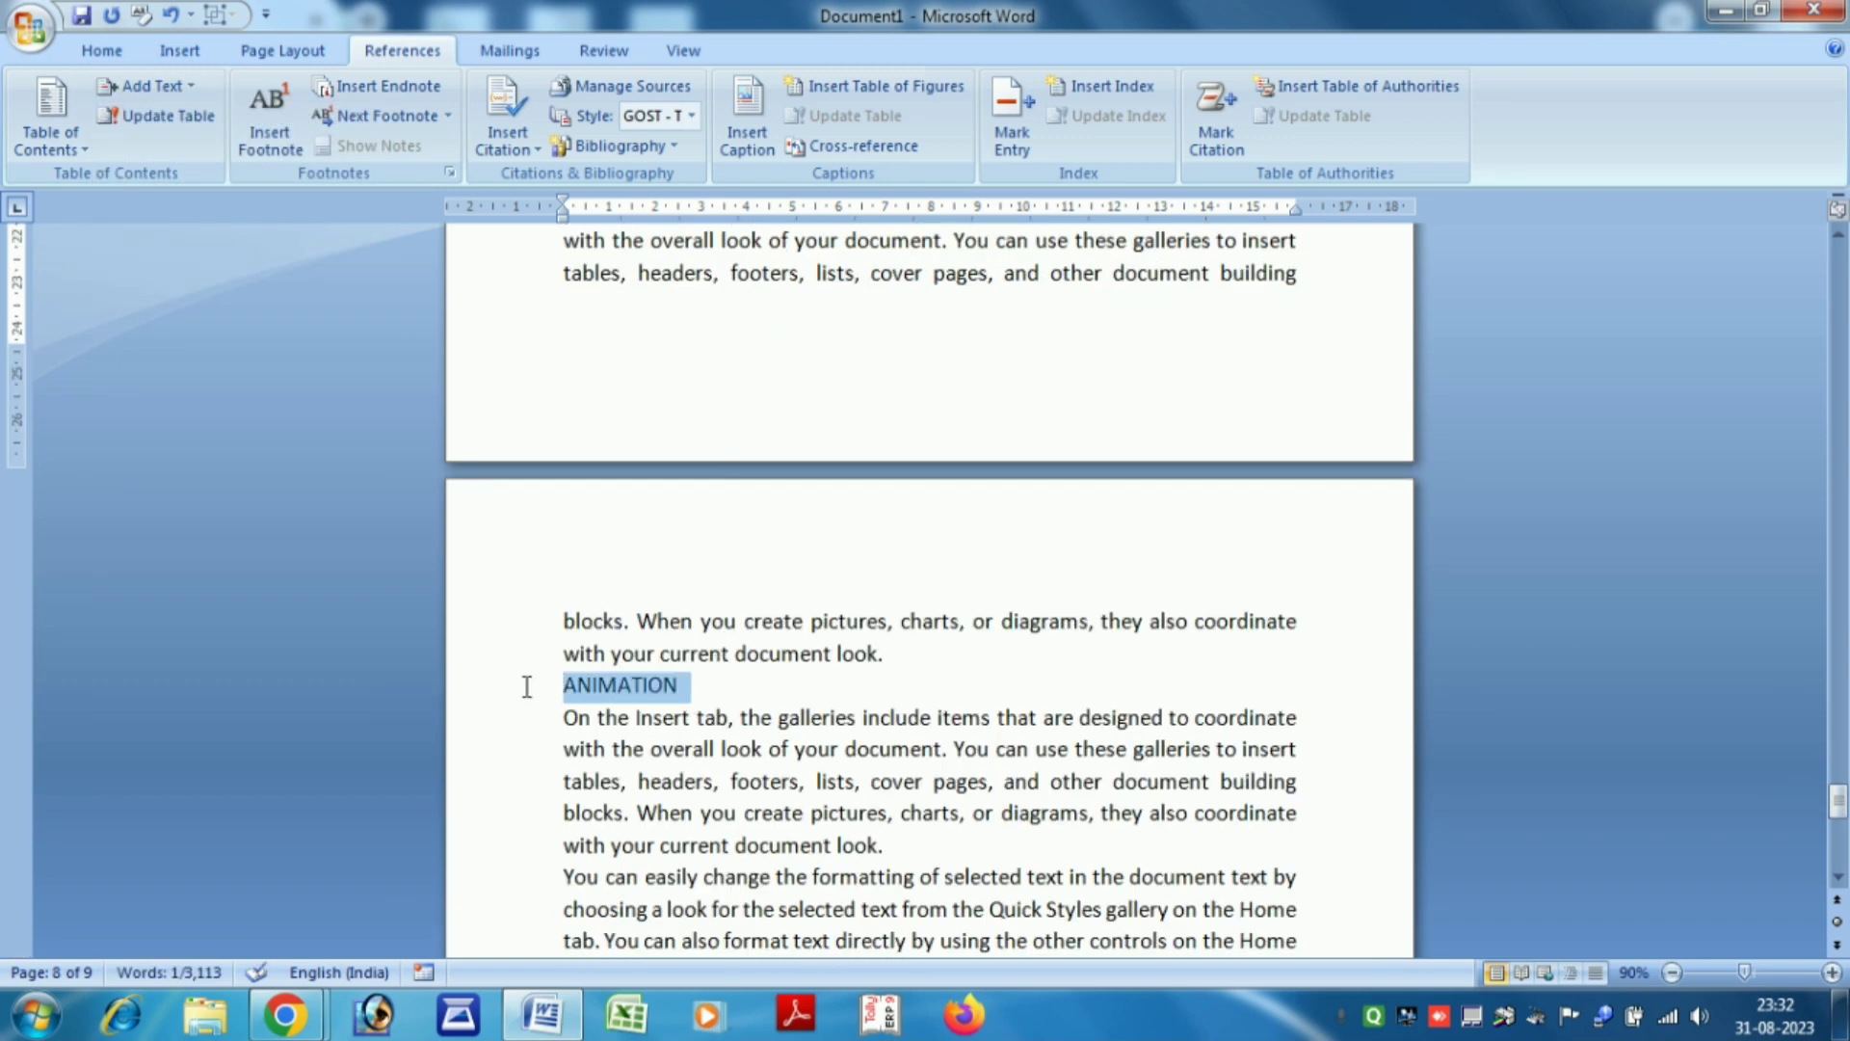
left_click(148, 86)
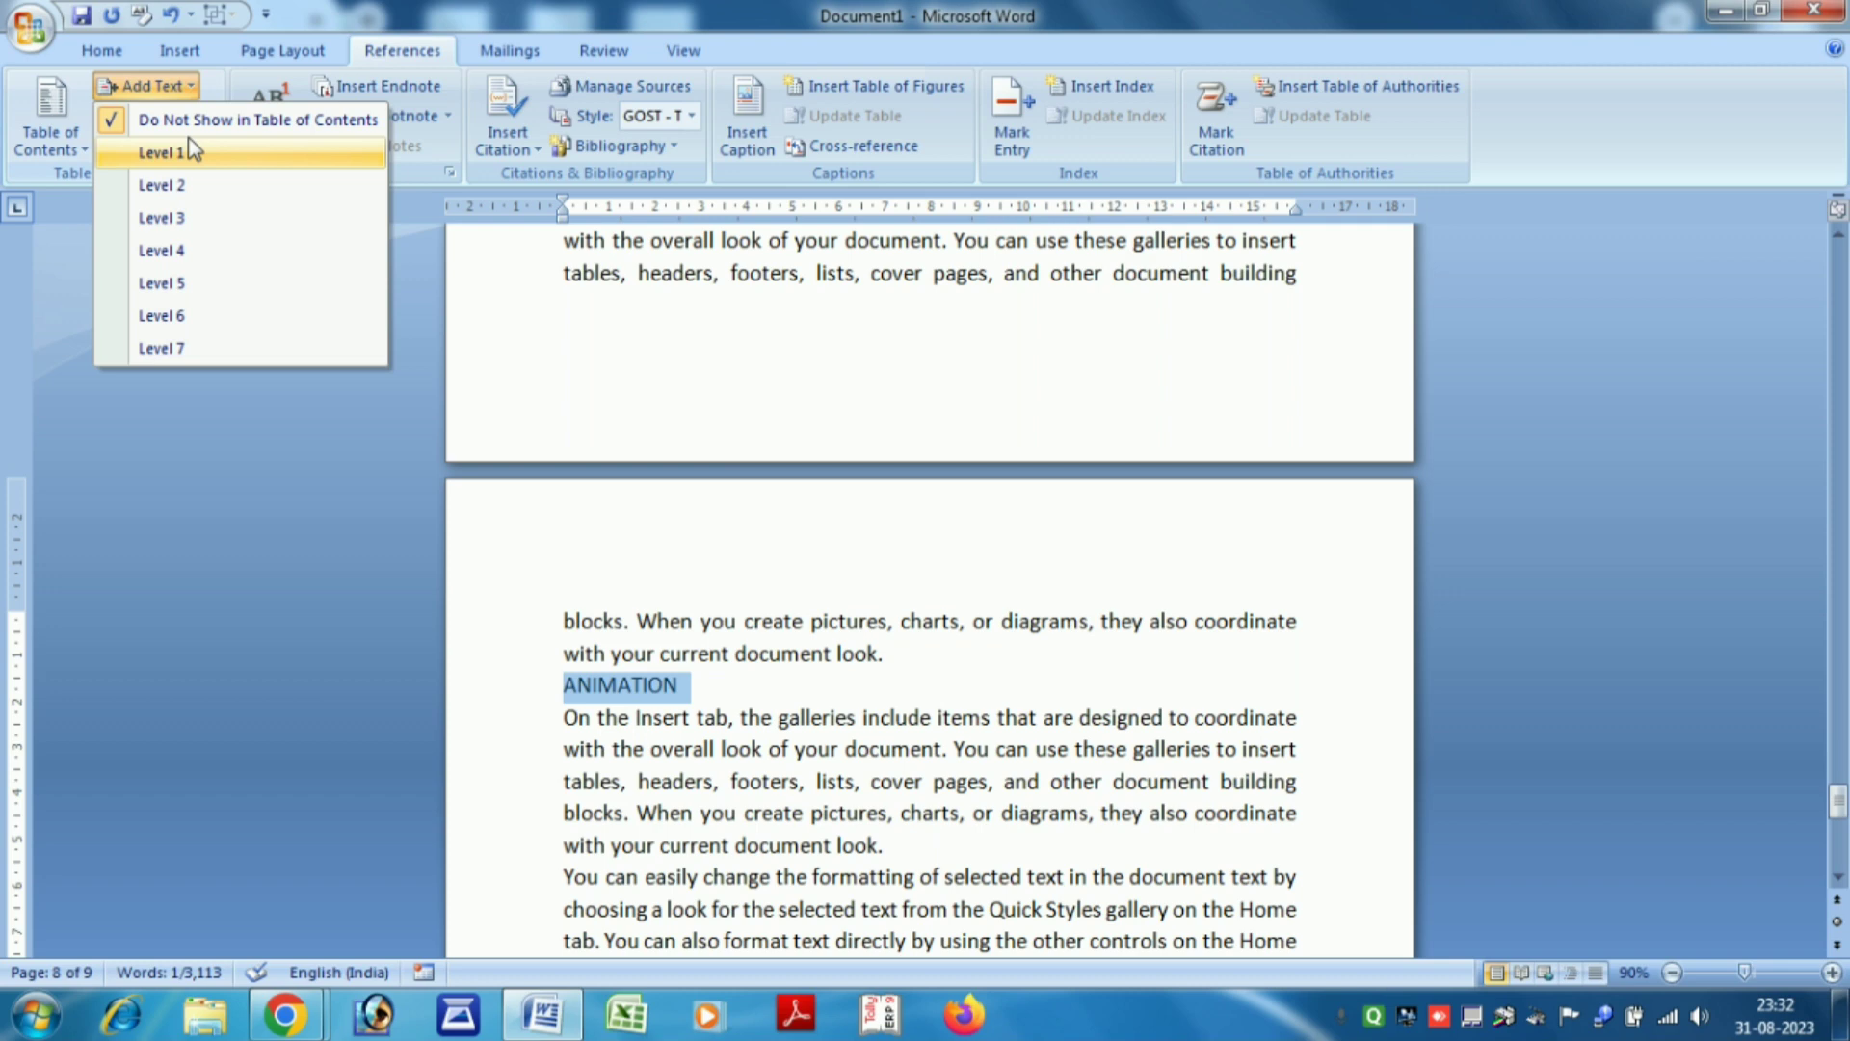
left_click(202, 221)
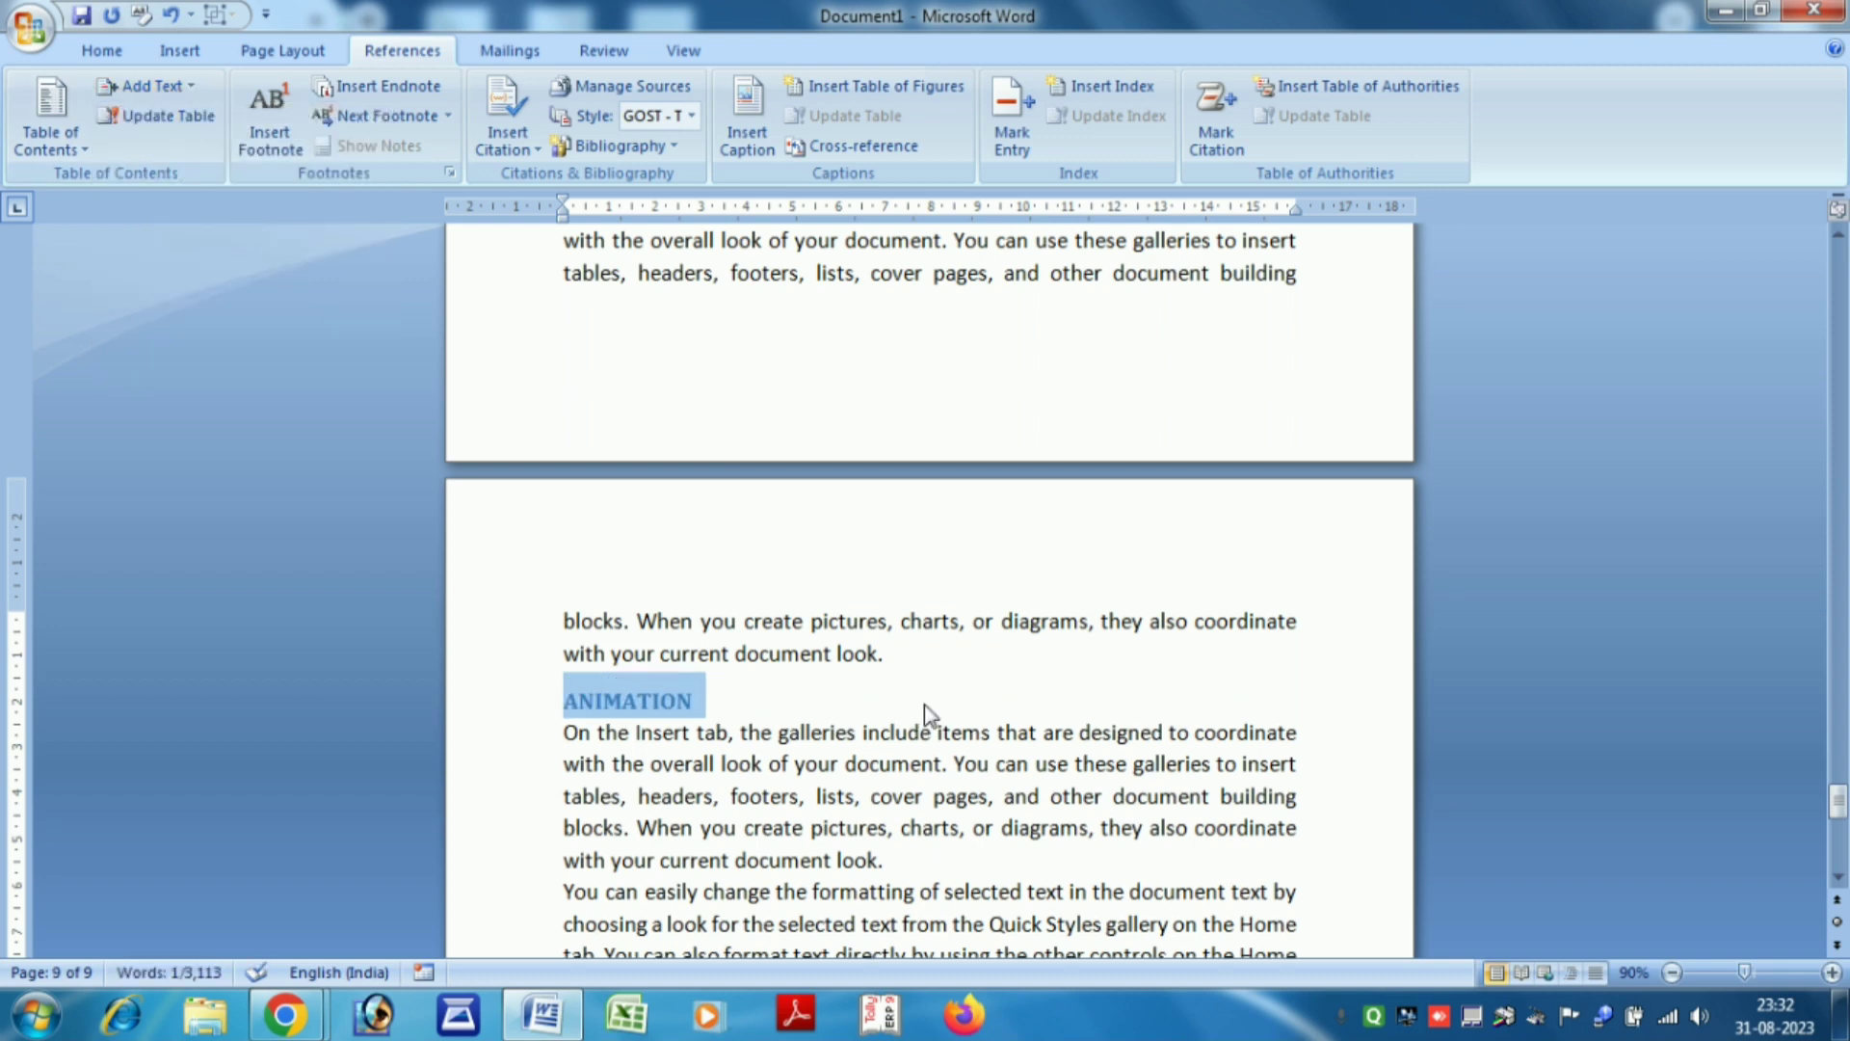
left_click(923, 704)
Insert a table of contents in the Automatic Table 2 style on the blank line above the DCA heading on the first page
scroll(920, 704, "up", 12)
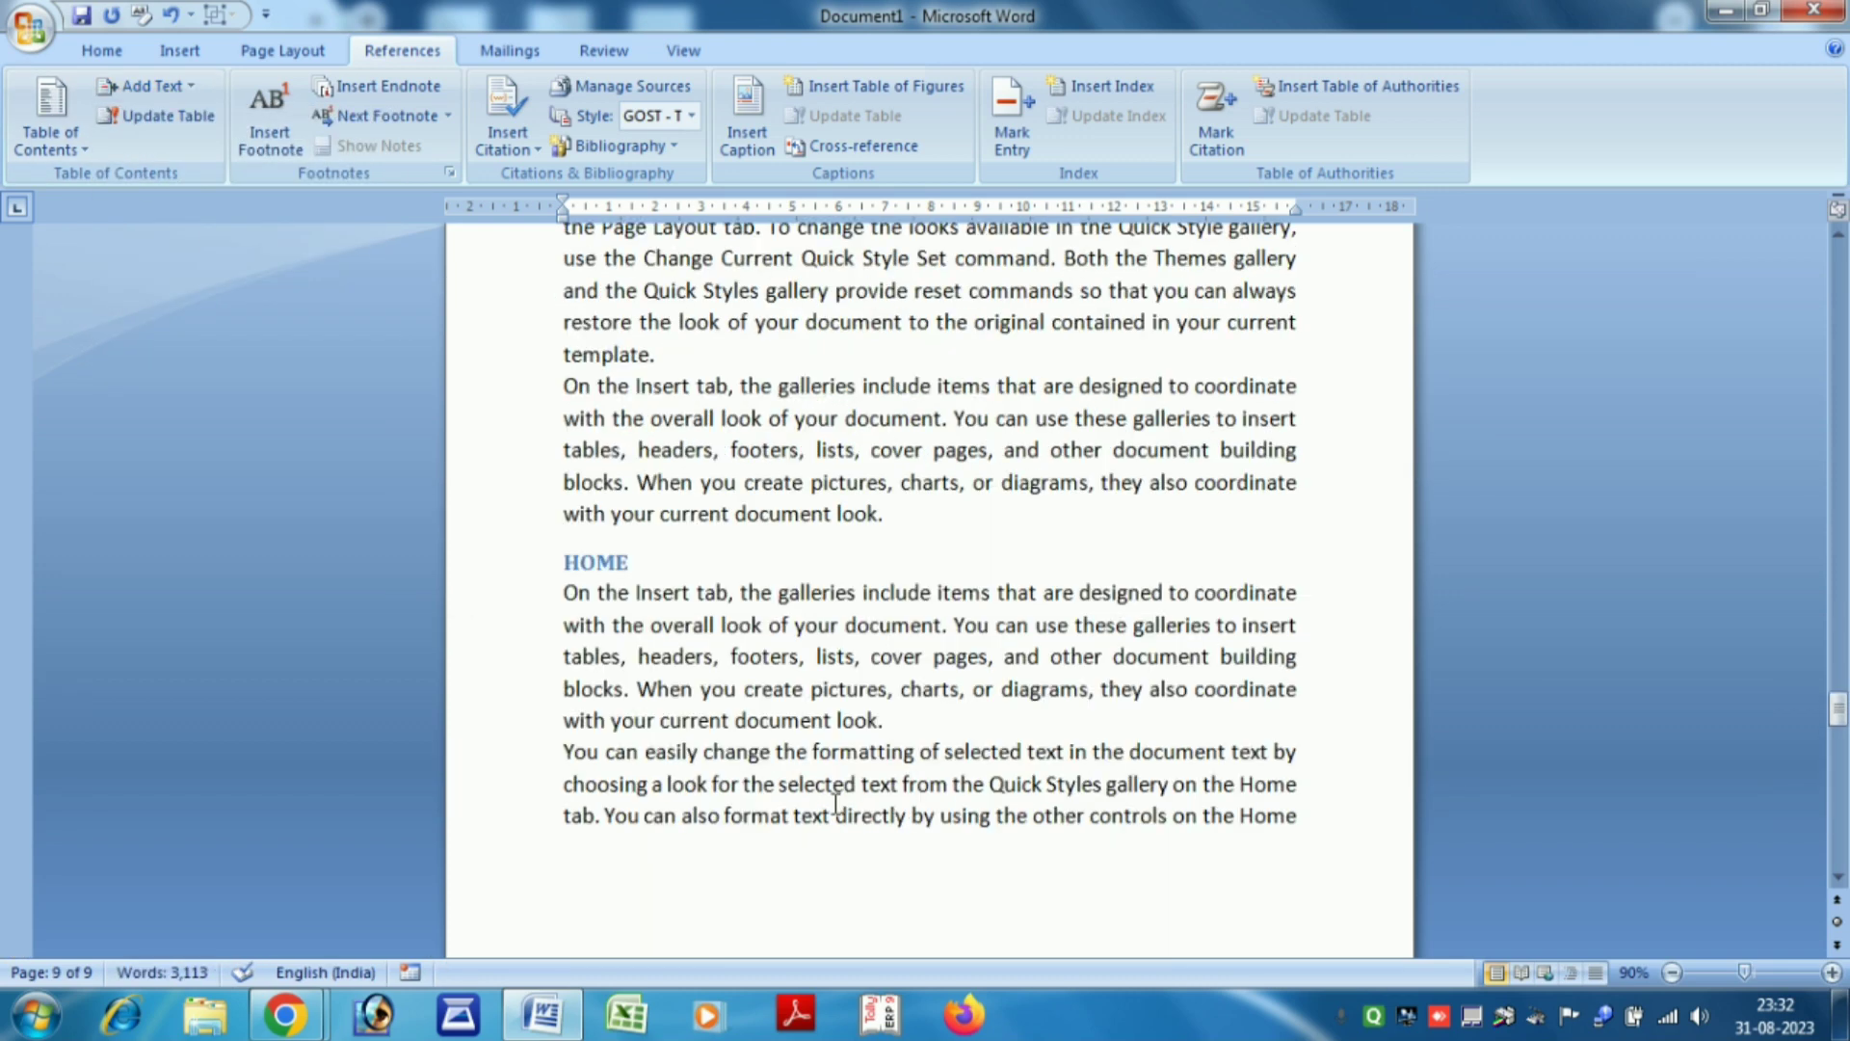
scroll(834, 803, "up", 15)
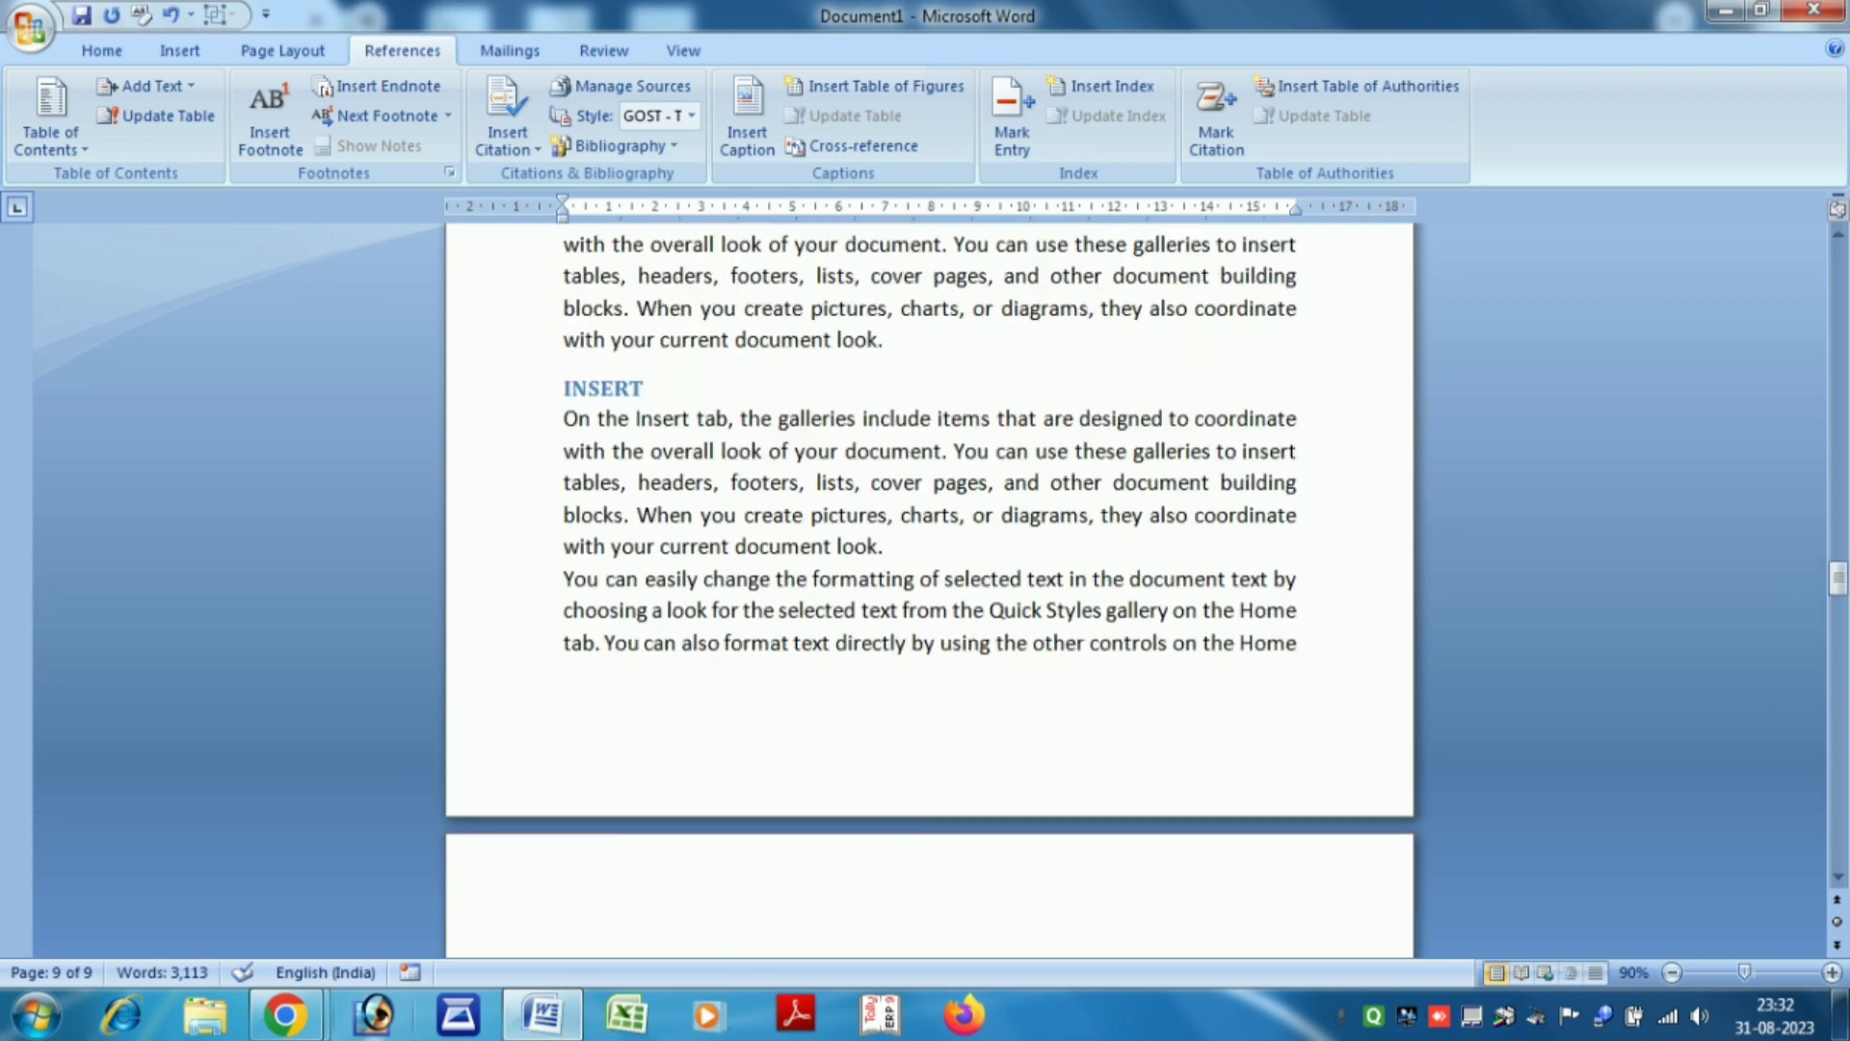
scroll(929, 578, "up", 15)
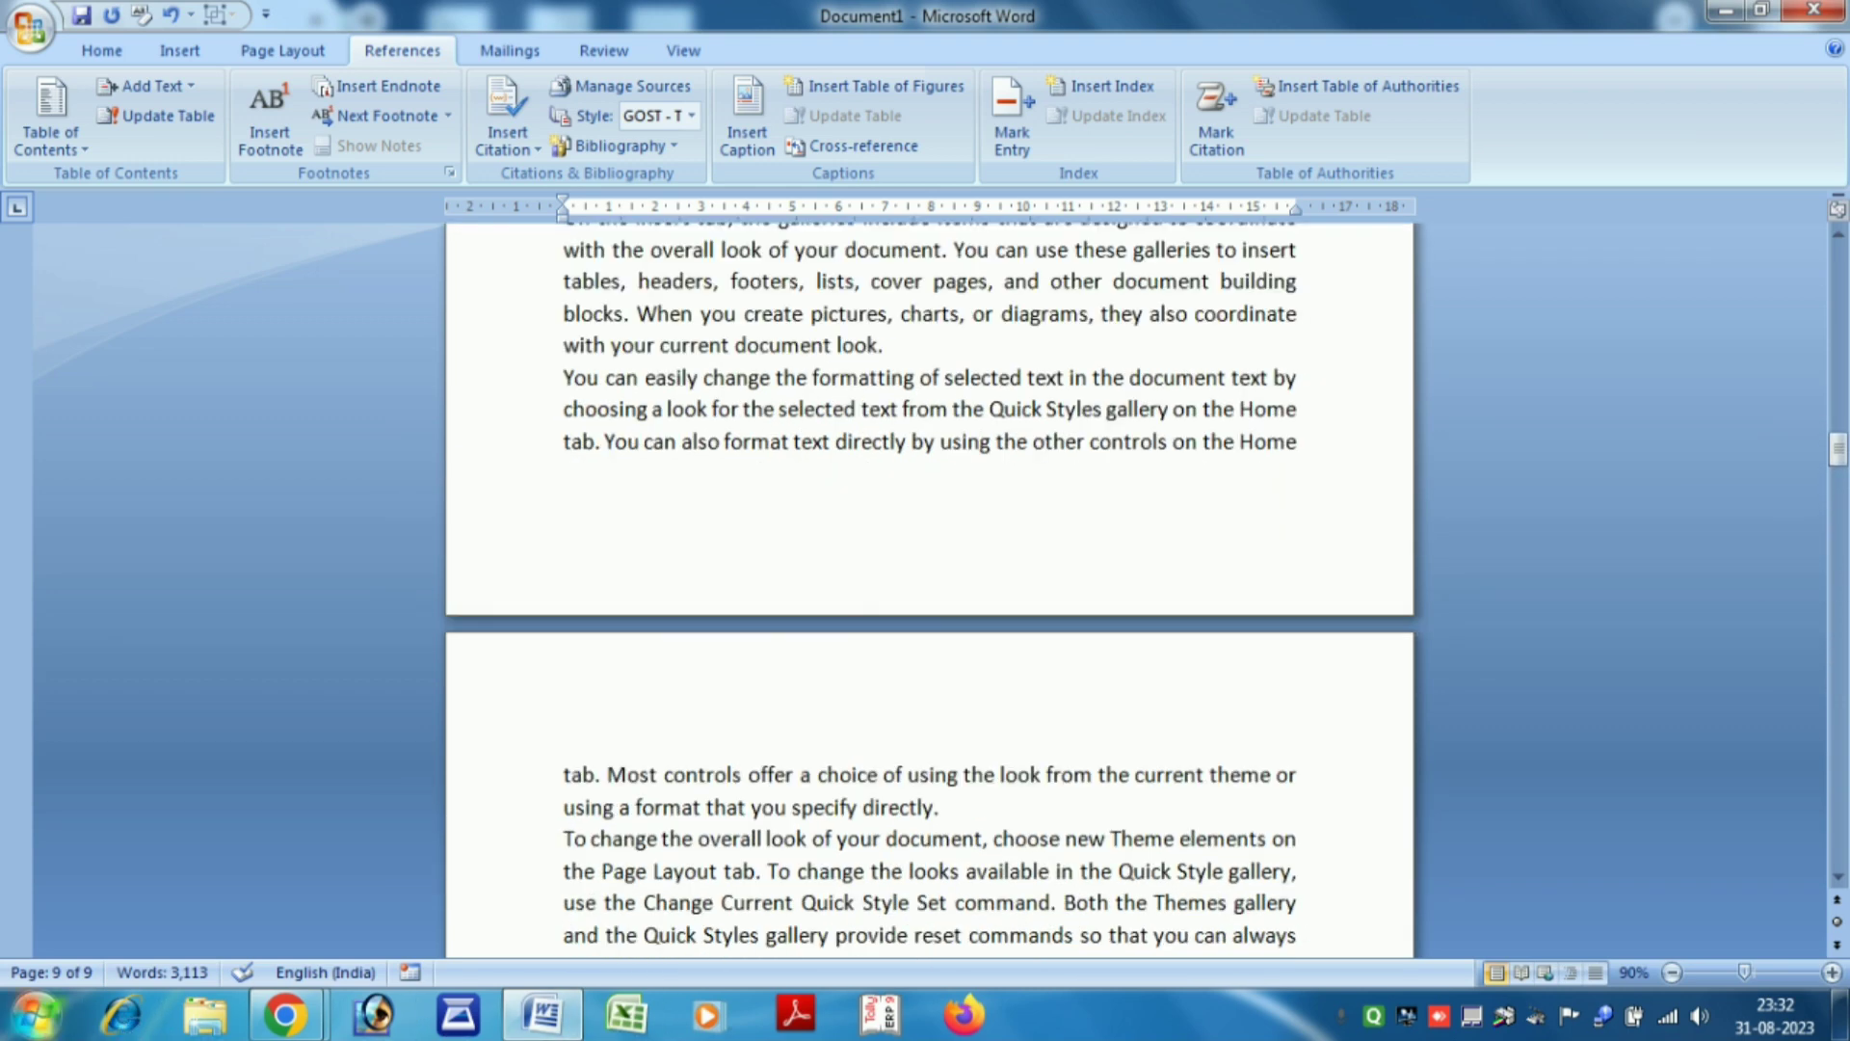
scroll(944, 539, "up", 15)
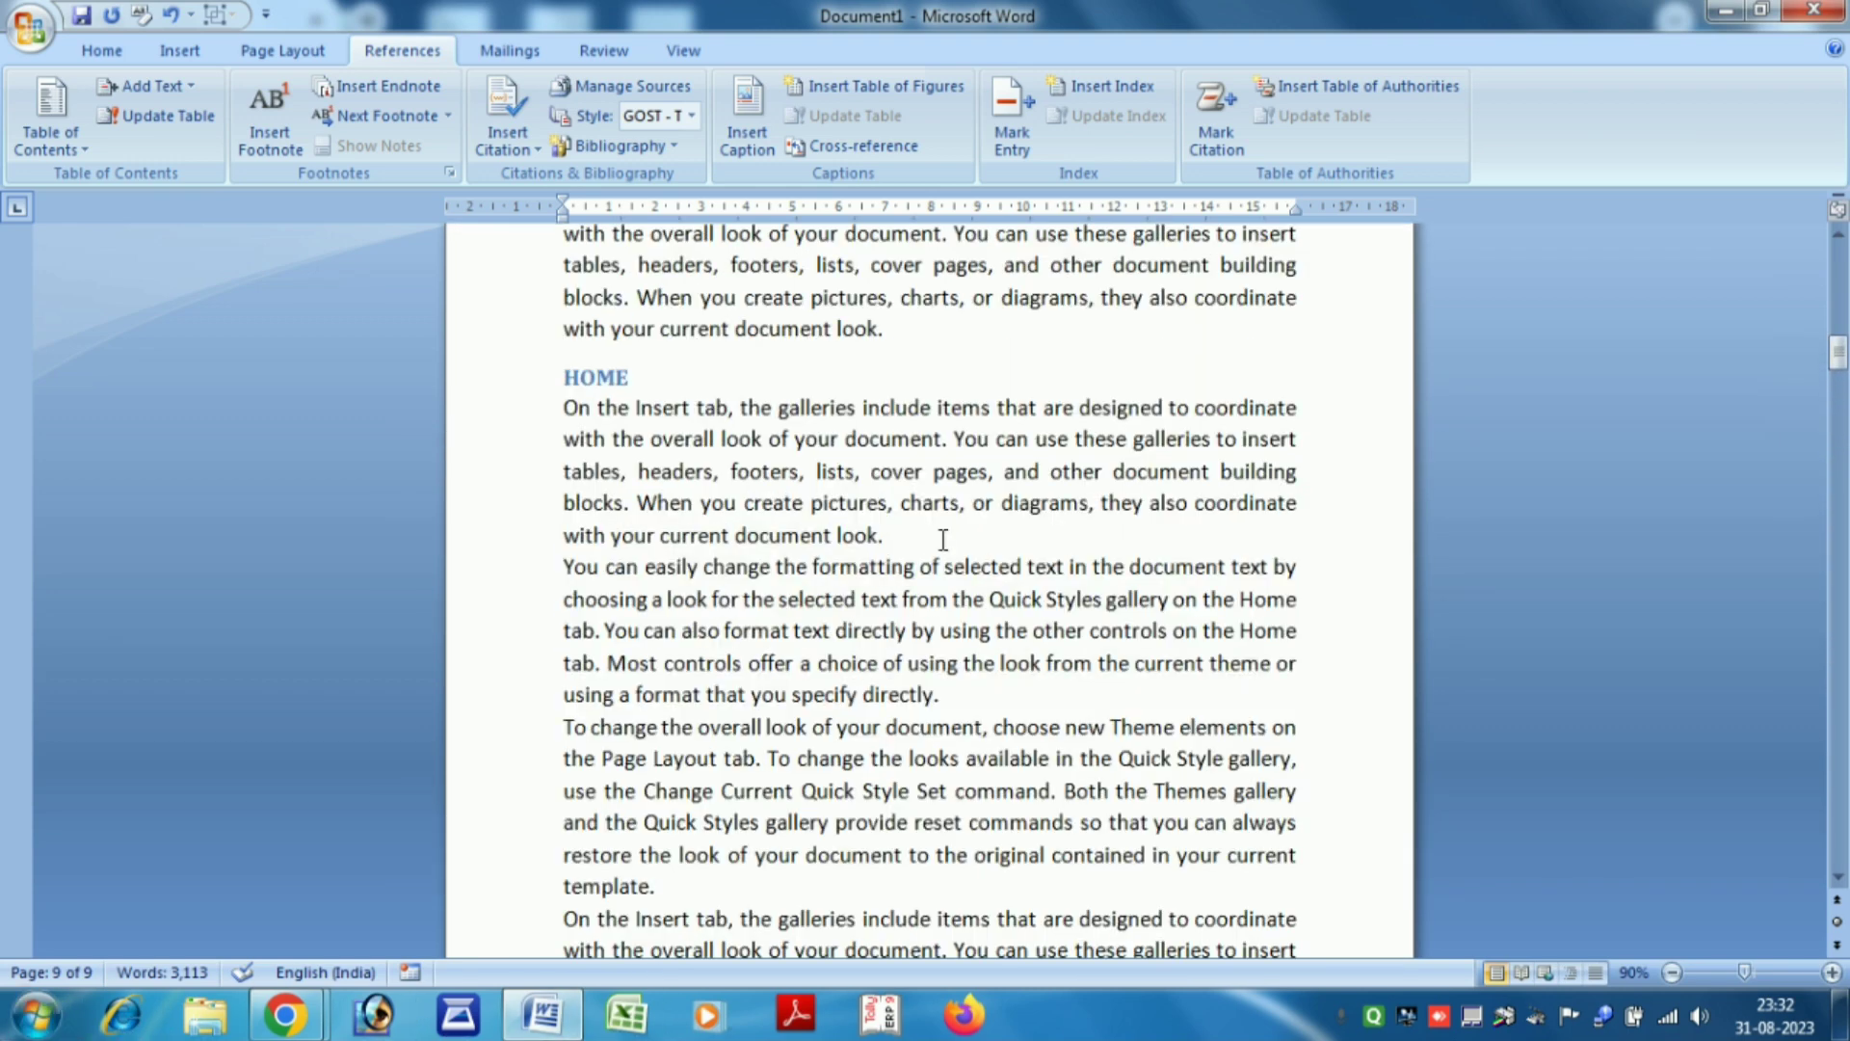
left_click_drag(1838, 353, 1838, 263)
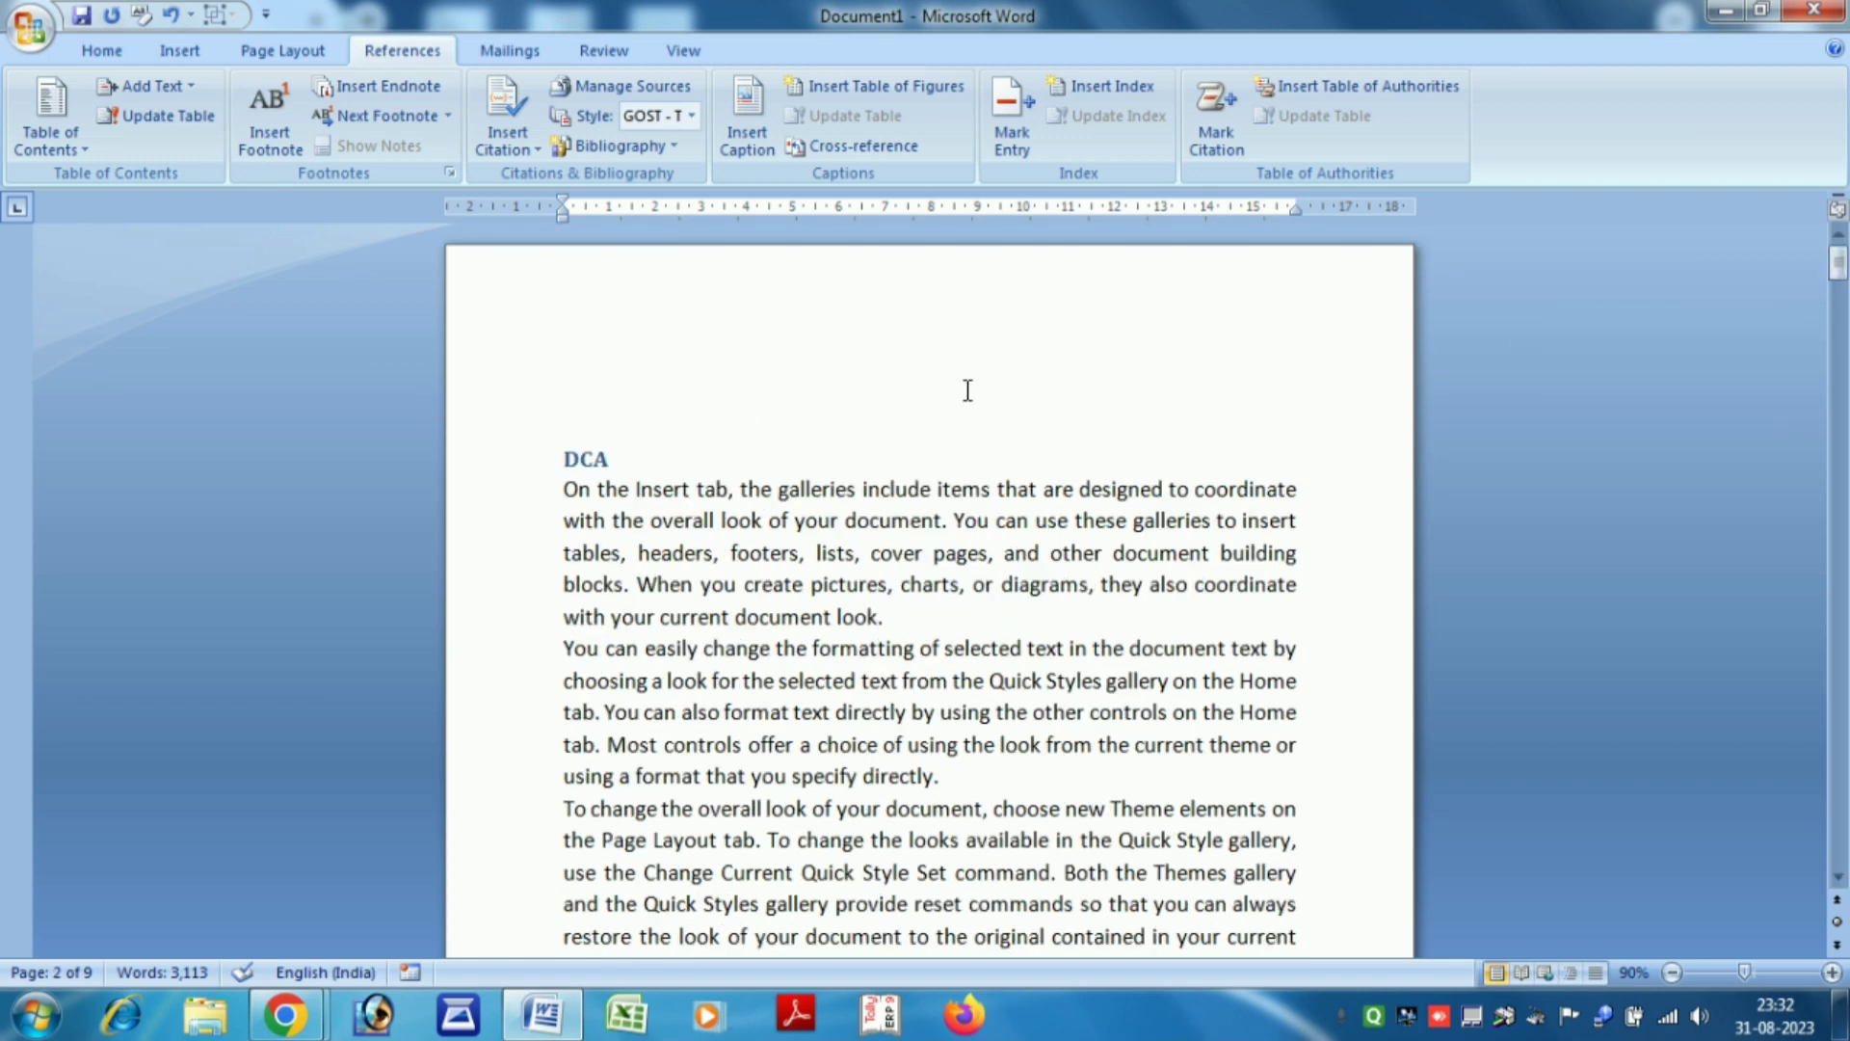
left_click(583, 391)
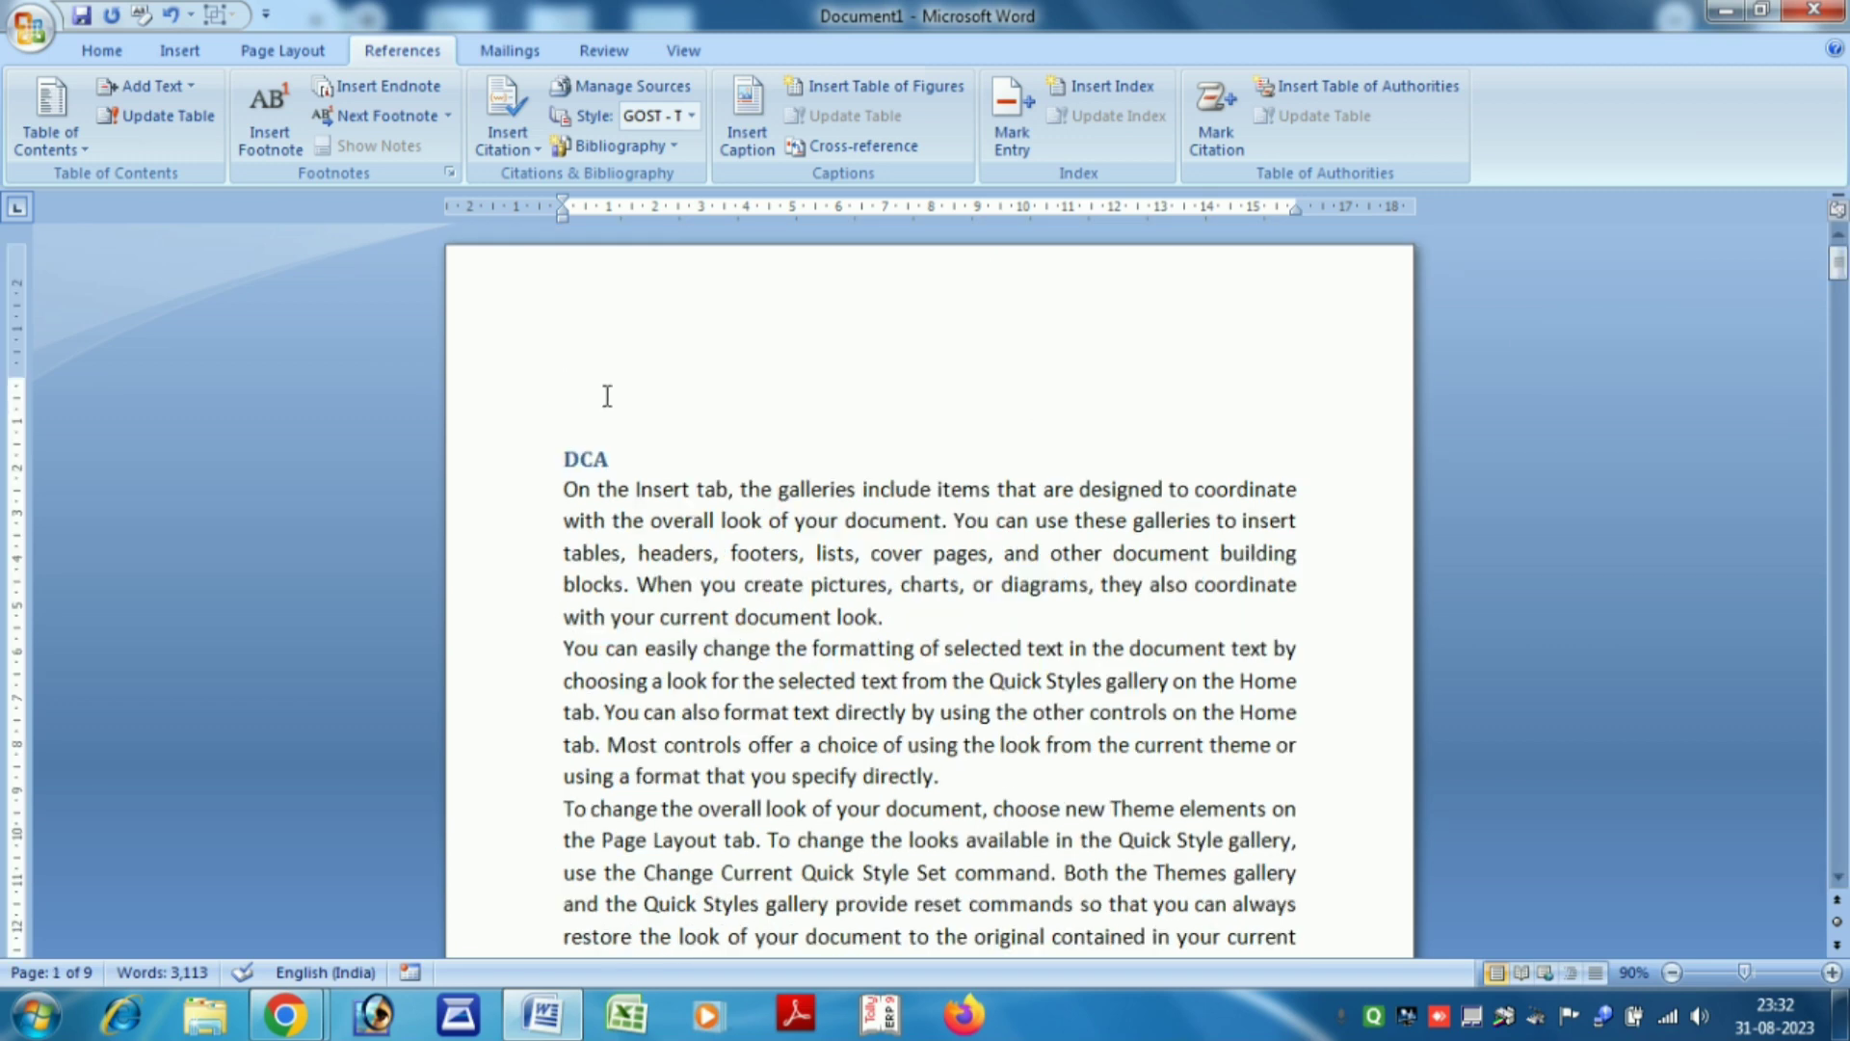
left_click(72, 152)
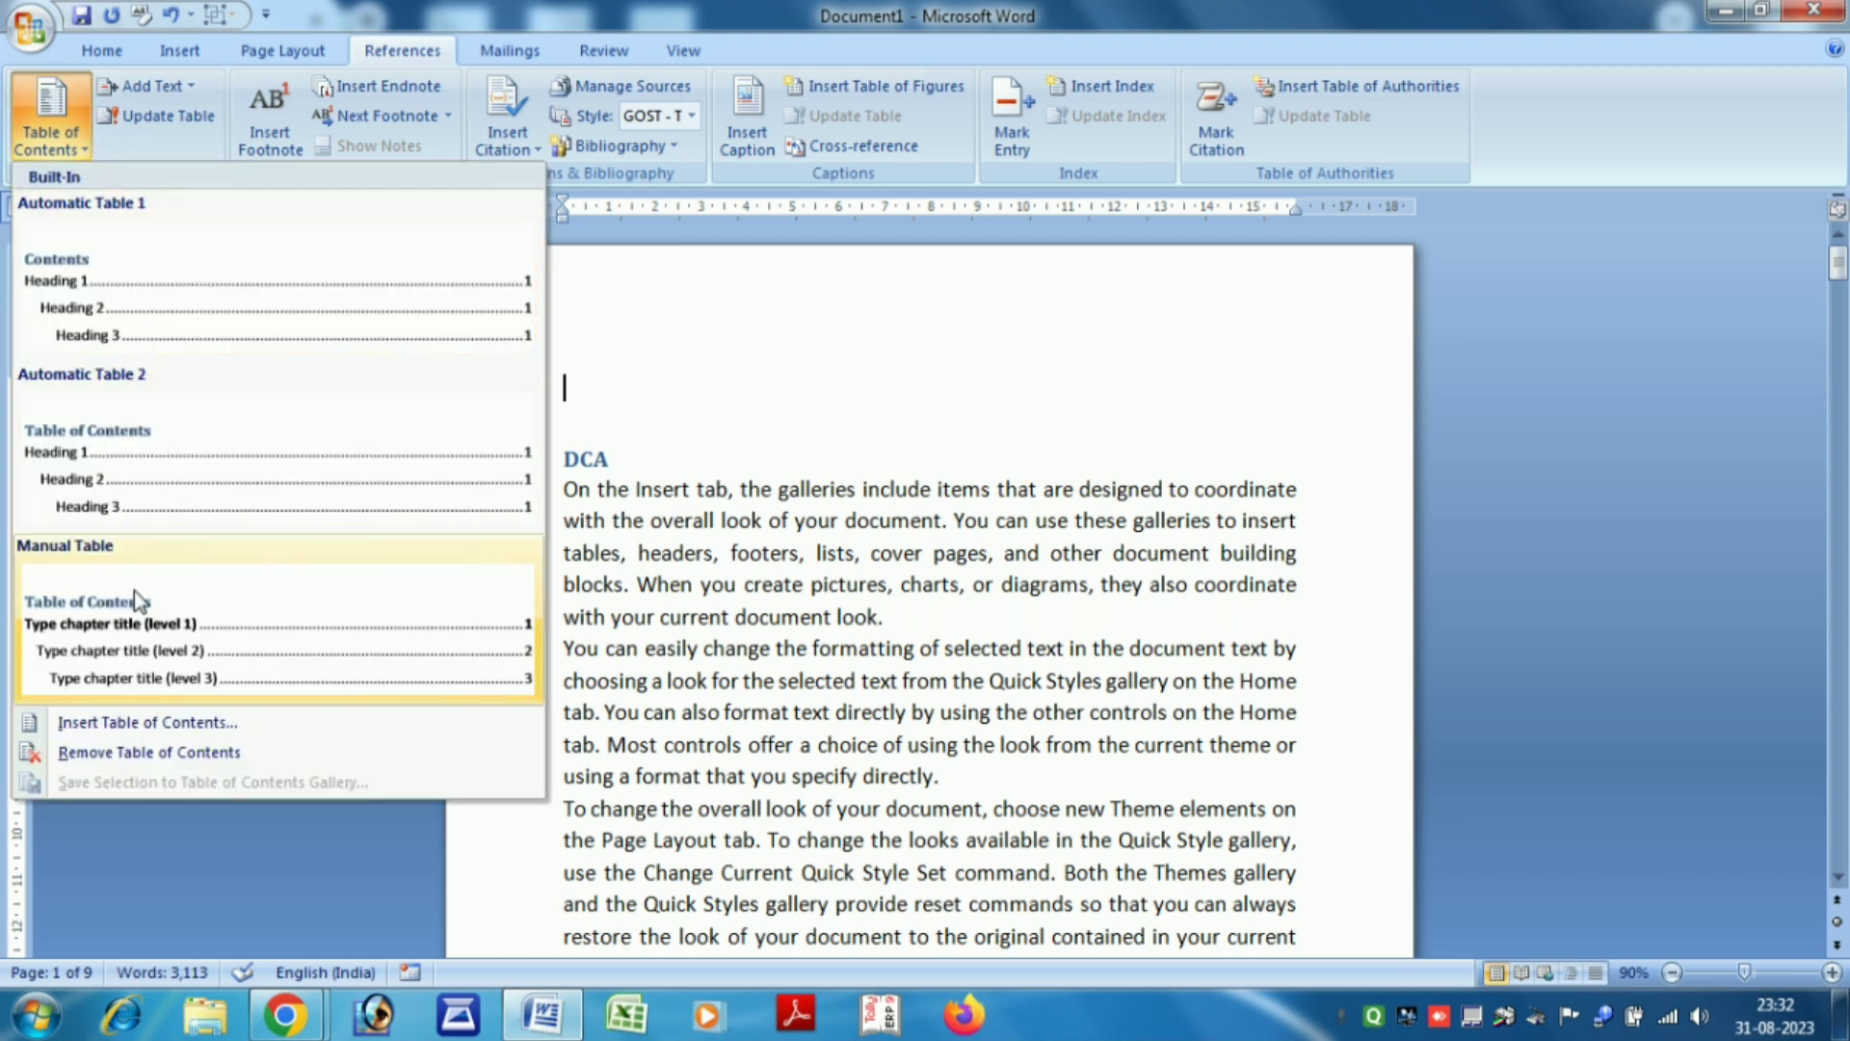
left_click(201, 441)
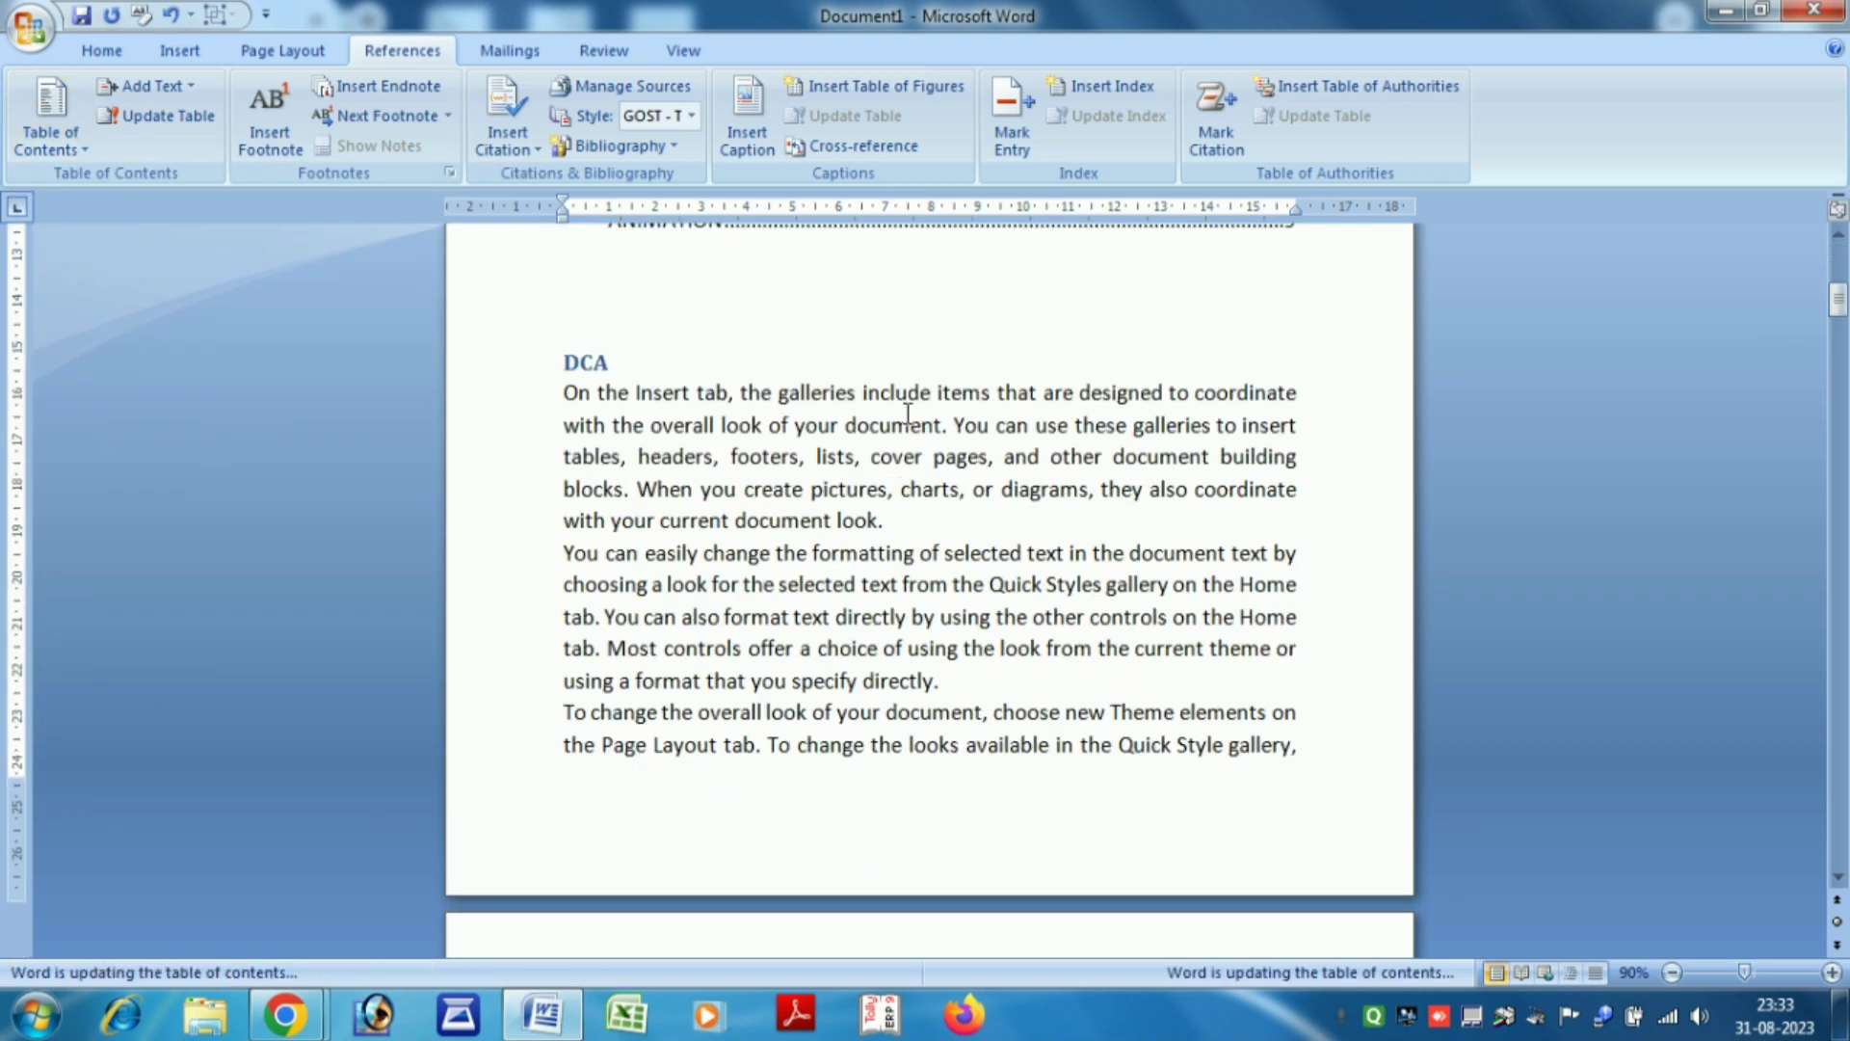
scroll(881, 407, "up", 3)
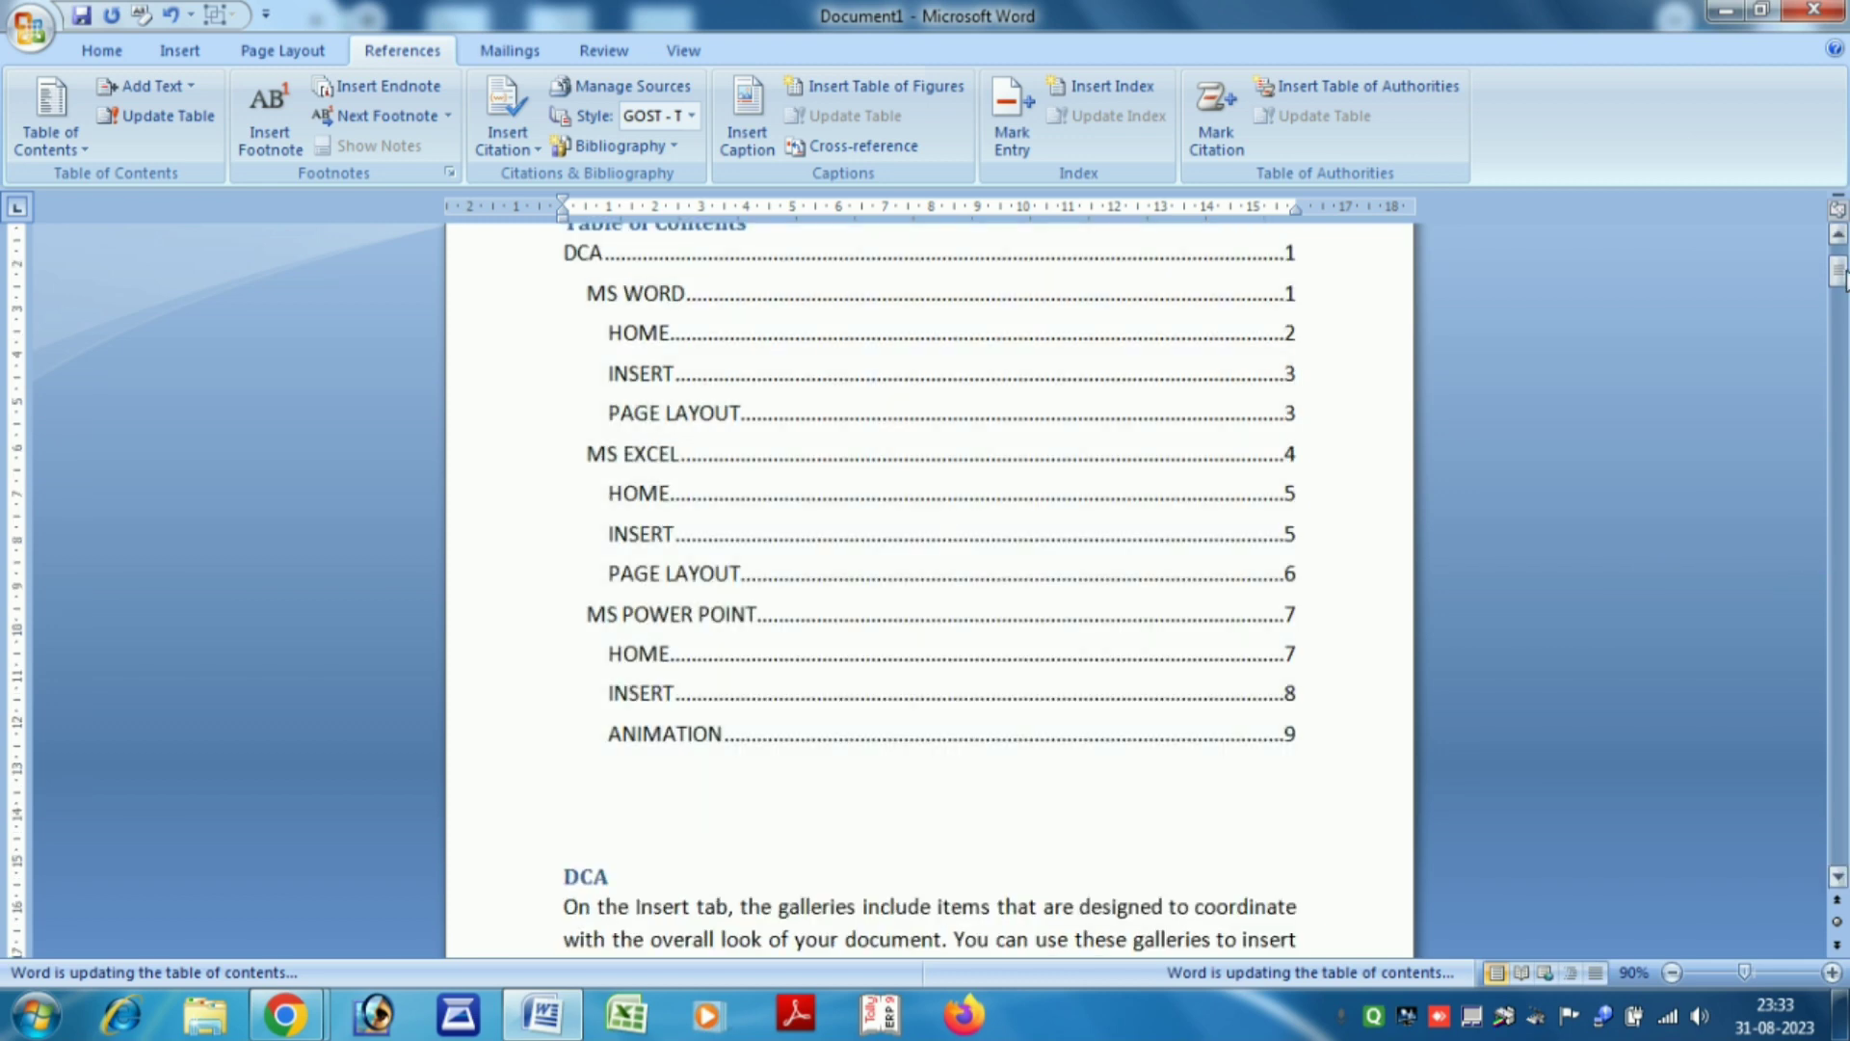
left_click_drag(1845, 271, 1848, 212)
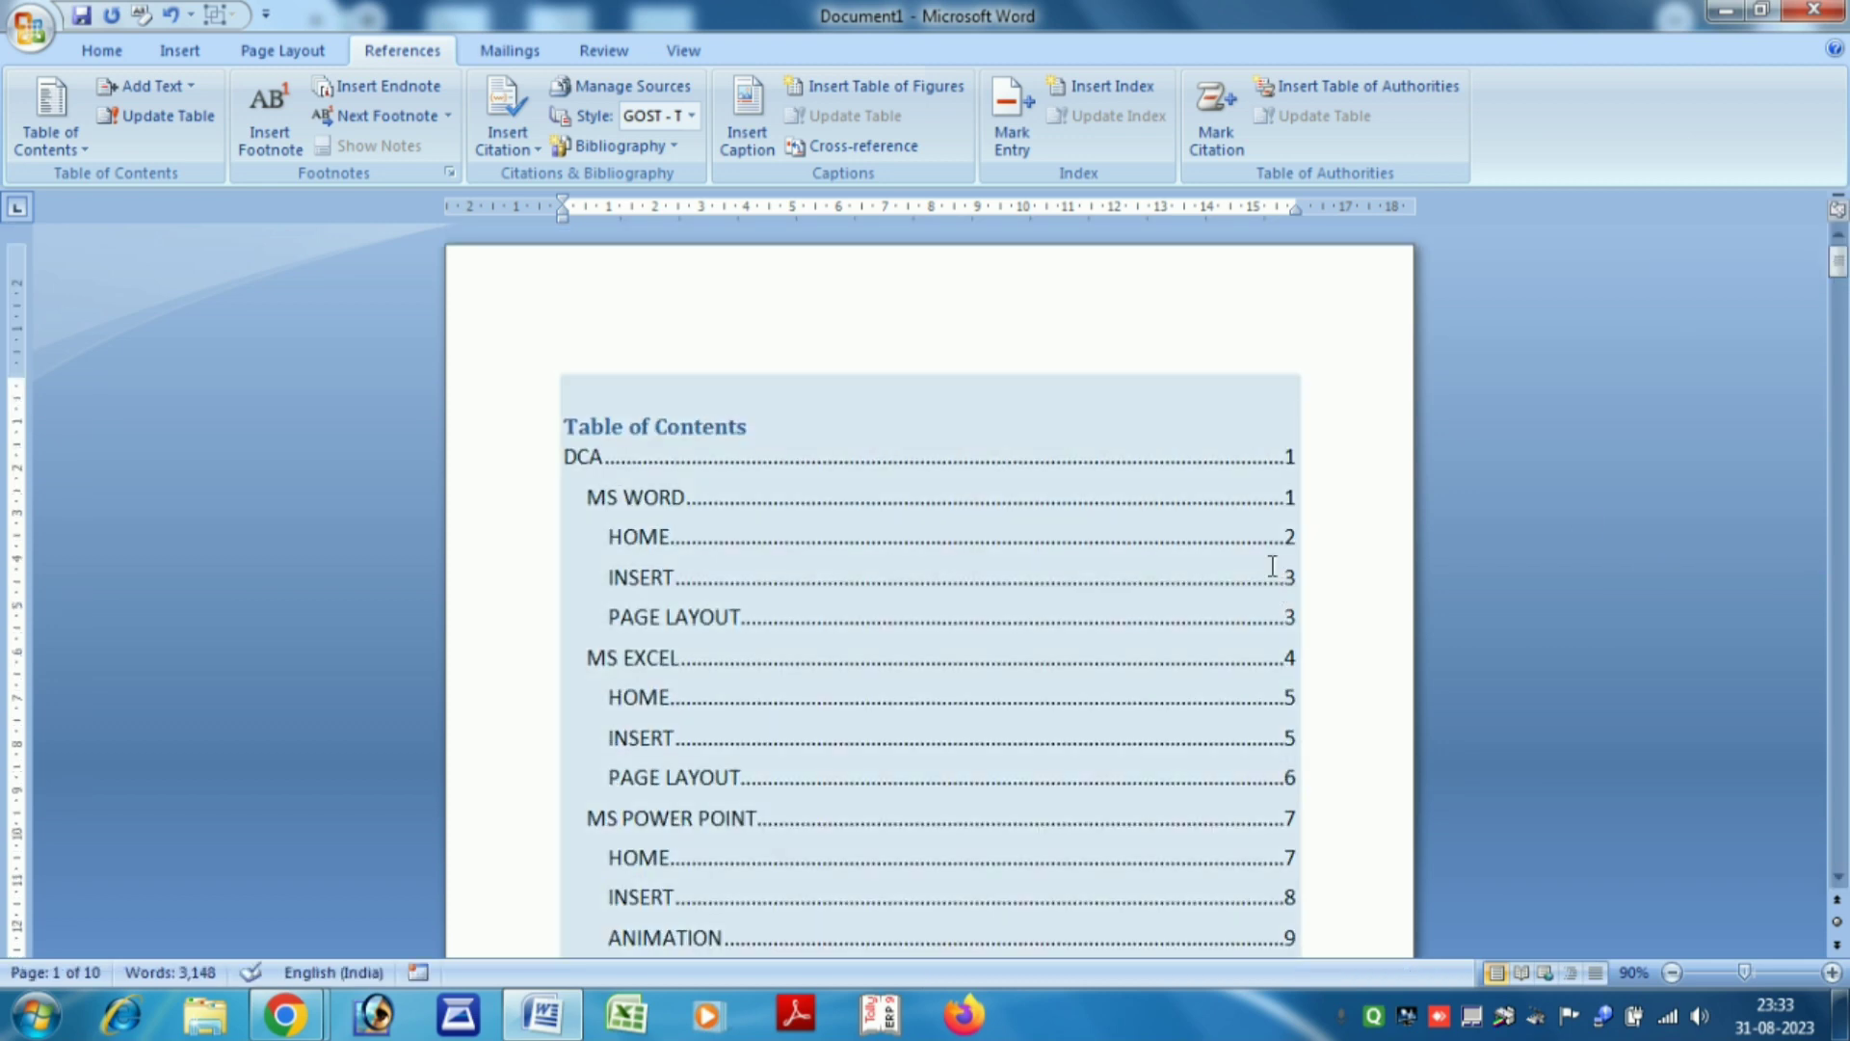
scroll(1280, 569, "down", 1)
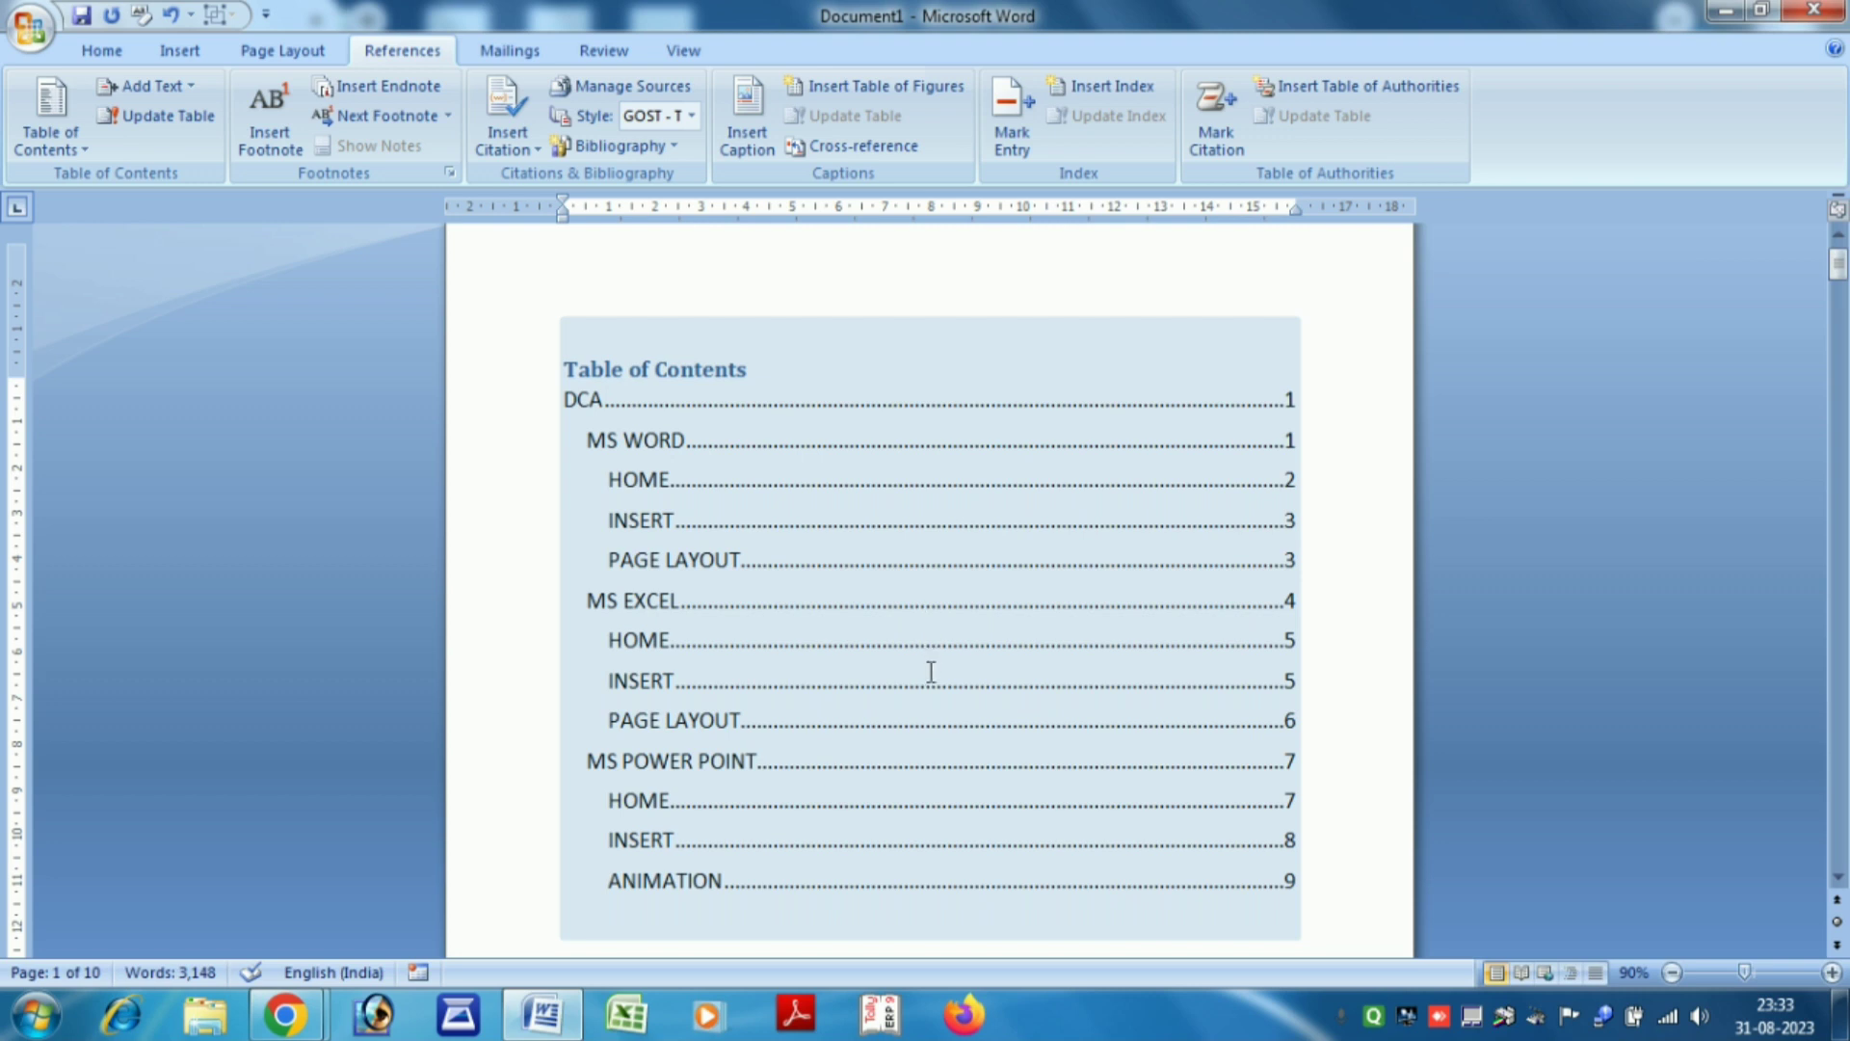
Look through the generated table of contents and the body text below it as far as the INSERT heading in the MS WORD section
scroll(930, 672, "down", 2)
left_click_drag(1838, 282, 1843, 275)
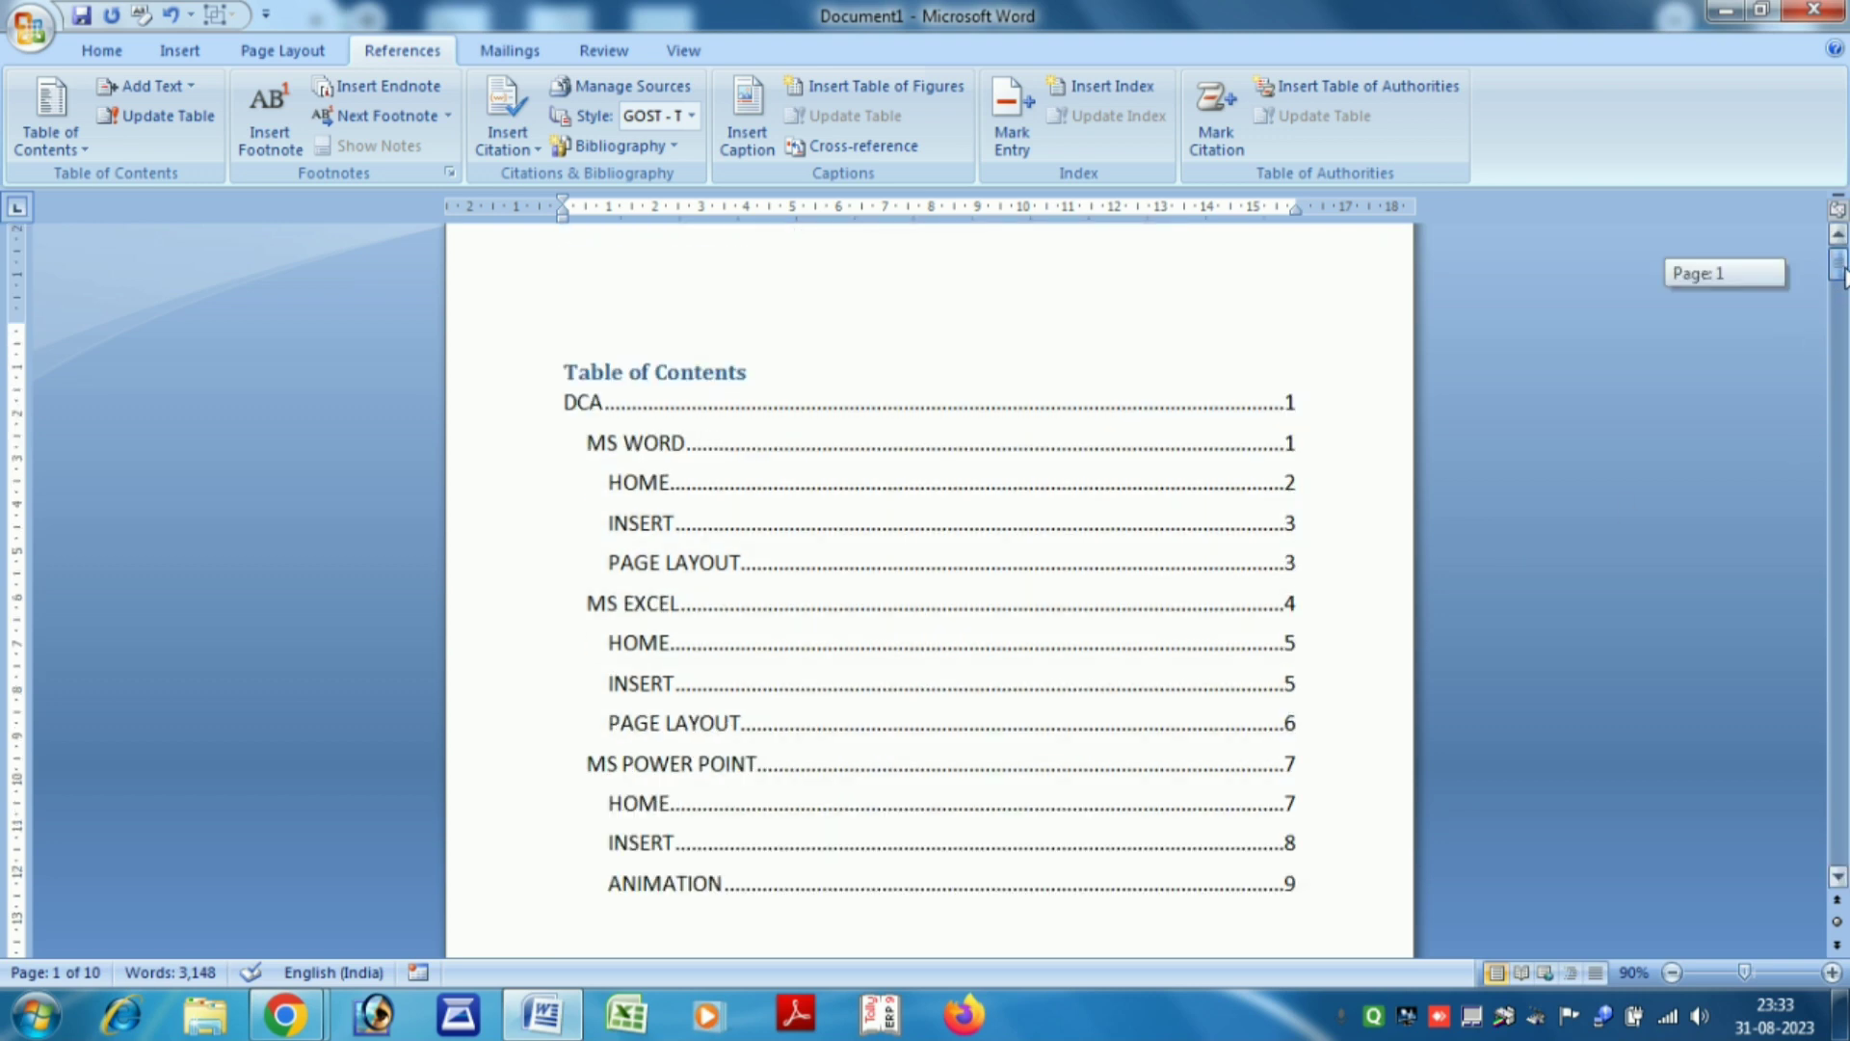
scroll(1677, 396, "down", 3)
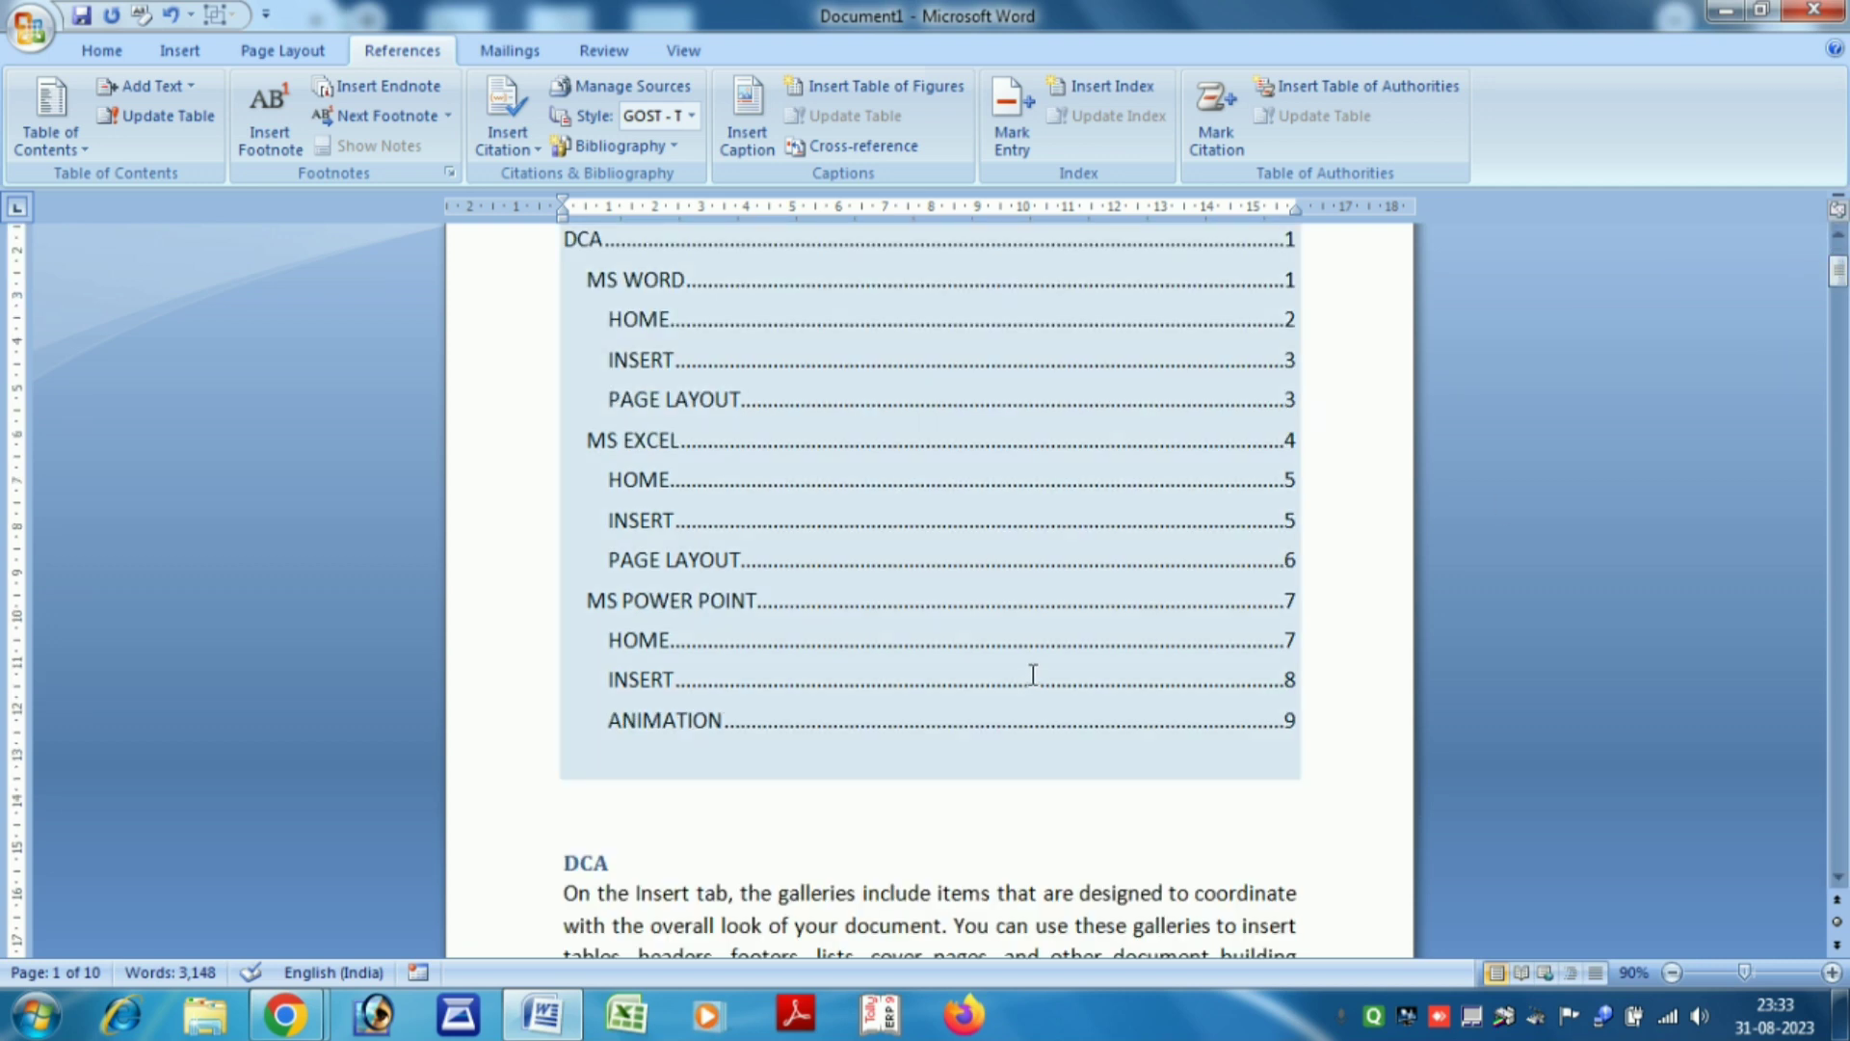
scroll(1032, 674, "down", 1)
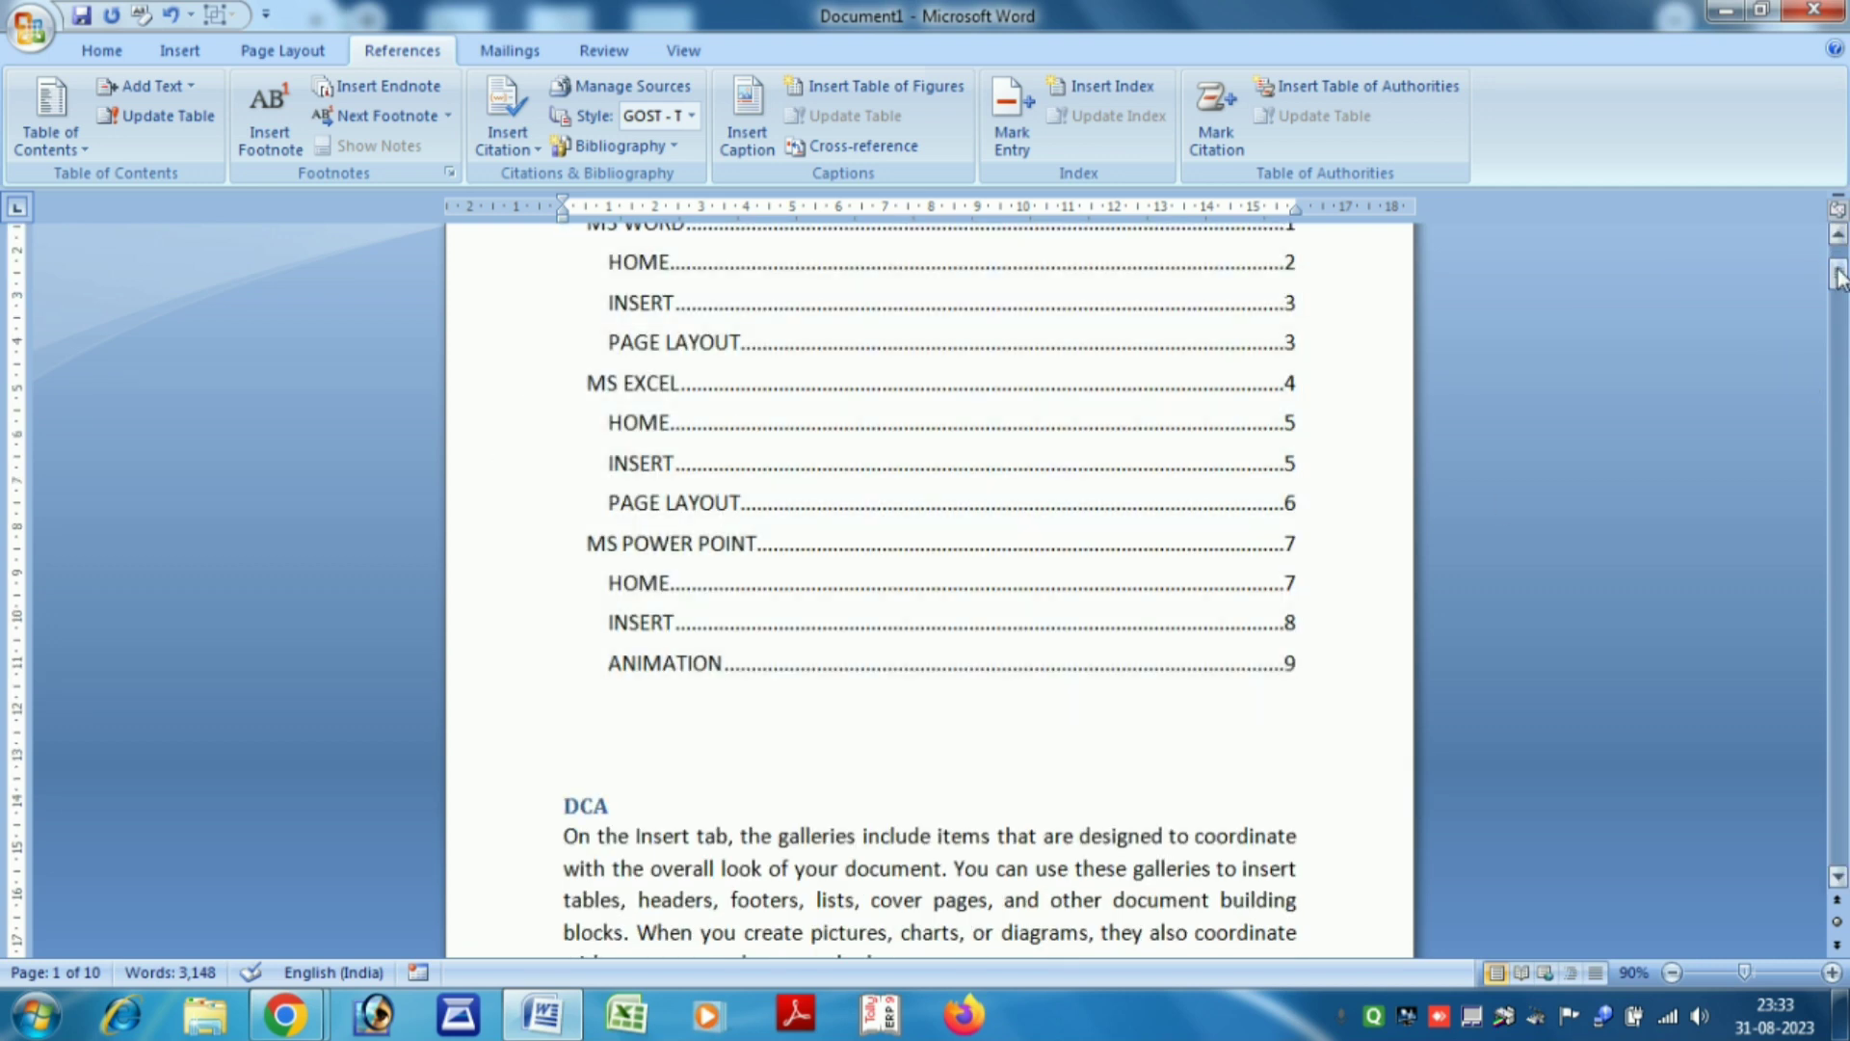
left_click_drag(1841, 280, 1838, 369)
scroll(875, 591, "down", 5)
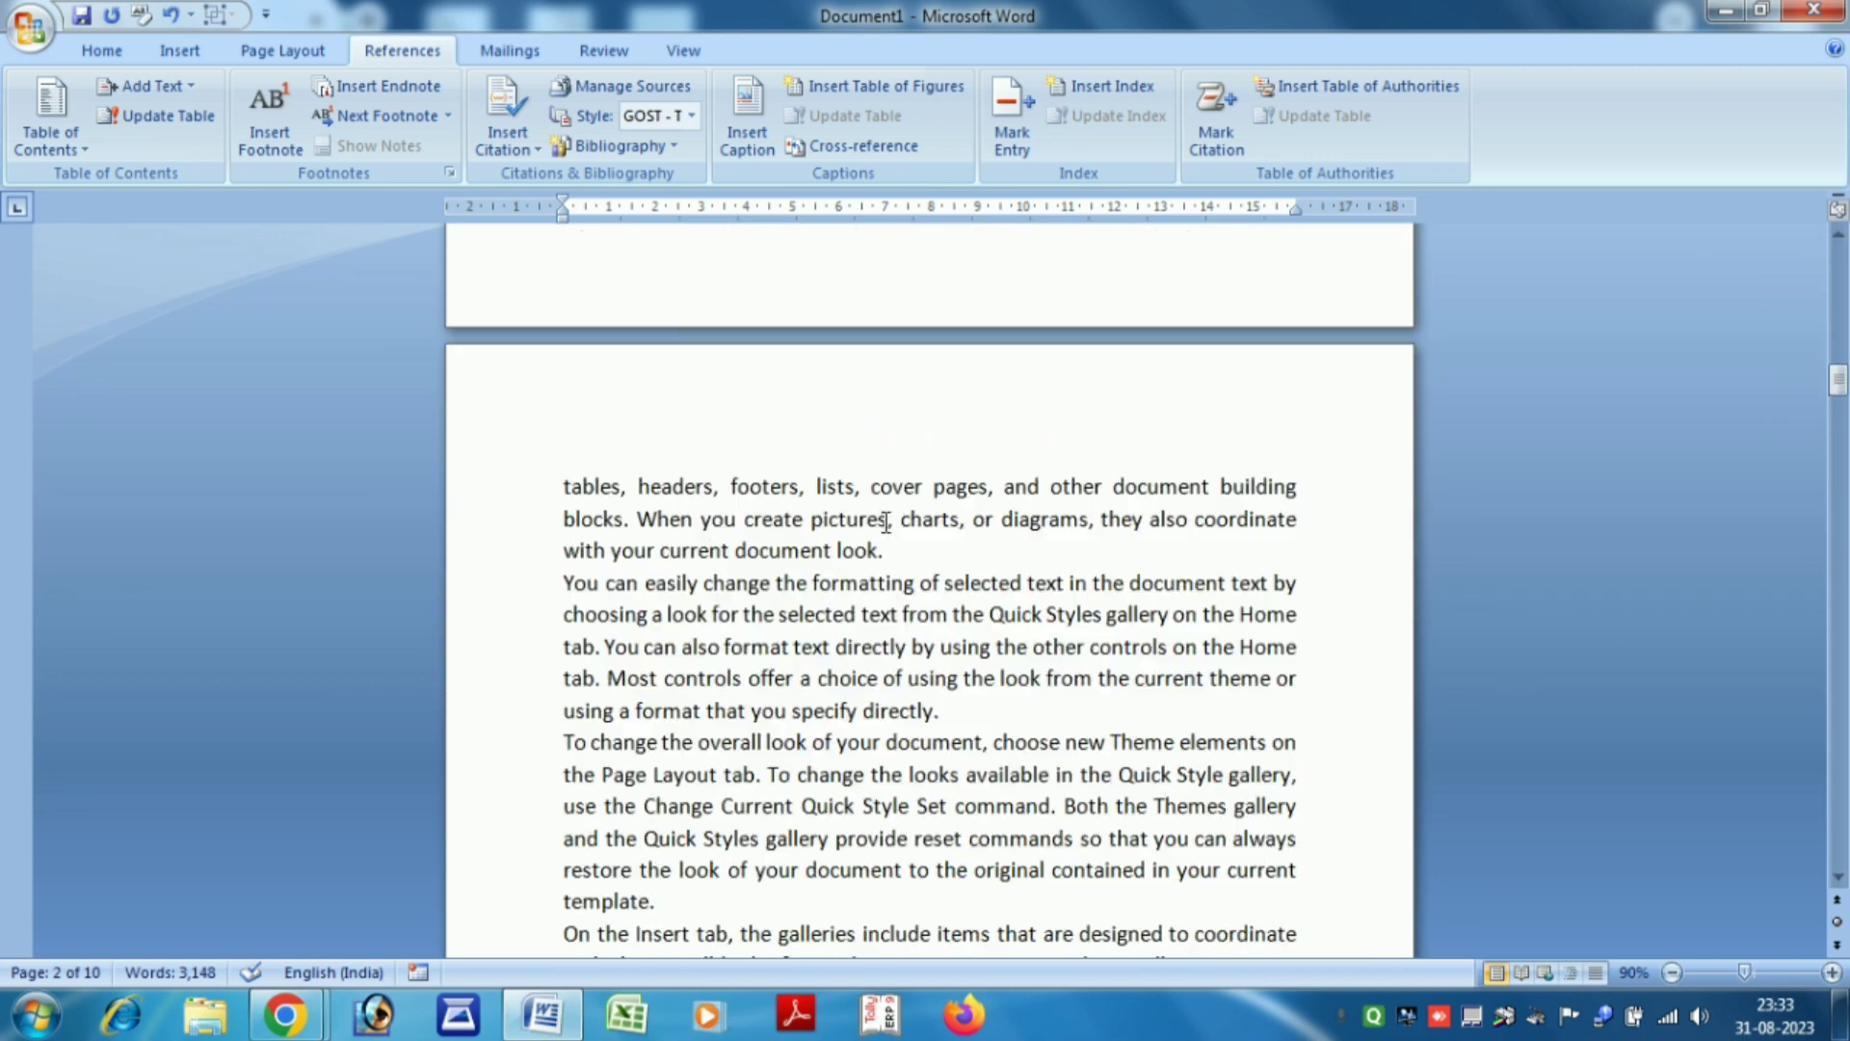
scroll(885, 521, "down", 6)
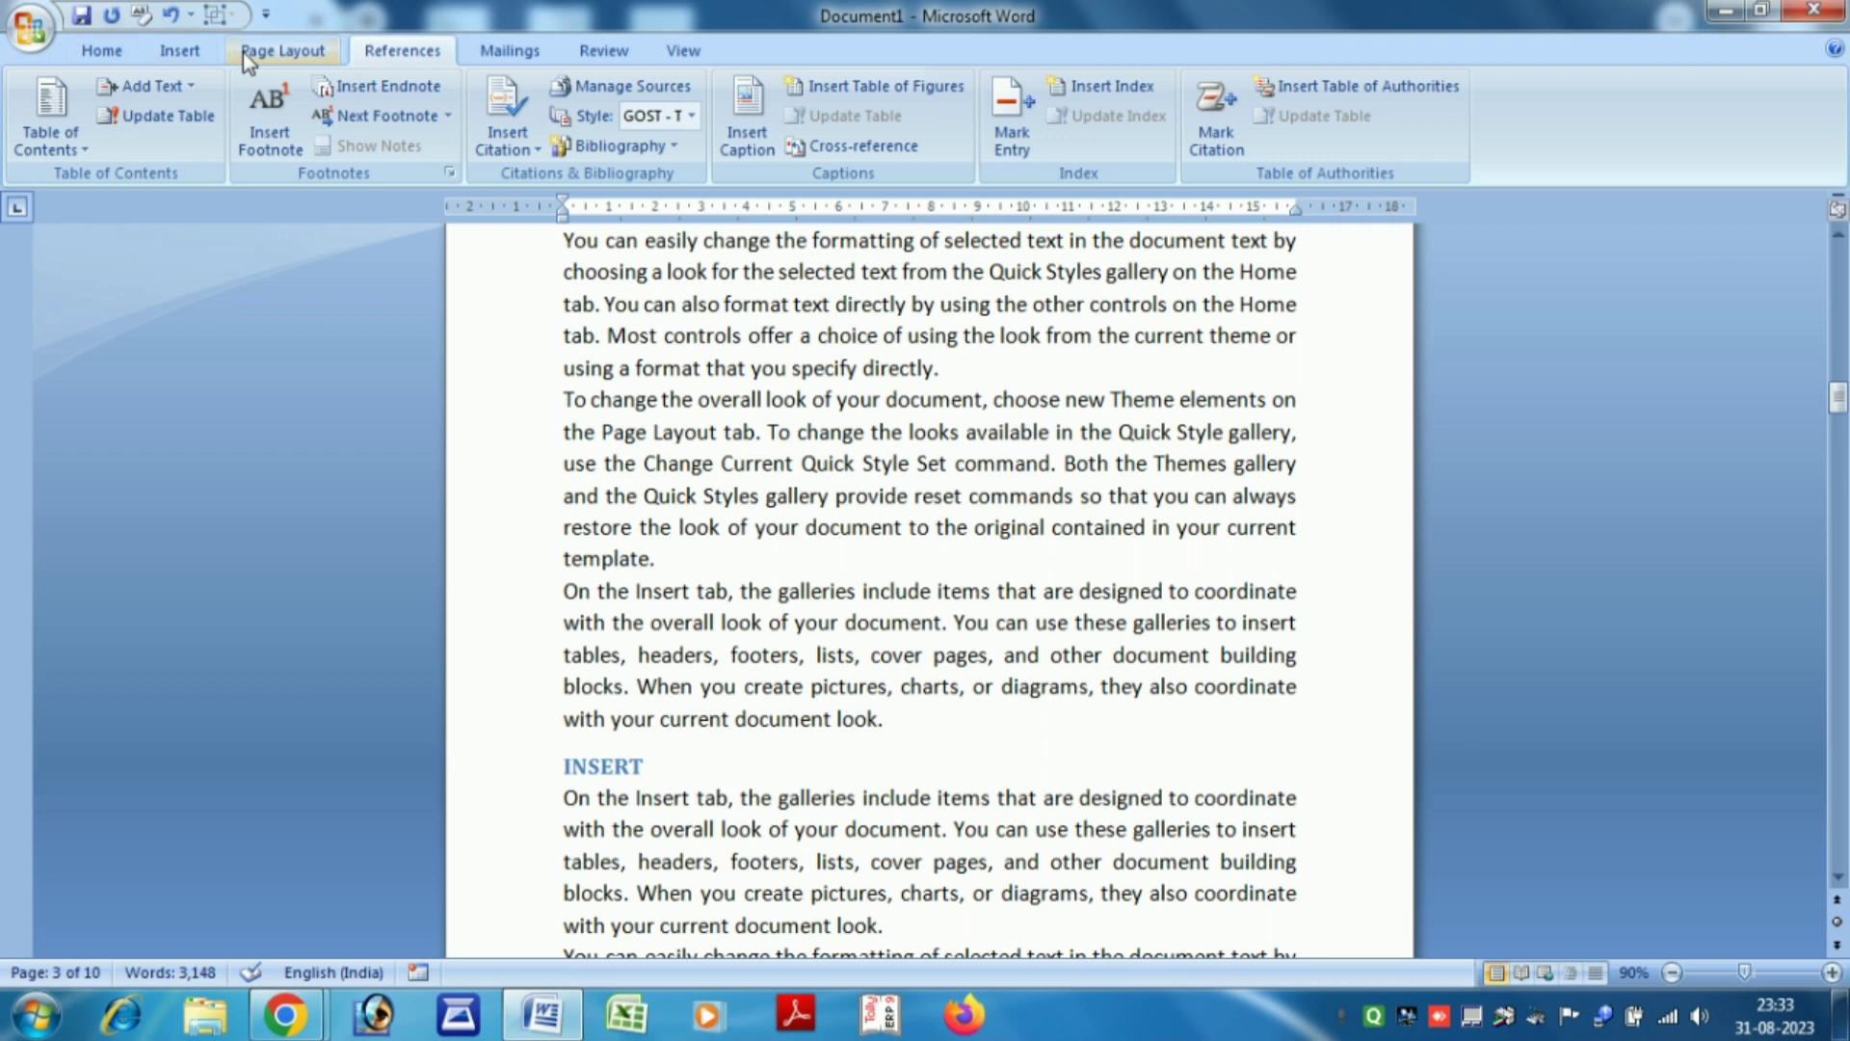
left_click(105, 50)
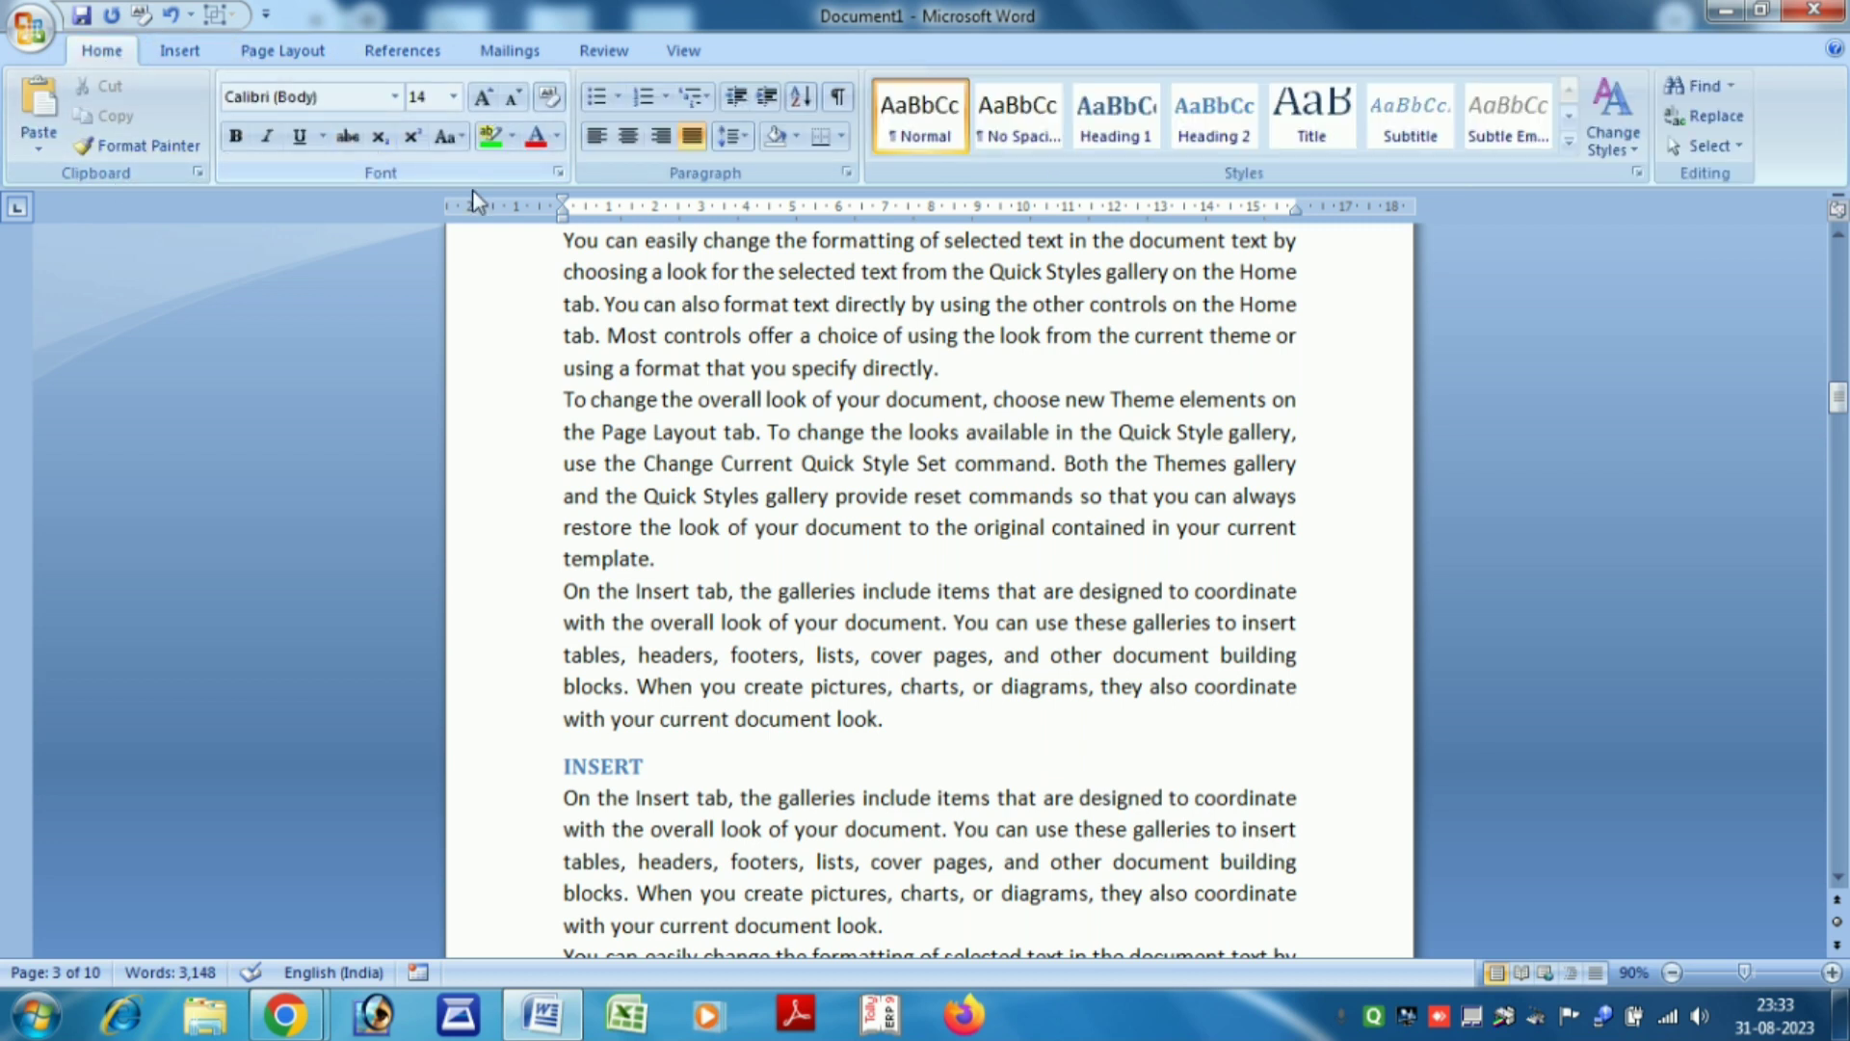
left_click(413, 60)
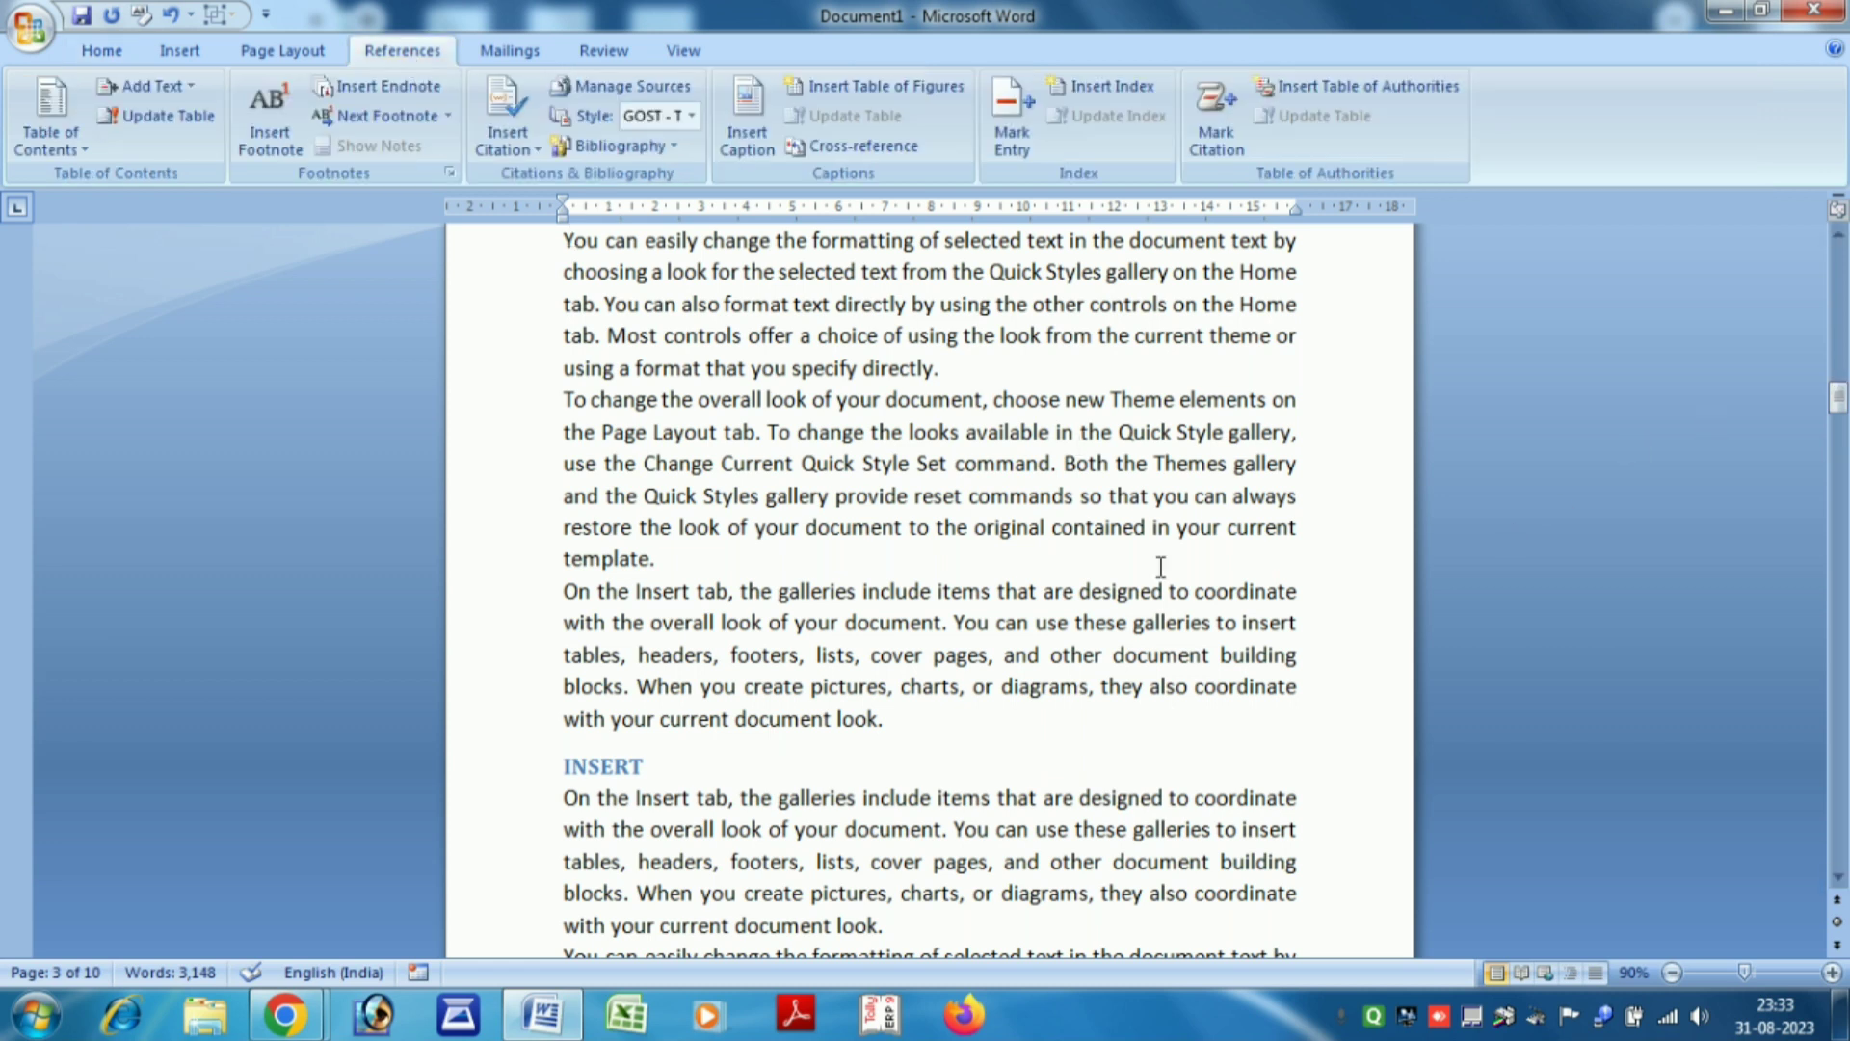
Add a CLIPBOARD line above the INSERT heading in the MS WORD section and paste the copied body paragraphs beneath it
left_click(925, 718)
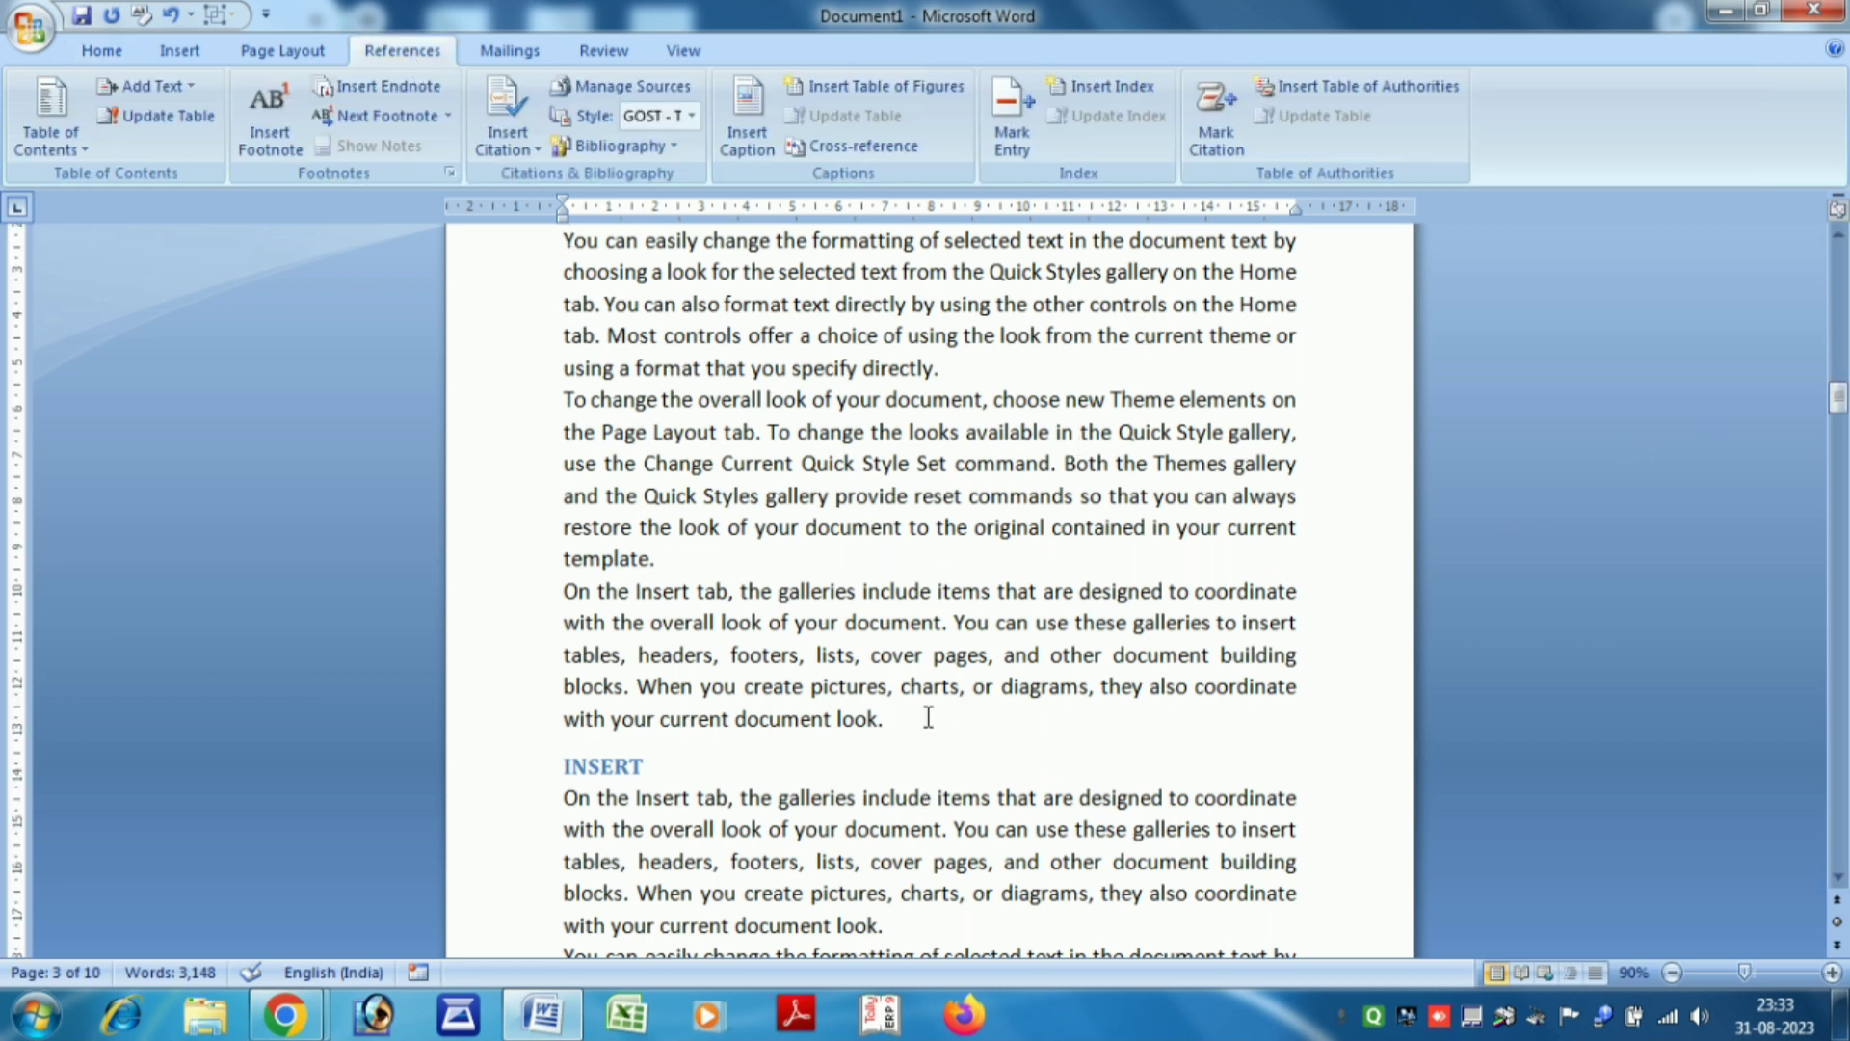
key("Return")
type("CLI")
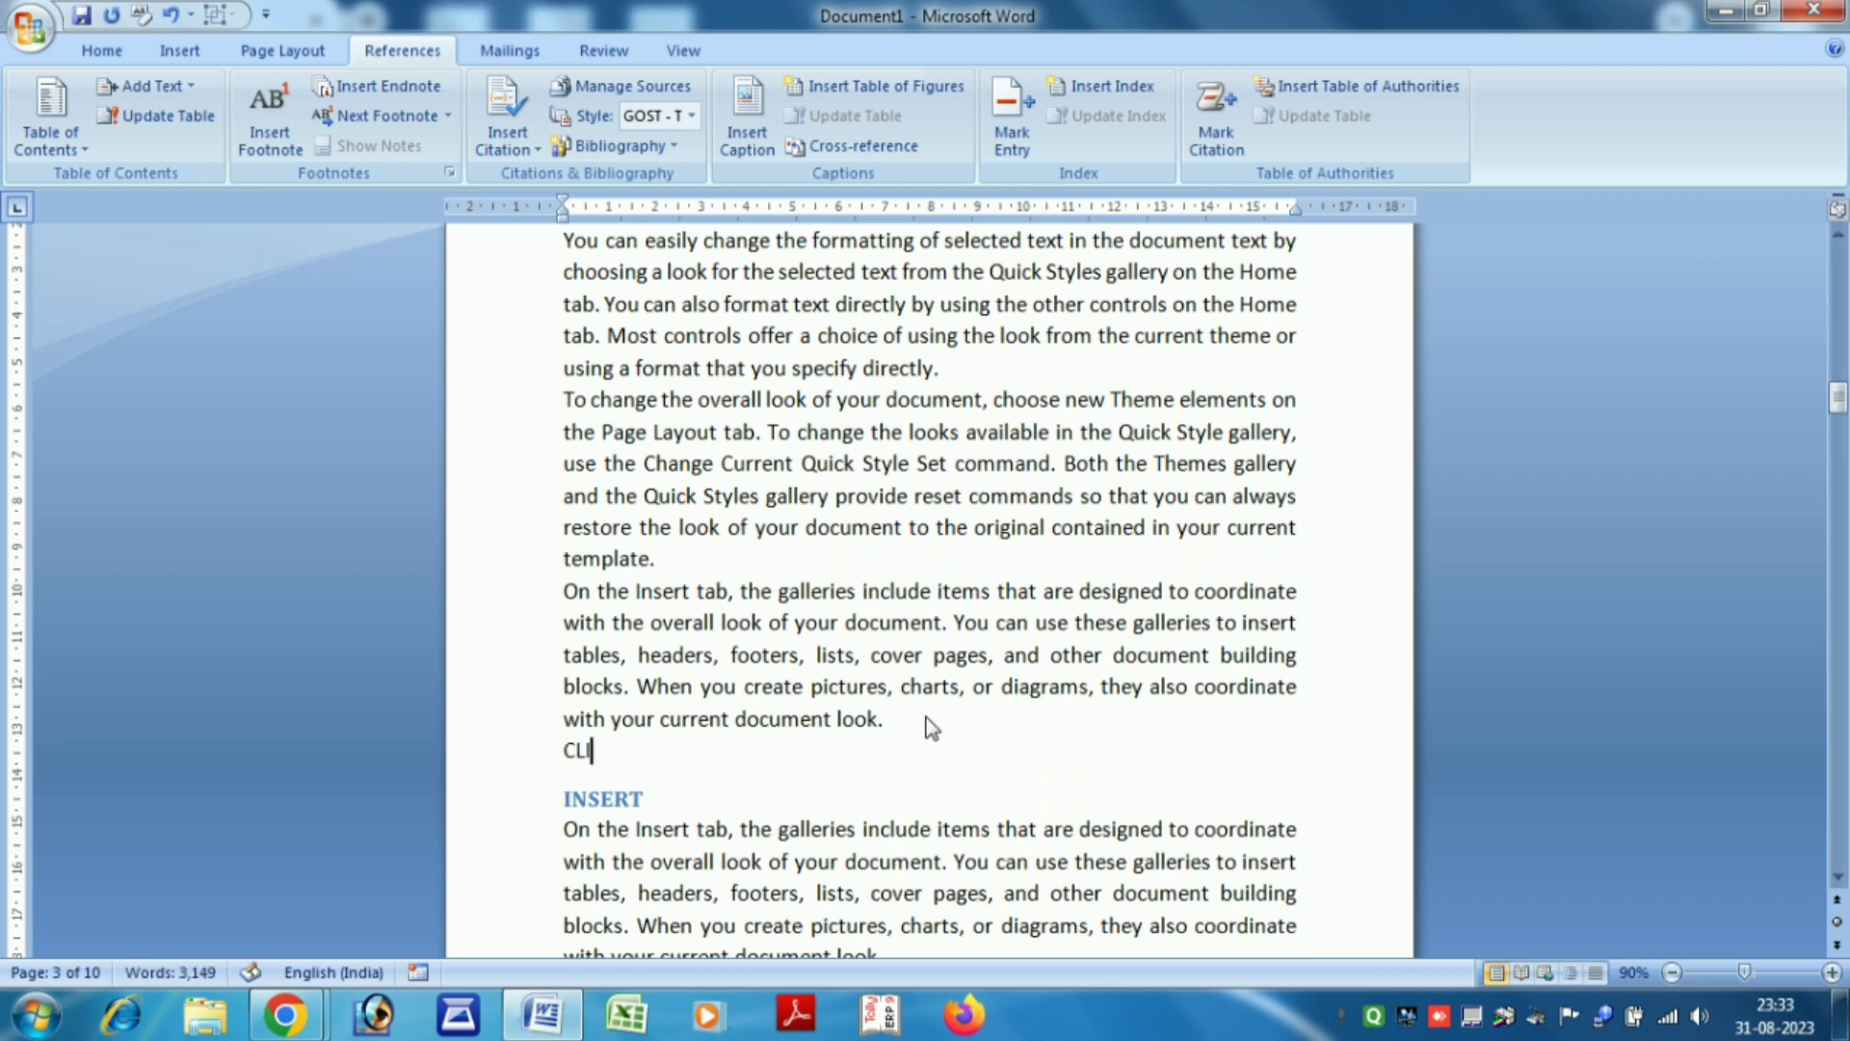
type("PBOARD")
key("Return")
key("ctrl+v")
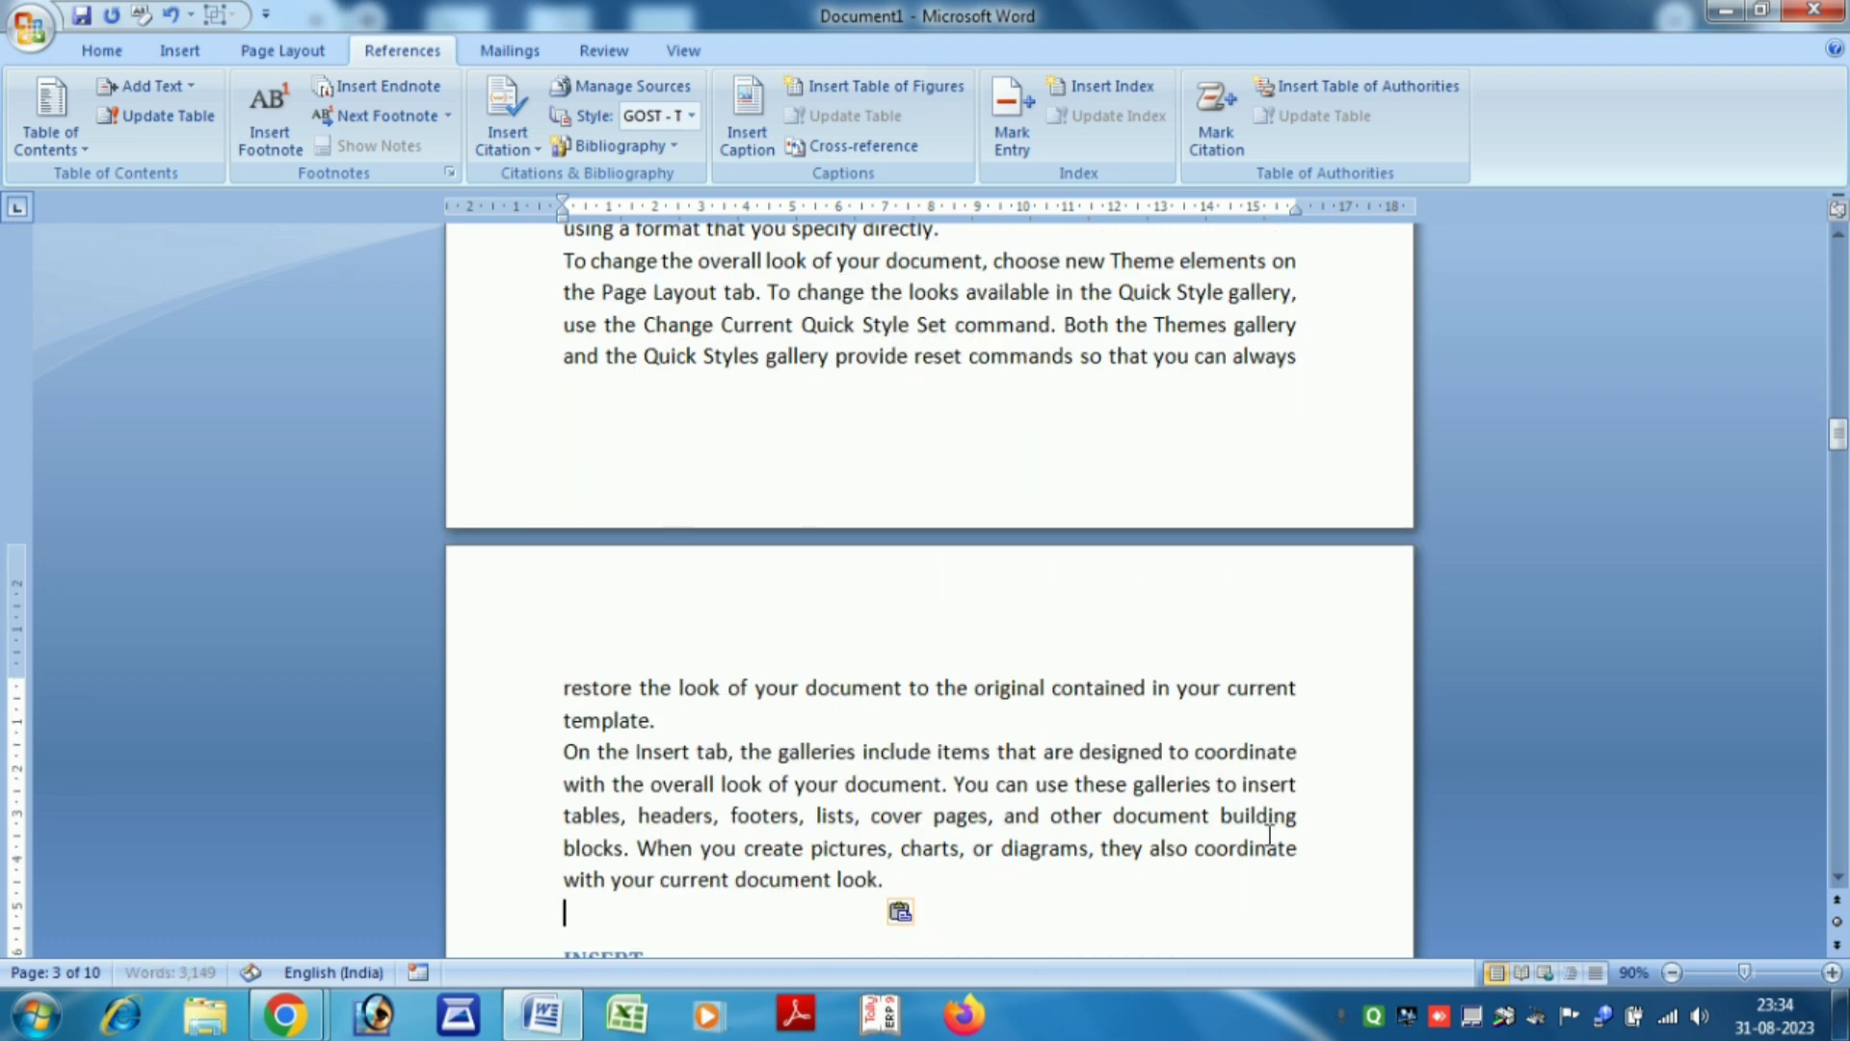
Try to assign the CLIPBOARD line to table of contents Level 4, and undo each assignment
scroll(1277, 835, "up", 5)
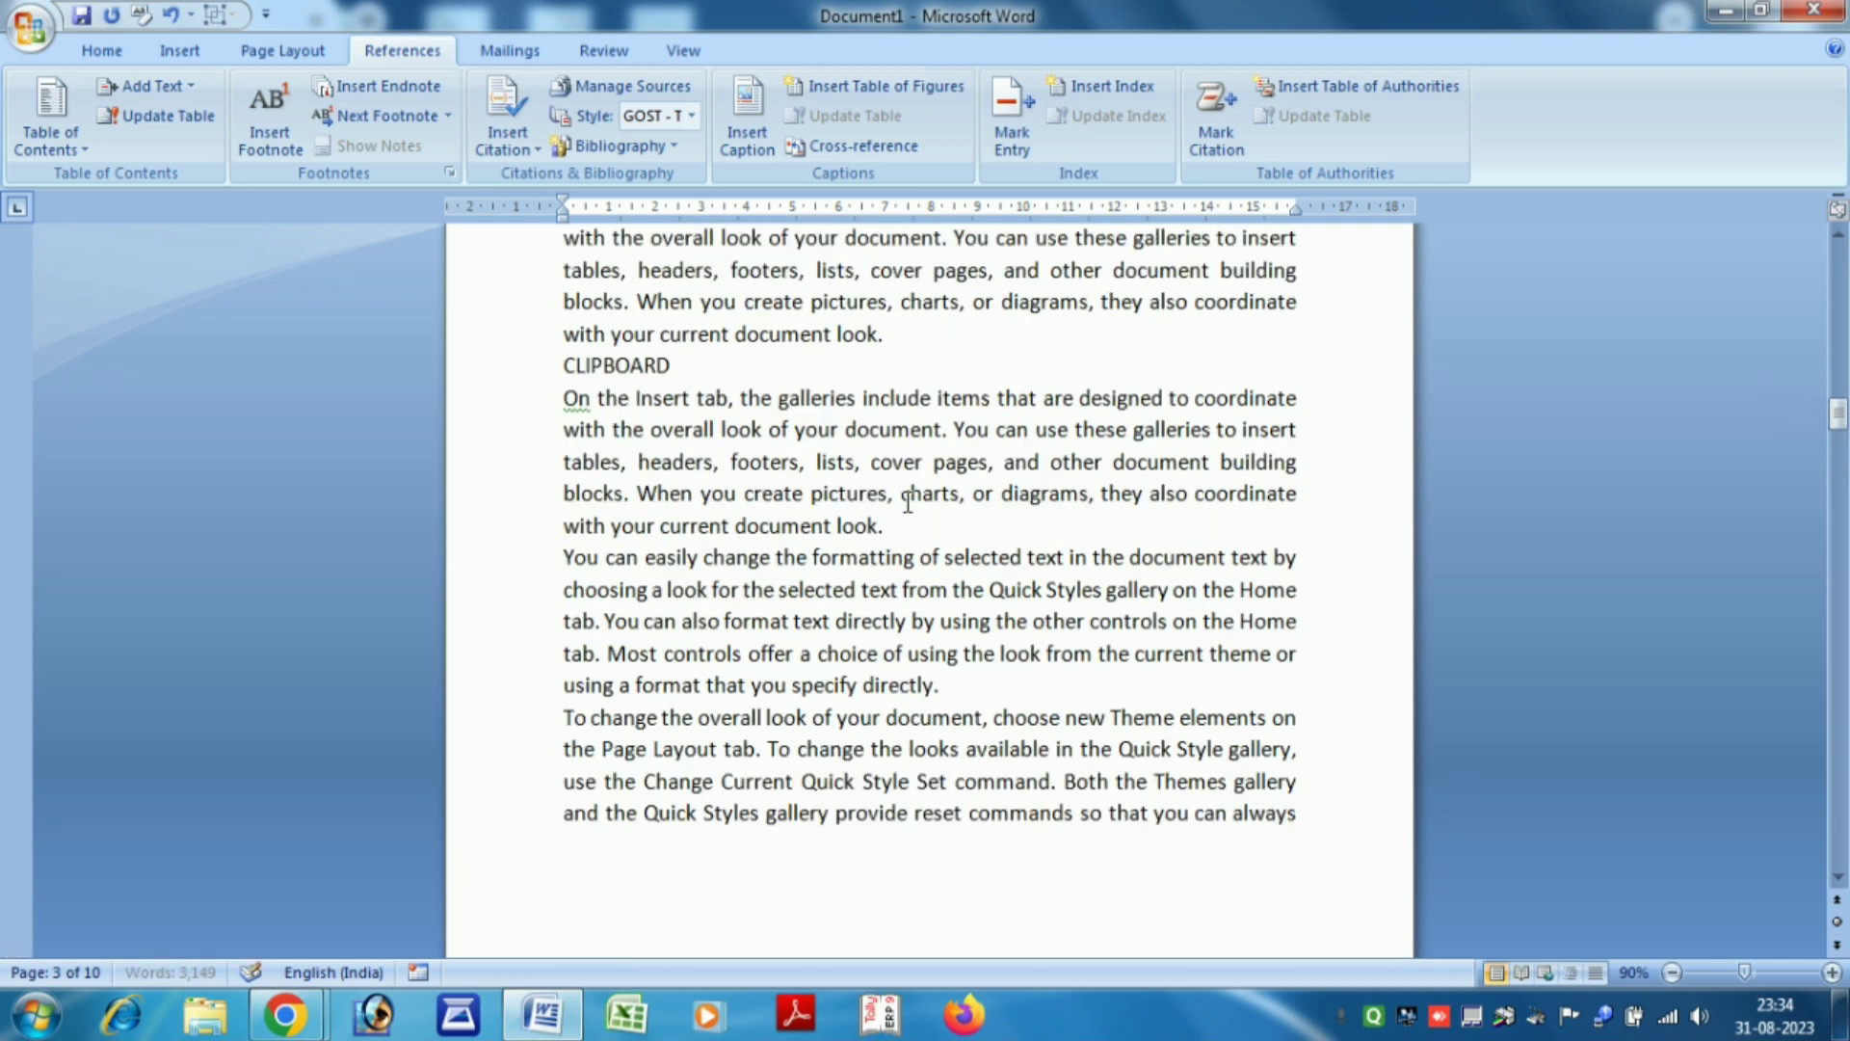
left_click_drag(695, 366, 510, 383)
scroll(858, 445, "up", 4)
scroll(858, 445, "down", 2)
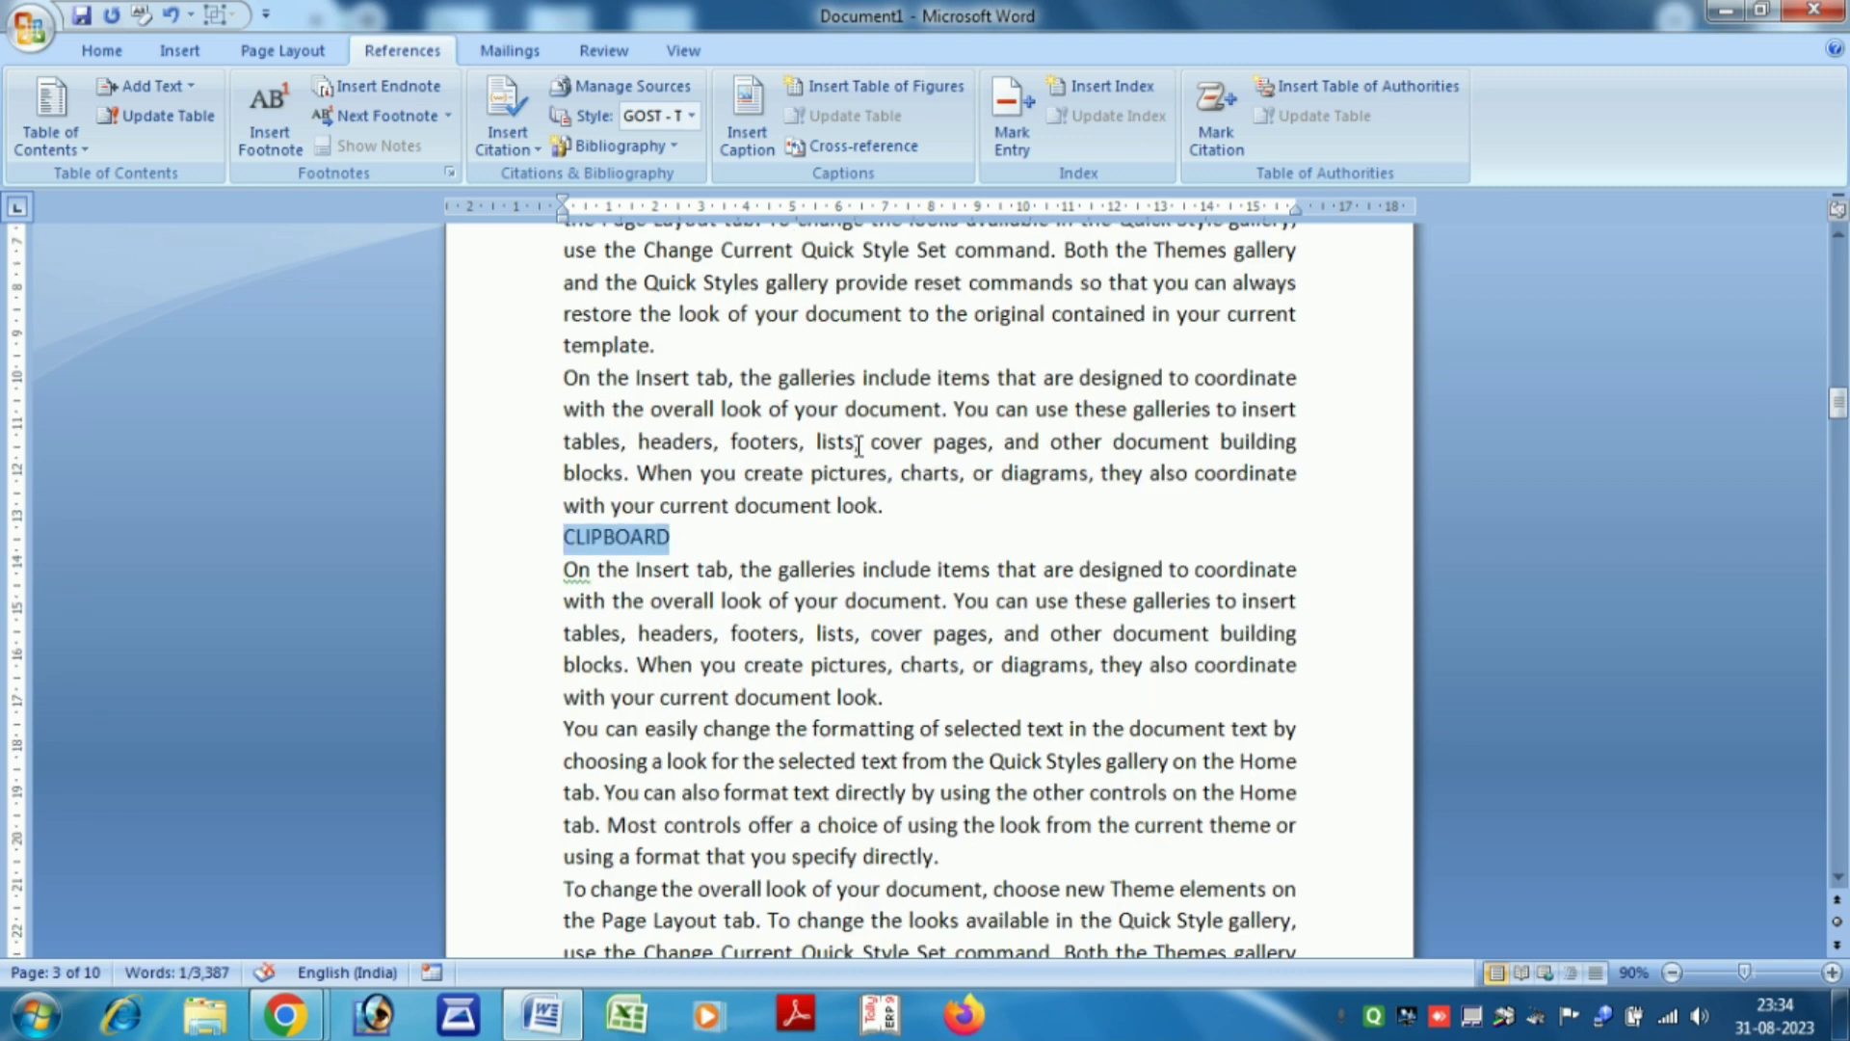
scroll(857, 446, "down", 1)
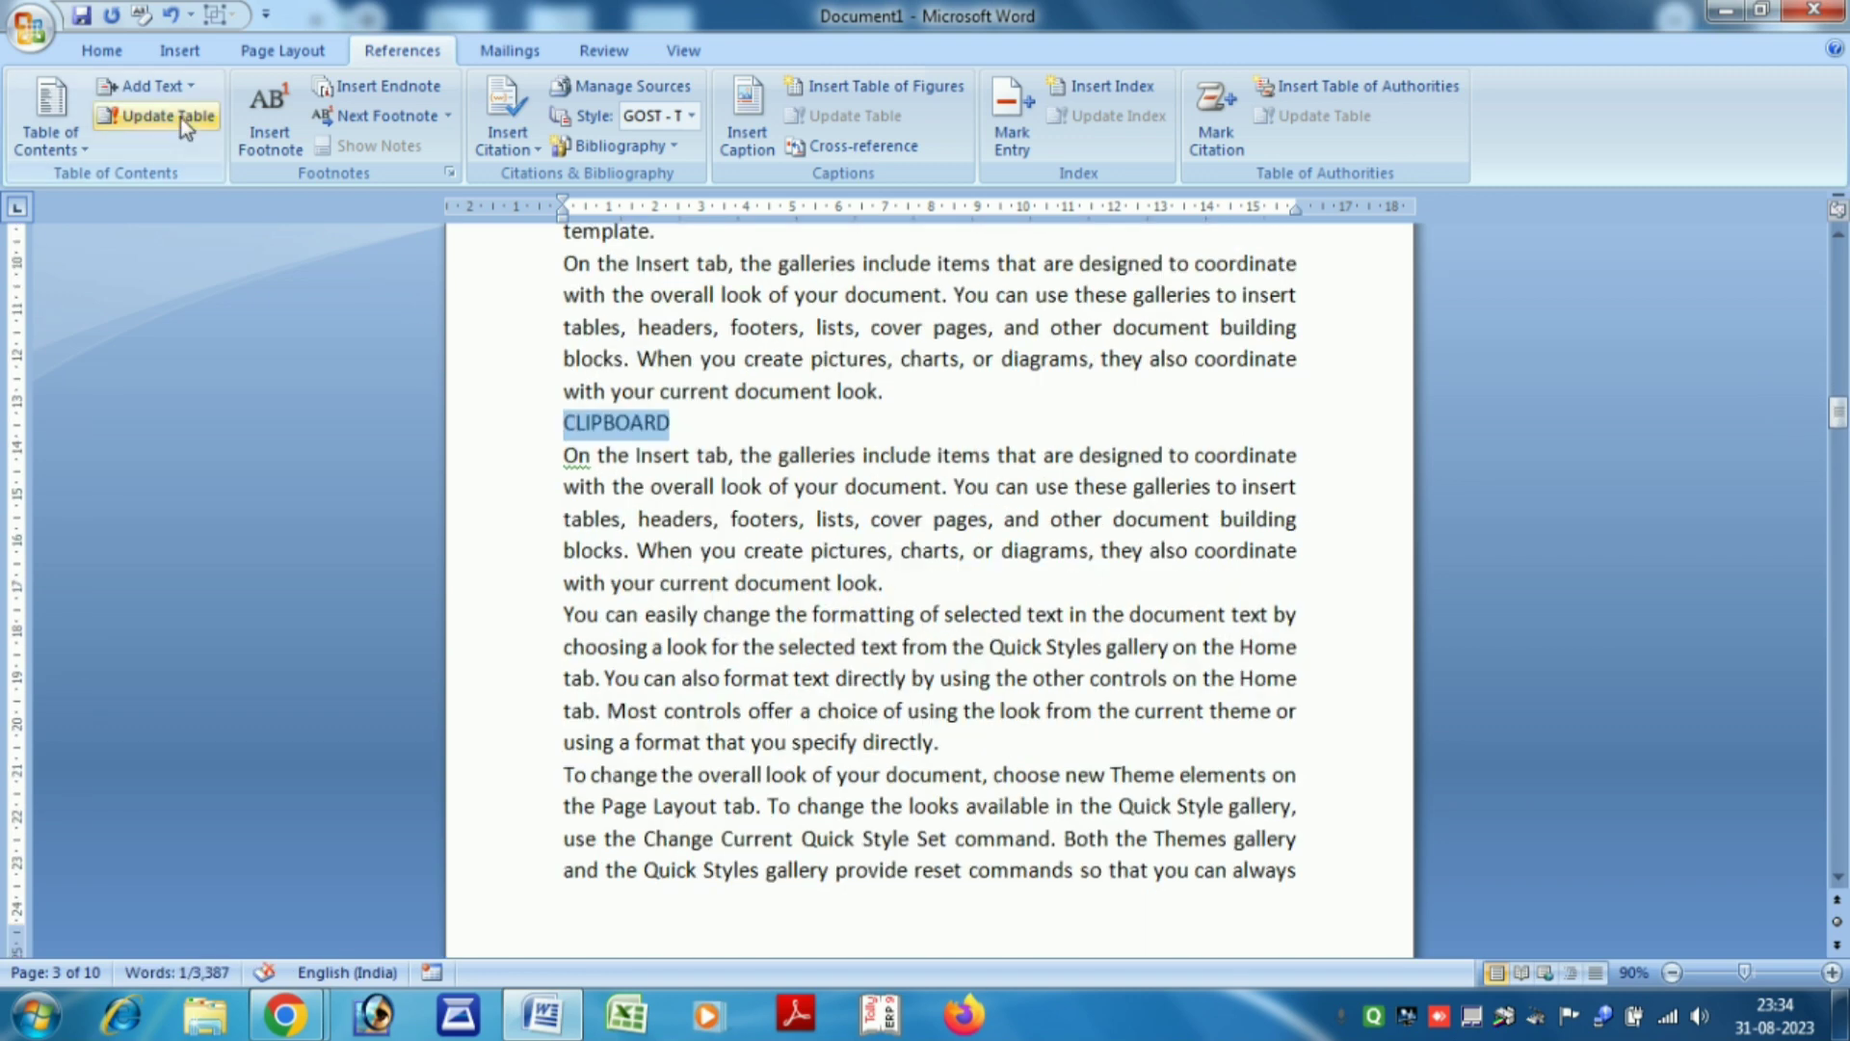
left_click(193, 87)
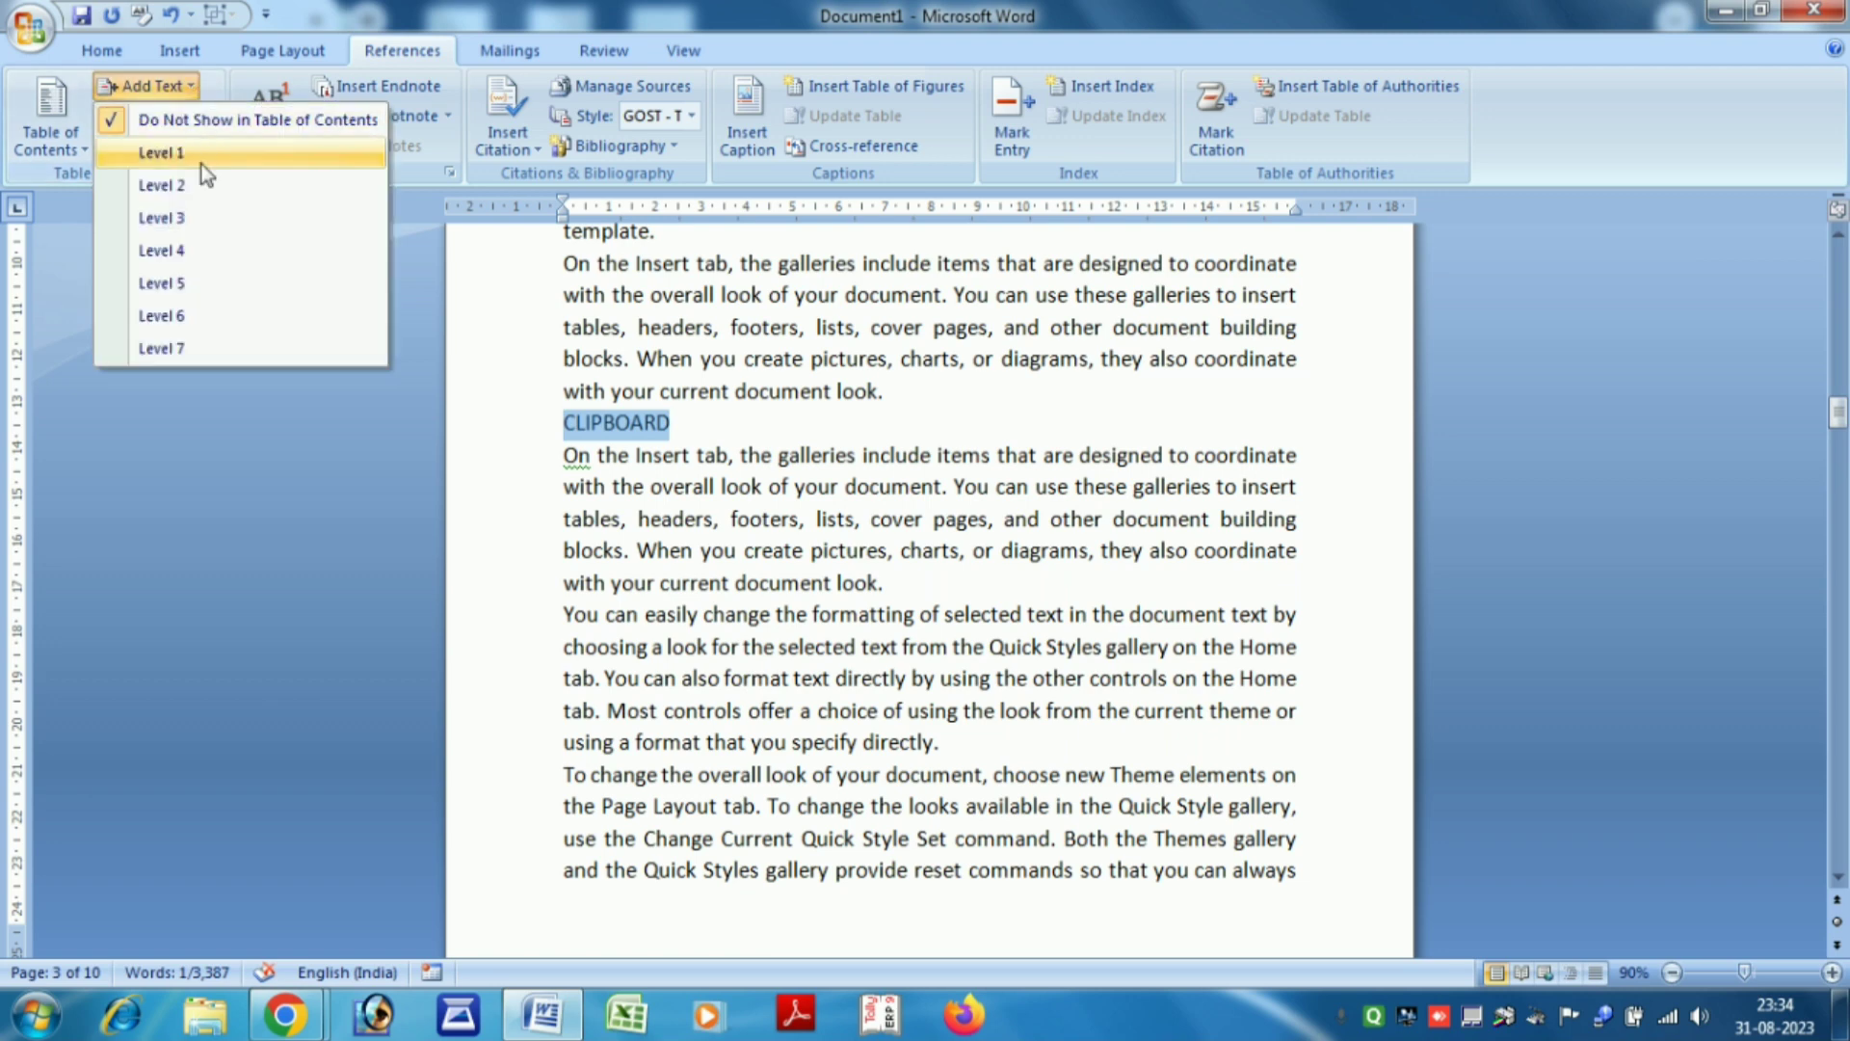
left_click(206, 248)
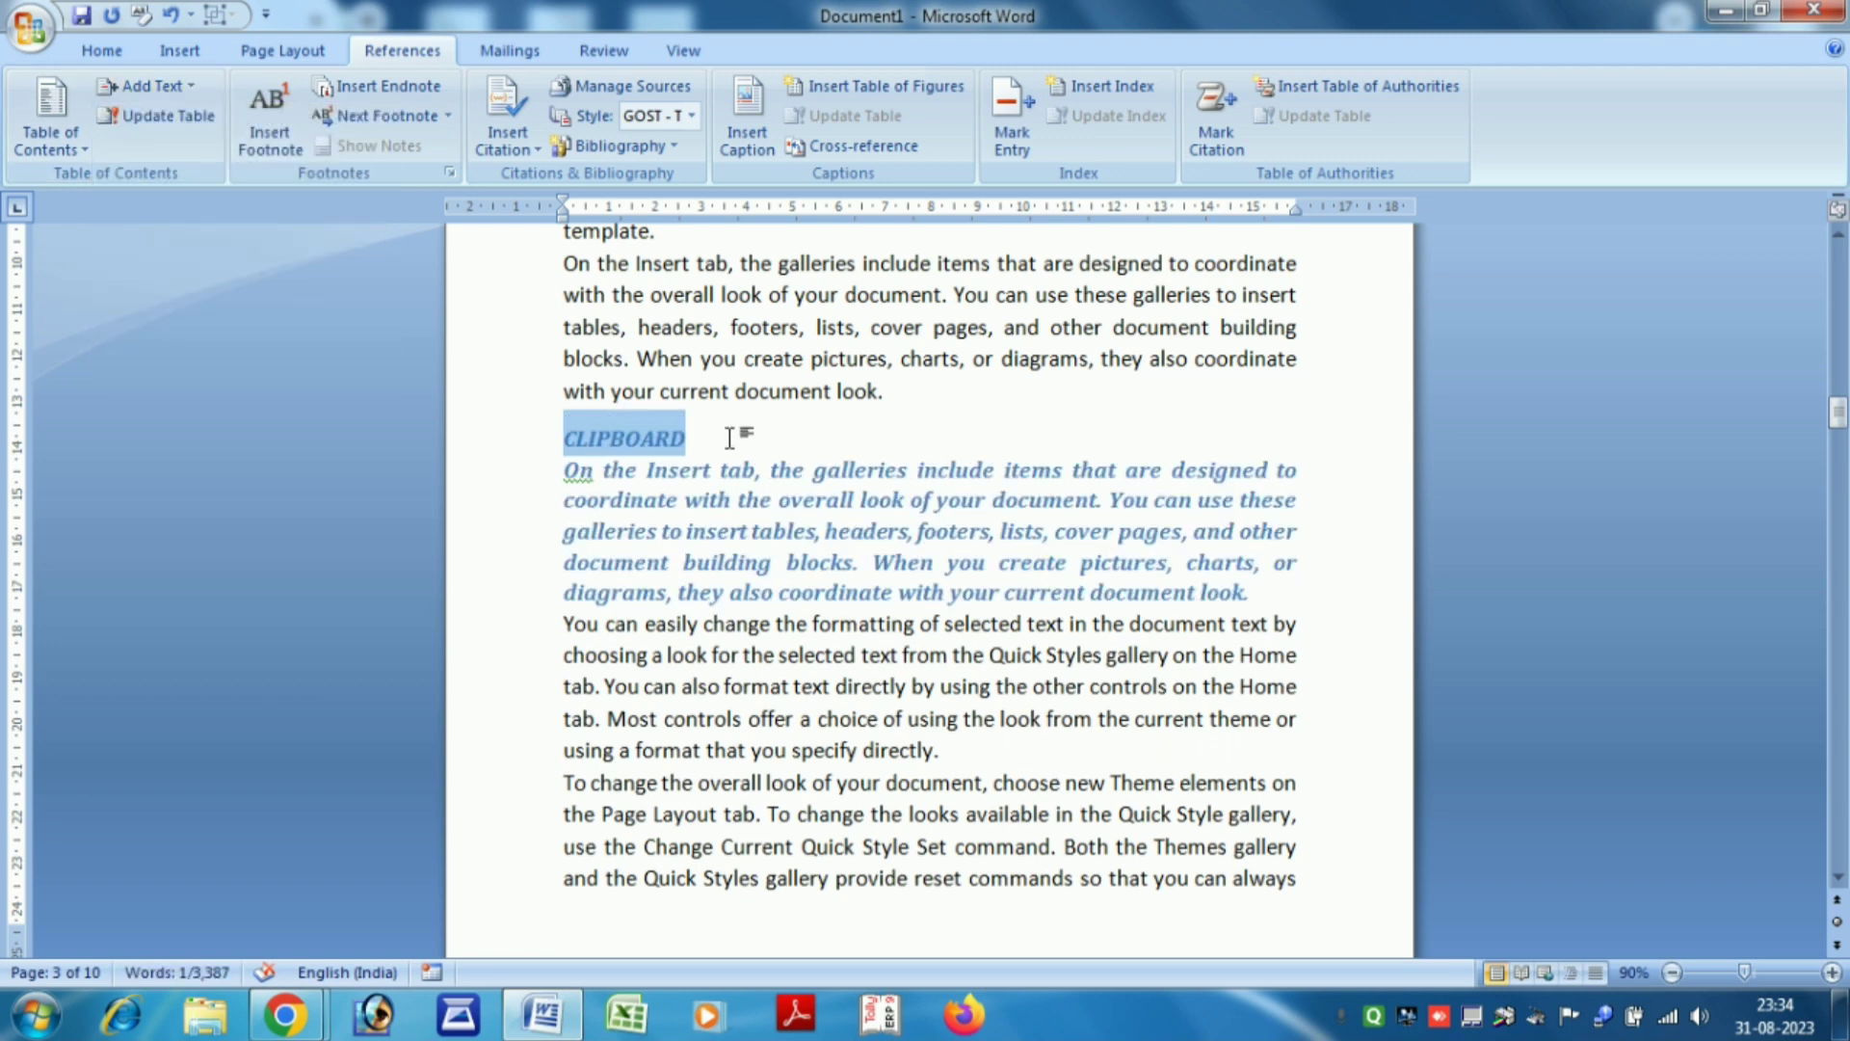
key("ctrl+z")
left_click_drag(687, 424, 549, 428)
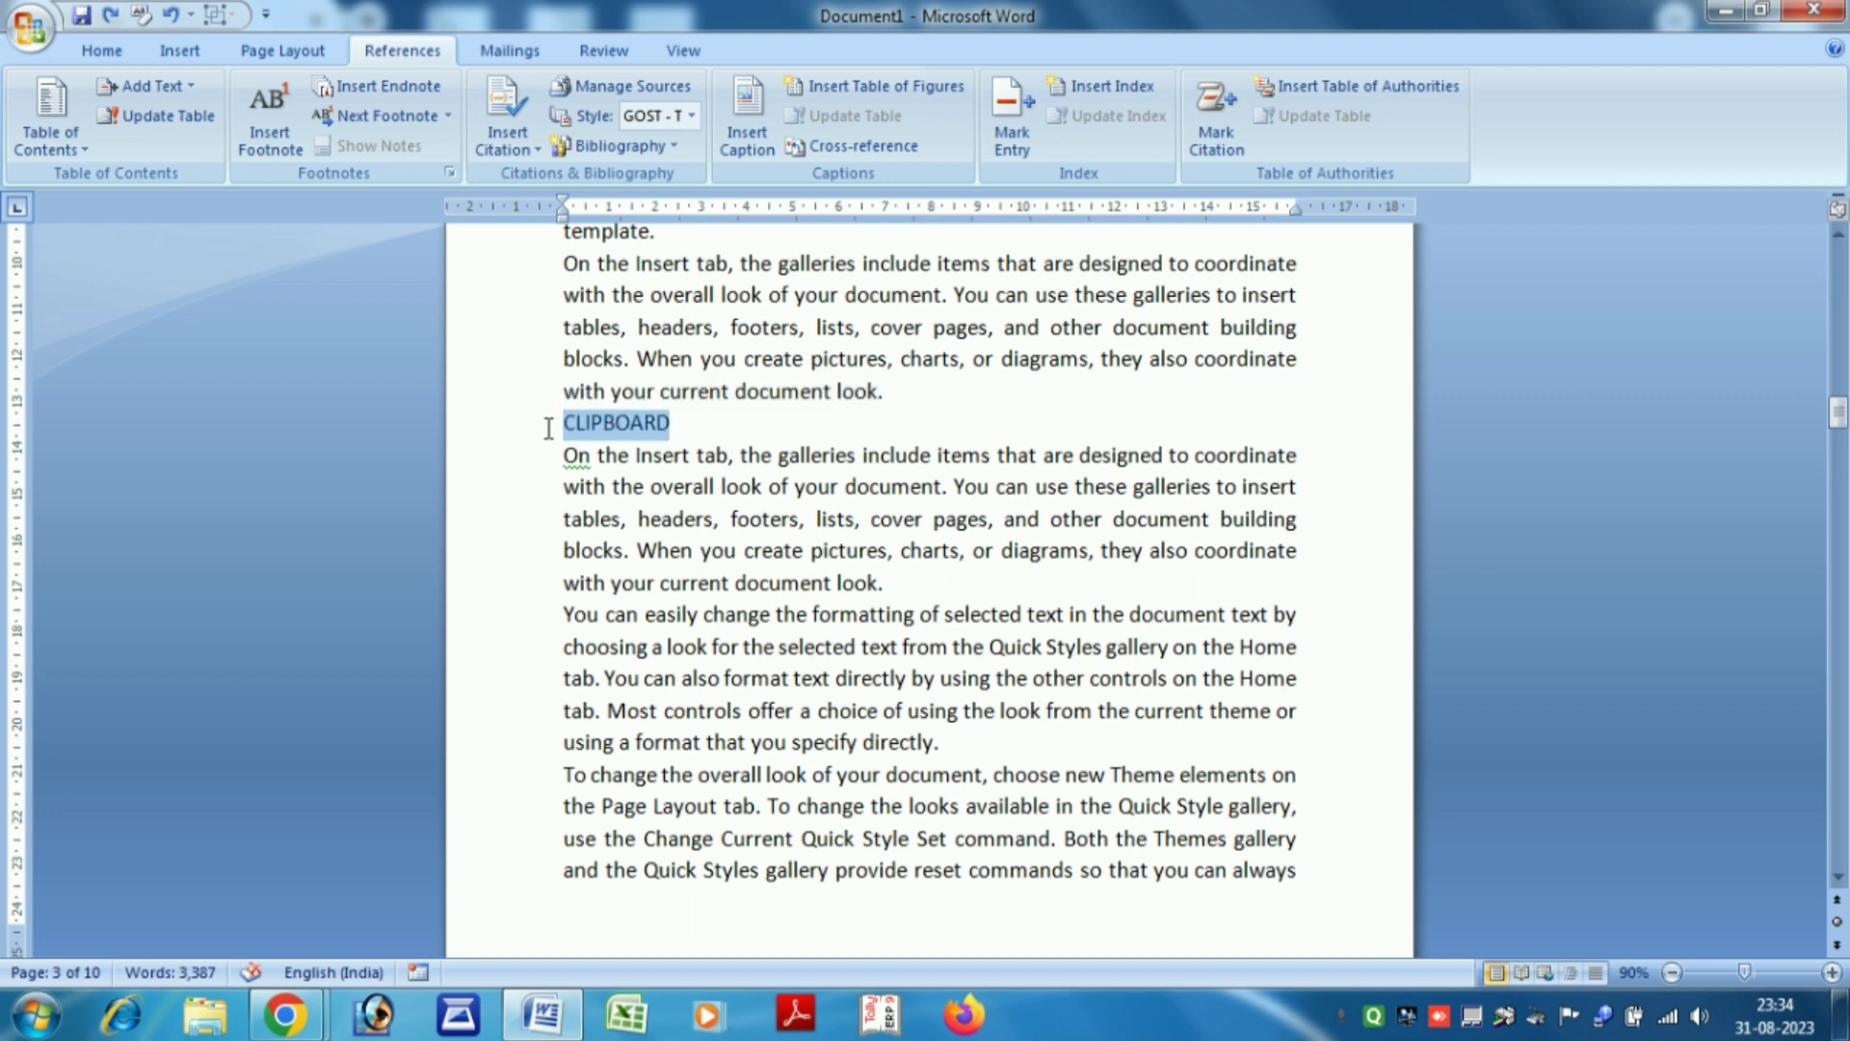
left_click(164, 88)
left_click(197, 248)
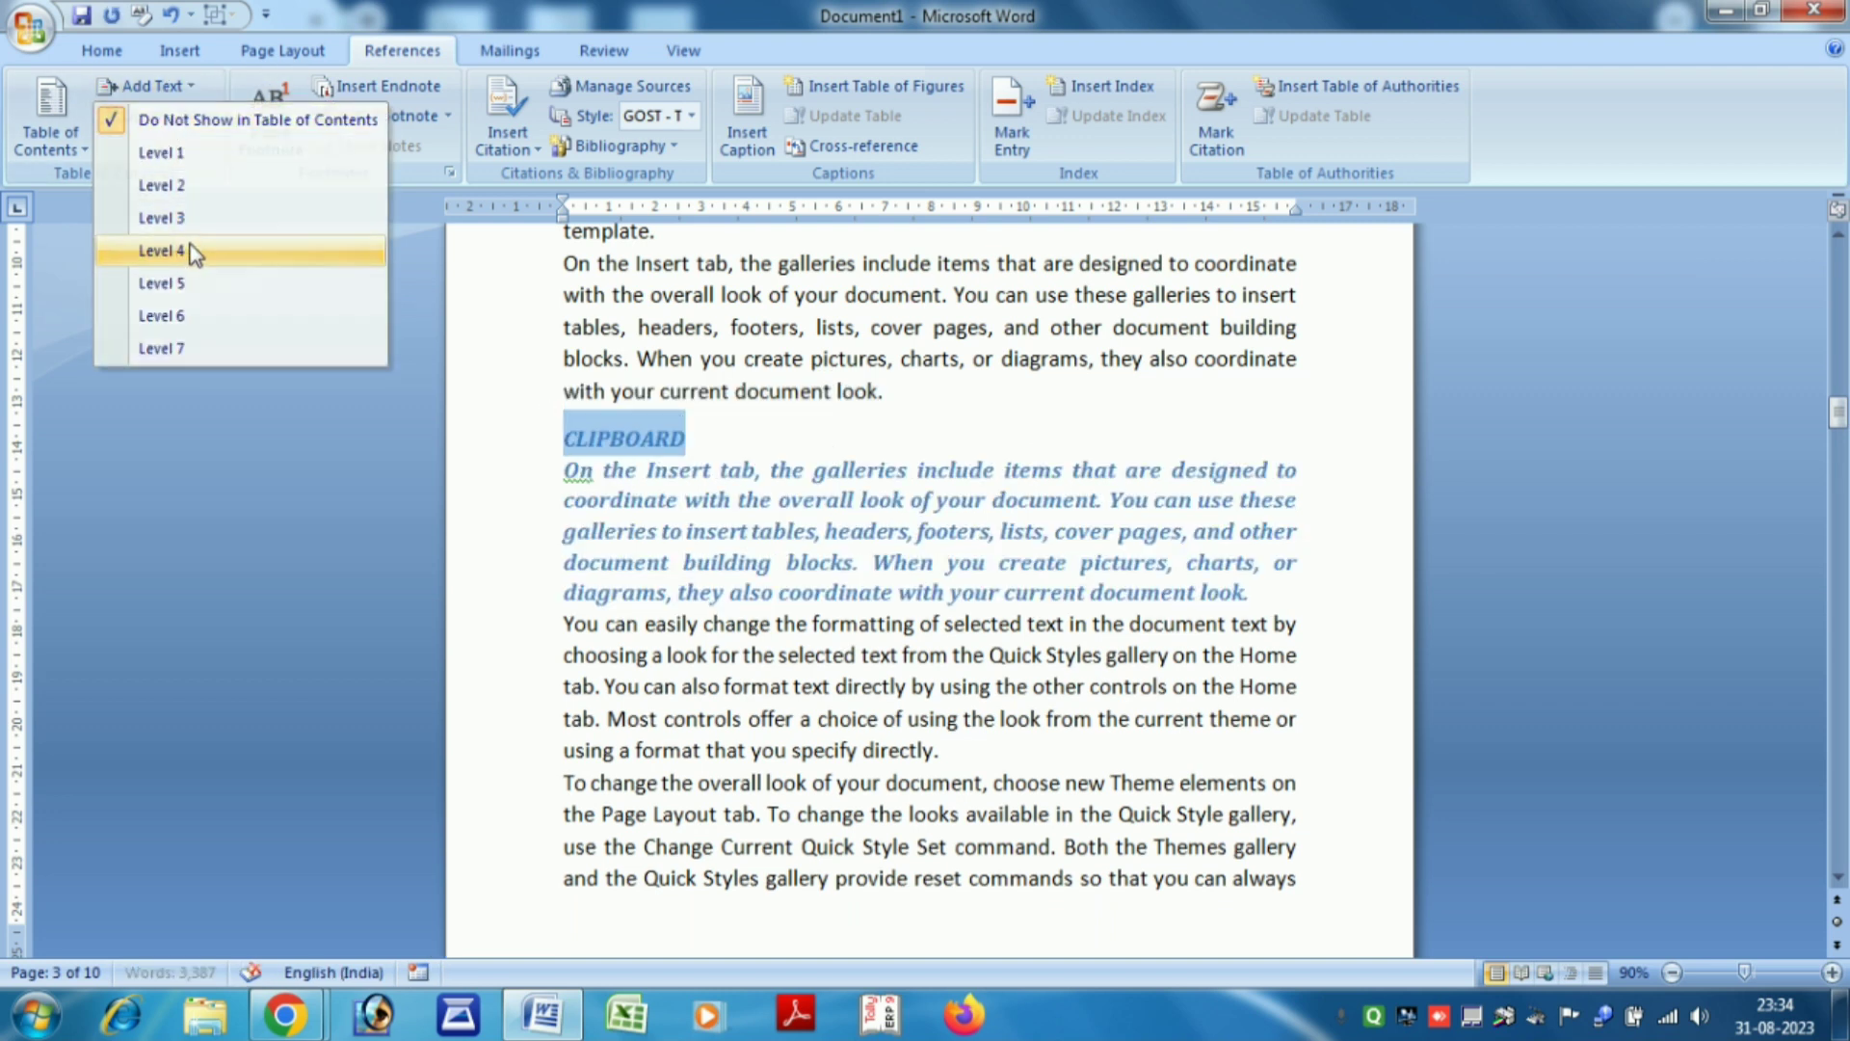
left_click(722, 440)
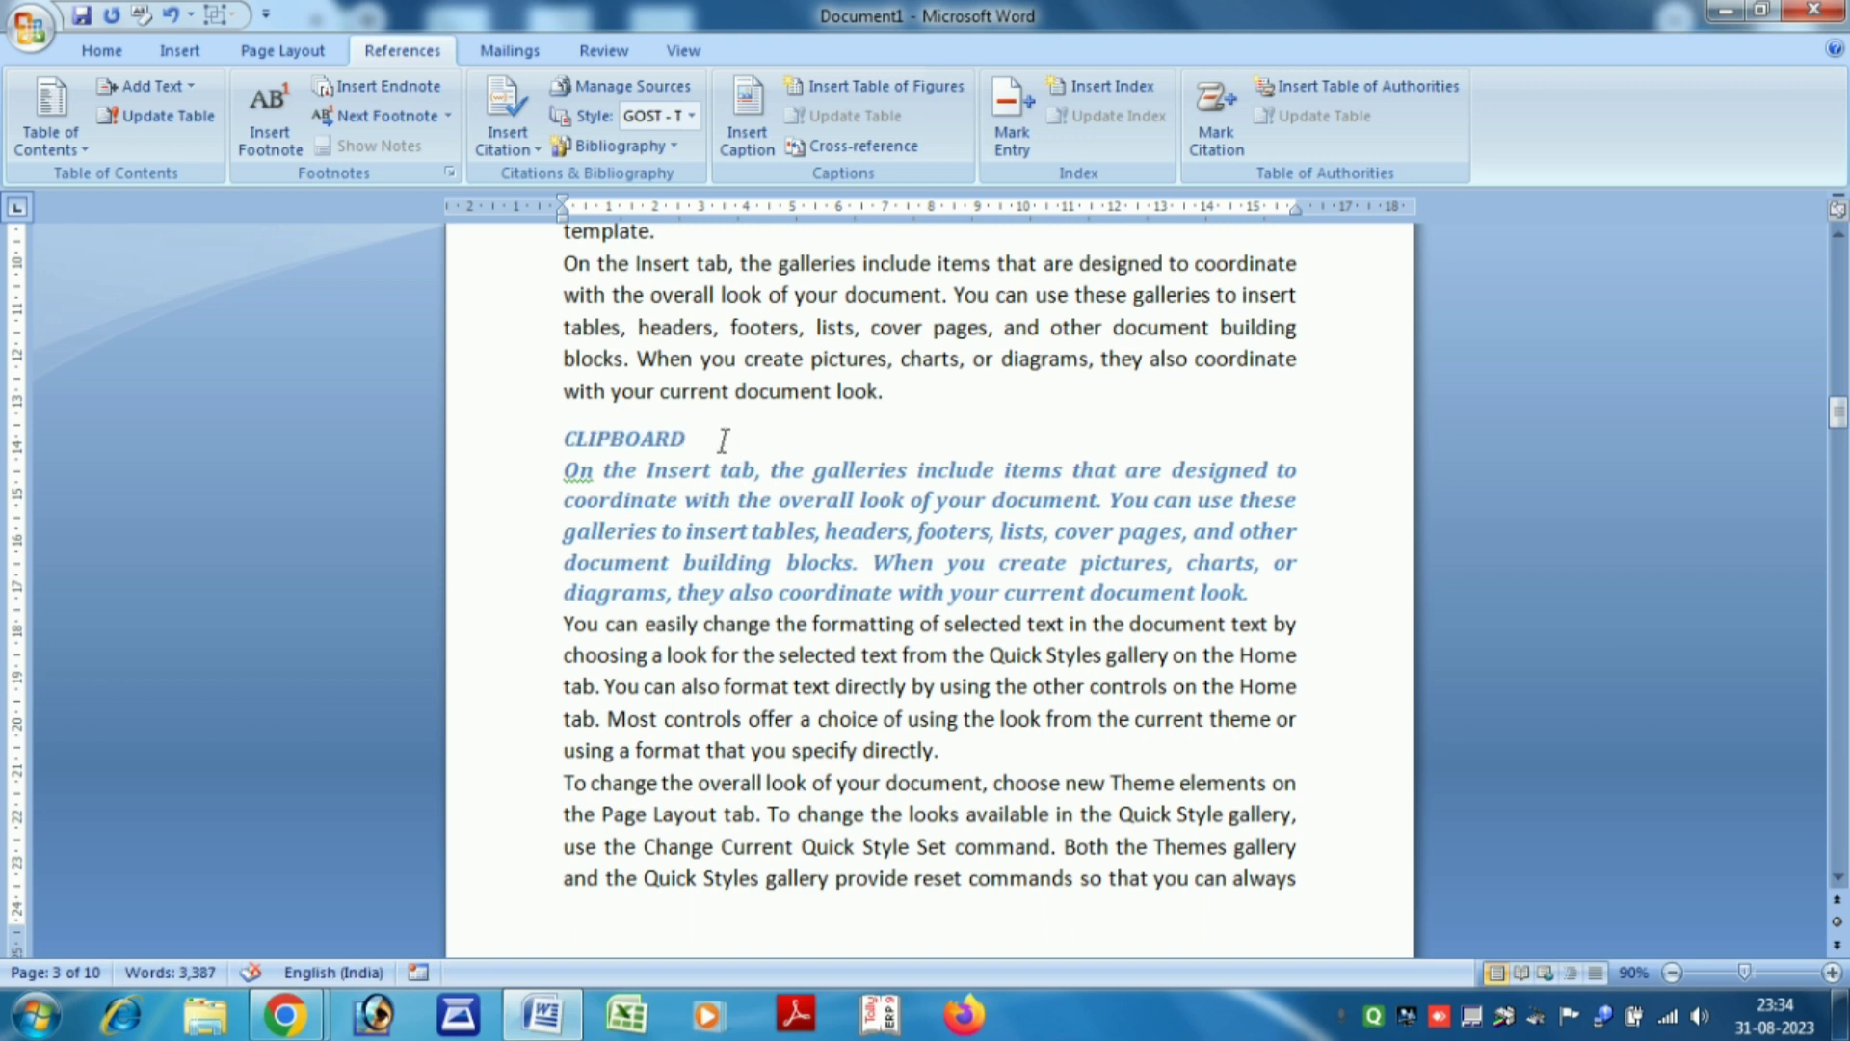
key("ctrl+z")
left_click(689, 424)
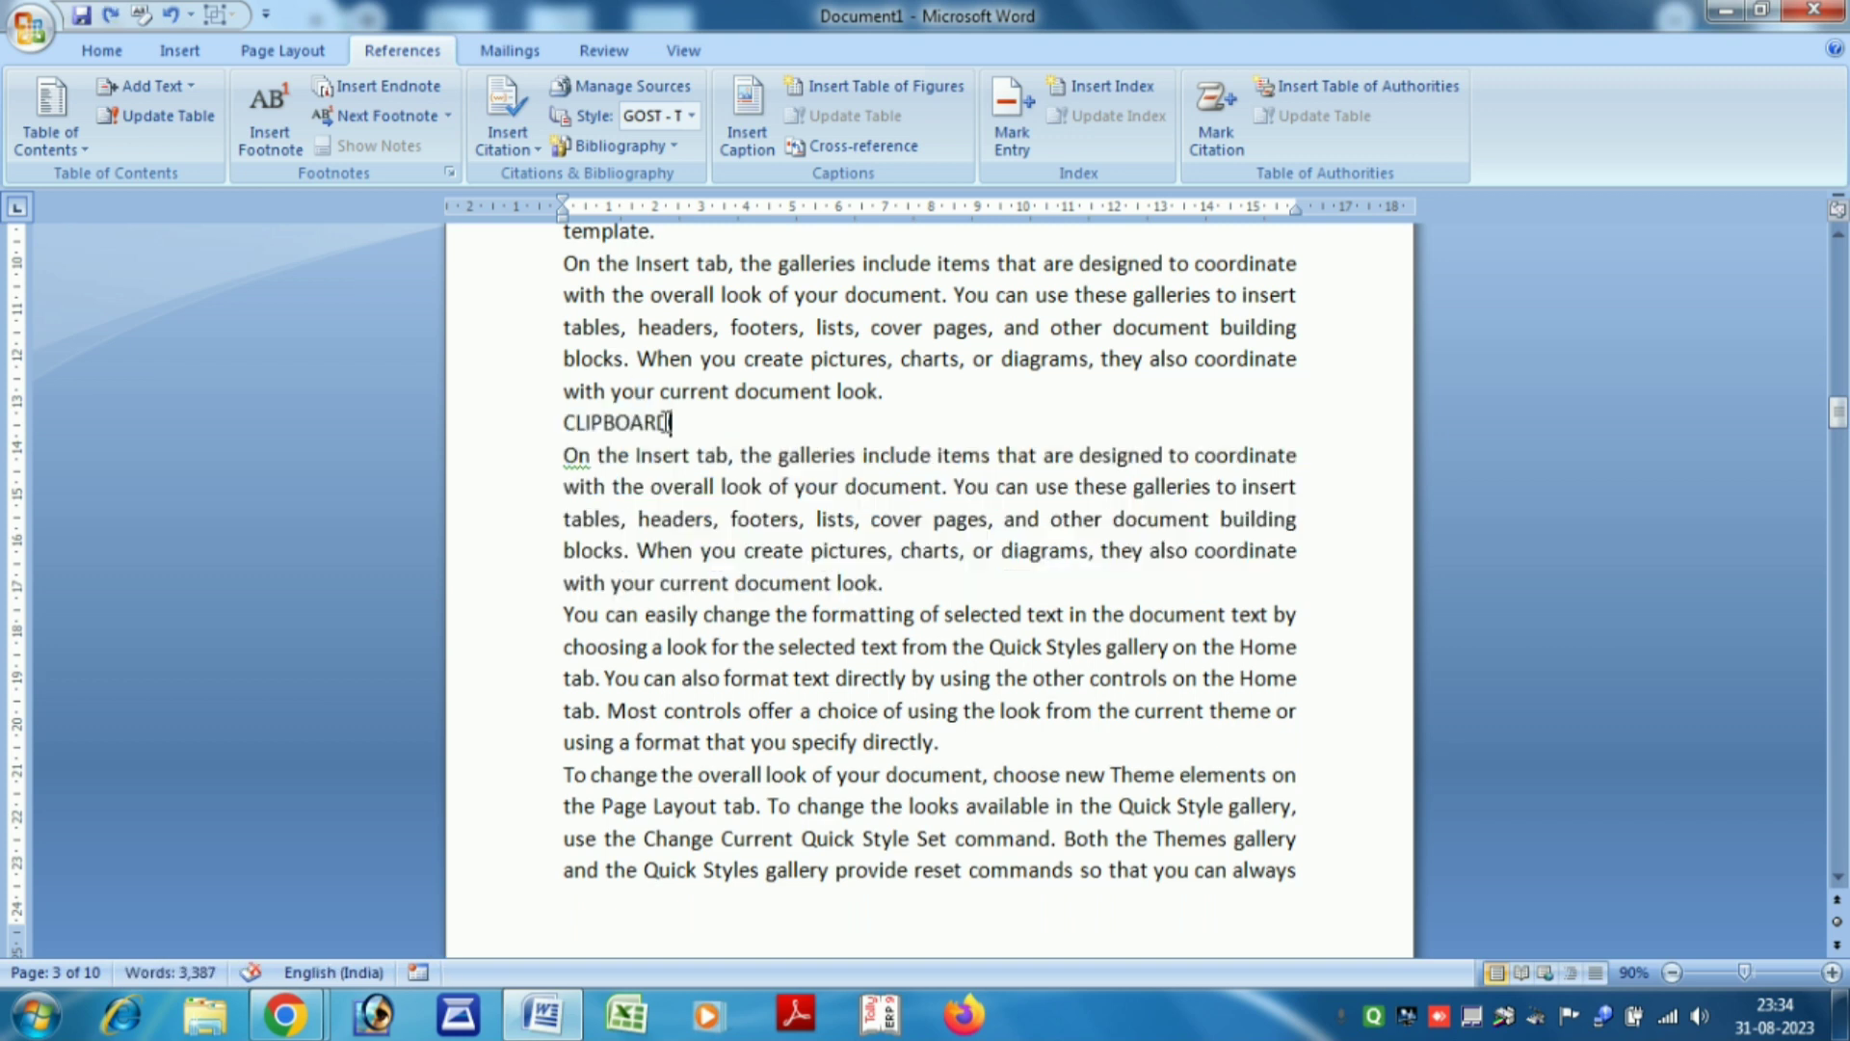
left_click_drag(671, 422, 563, 424)
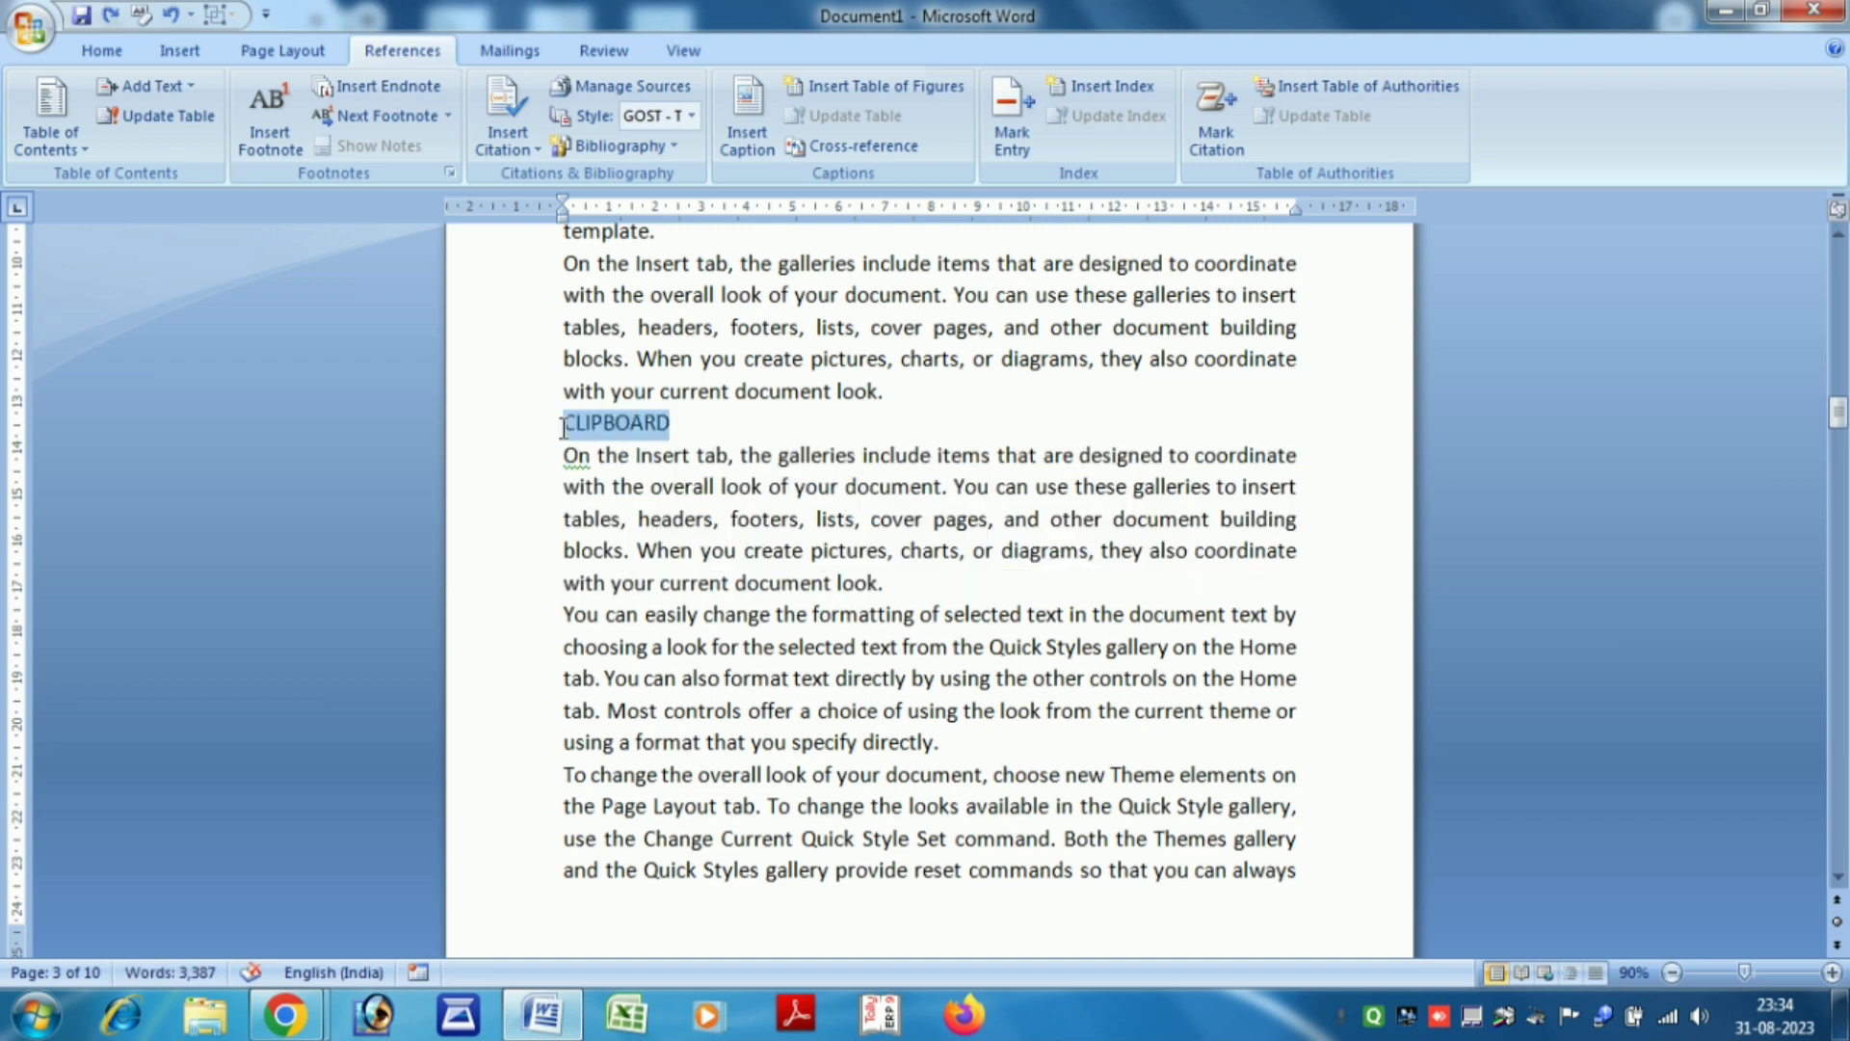
left_click(196, 89)
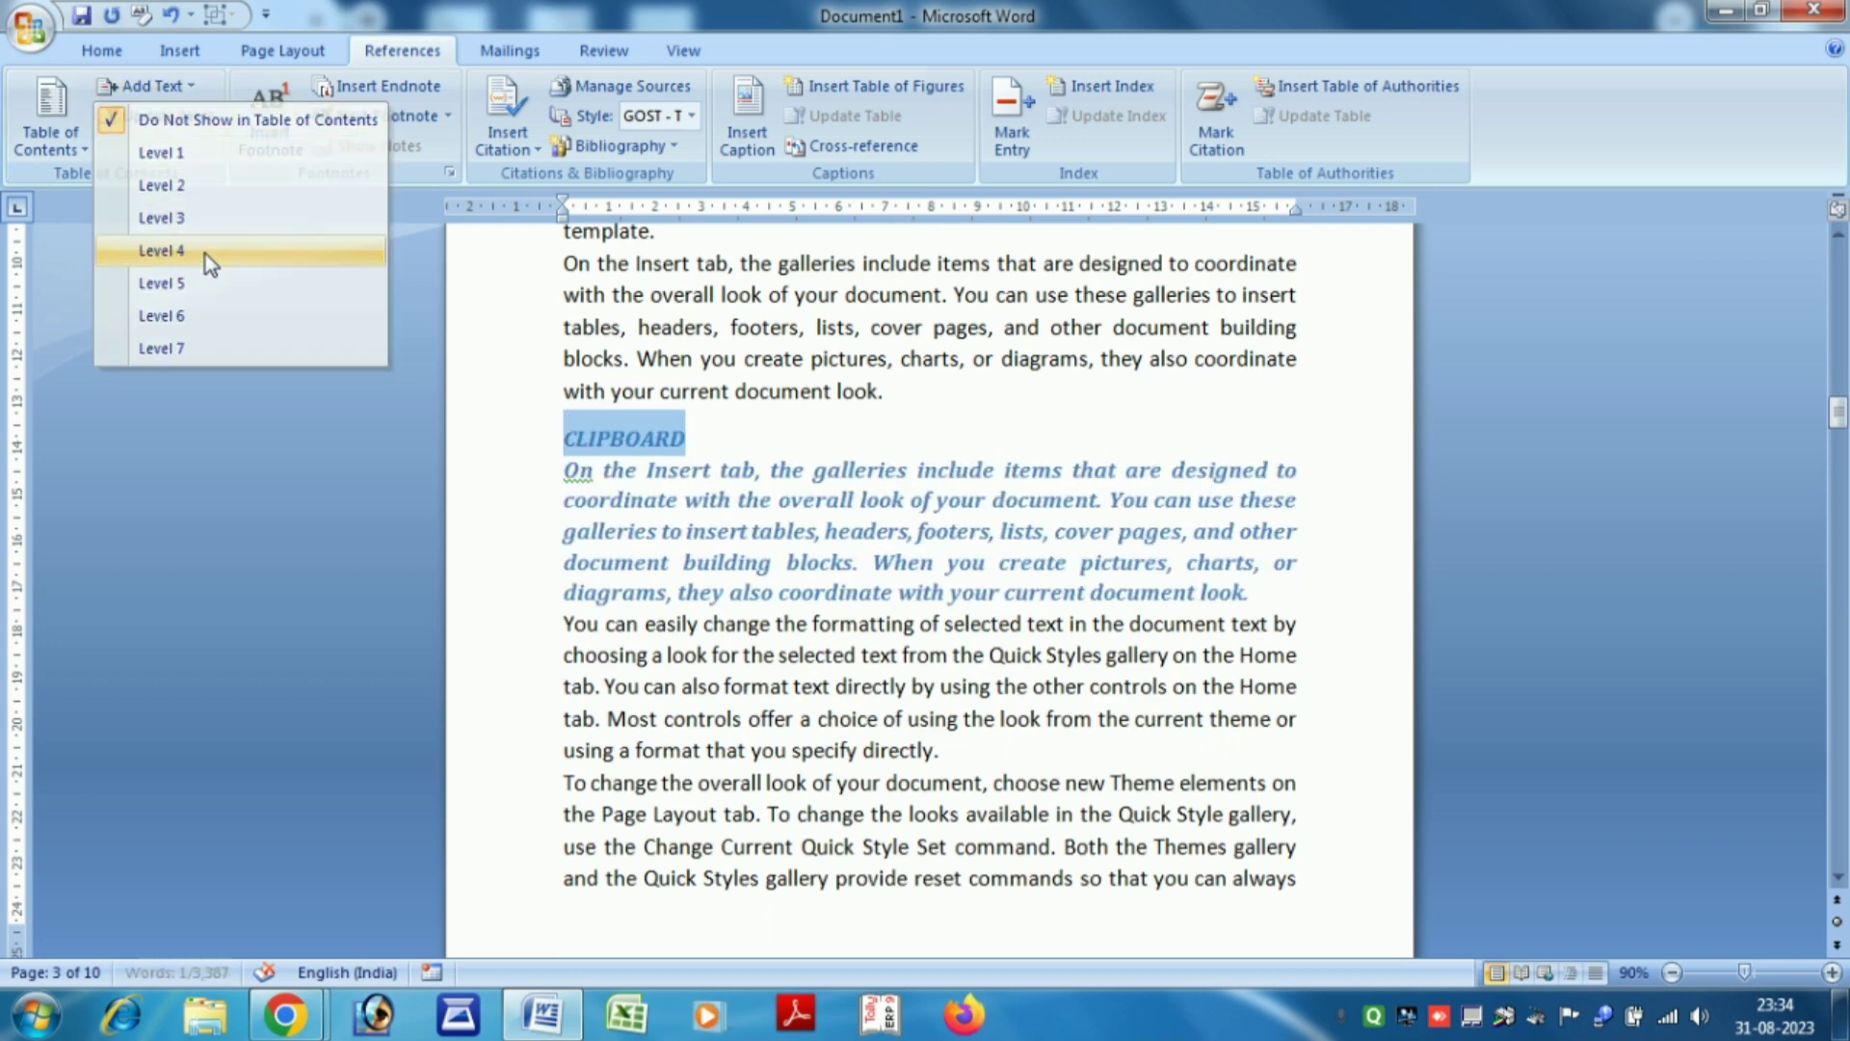
left_click(205, 253)
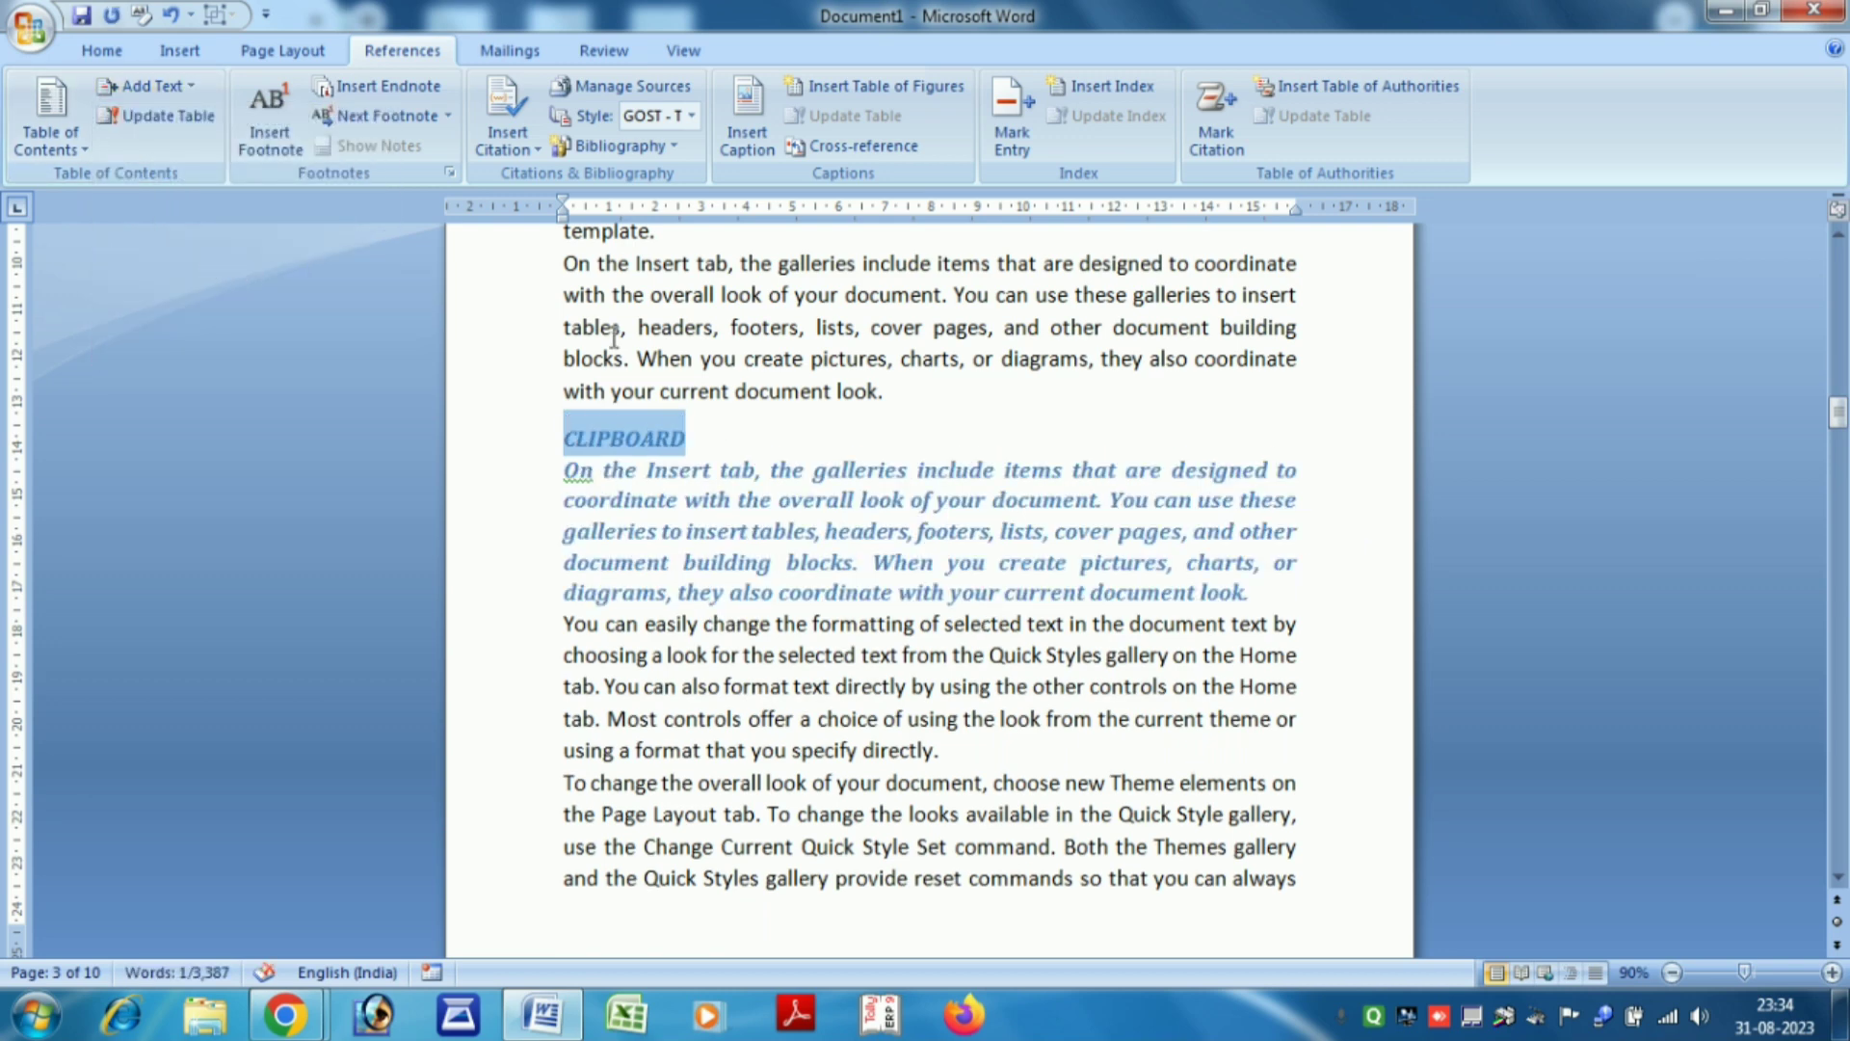
key("ctrl+z")
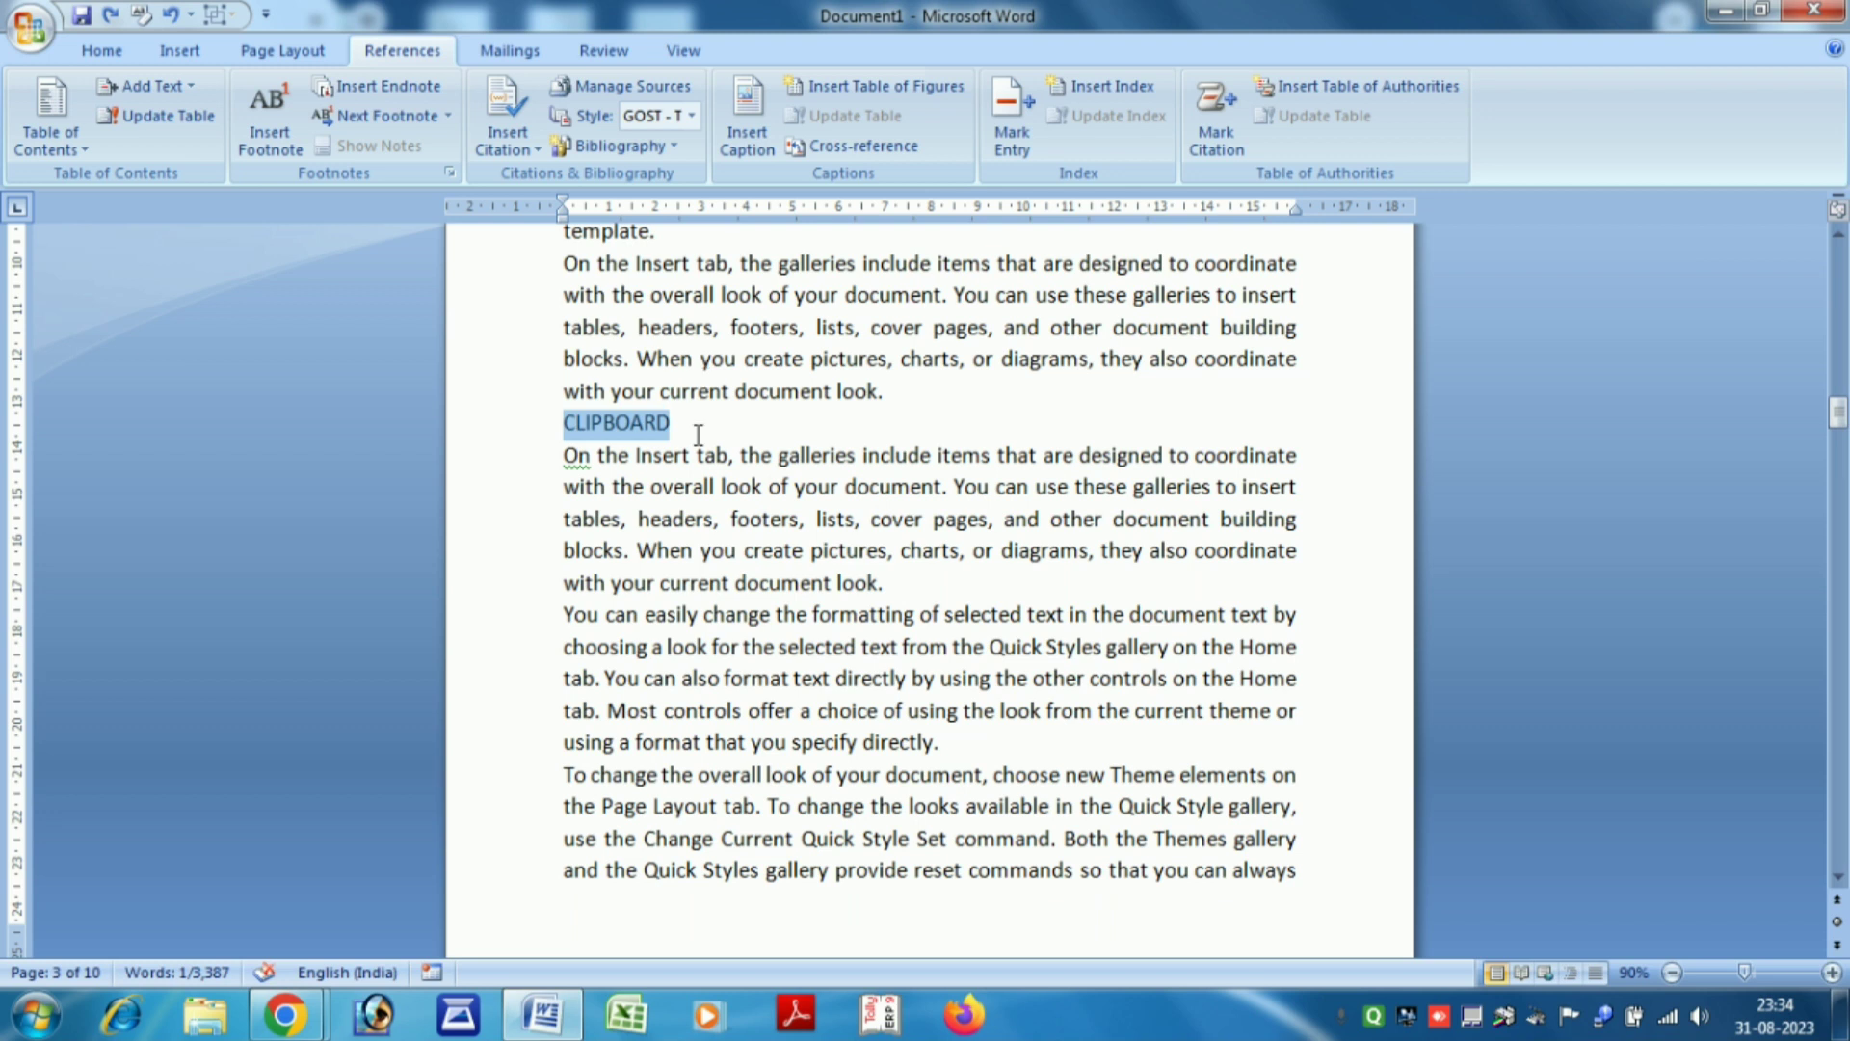
Separate the CLIPBOARD line from the paragraph below with a blank line and assign it to table of contents Level 4
left_click(694, 422)
key("Return")
left_click_drag(692, 424, 561, 427)
left_click(149, 85)
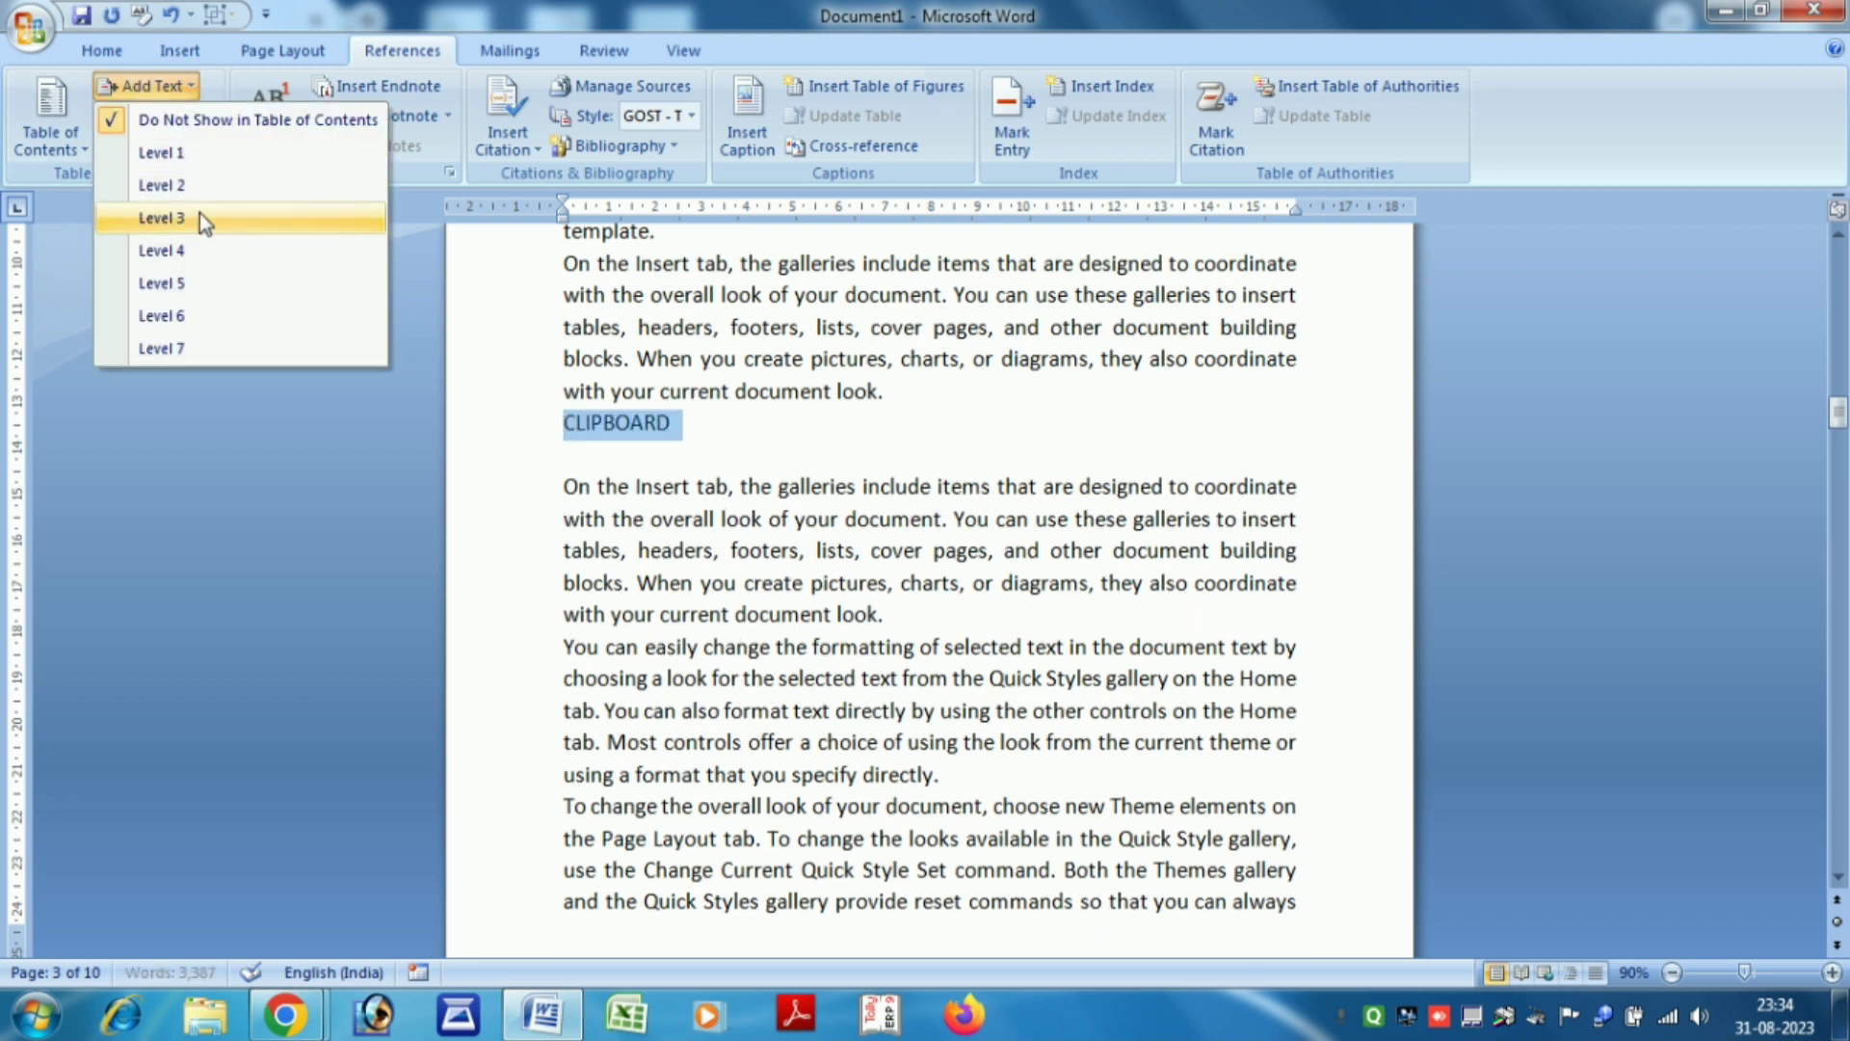
left_click(161, 249)
left_click(779, 465)
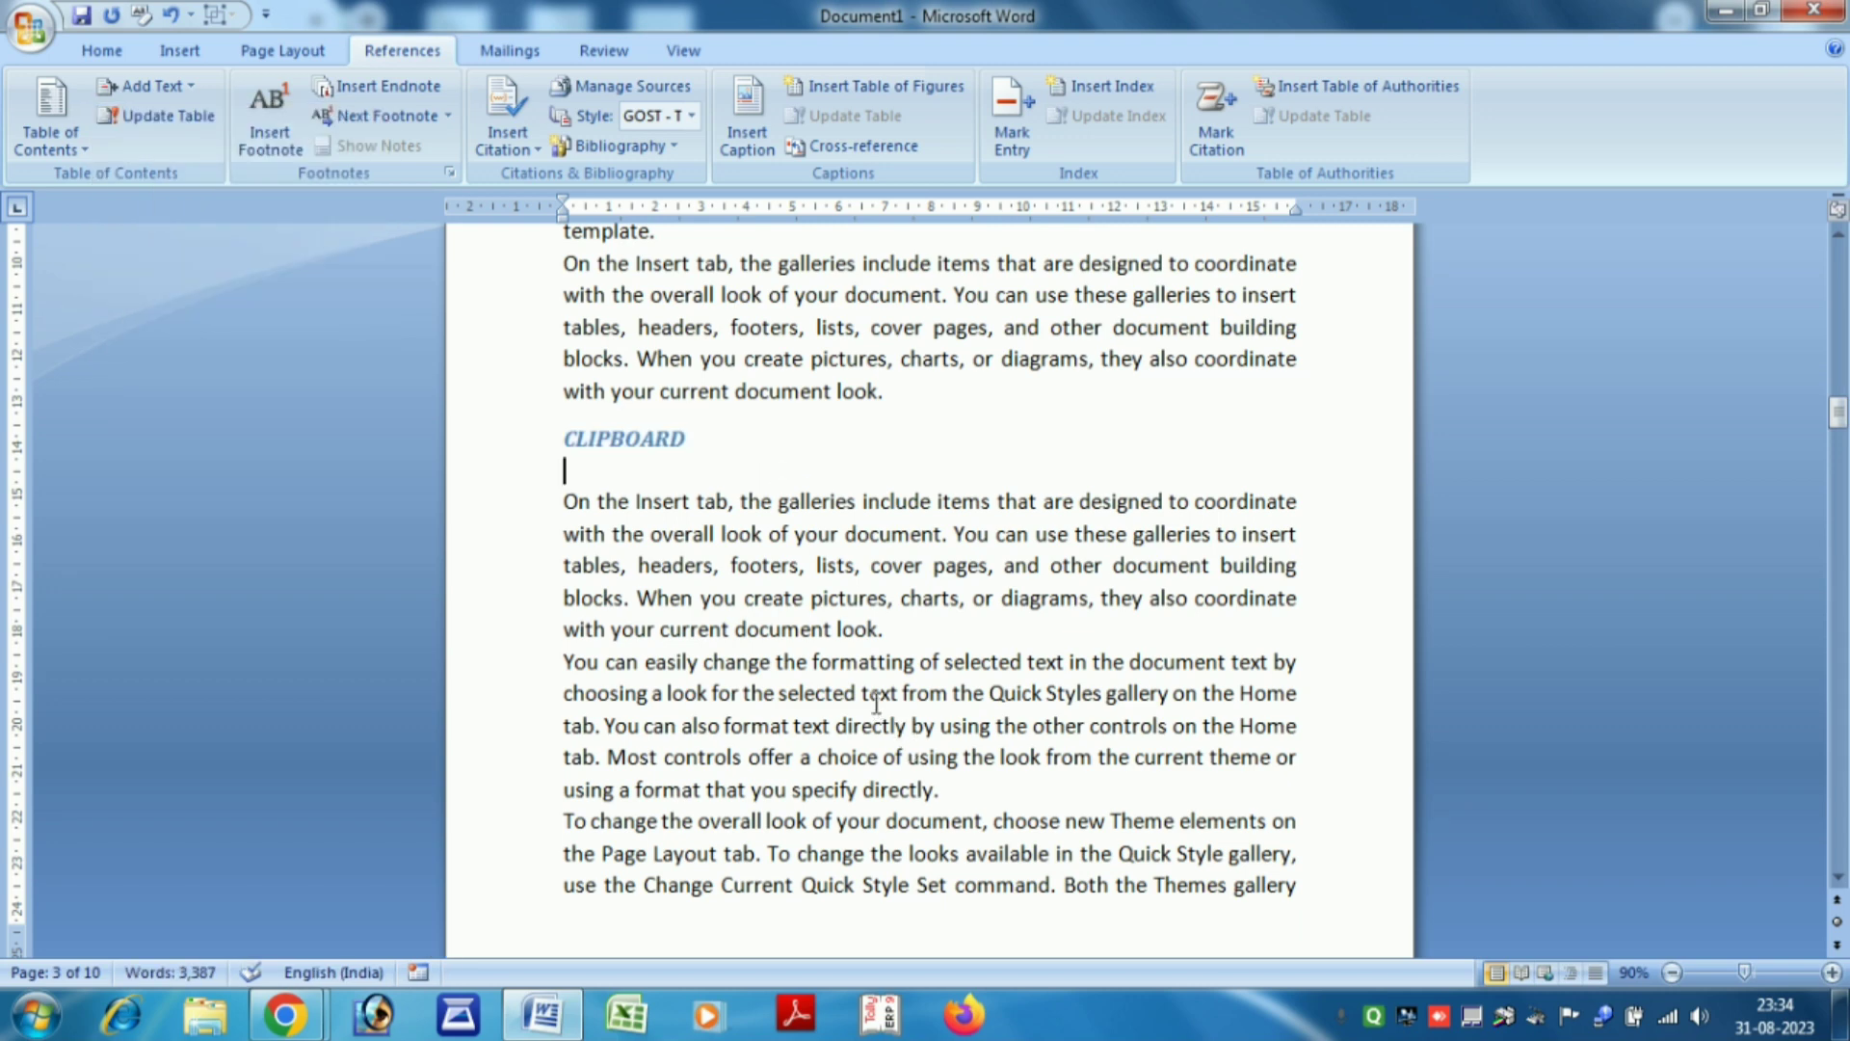
scroll(802, 562, "down", 6)
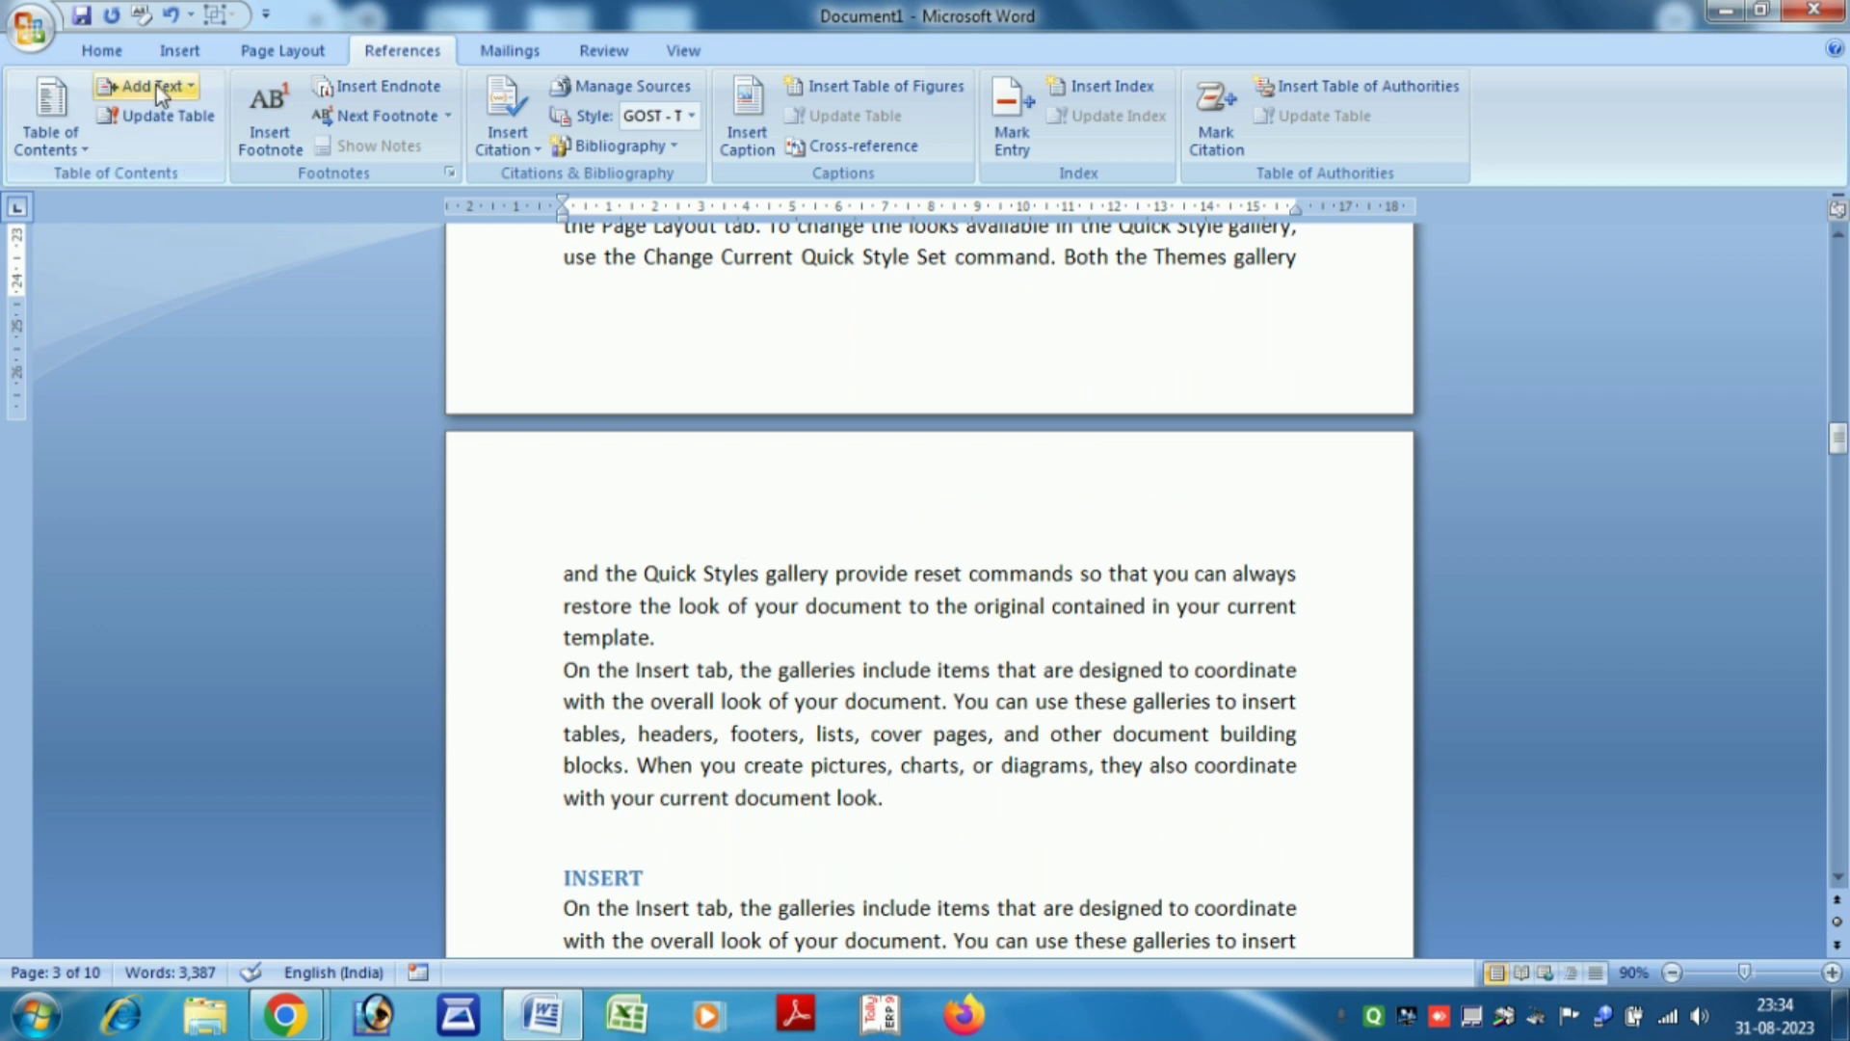
left_click(124, 53)
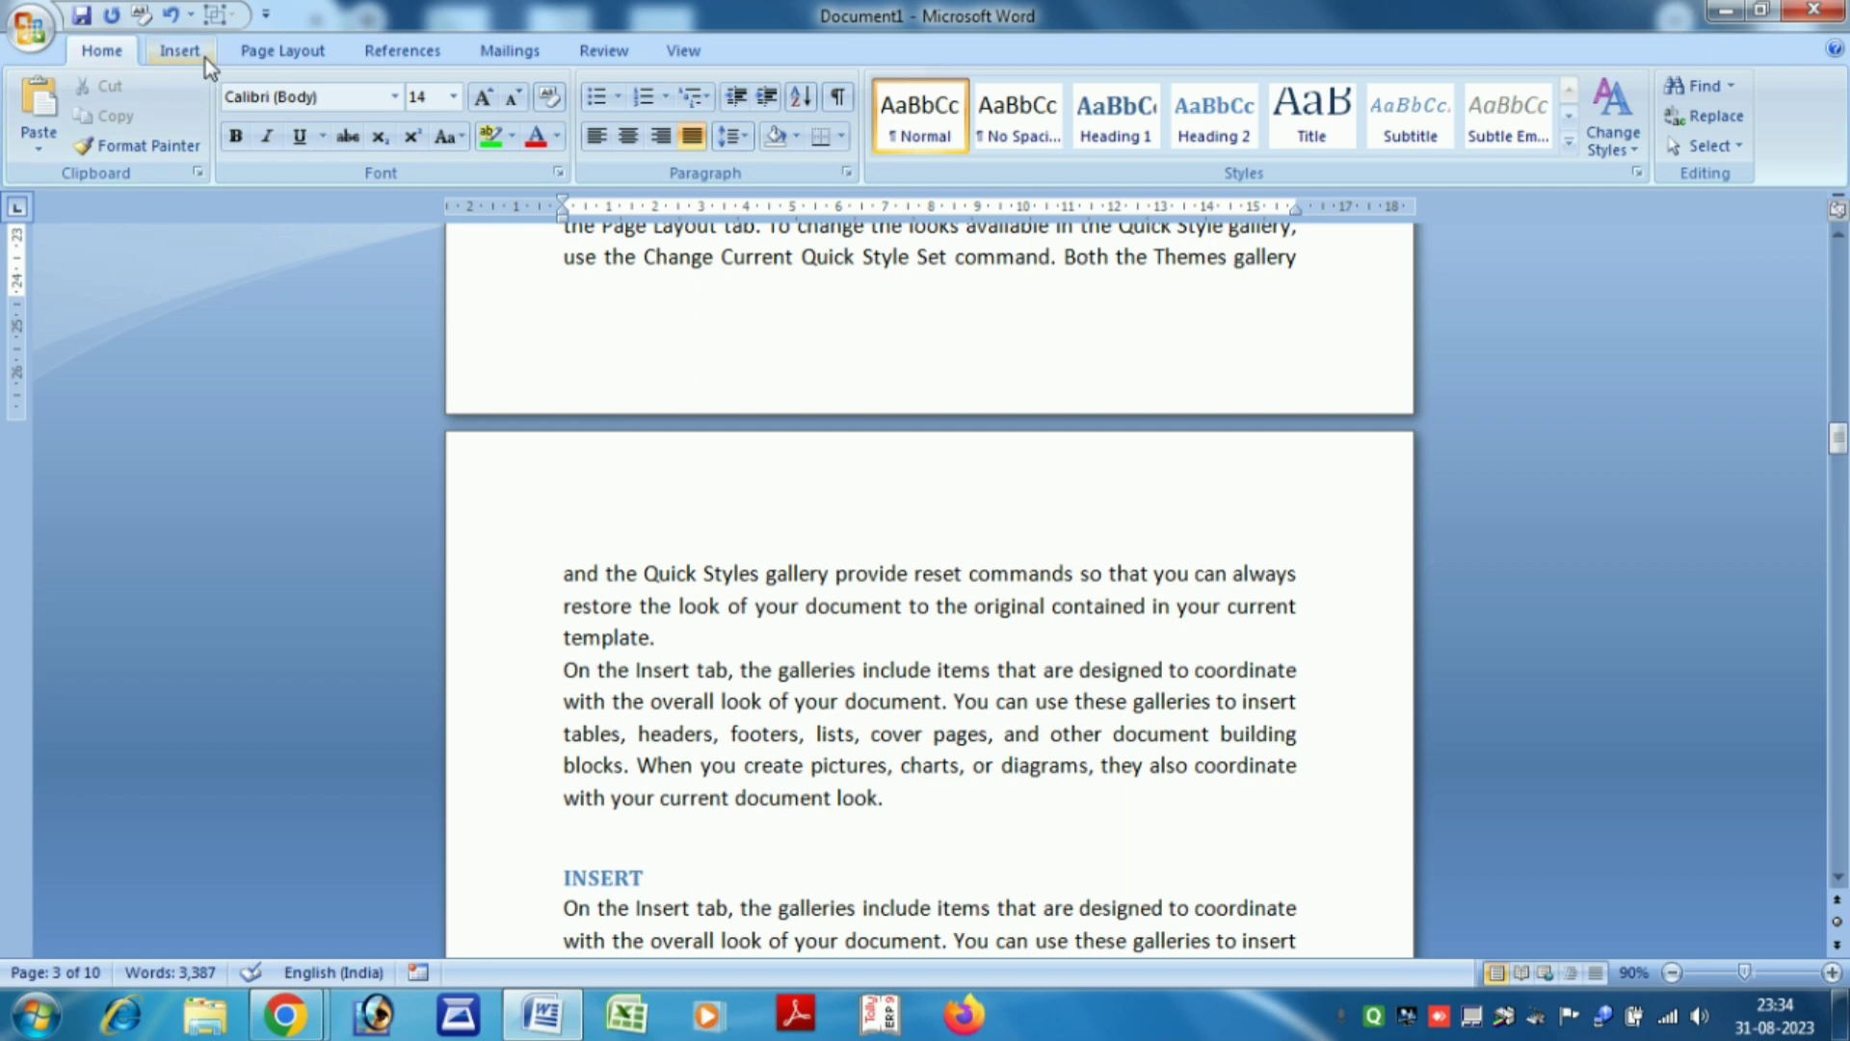
left_click(363, 50)
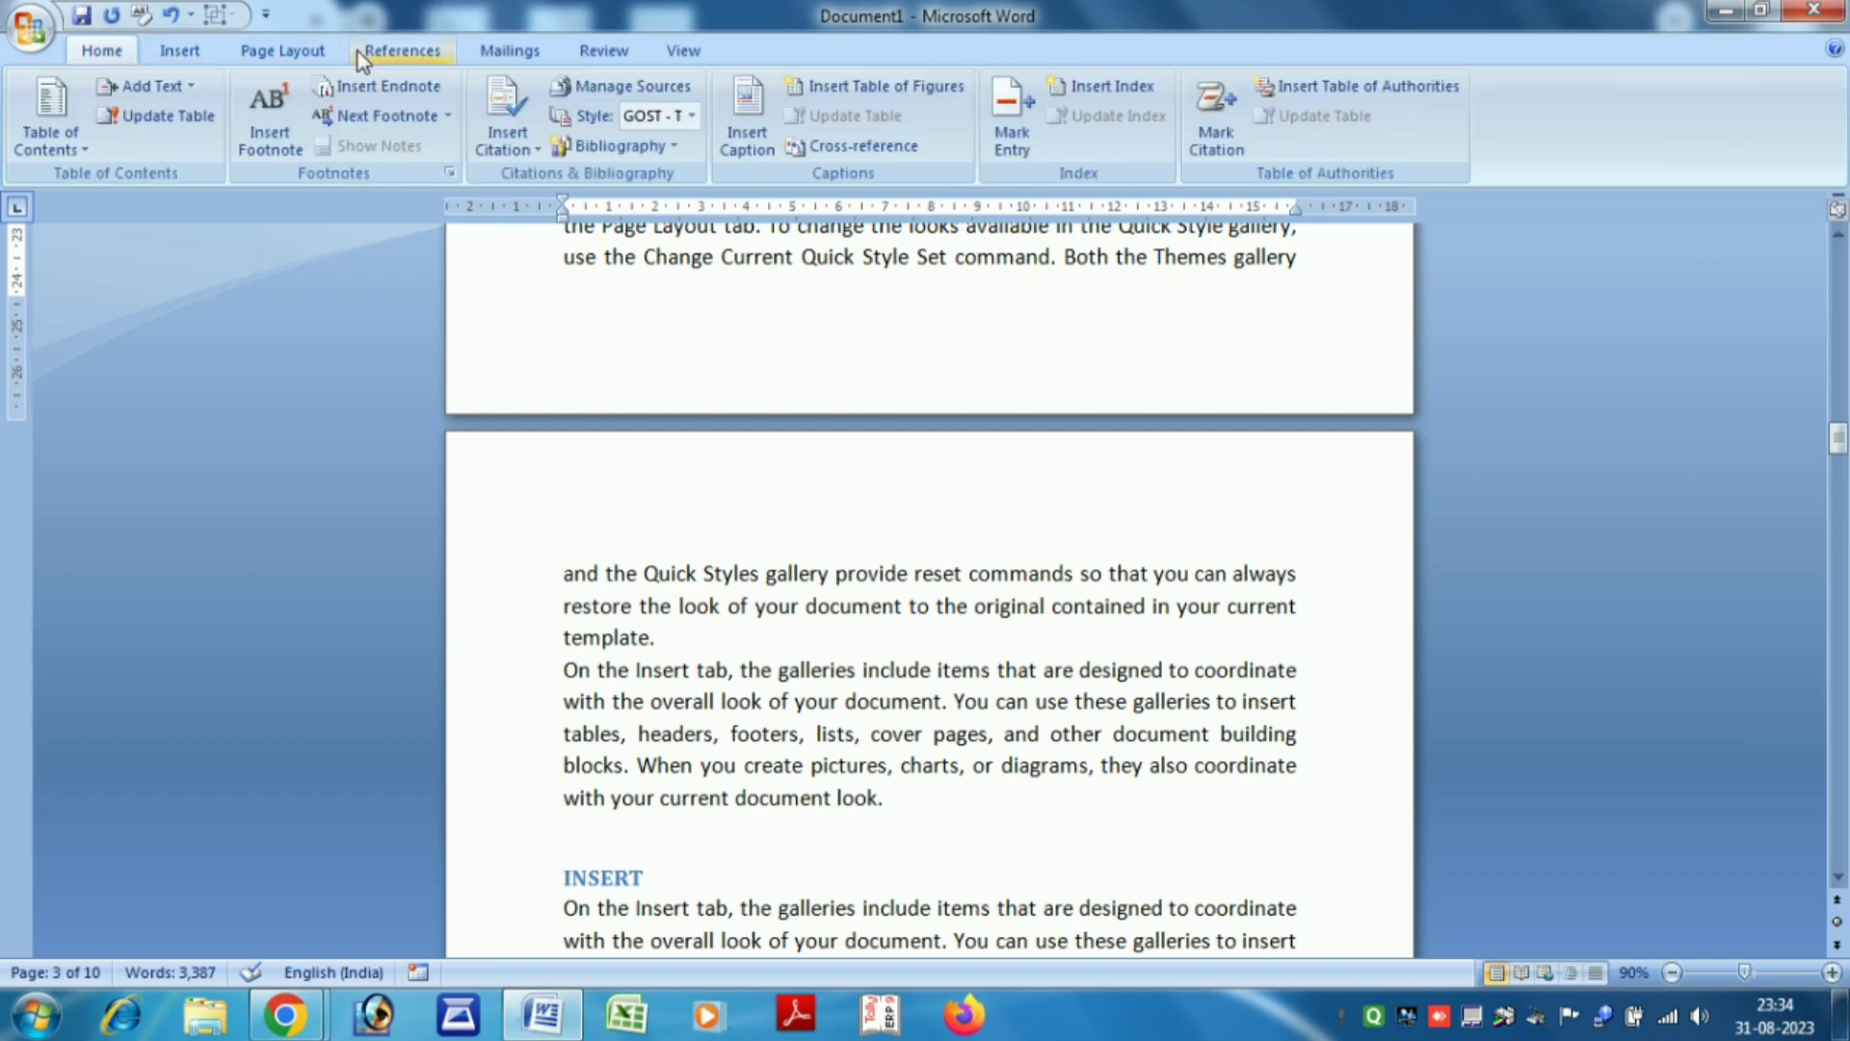
Update the entire table of contents on the first page
scroll(713, 420, "up", 4)
scroll(713, 419, "up", 20)
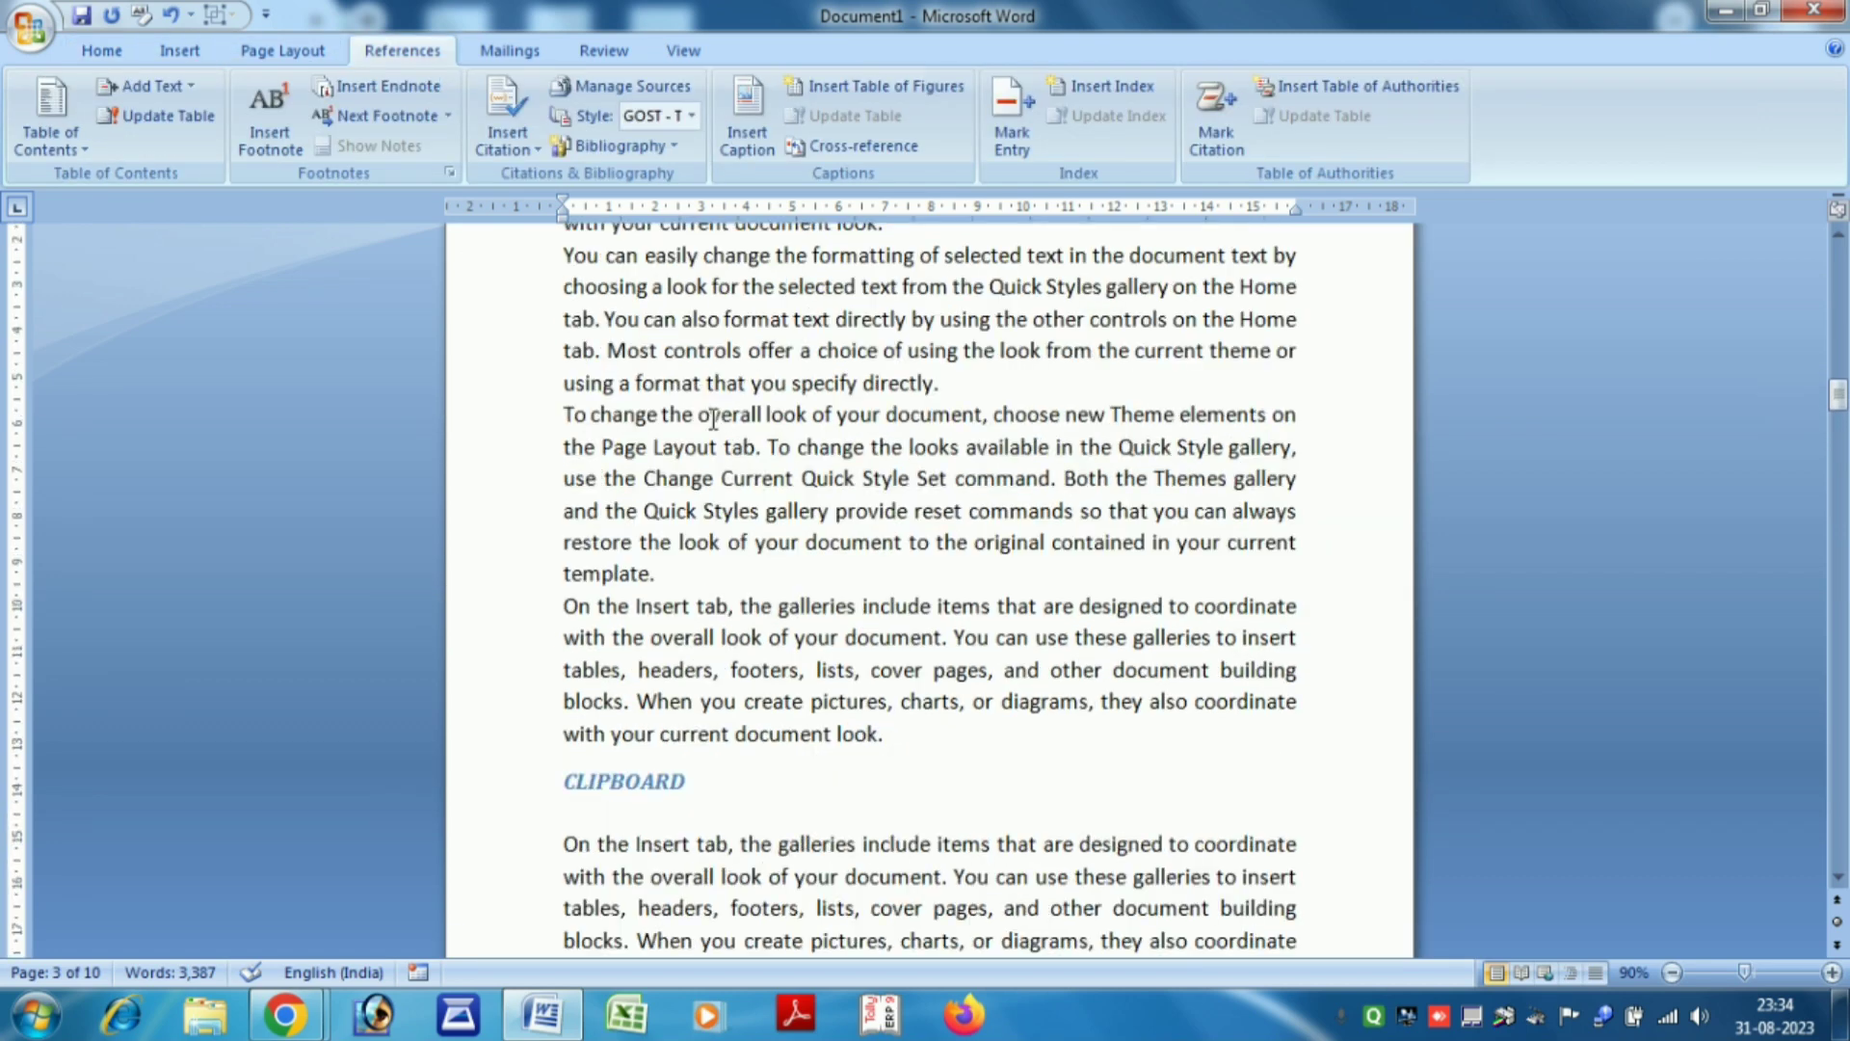
scroll(713, 419, "up", 12)
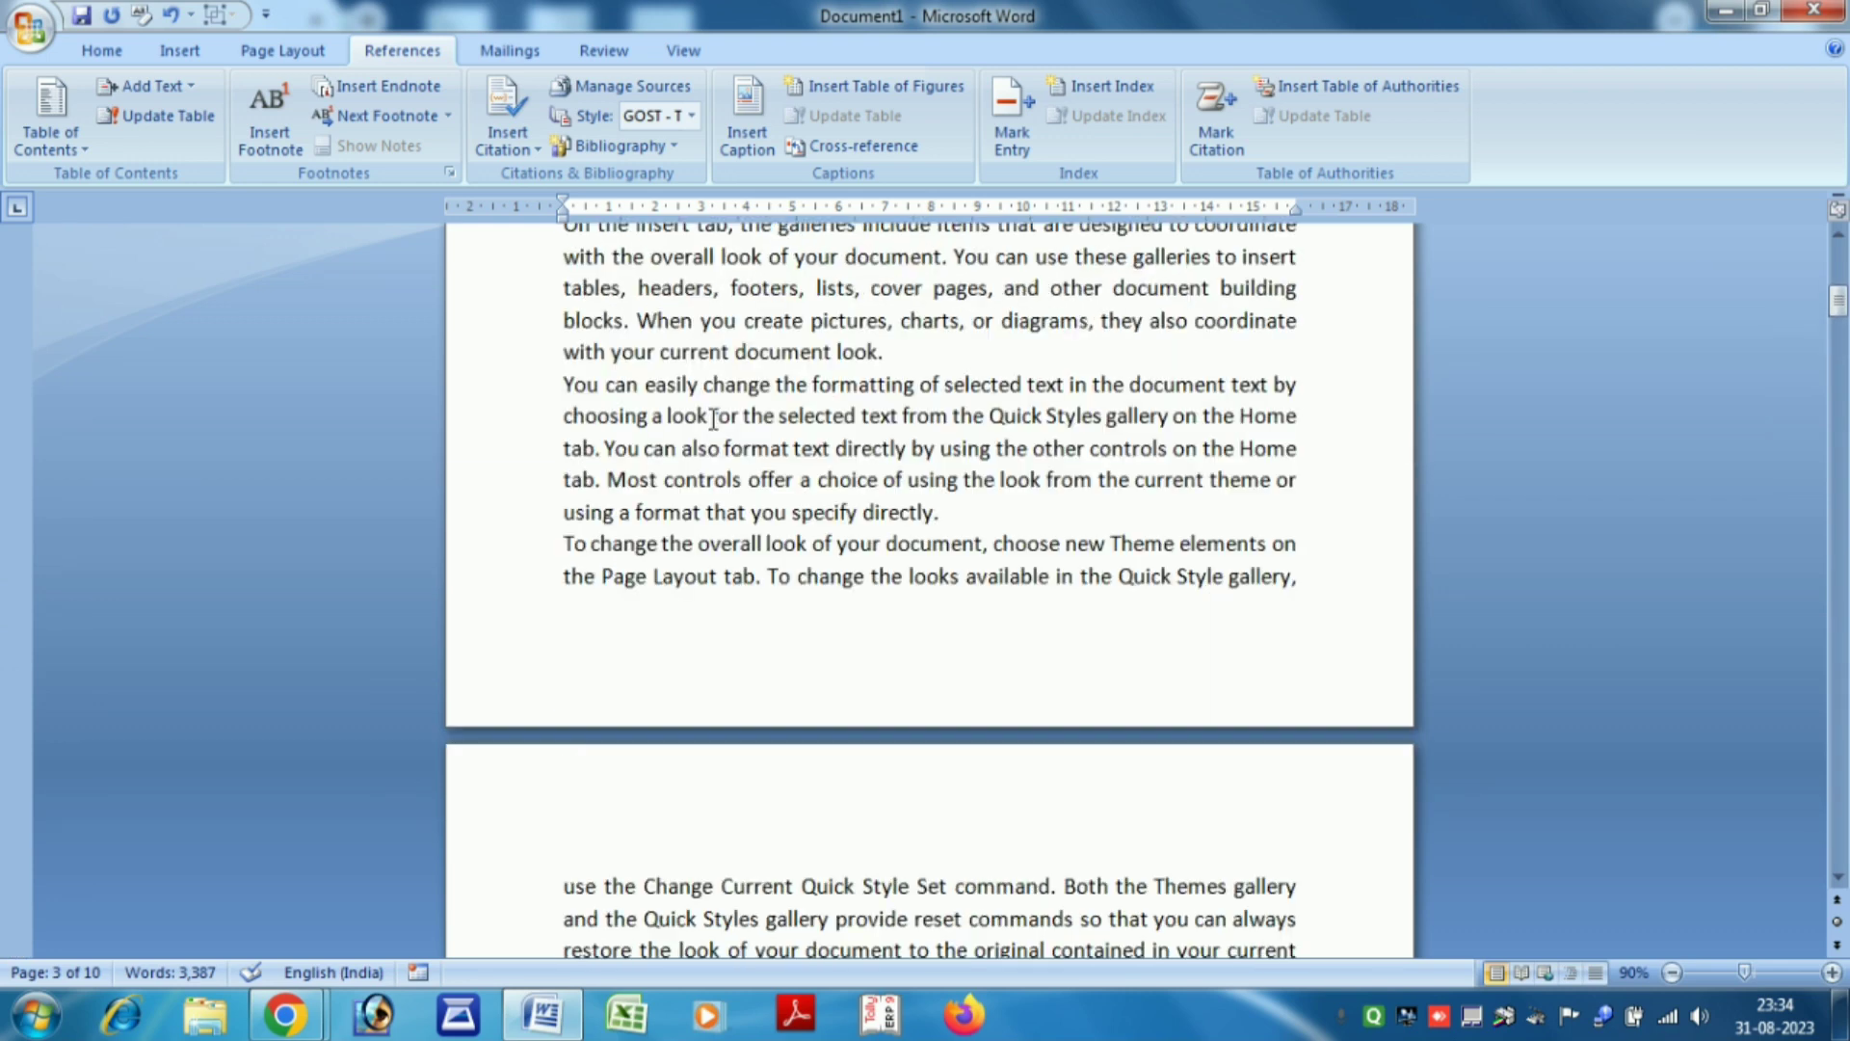
left_click_drag(1837, 300, 1836, 258)
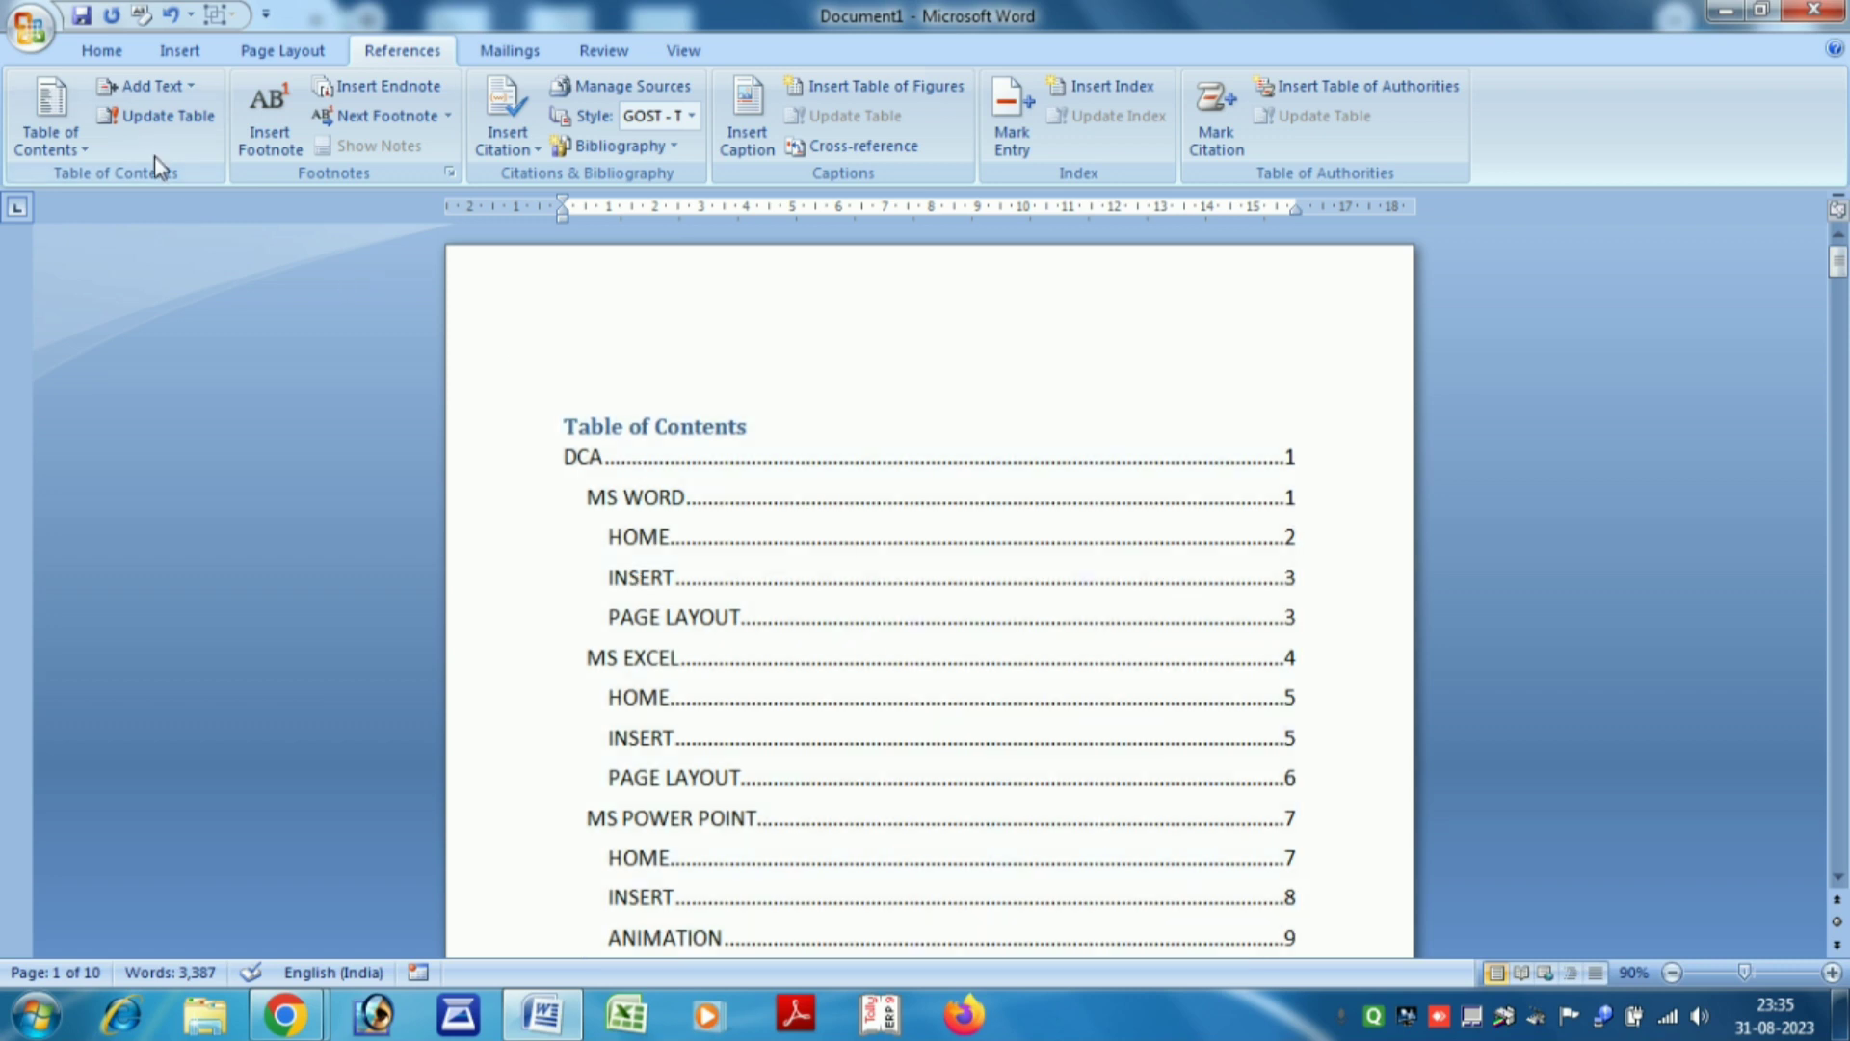
left_click(165, 118)
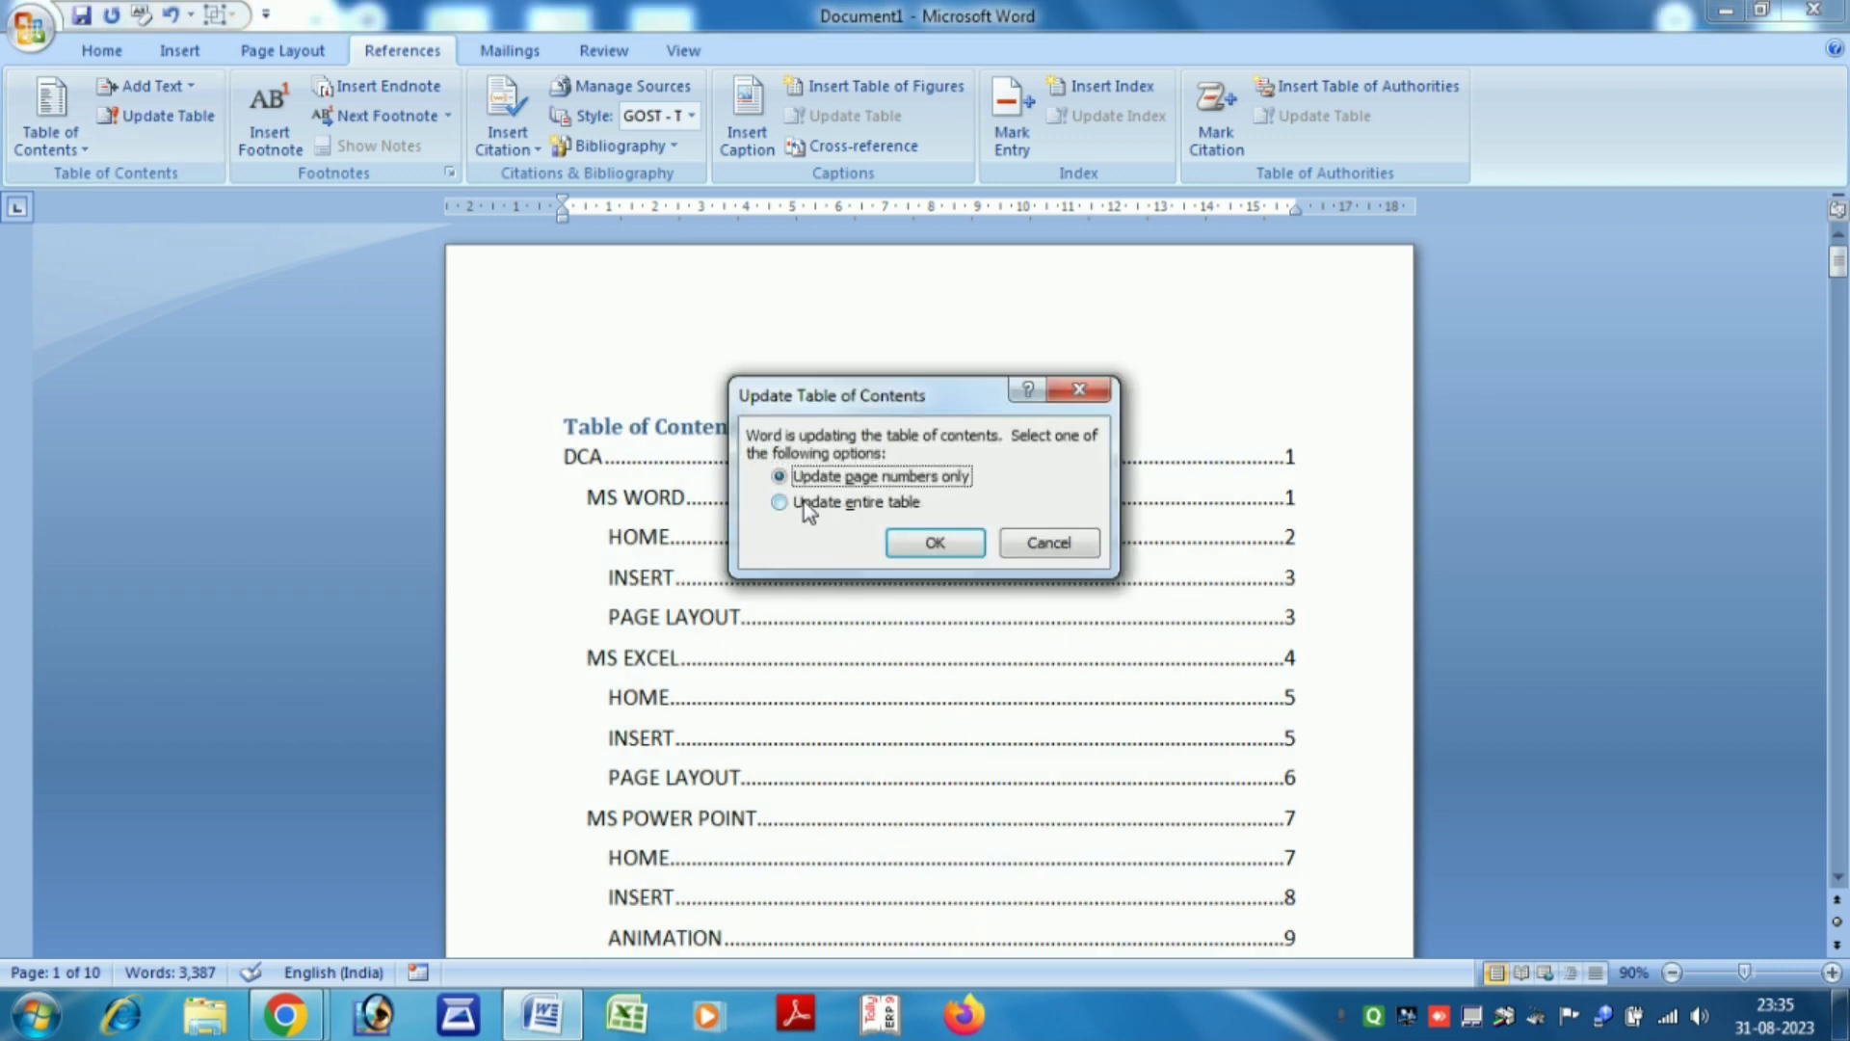
left_click(778, 502)
left_click(933, 542)
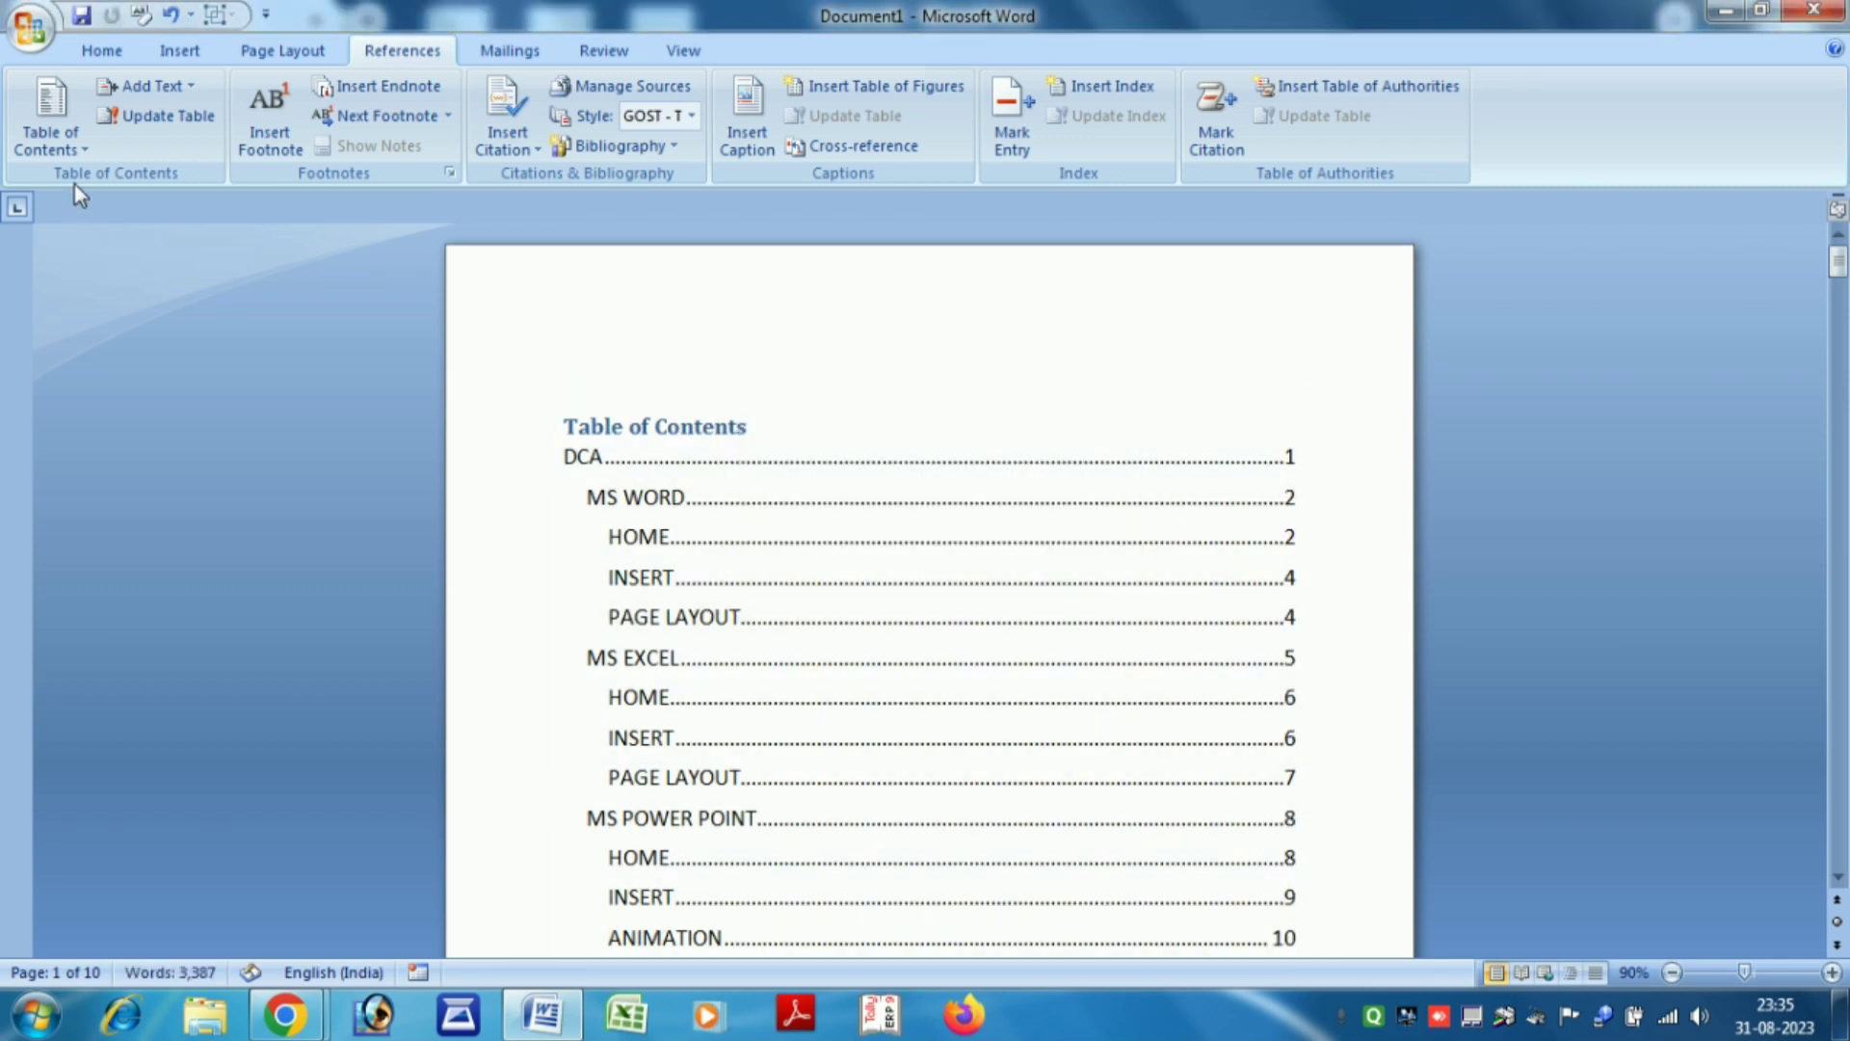
Replace the table of contents on the first page with one in the Formal format
left_click(76, 154)
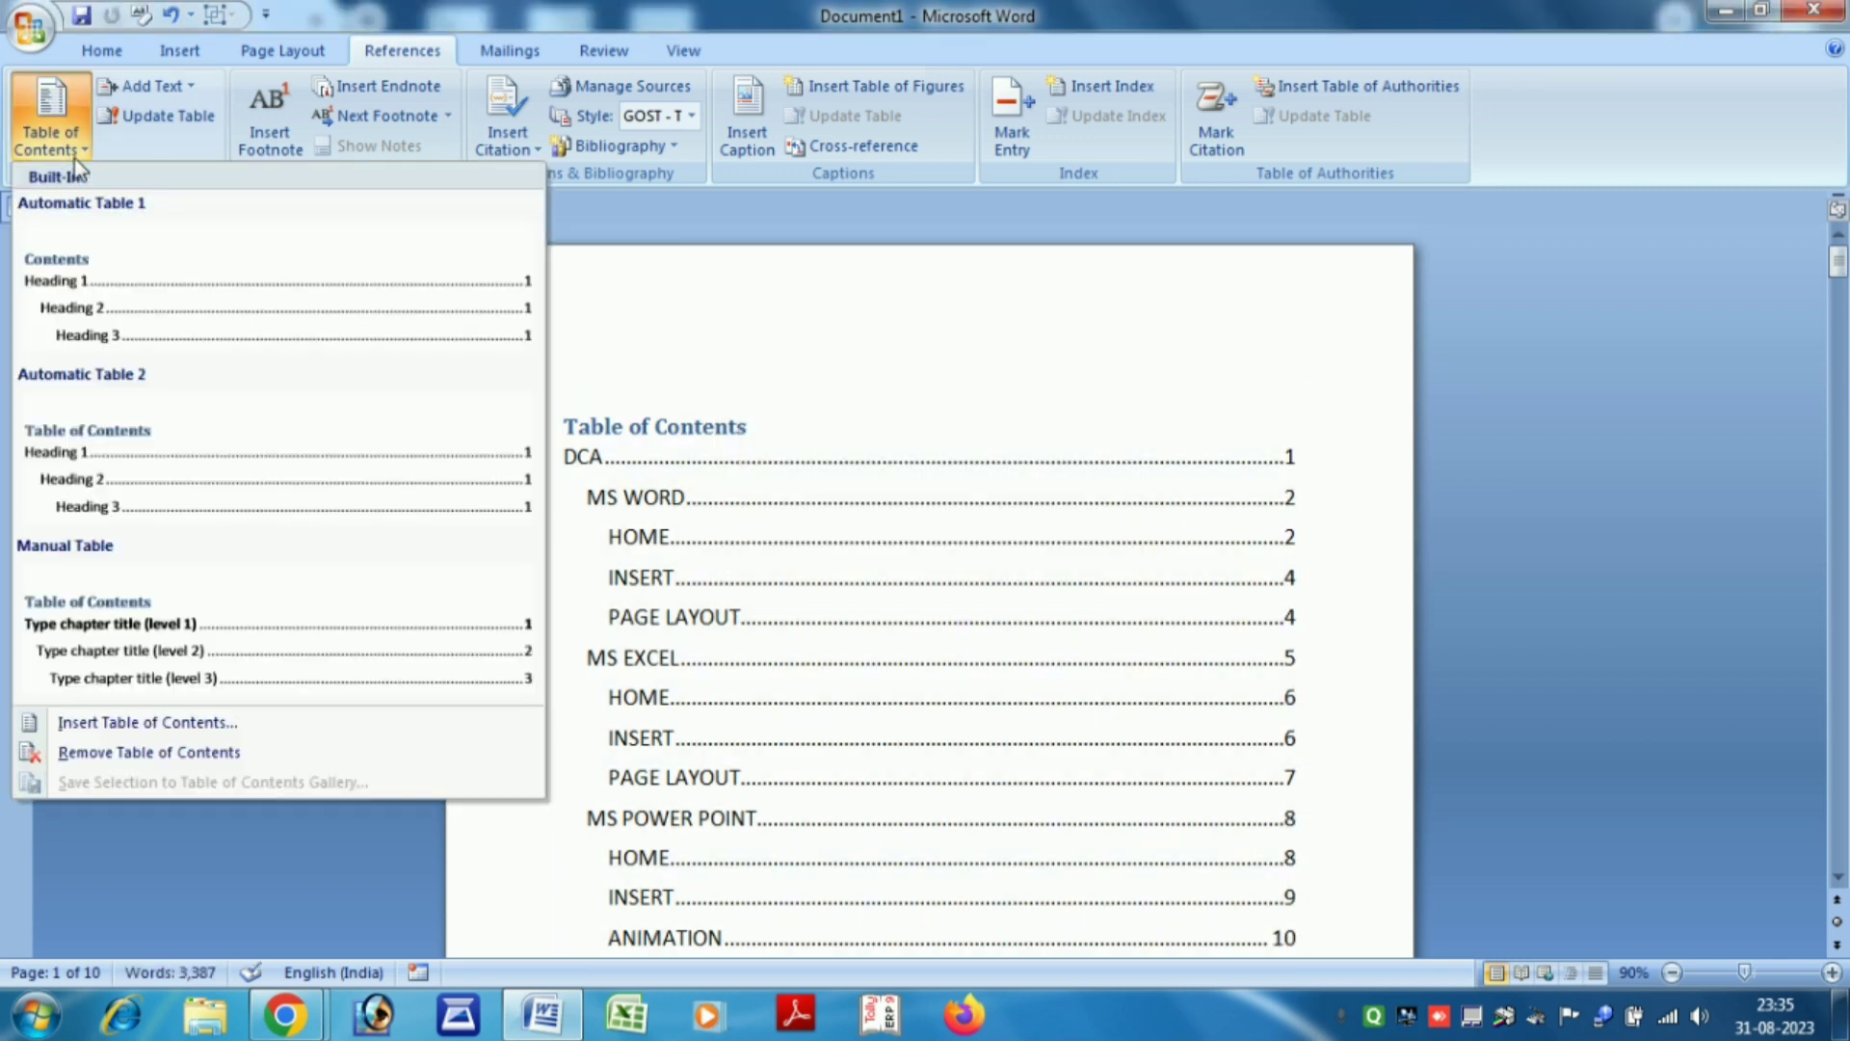
left_click(160, 720)
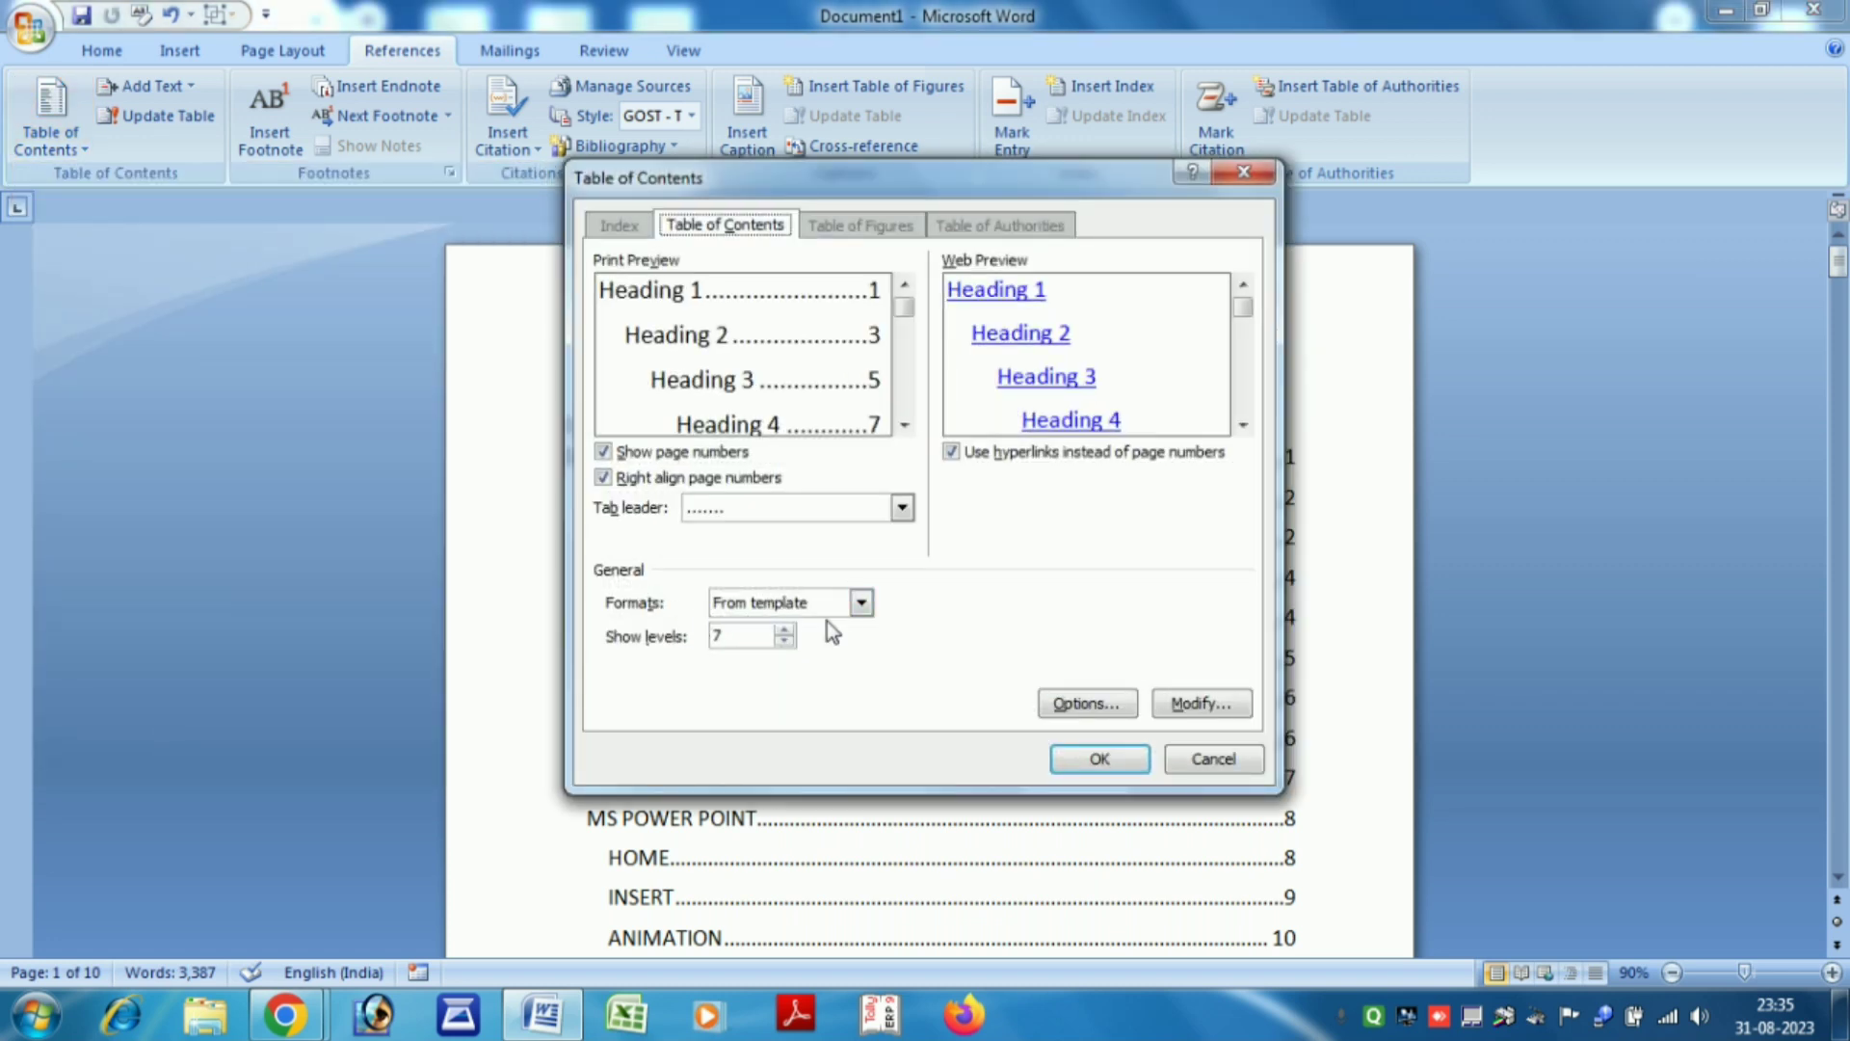
left_click(860, 602)
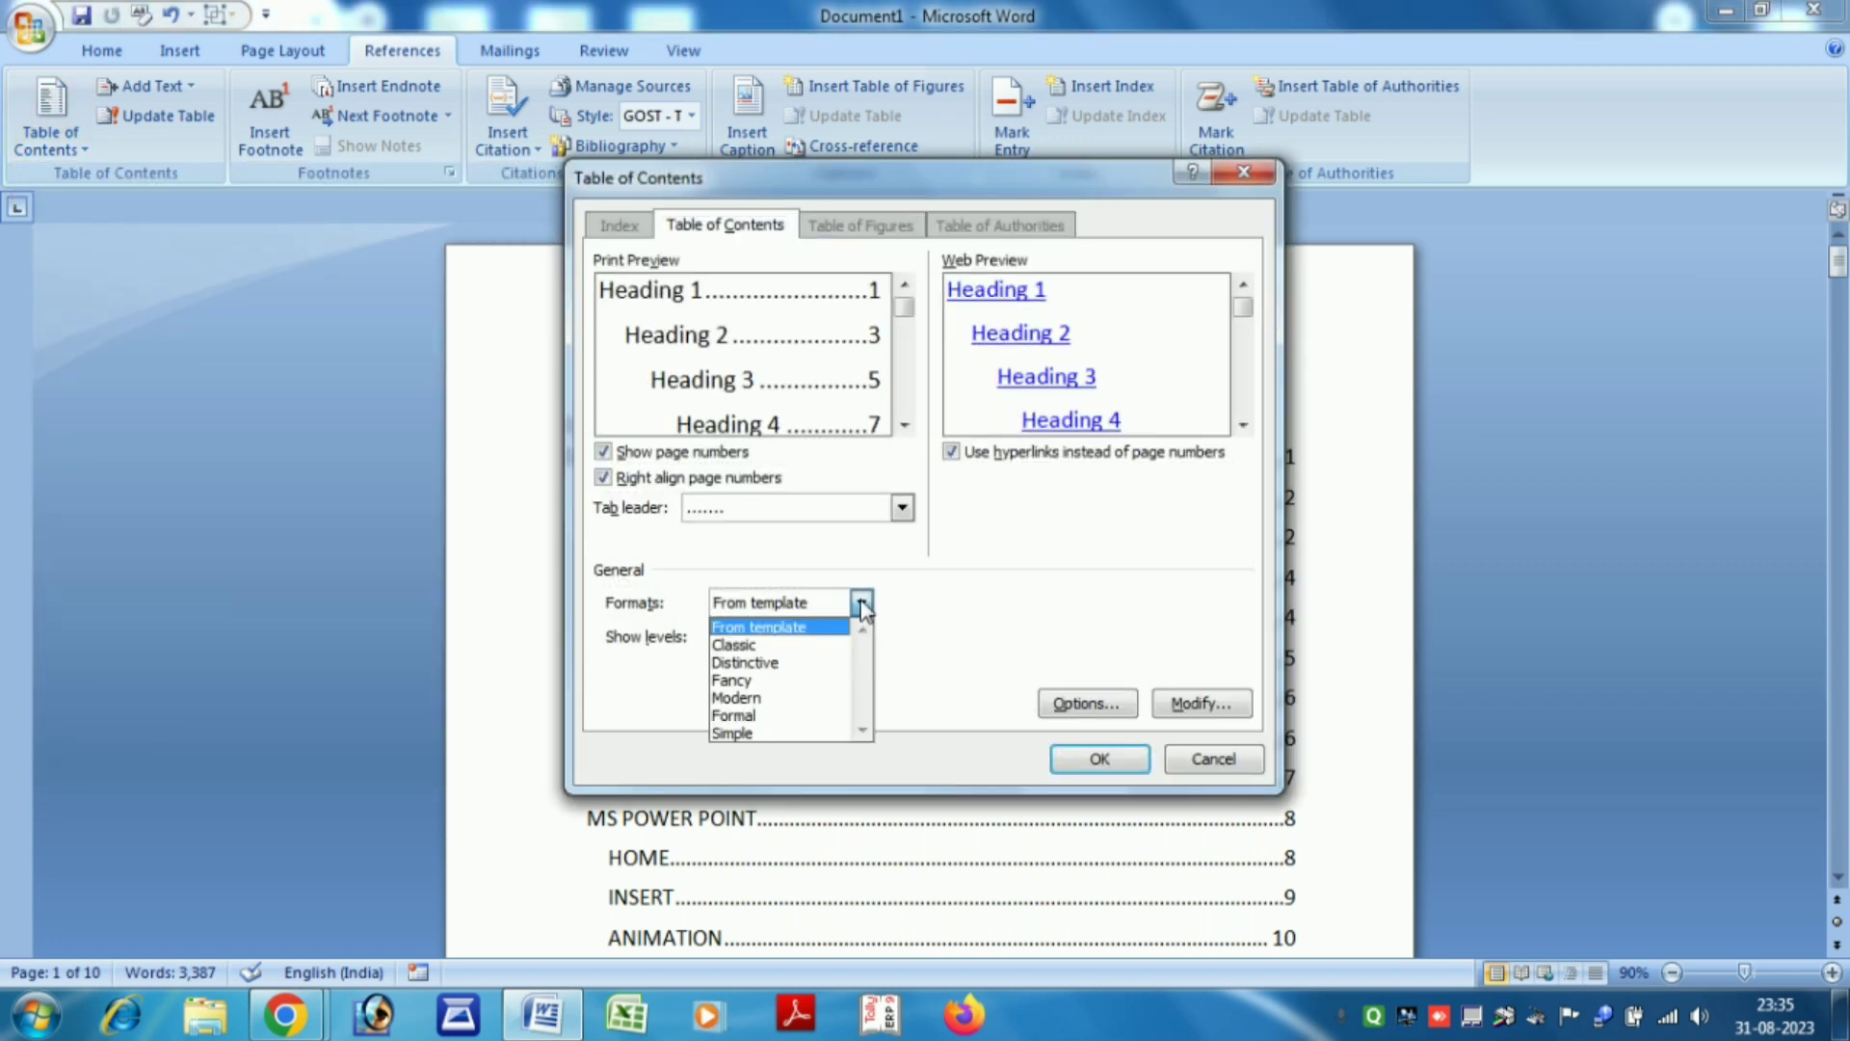
left_click(768, 714)
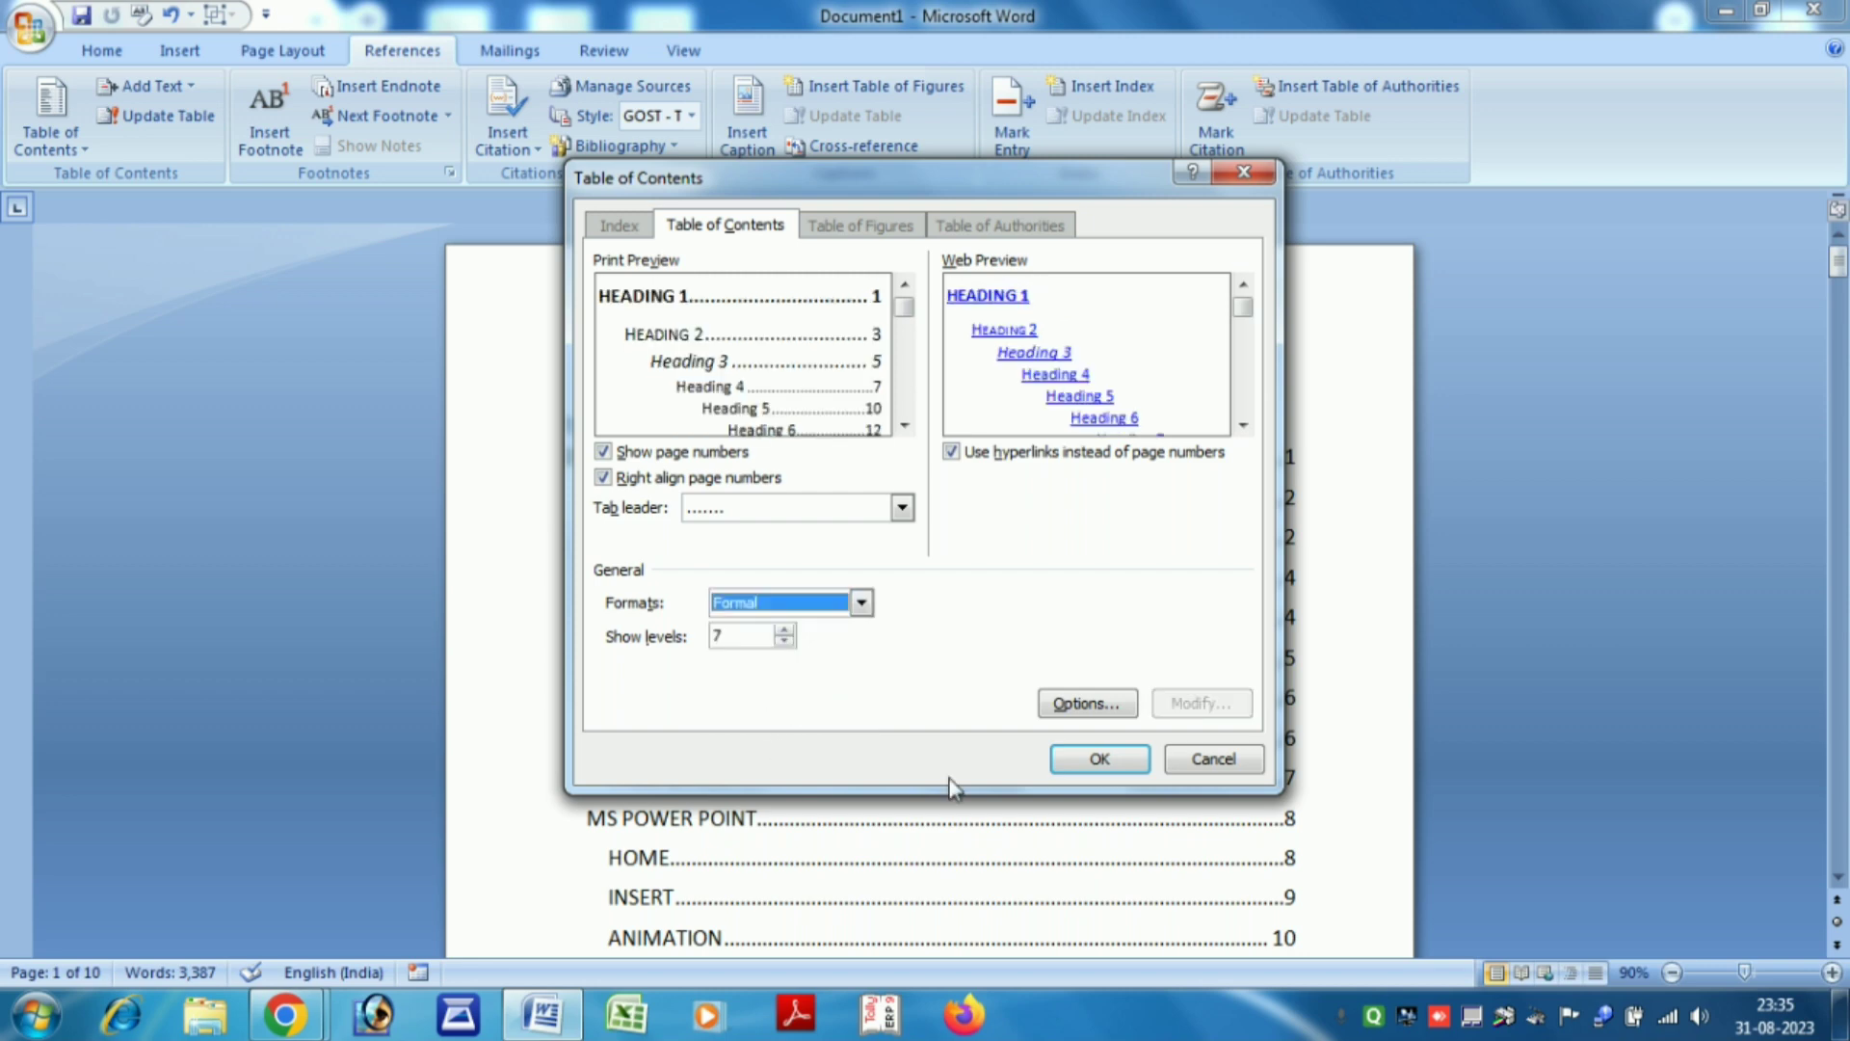
left_click(1100, 759)
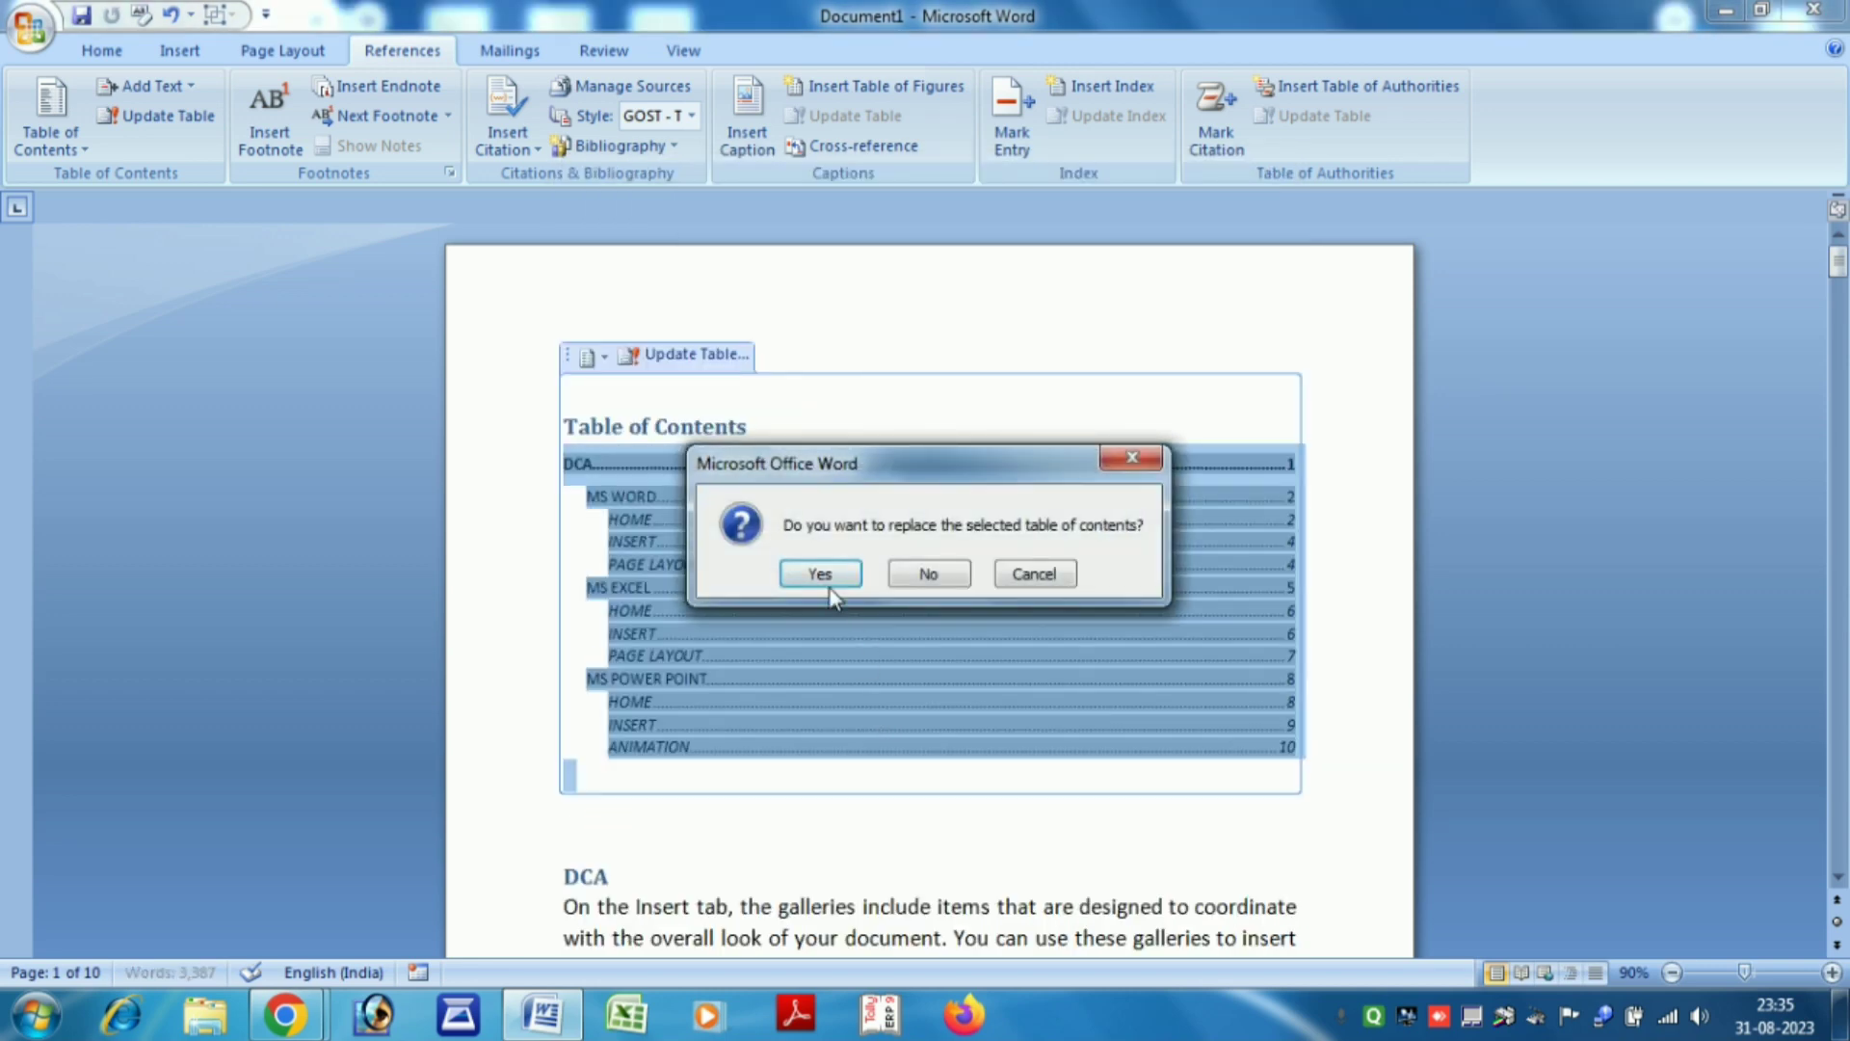
left_click(827, 584)
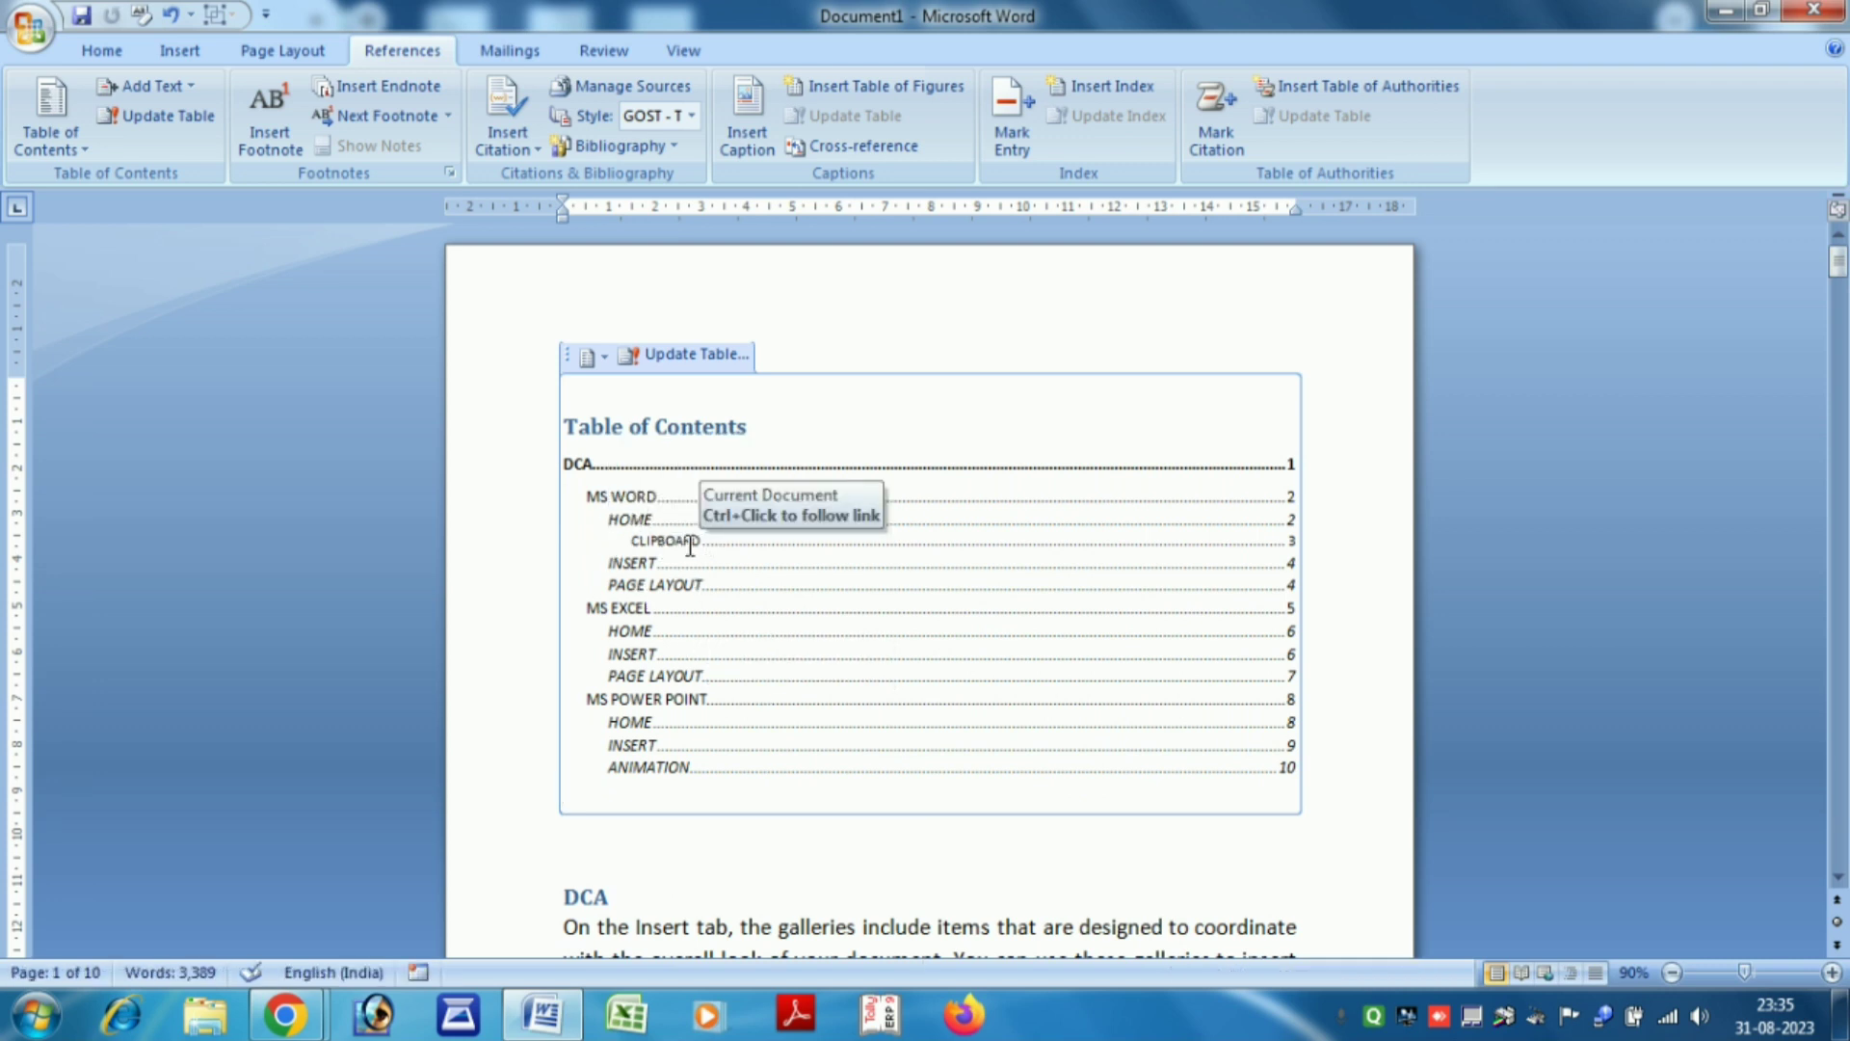
Replace the table of contents with a version that does not show page numbers
left_click(59, 145)
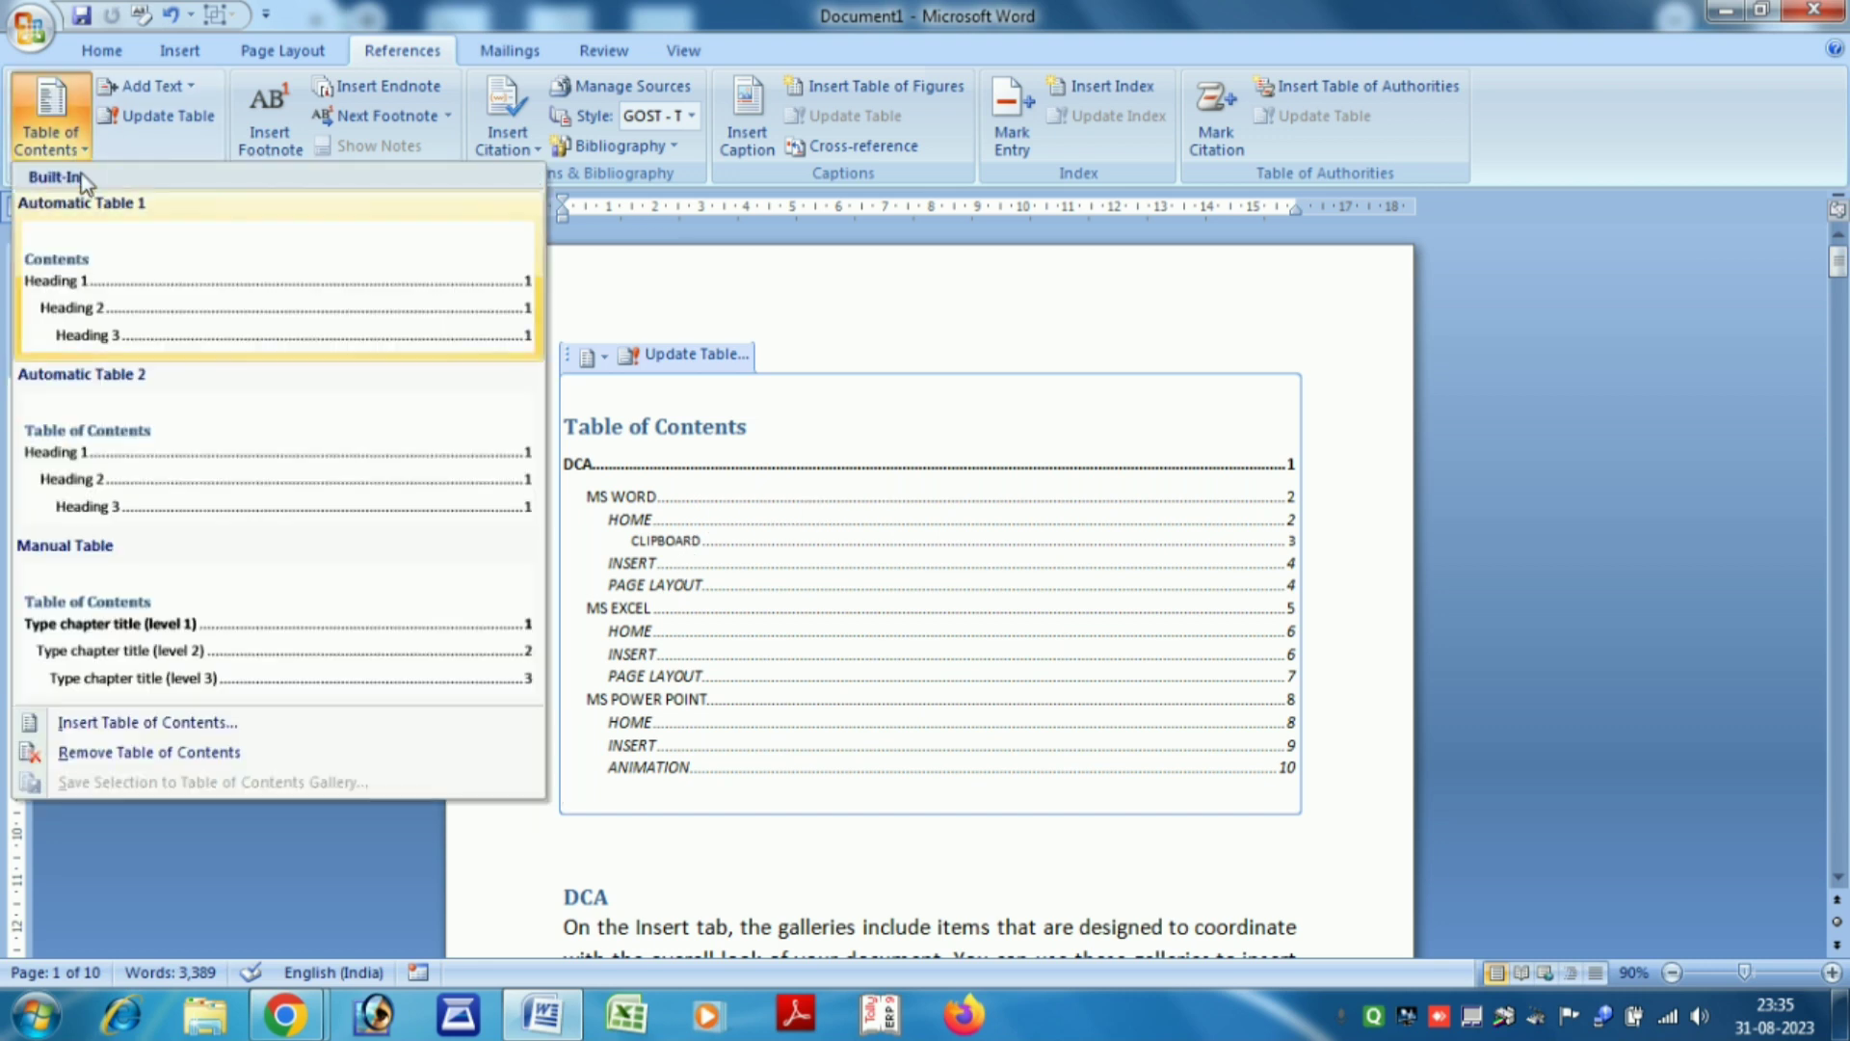
left_click(142, 721)
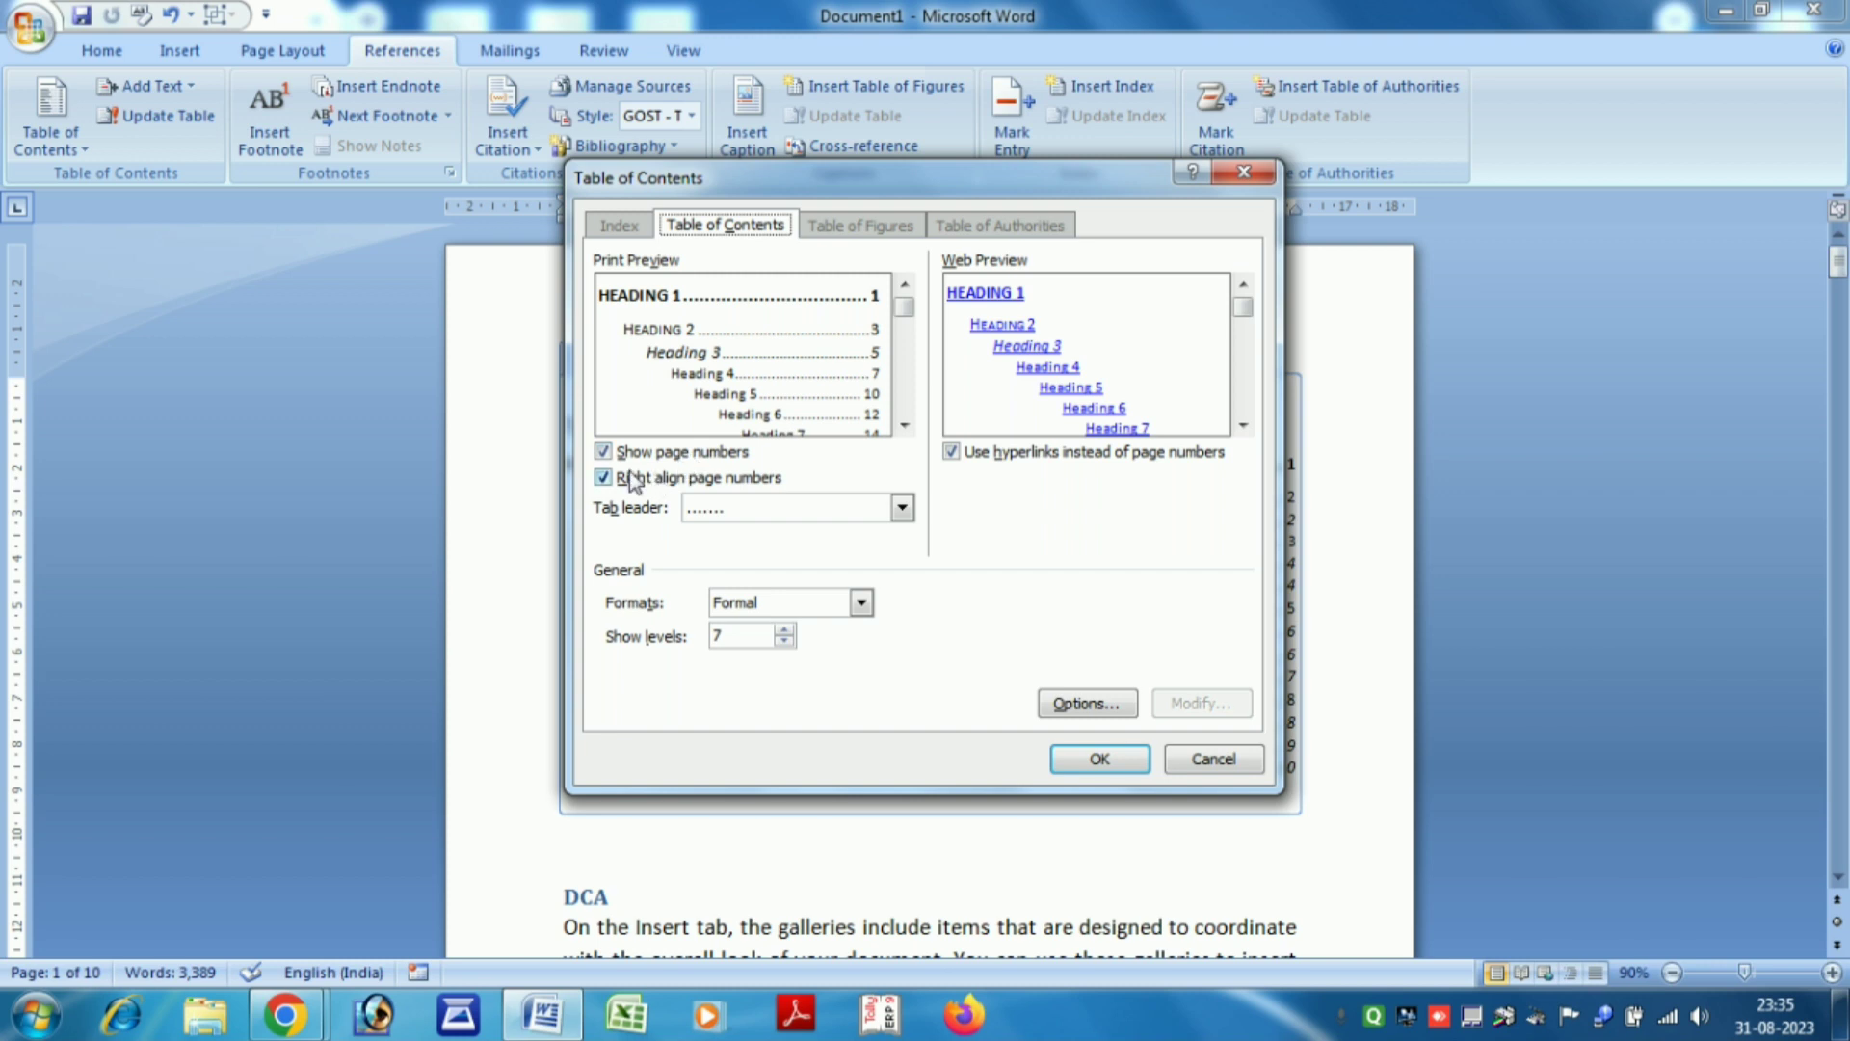
left_click_drag(974, 186, 508, 245)
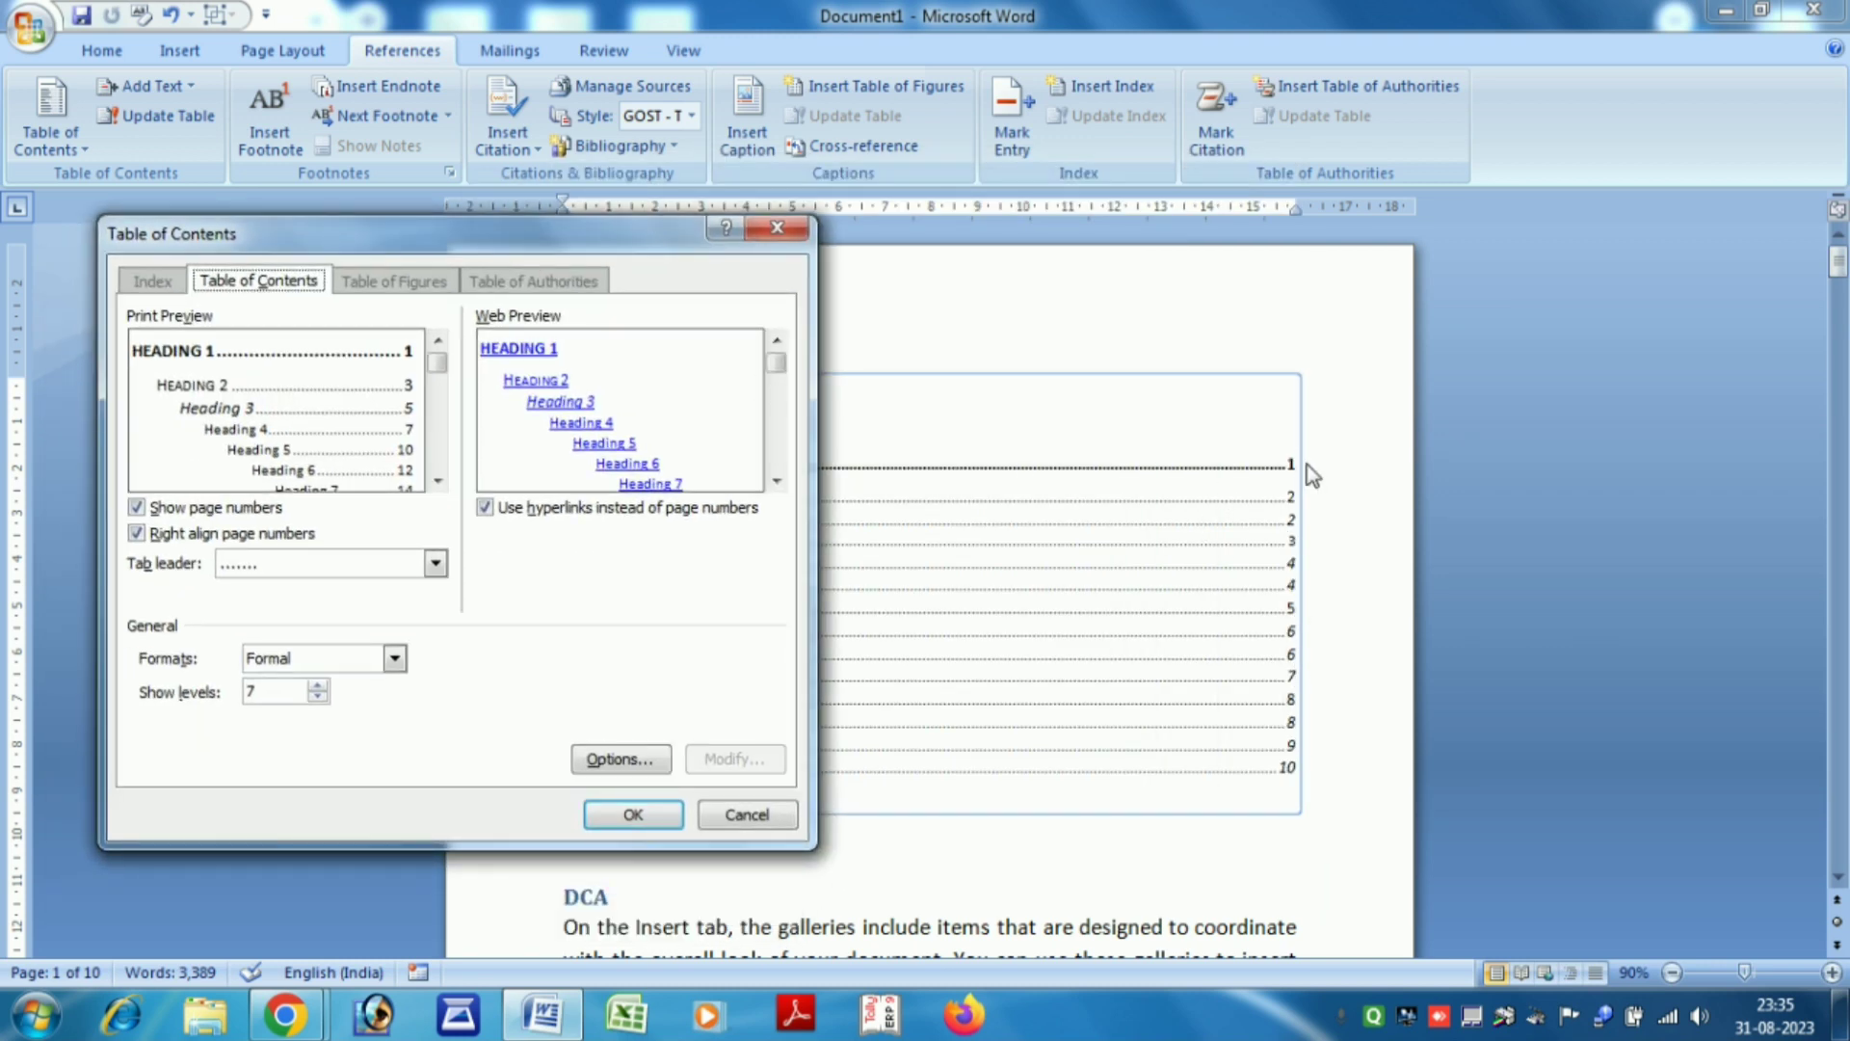
left_click(143, 511)
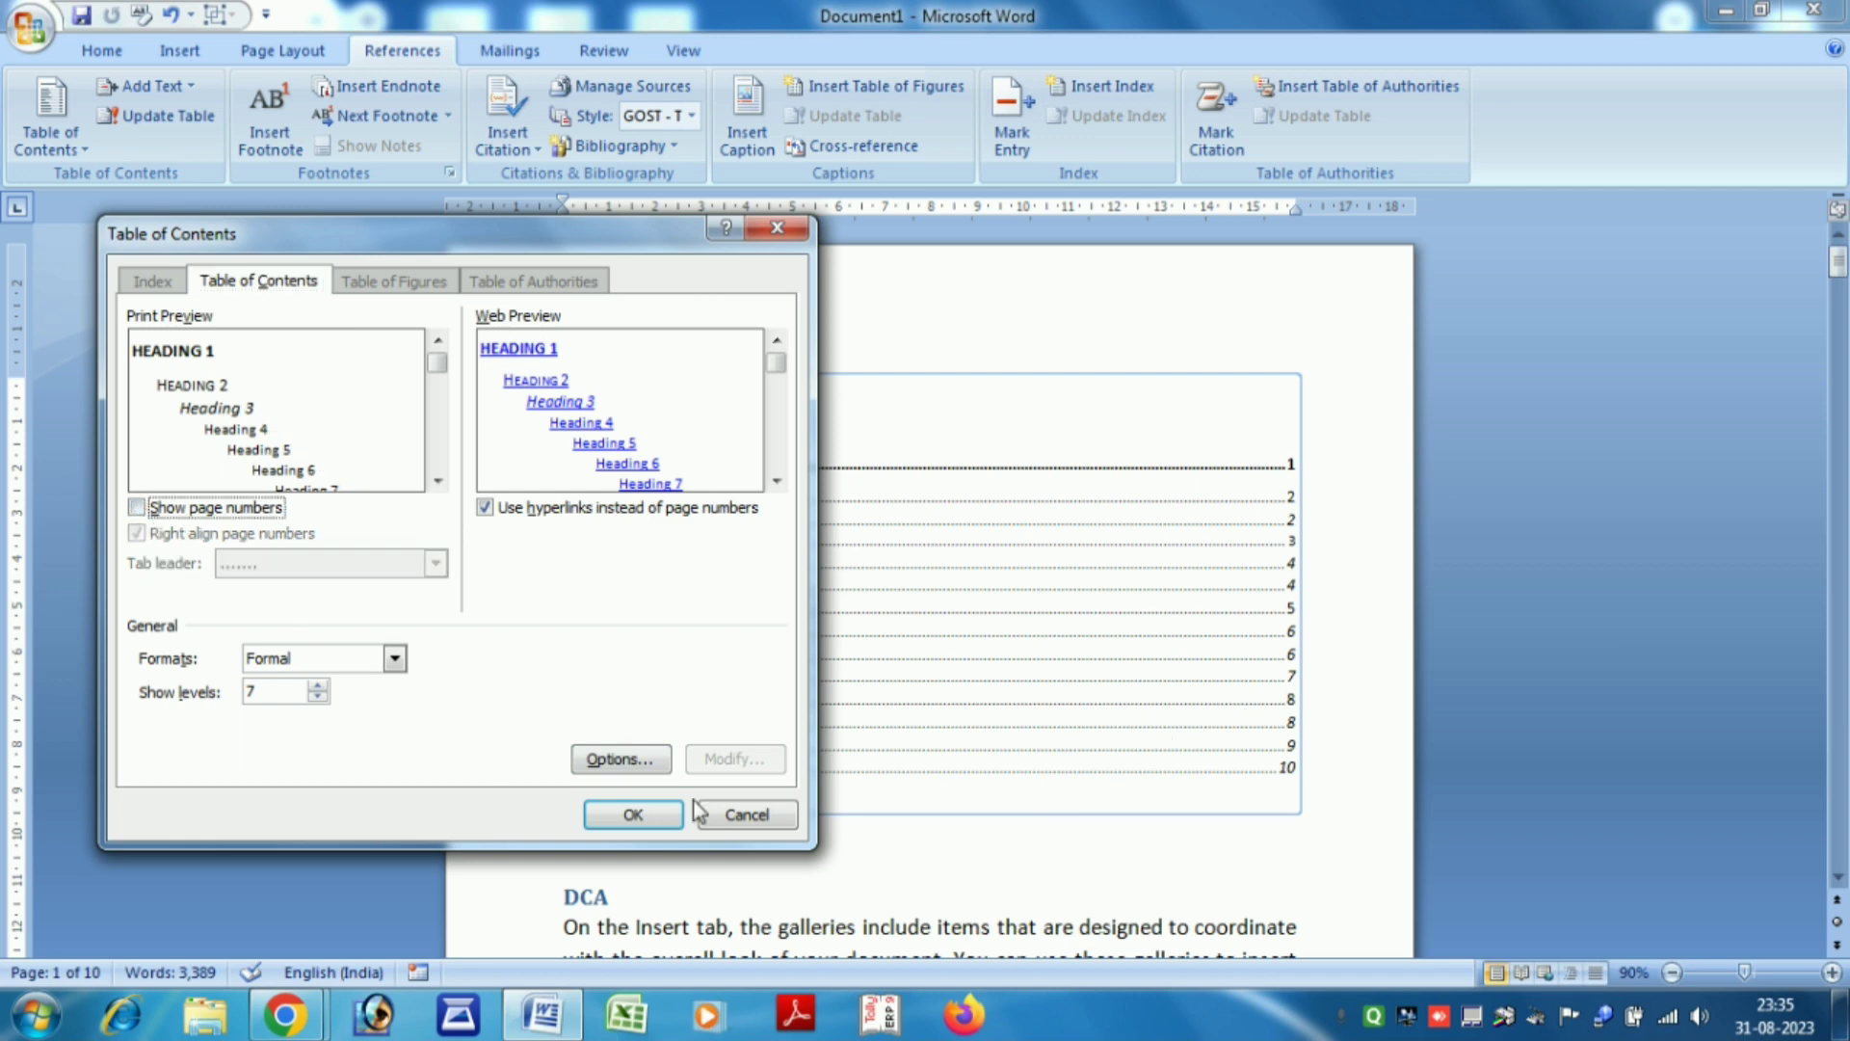
left_click(632, 815)
left_click(845, 581)
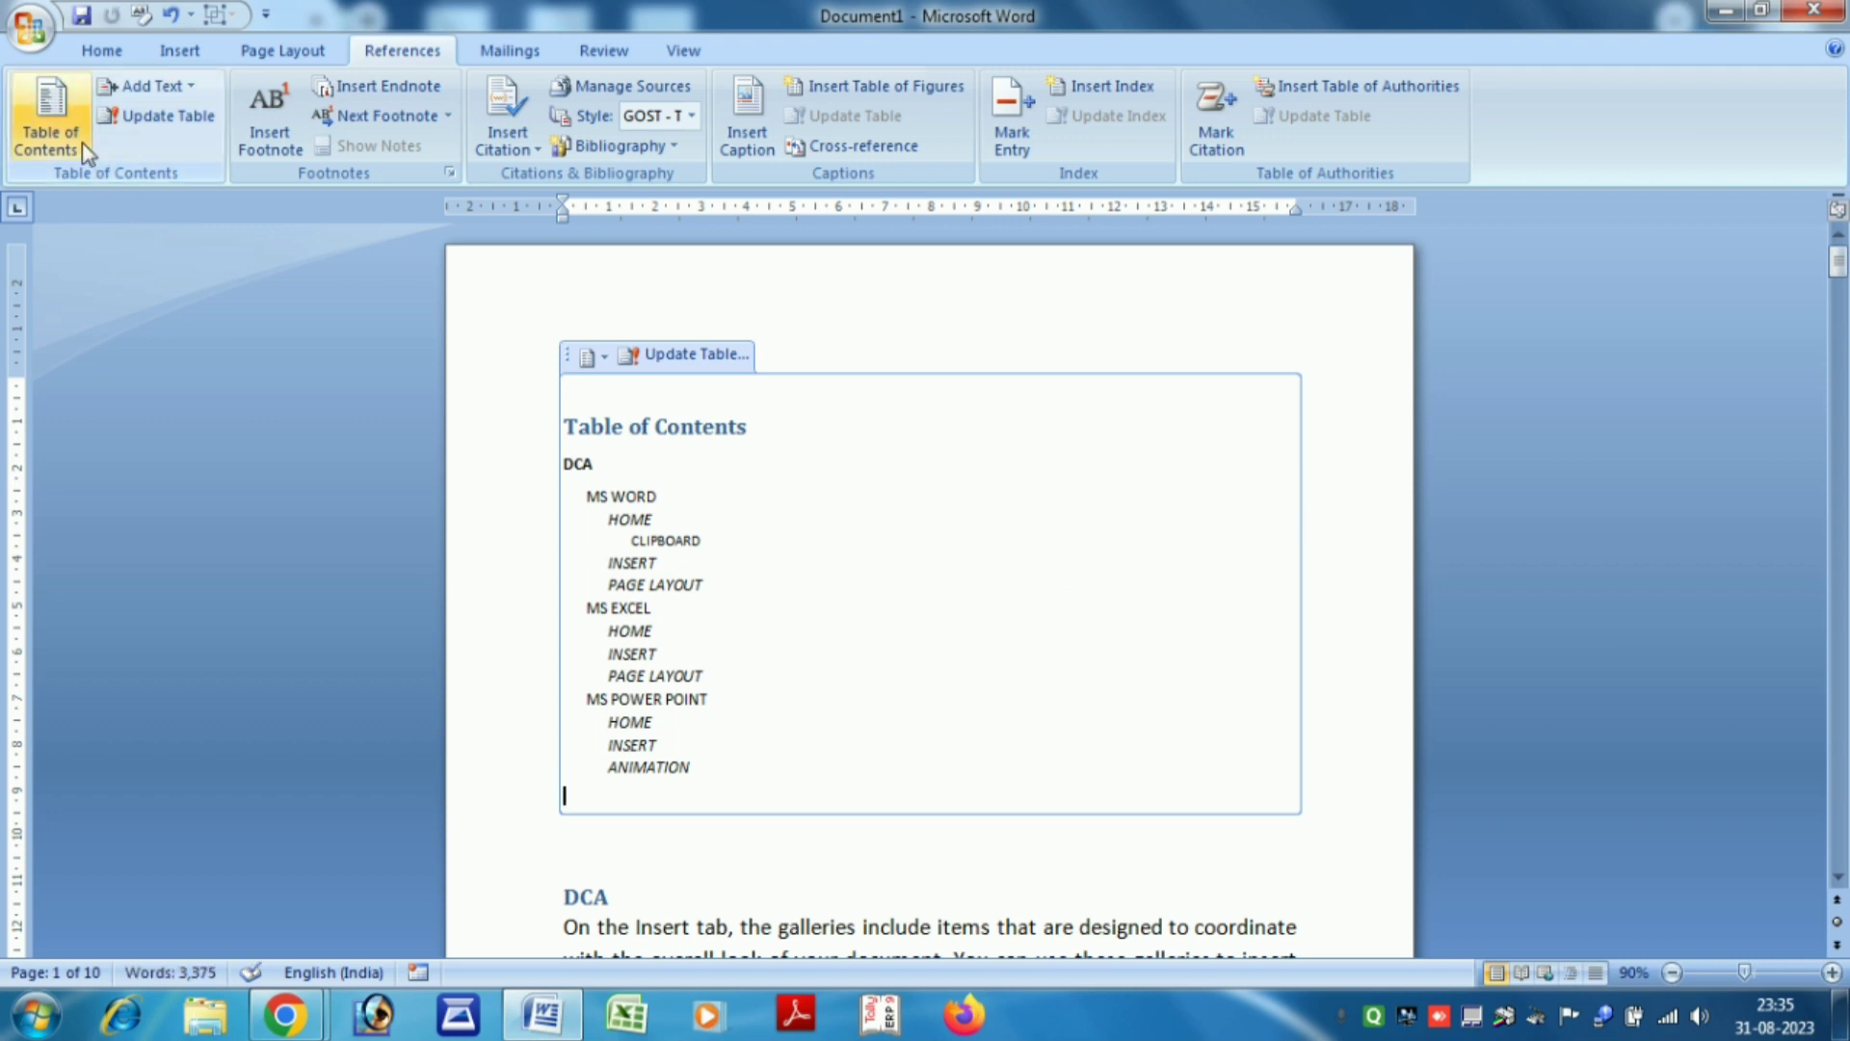
Regenerate the table of contents with right-aligned page numbers and the dotted tab leader
left_click(51, 125)
left_click(145, 723)
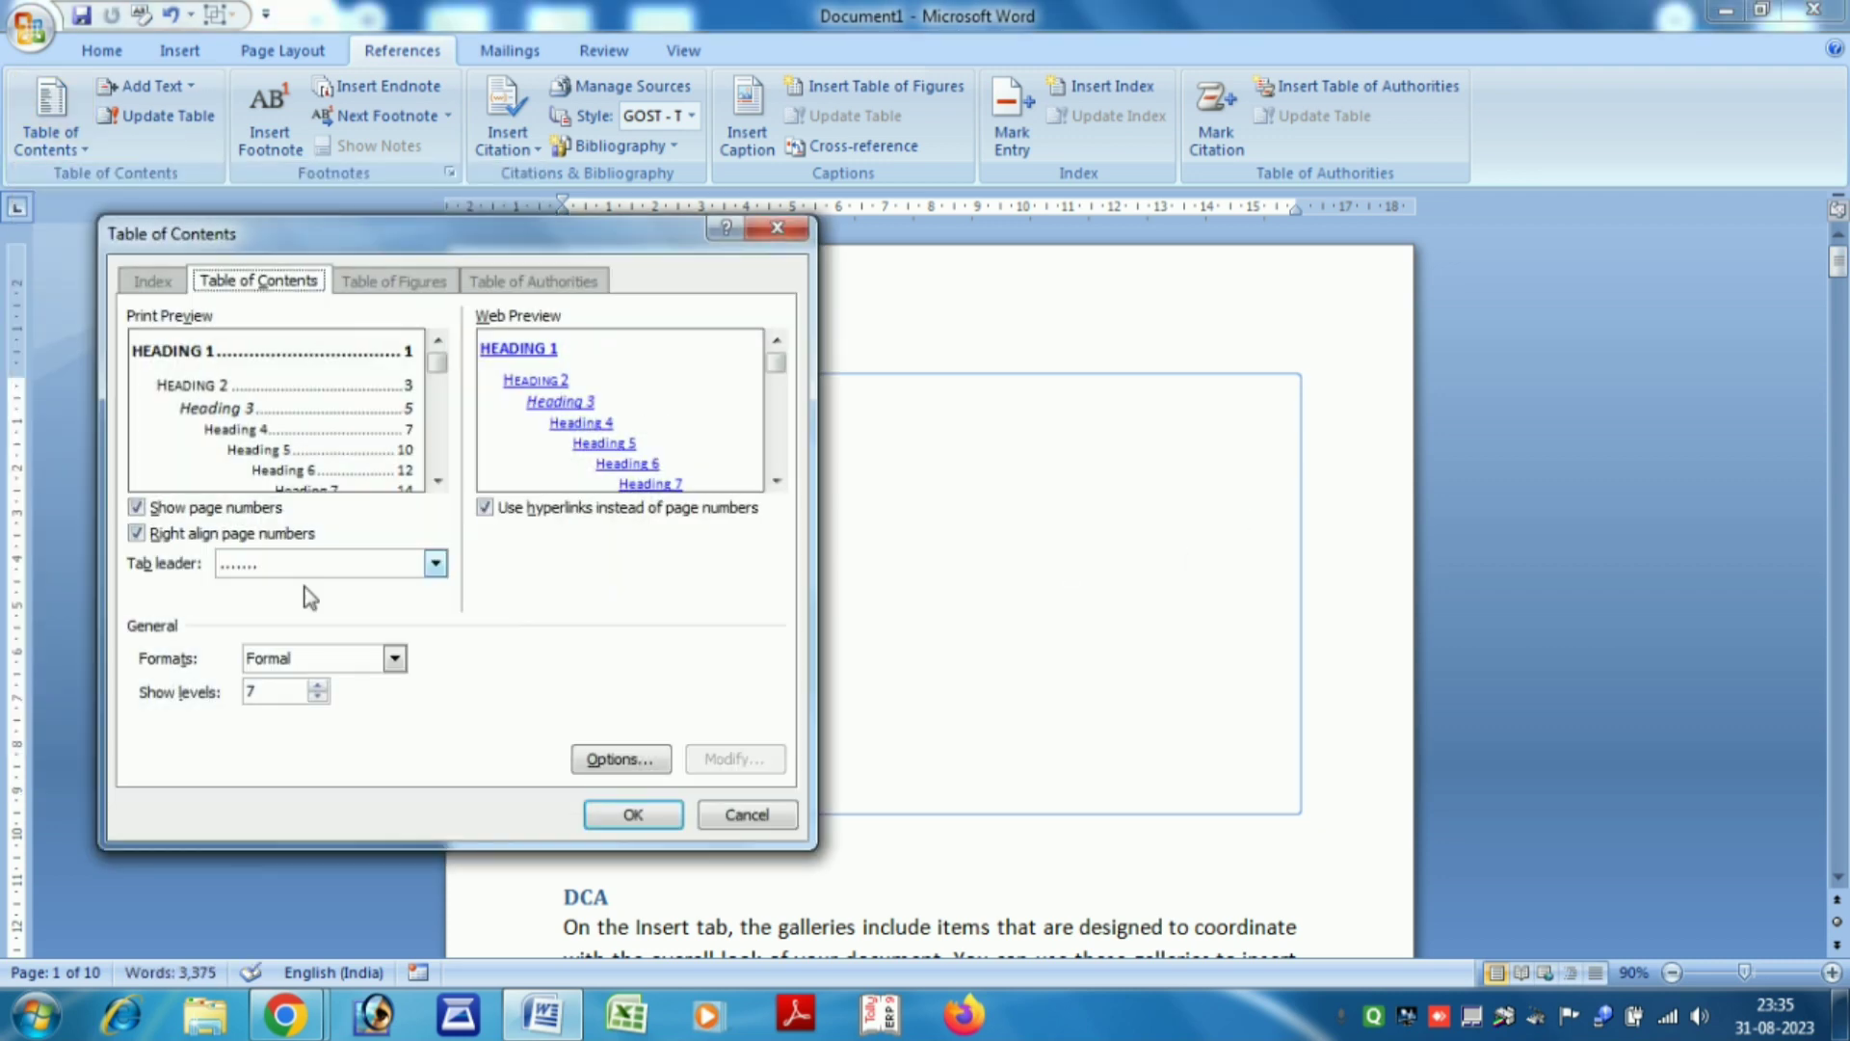
left_click(616, 821)
left_click(822, 572)
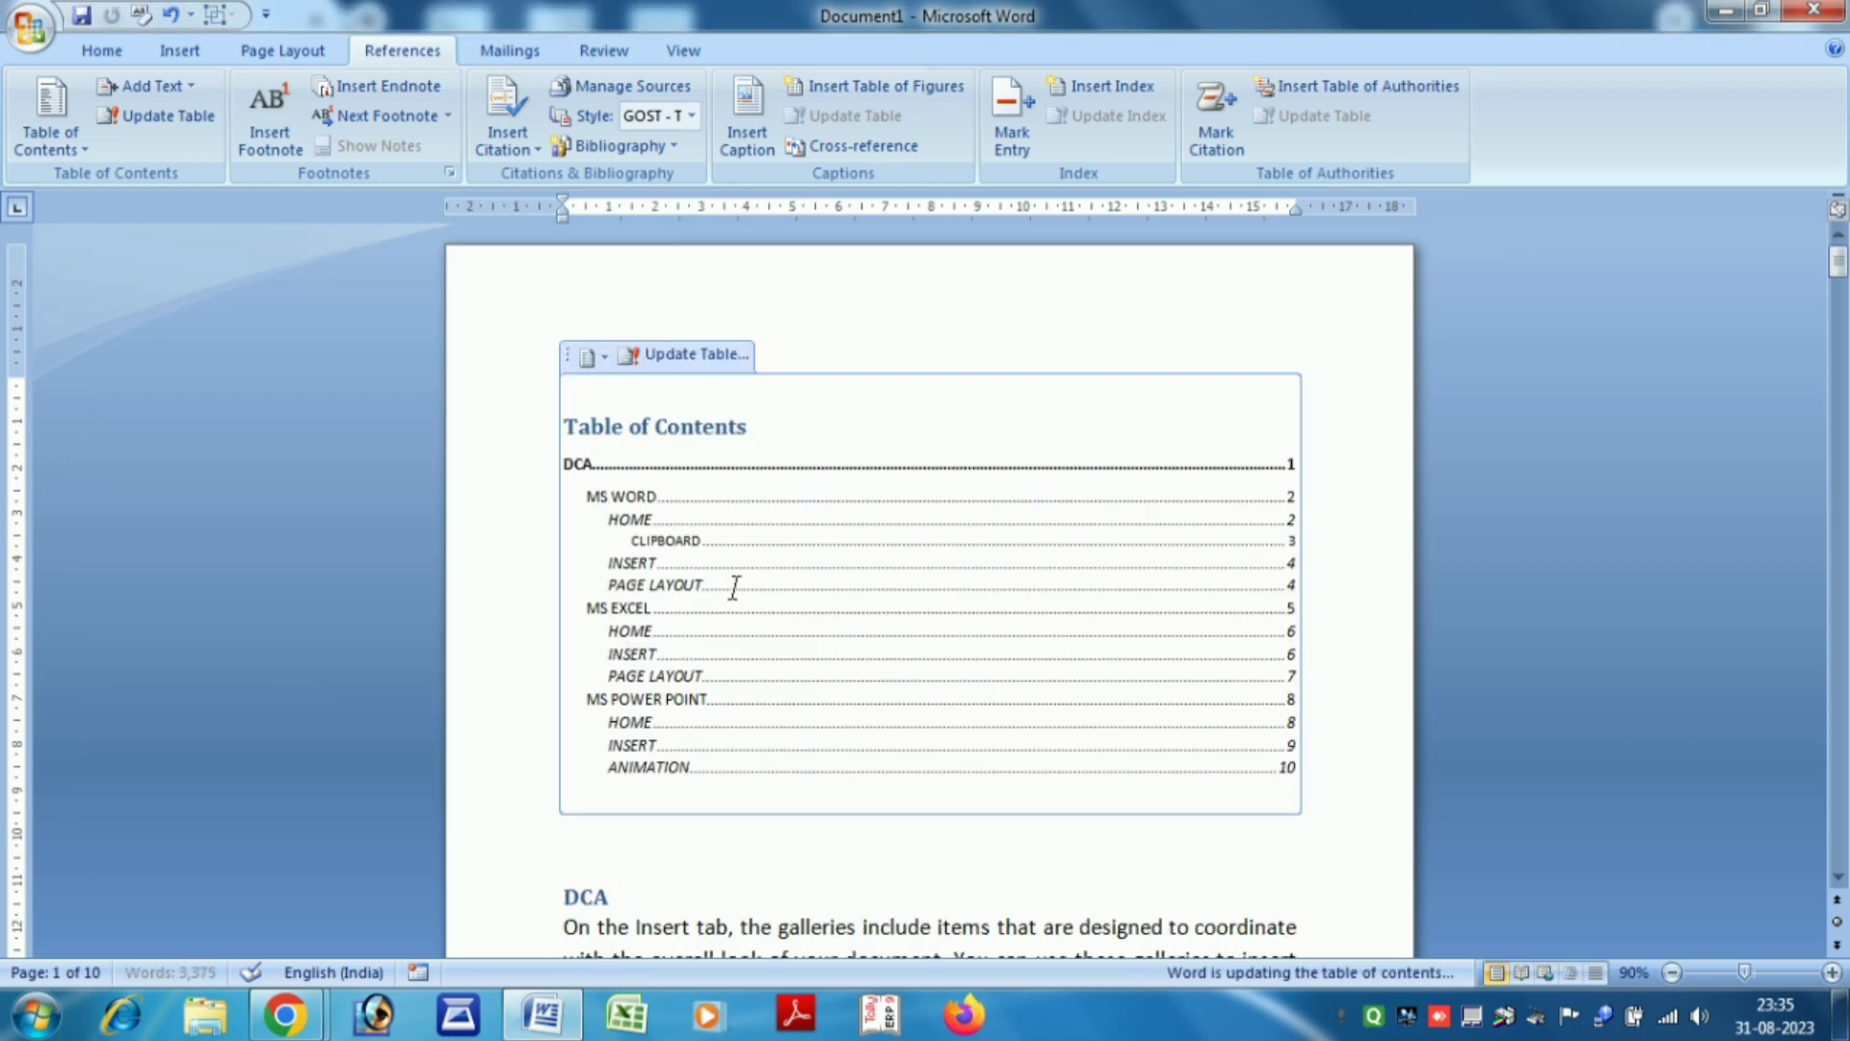
Change the table of contents' tab leader to the solid underline and replace the existing table
left_click(45, 137)
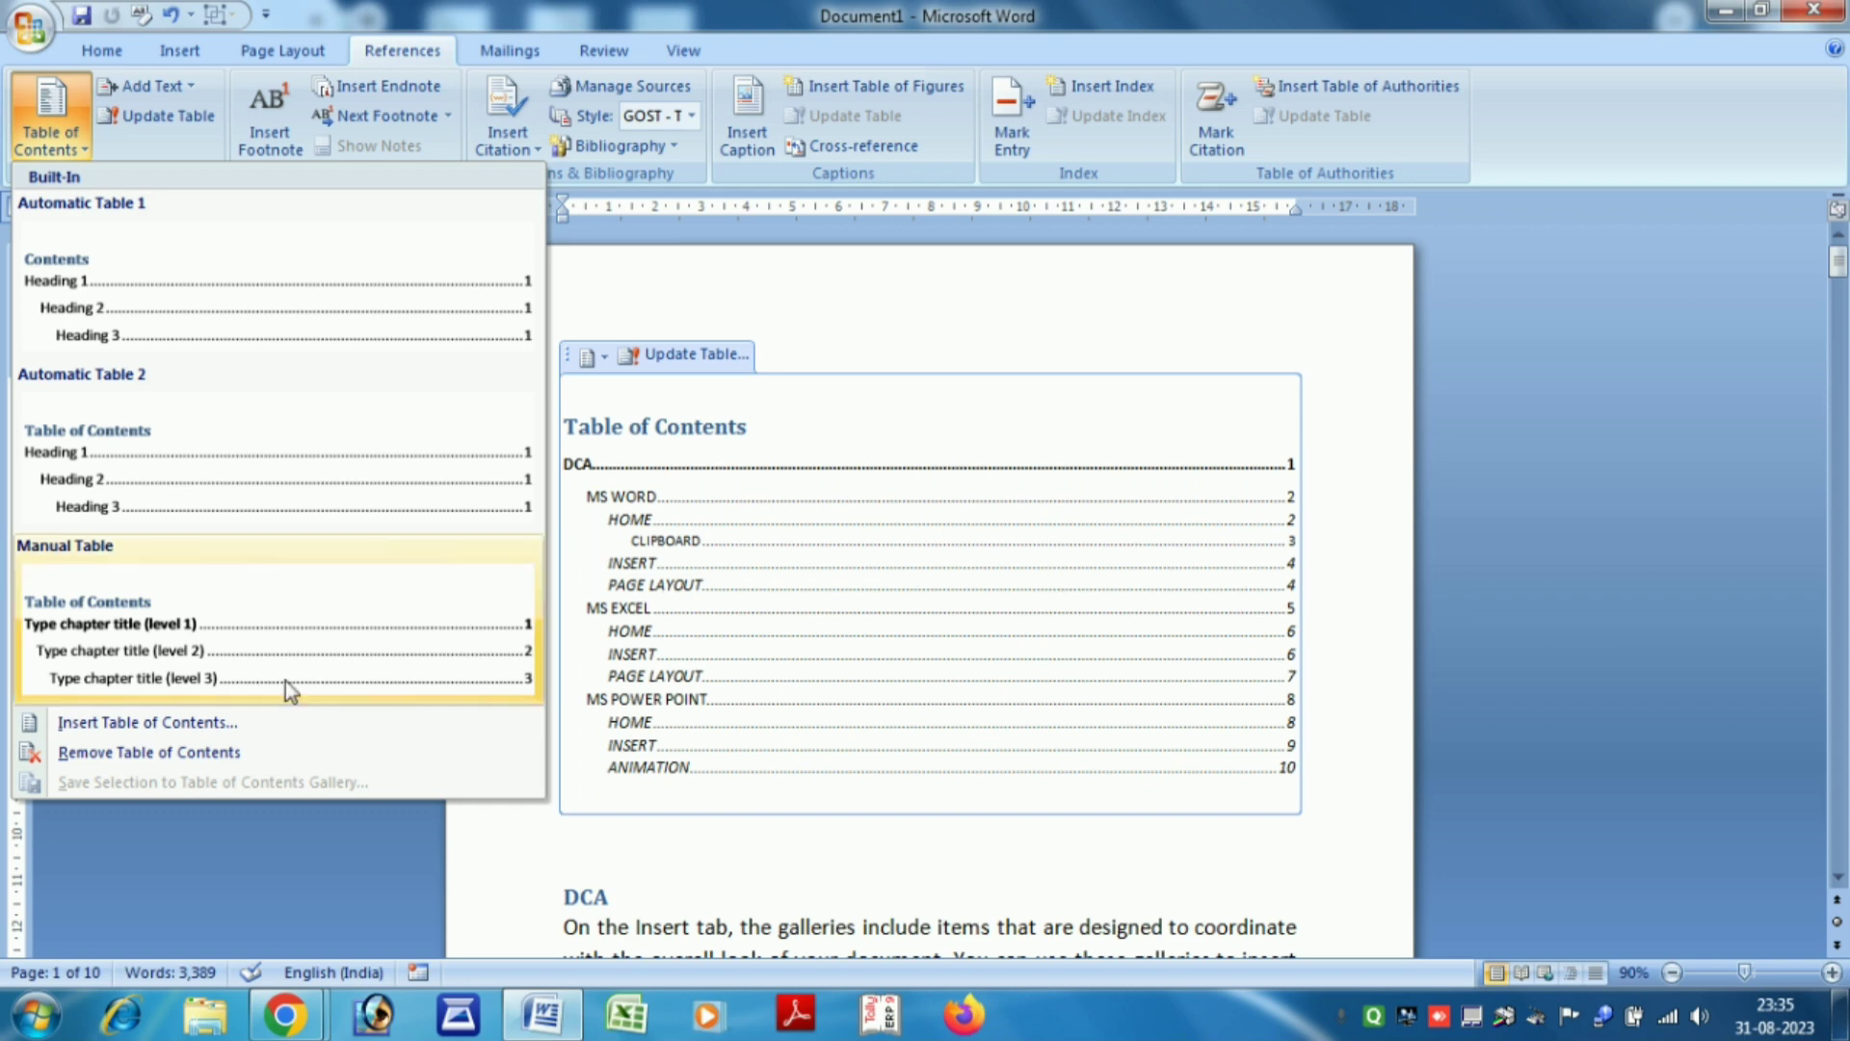
left_click(199, 722)
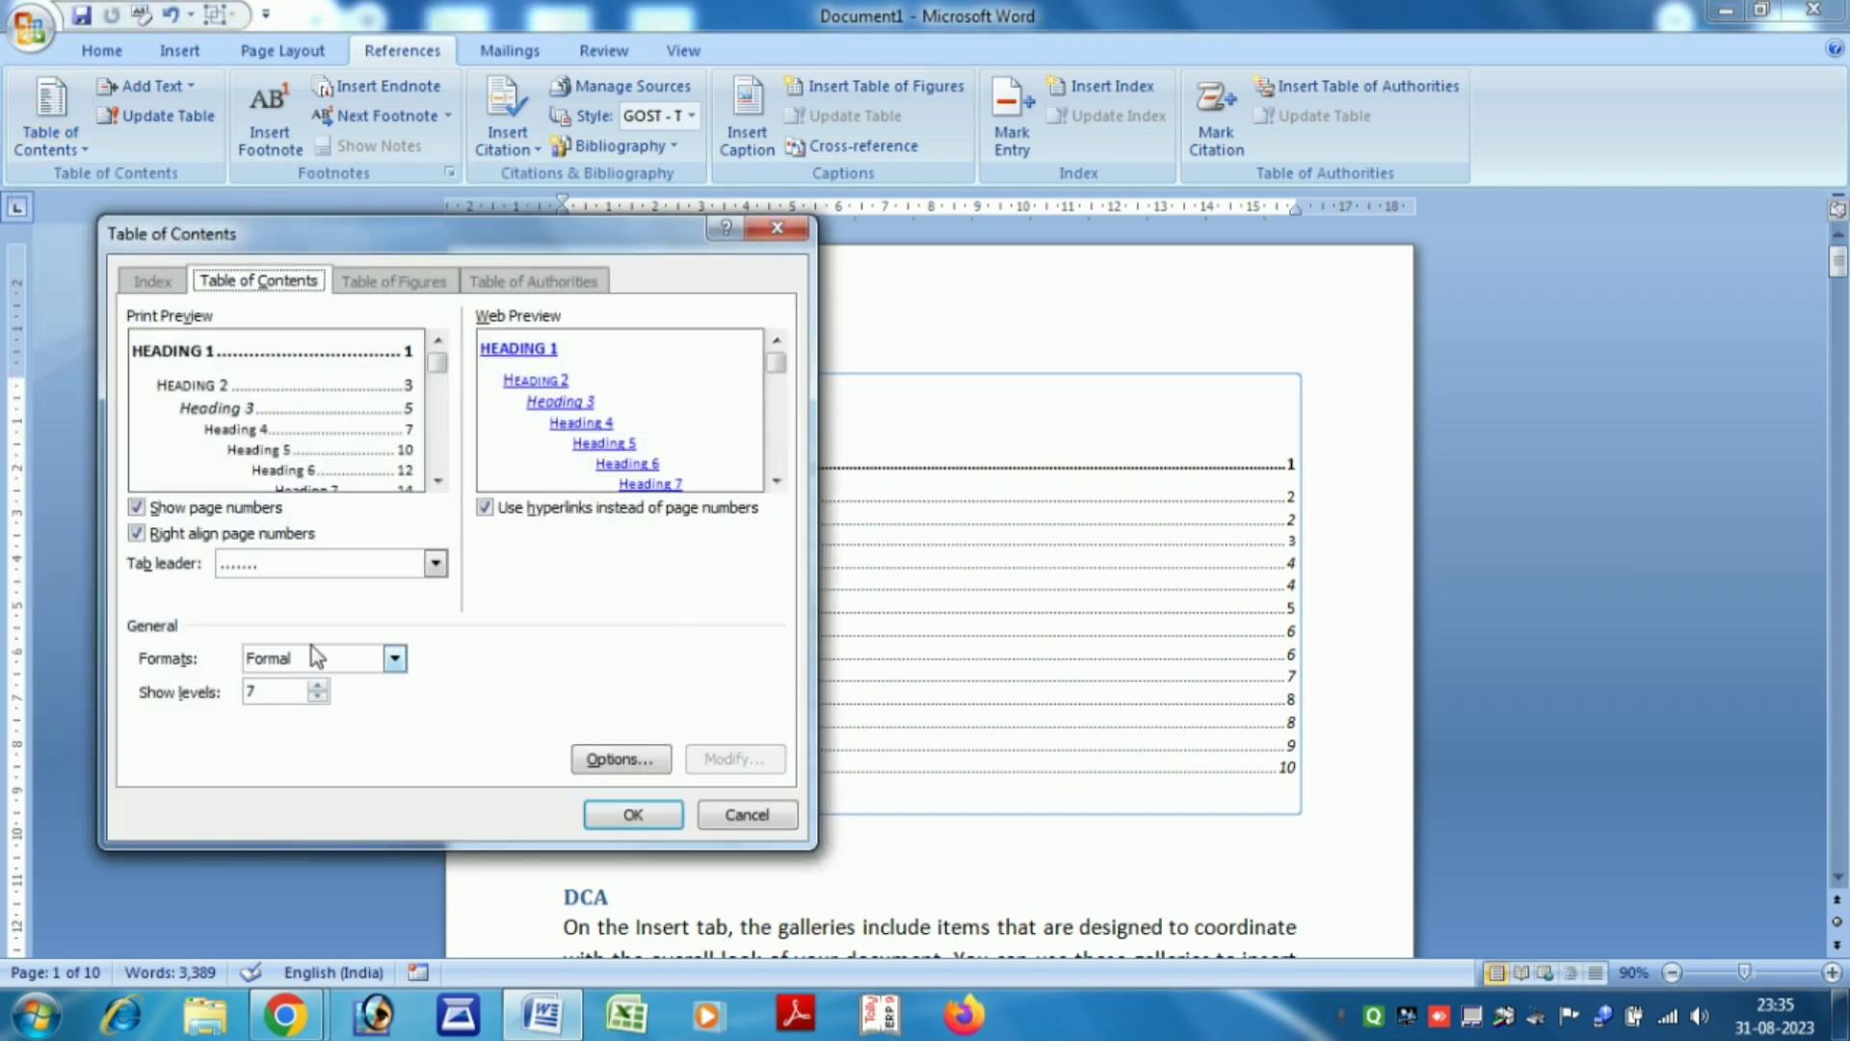
left_click(435, 564)
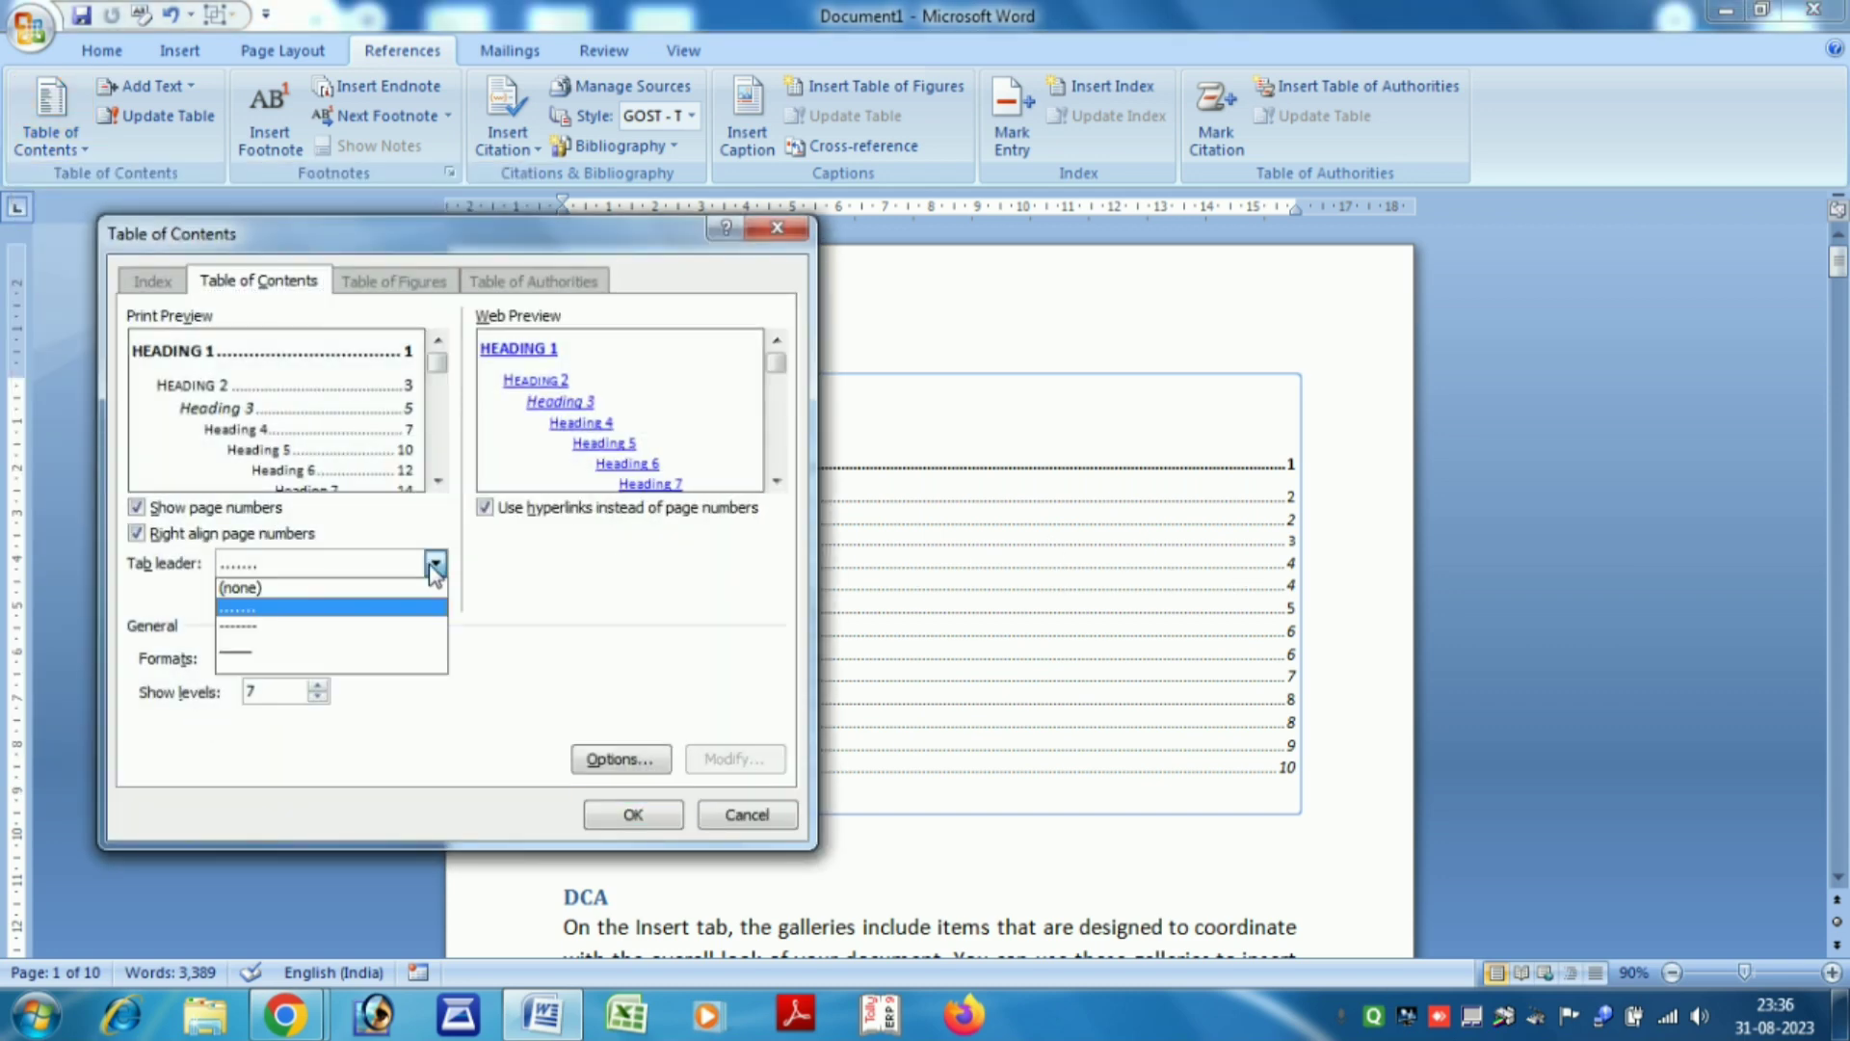
left_click(258, 653)
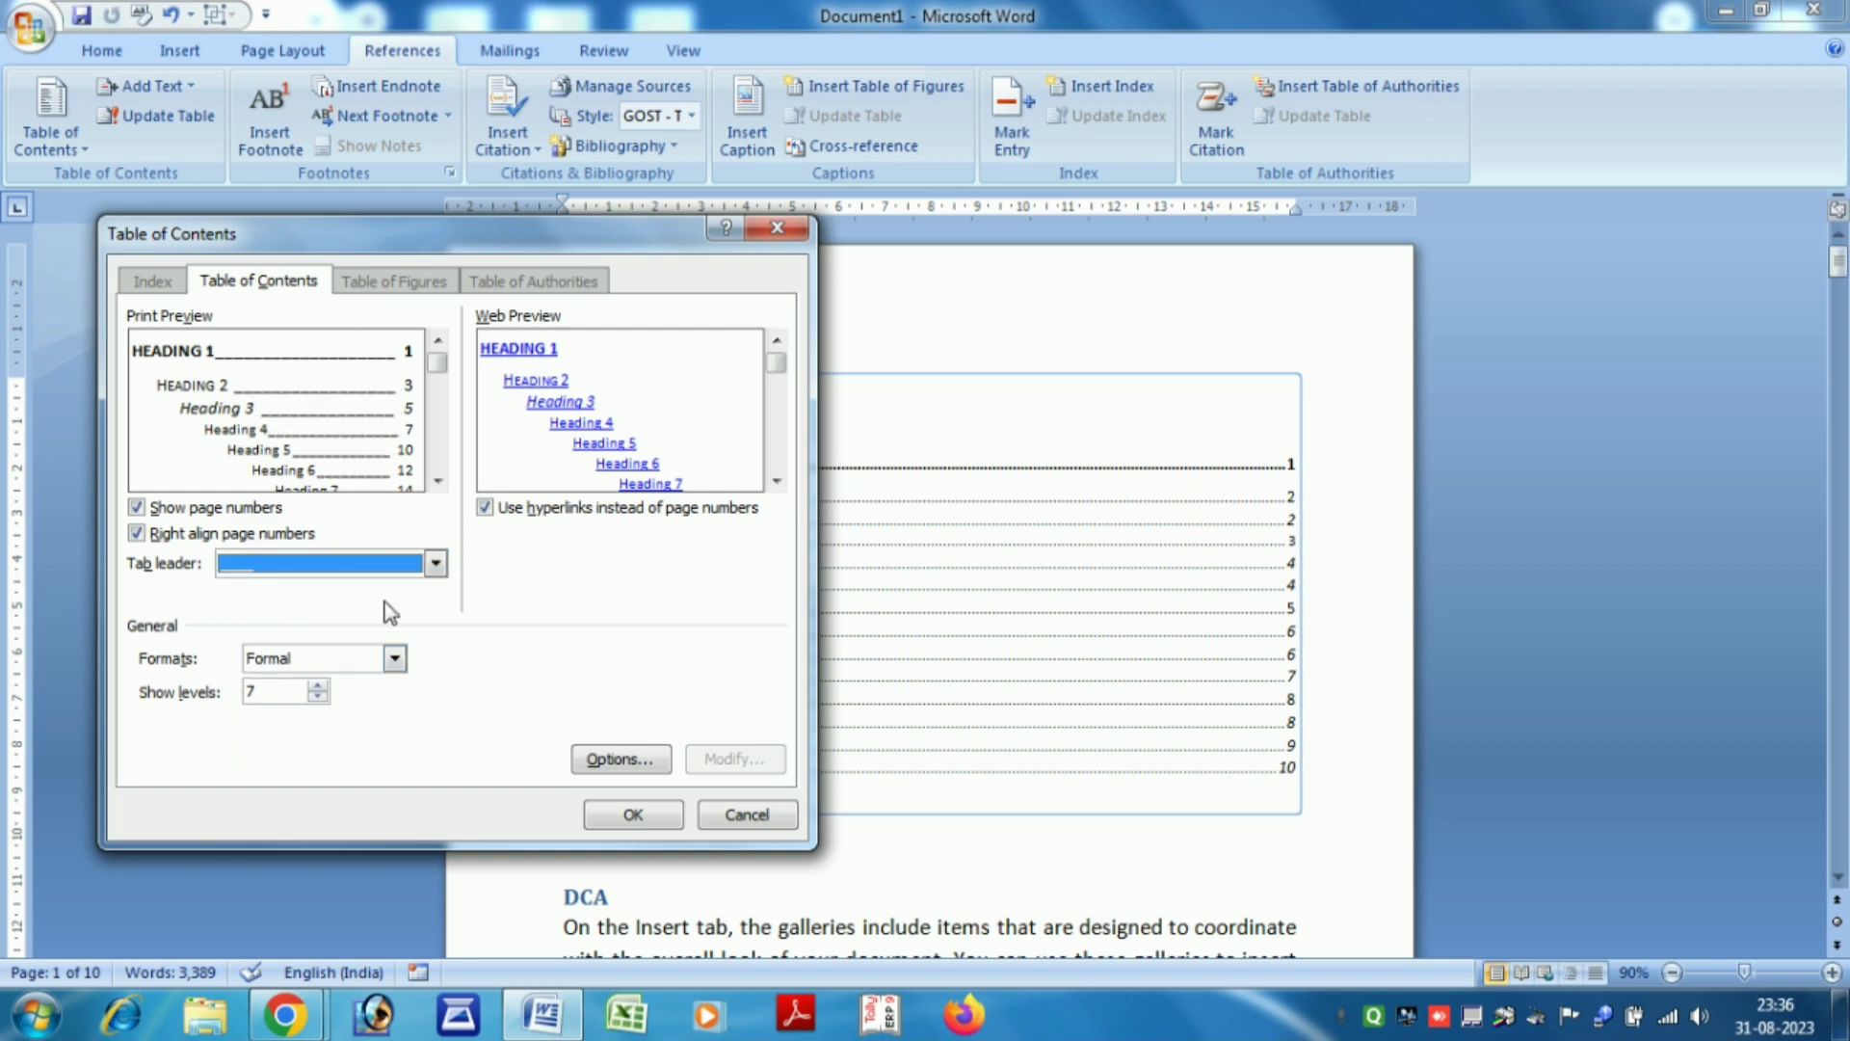
left_click(628, 817)
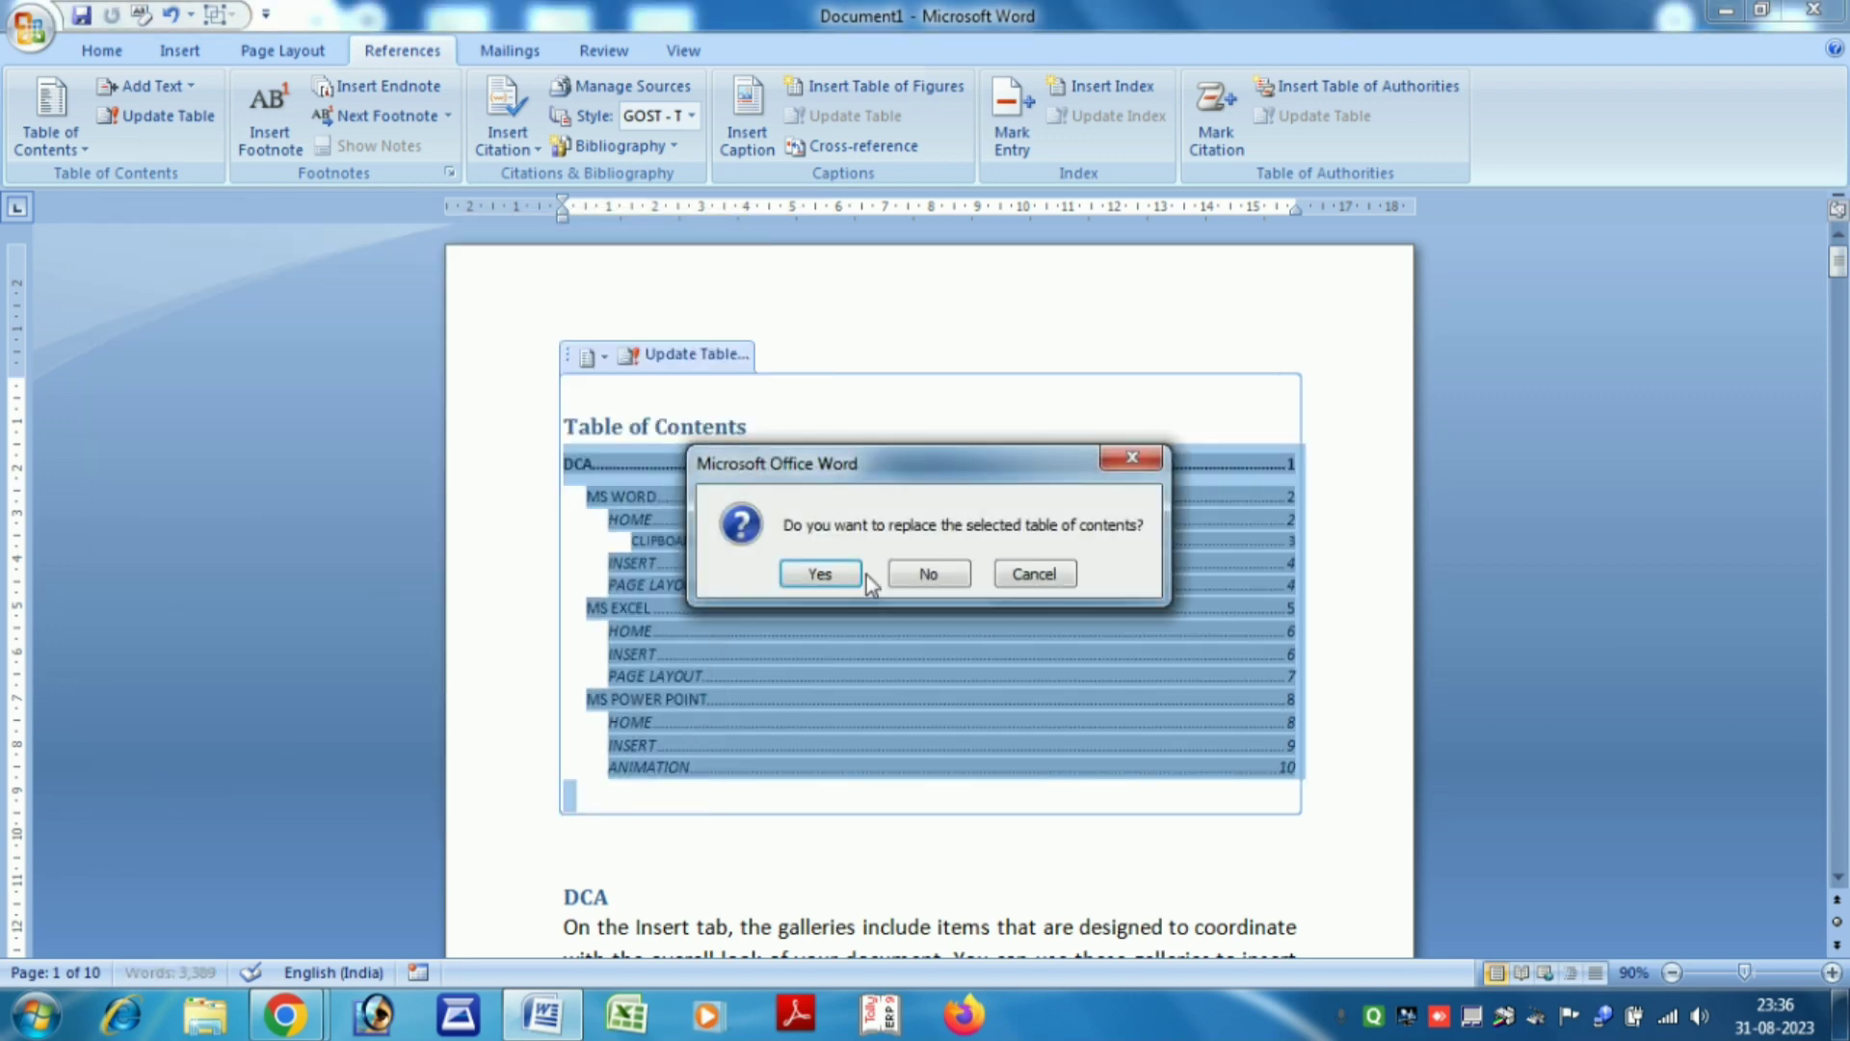
left_click(821, 574)
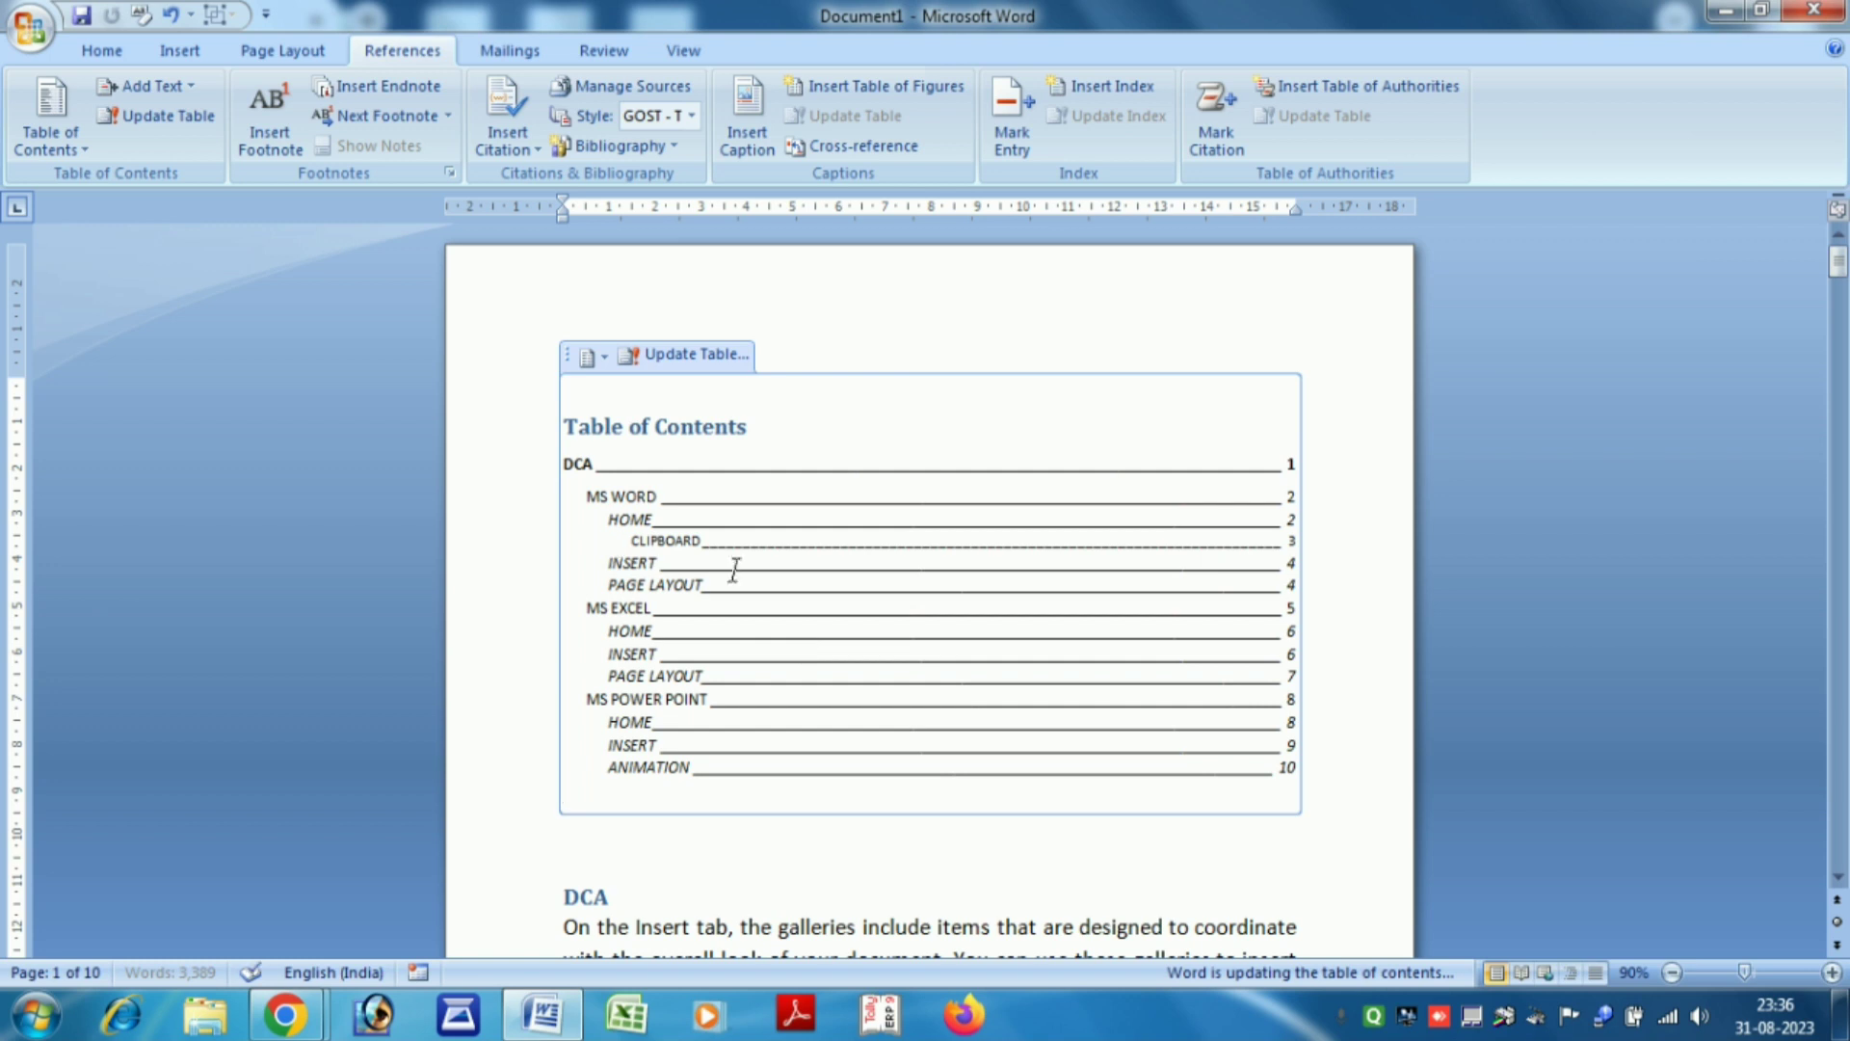
left_click(939, 856)
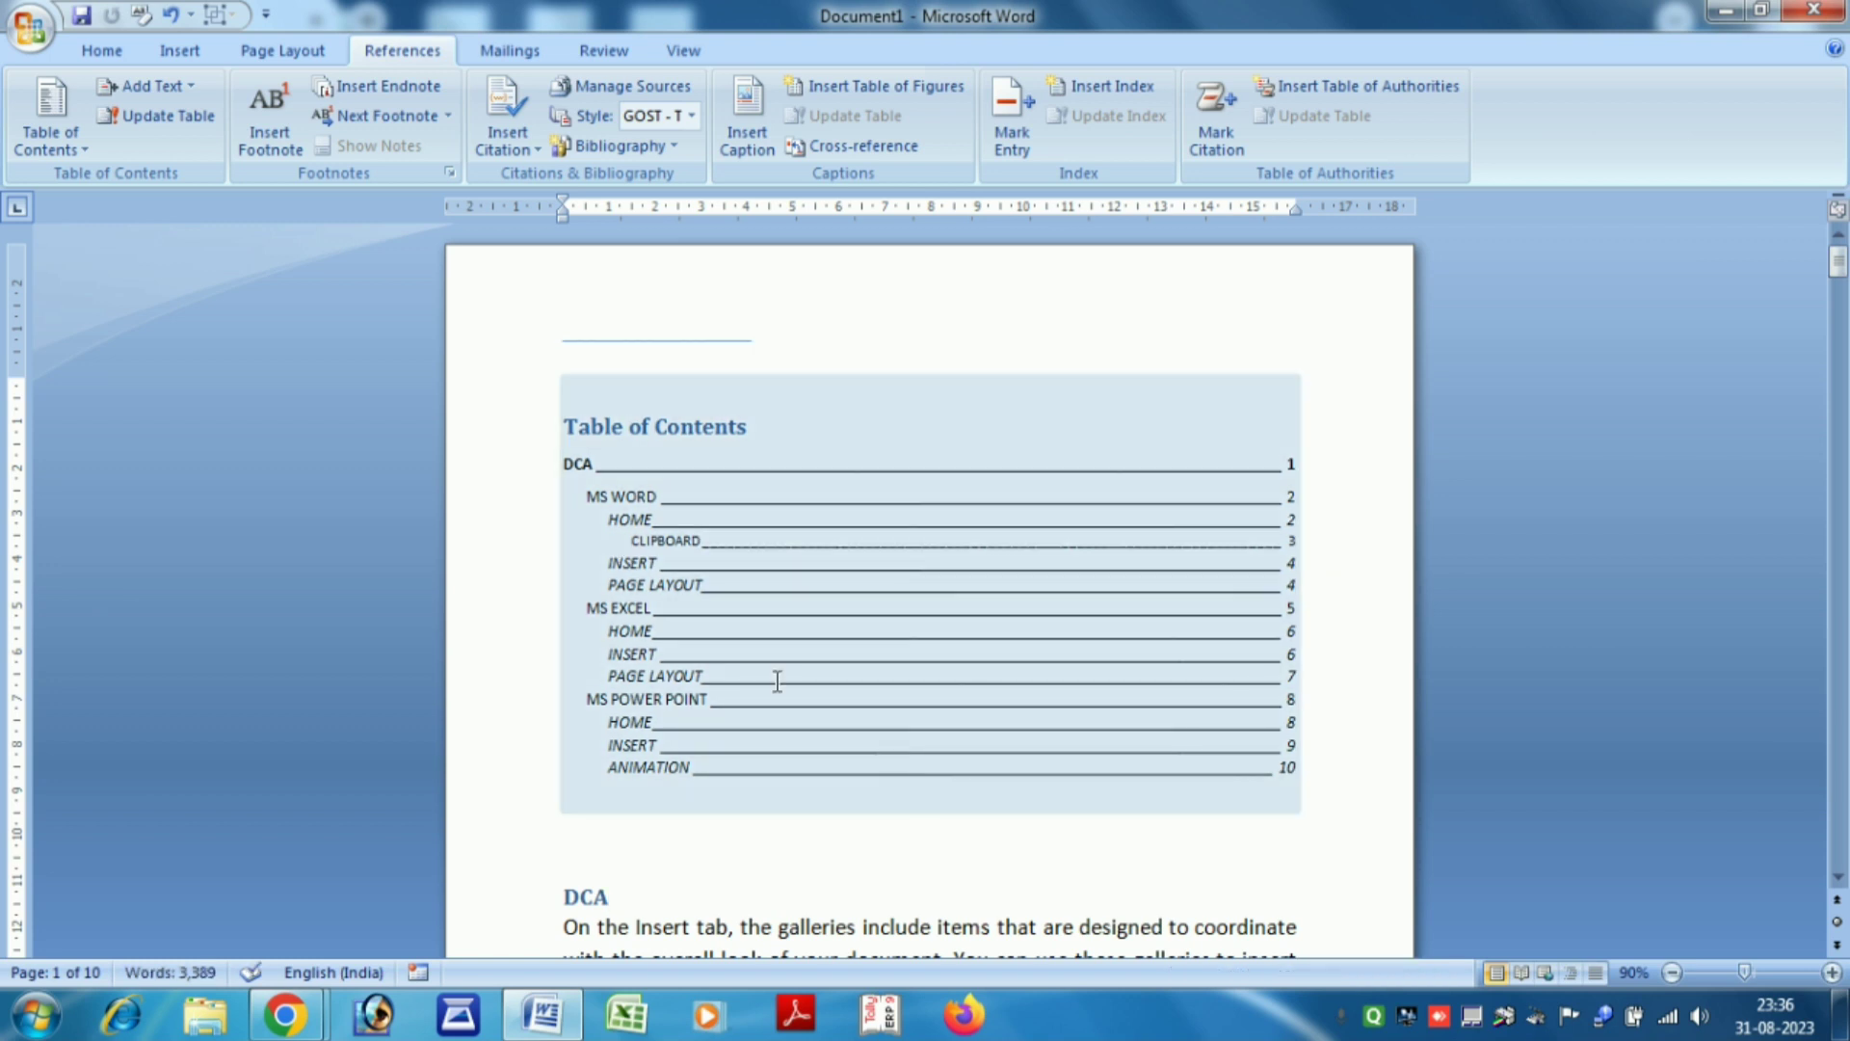
Follow the INSERT link under MS EXCEL in the table of contents, view that section and return to the first page
double_click(769, 679)
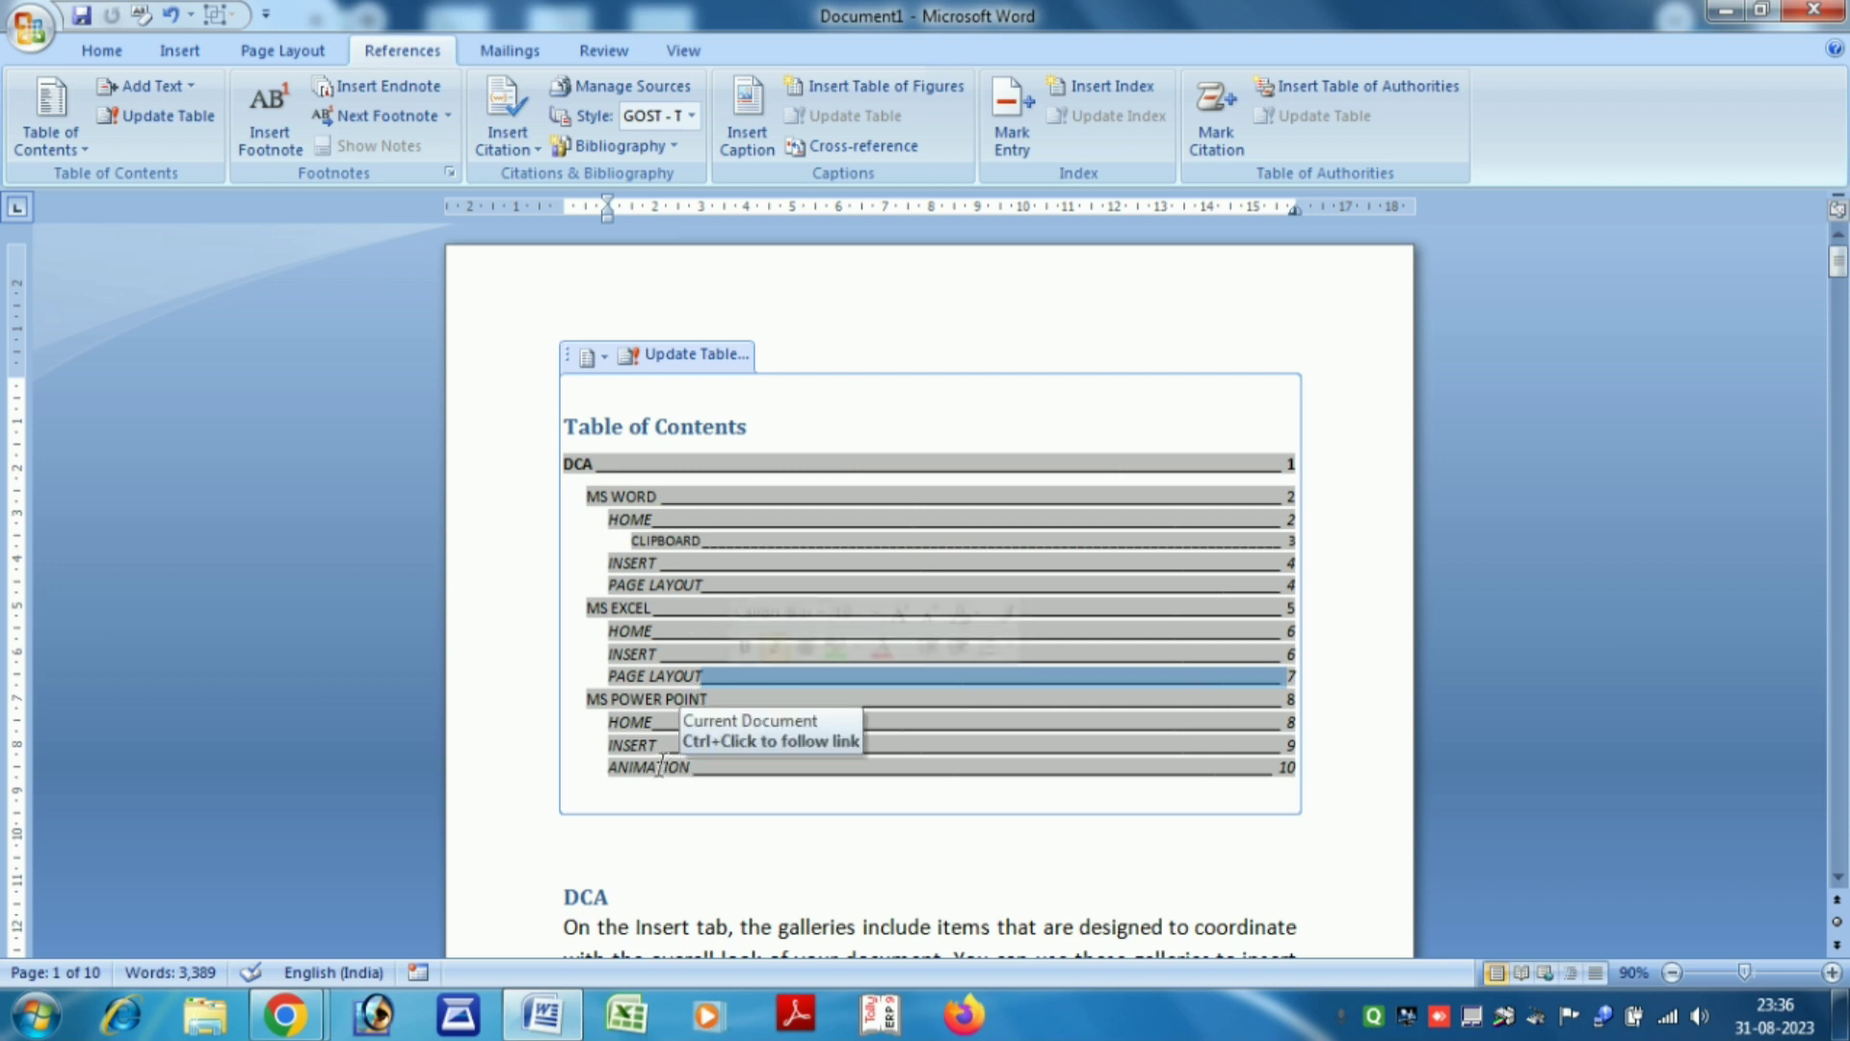
left_click(638, 625)
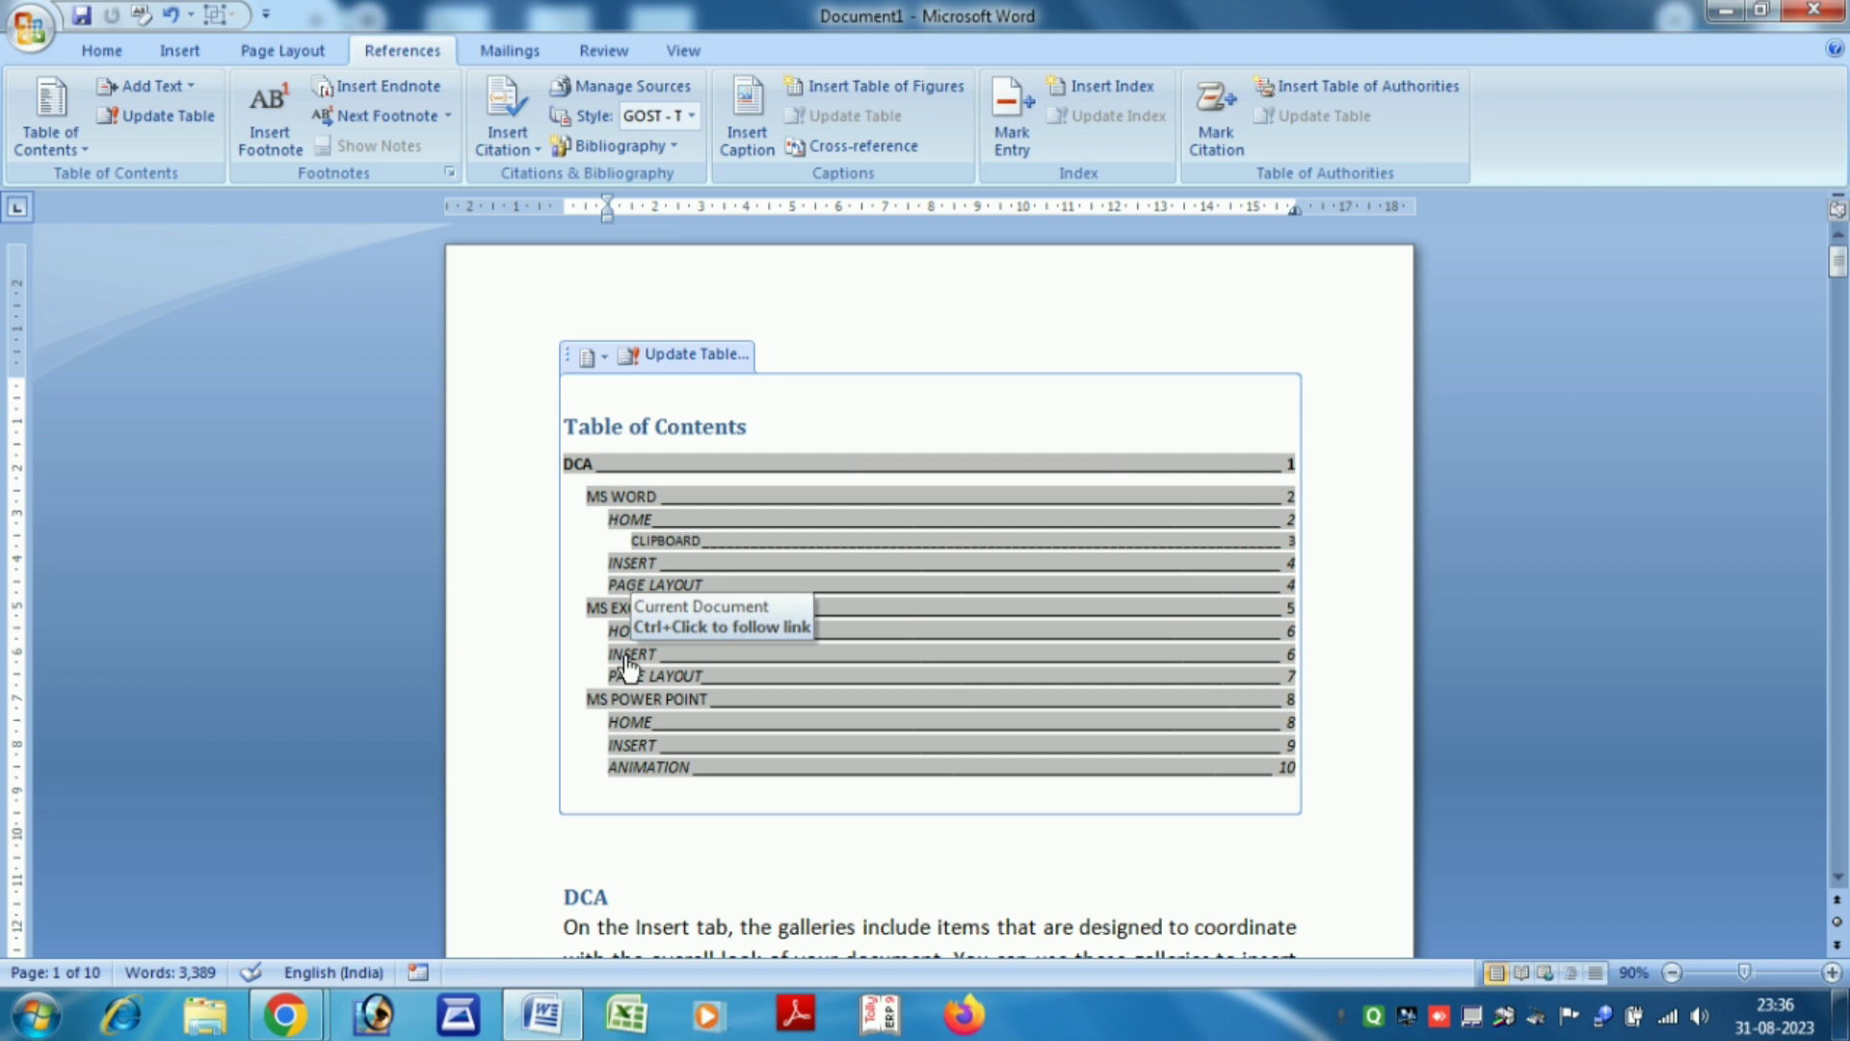
left_click(627, 659, "ctrl")
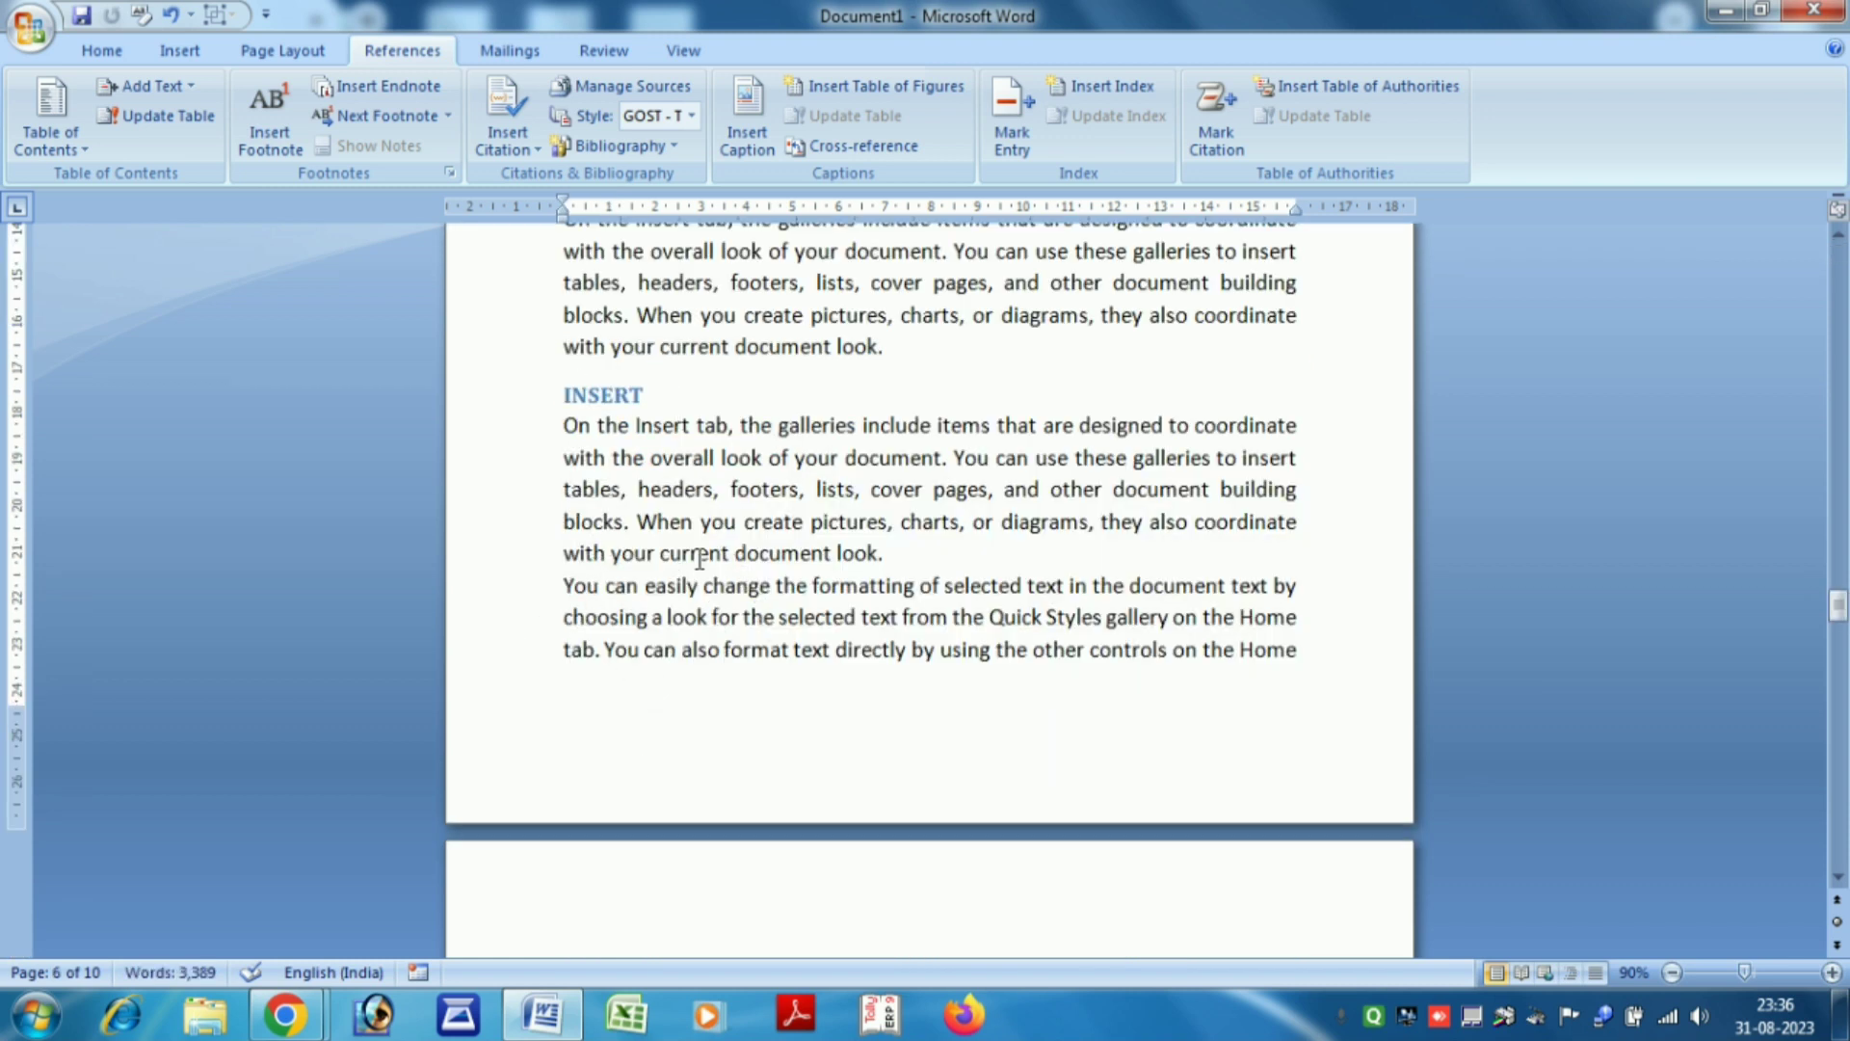
scroll(725, 559, "down", 5)
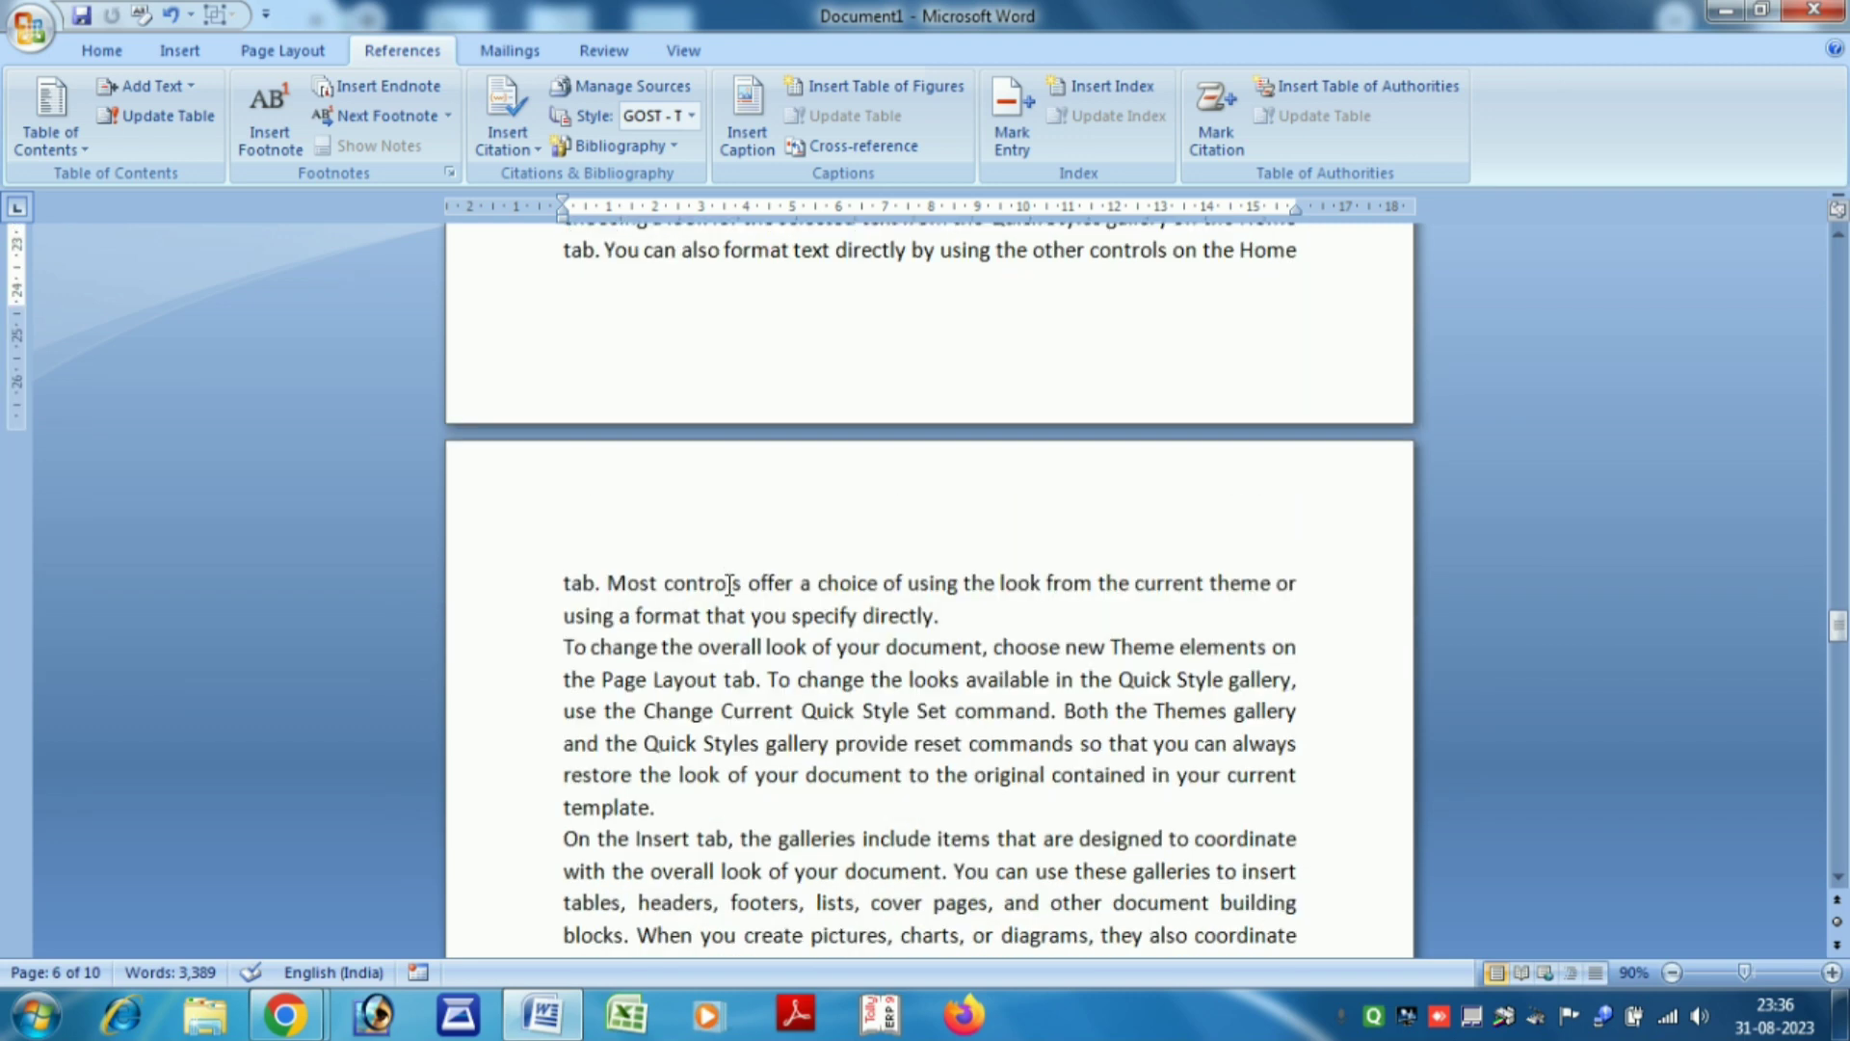
left_click_drag(1838, 631, 1842, 258)
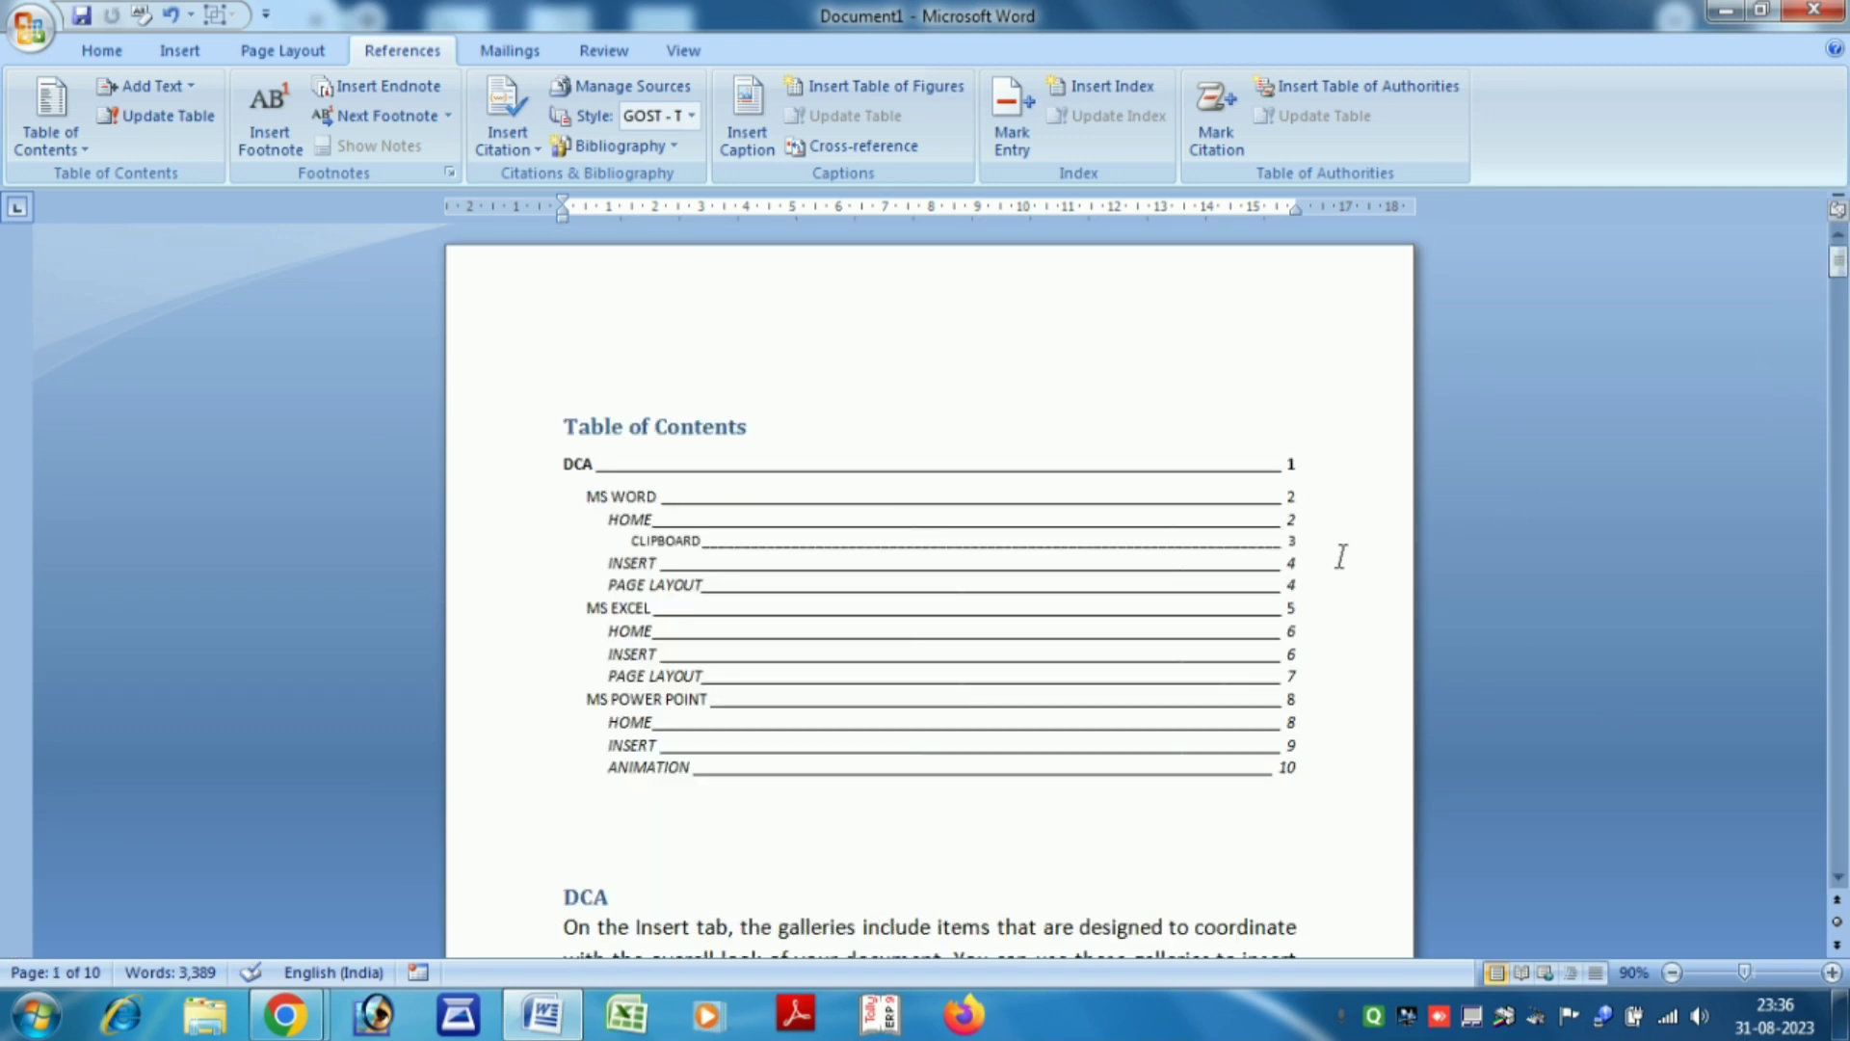